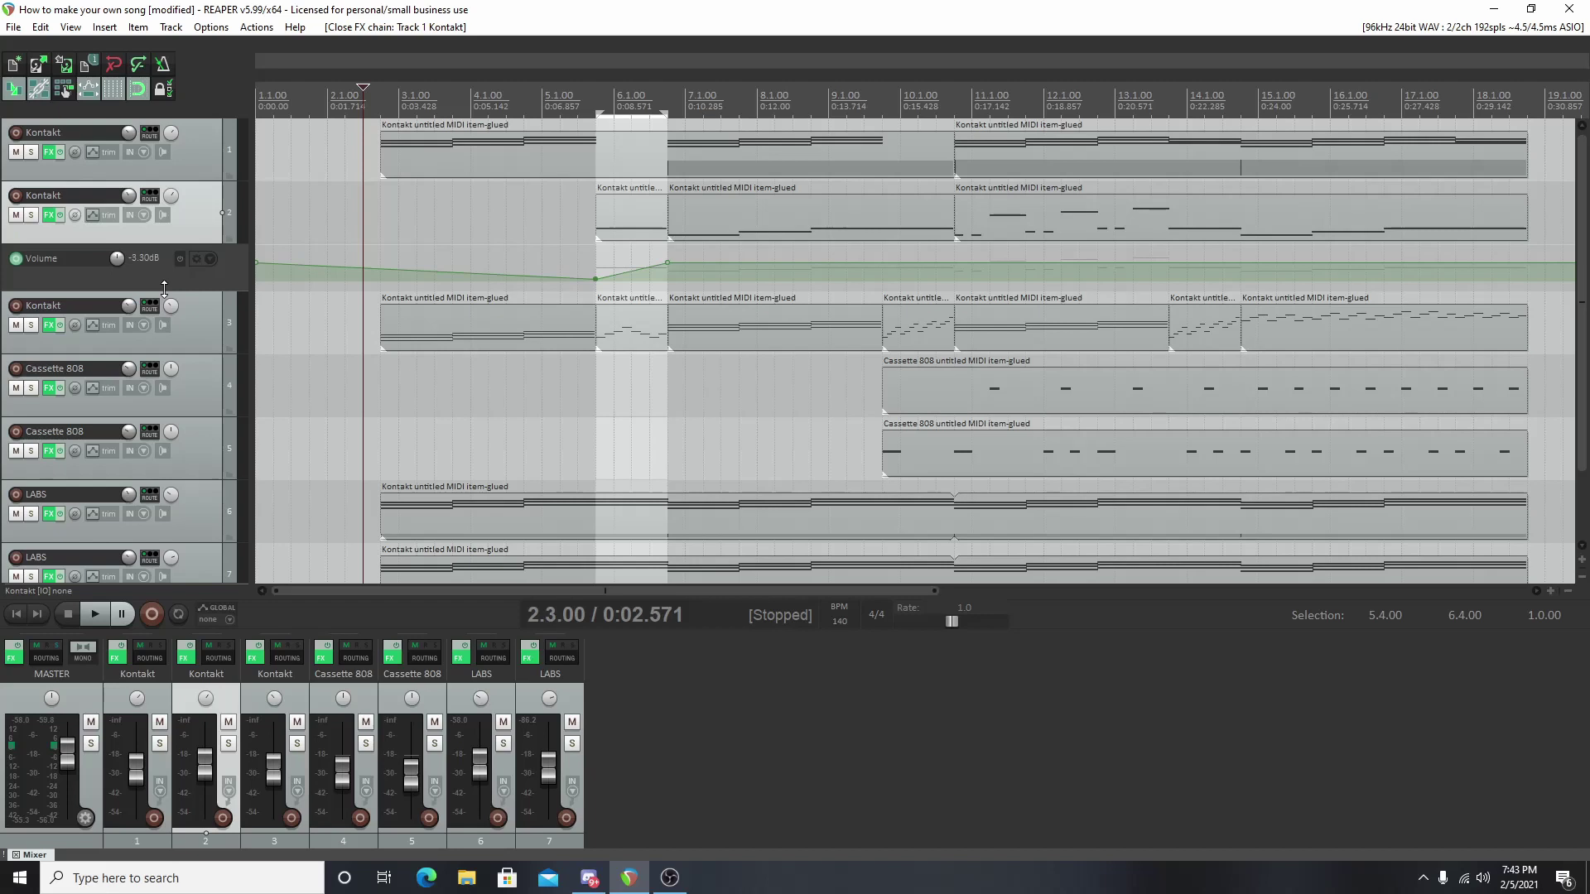
{"action": "left_click", "coordinate": [49, 152]}
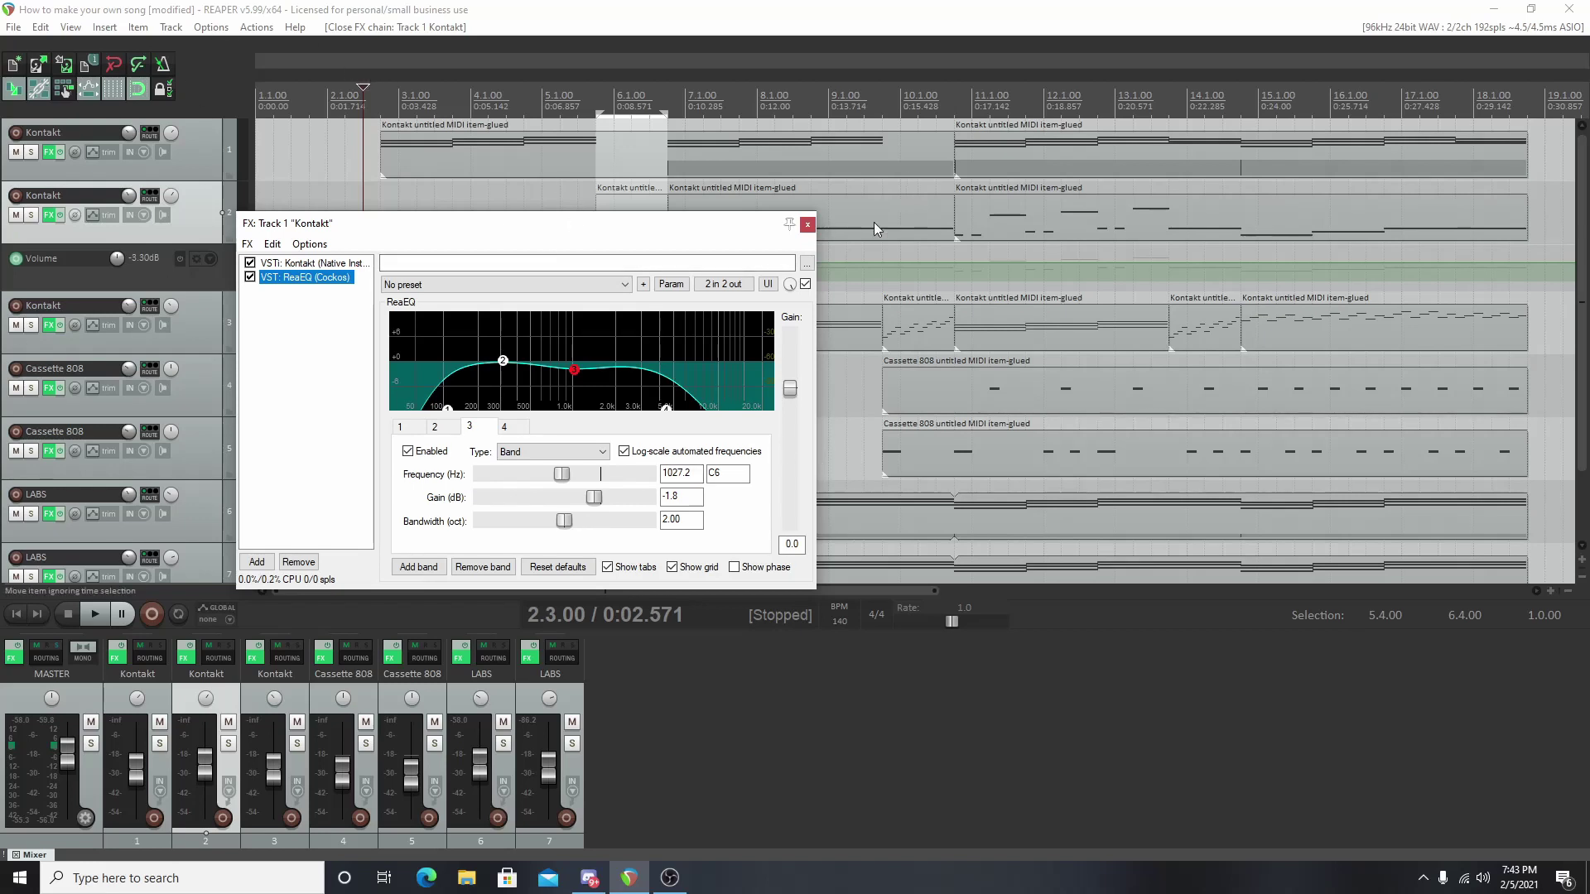
{"action": "left_click", "coordinate": [807, 225]}
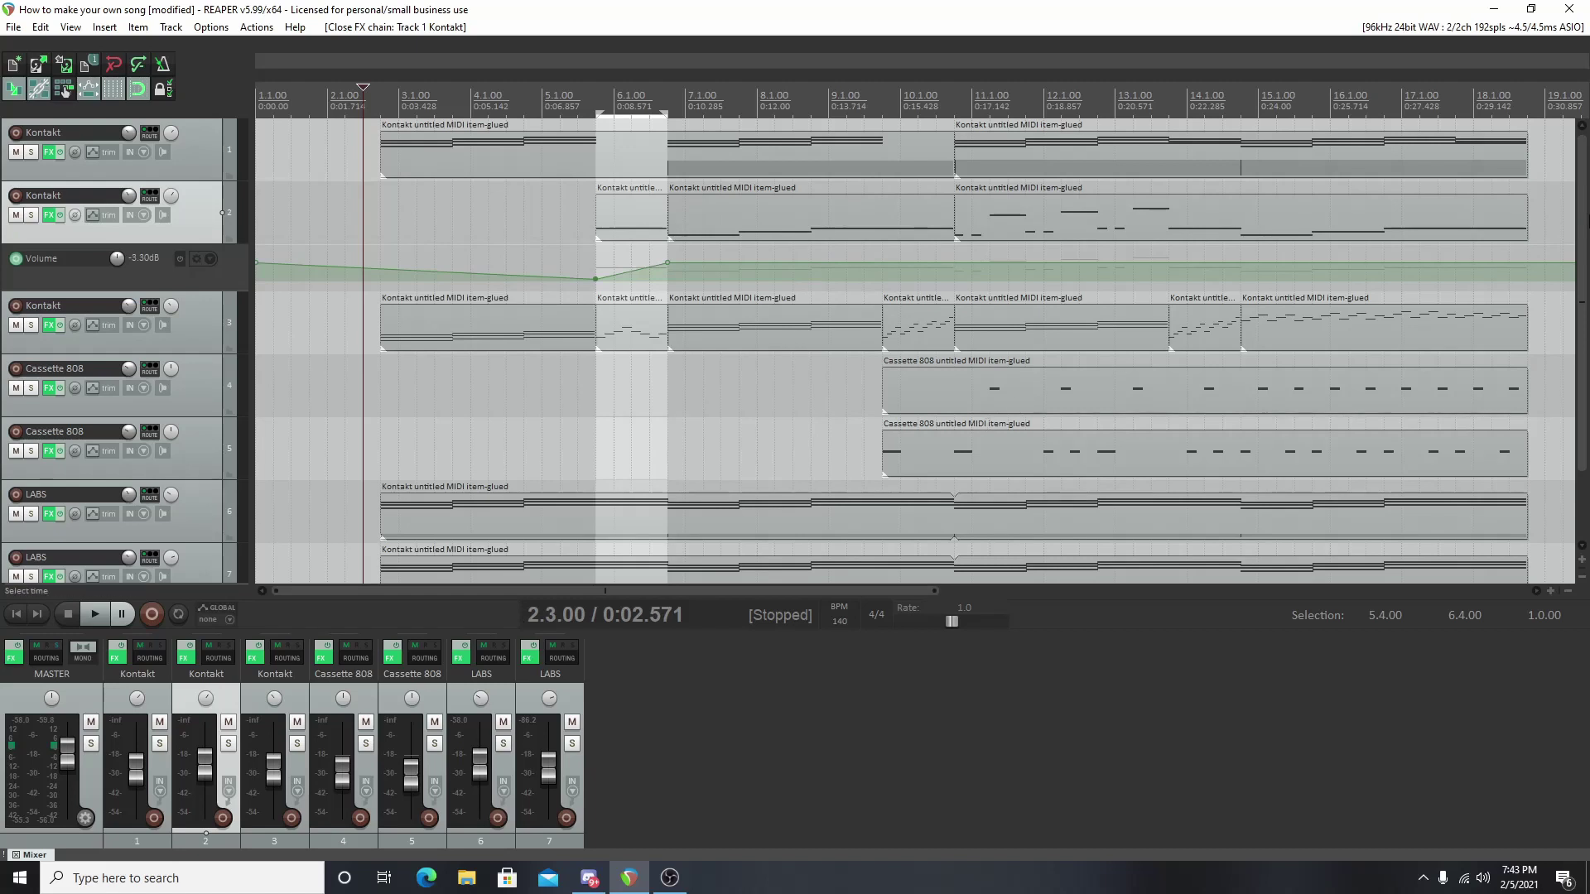
{"action": "scroll", "coordinate": [1574, 219], "scroll_direction": "down", "scroll_amount": 1}
{"action": "scroll", "coordinate": [1575, 220], "scroll_direction": "up", "scroll_amount": 1}
{"action": "left_click", "coordinate": [46, 156]}
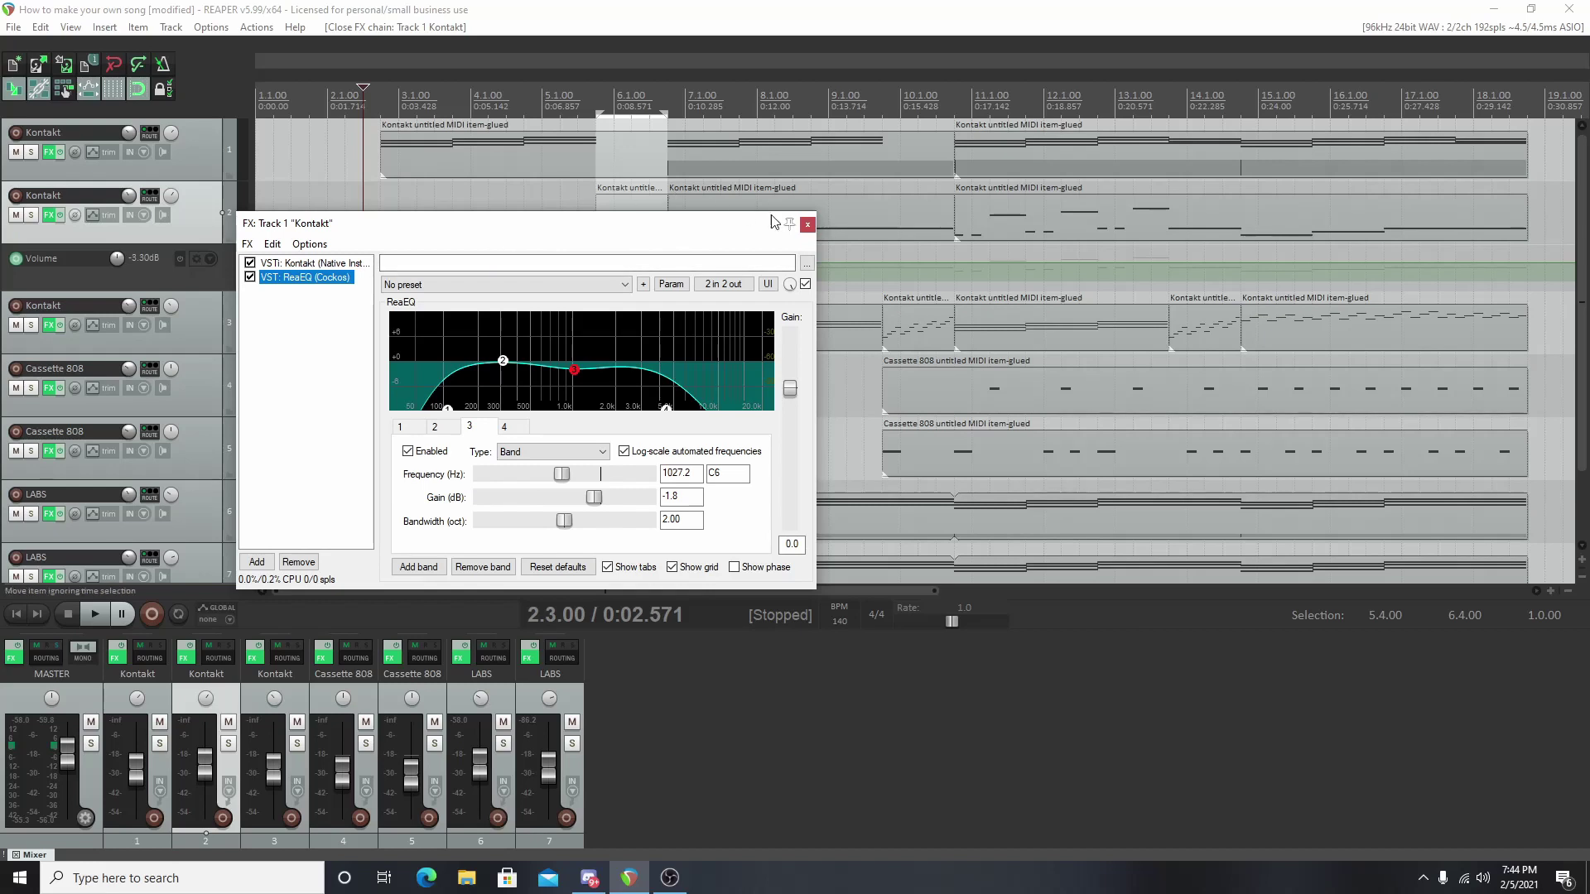
Step: Close track 1's effects window, solo track 2 and open its Kontakt effects chain
{"action": "left_click", "coordinate": [807, 224]}
{"action": "left_click", "coordinate": [31, 216]}
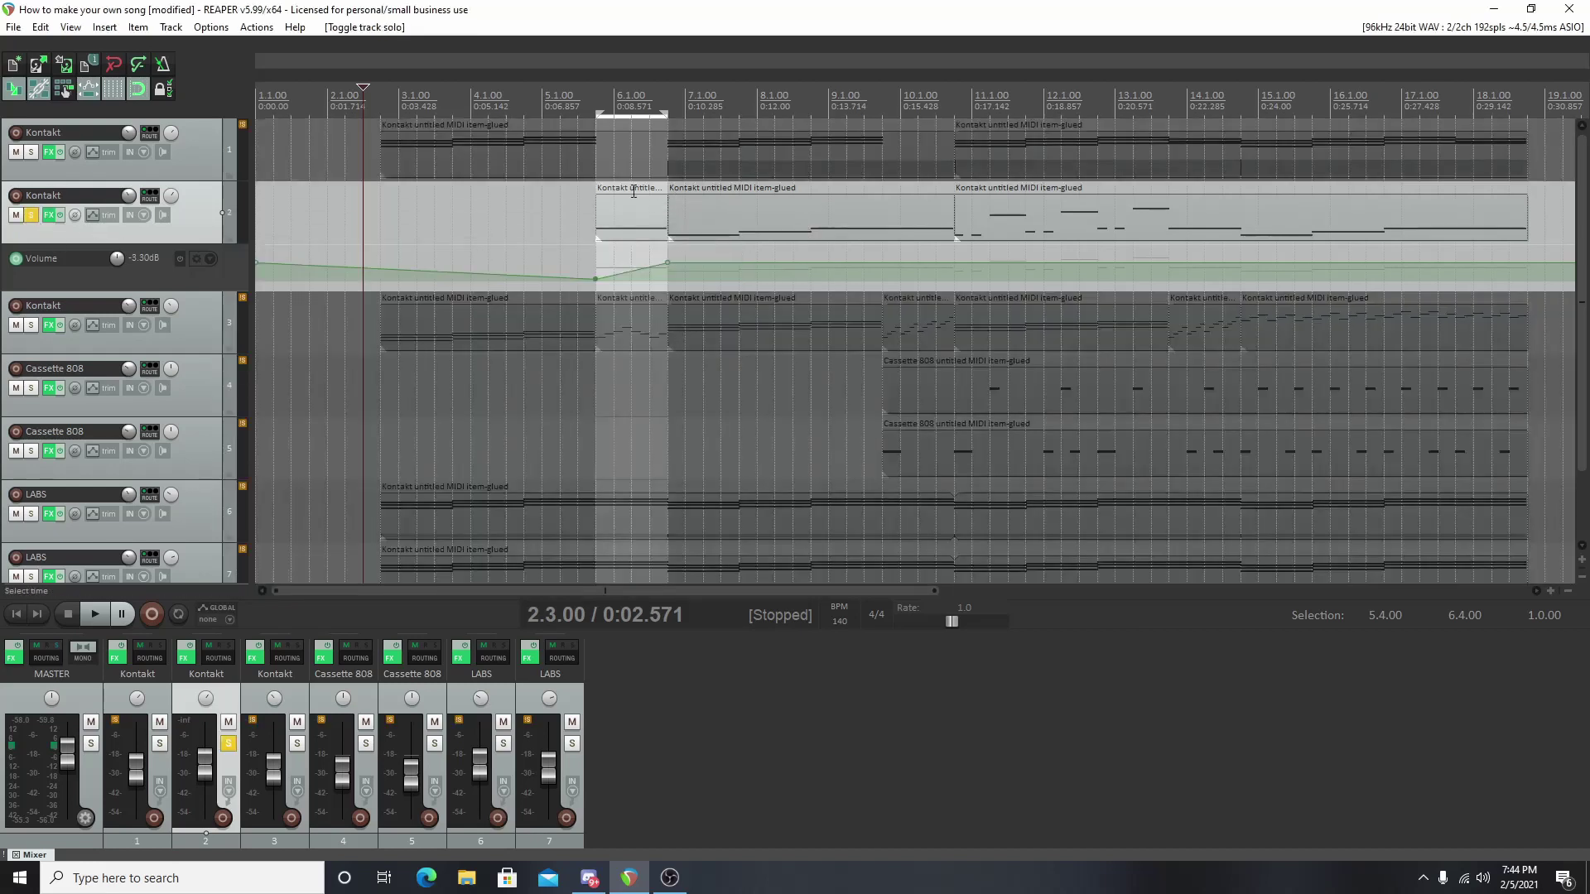
{"action": "key", "text": "space"}
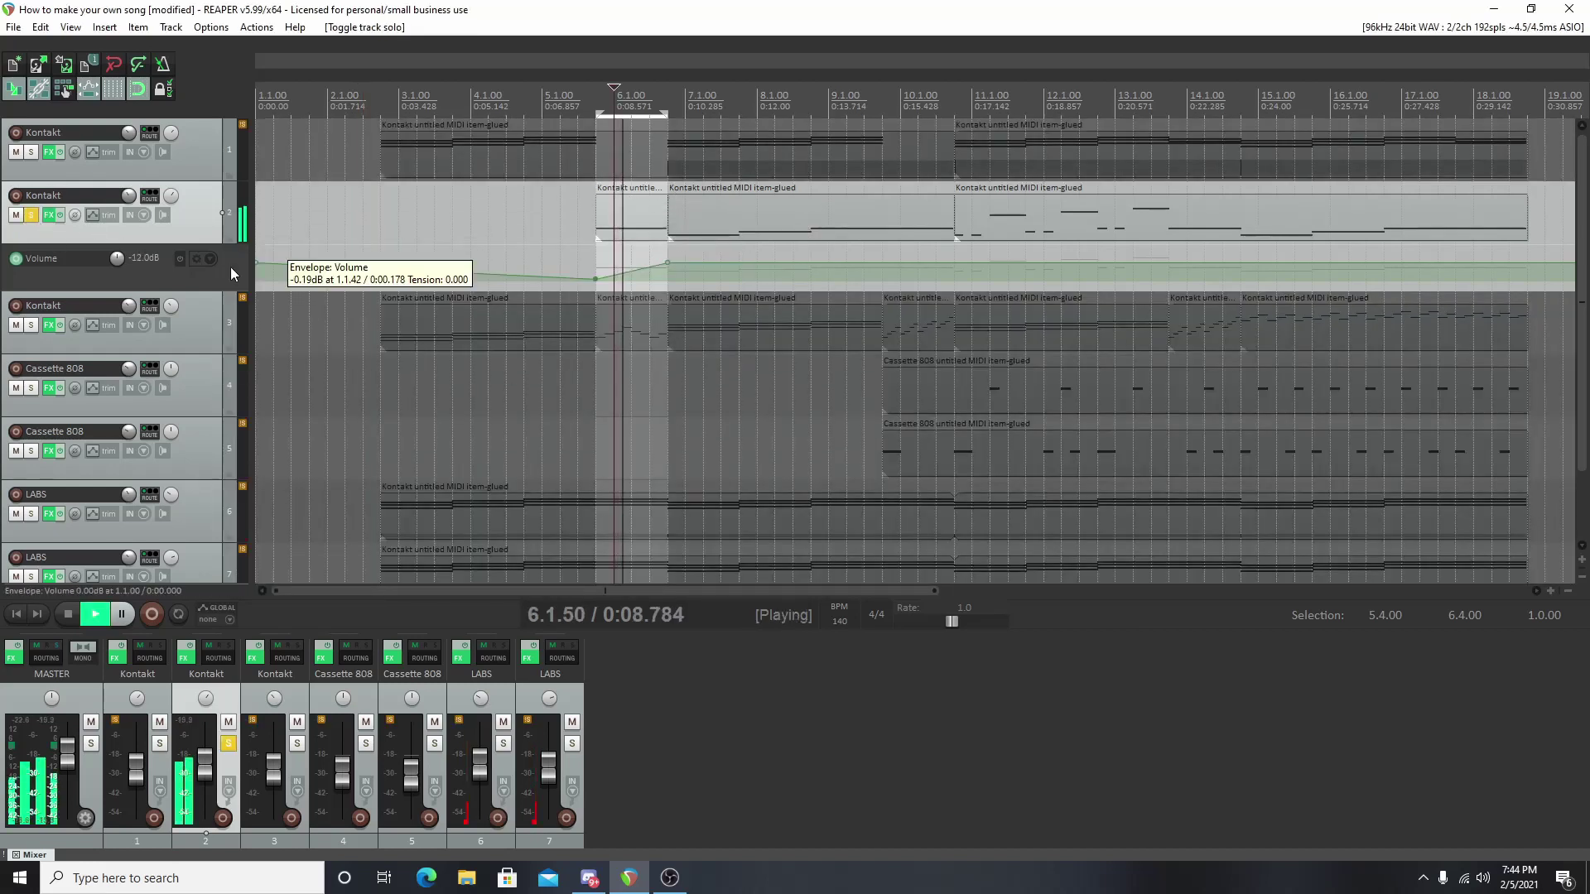
{"action": "left_click", "coordinate": [49, 214]}
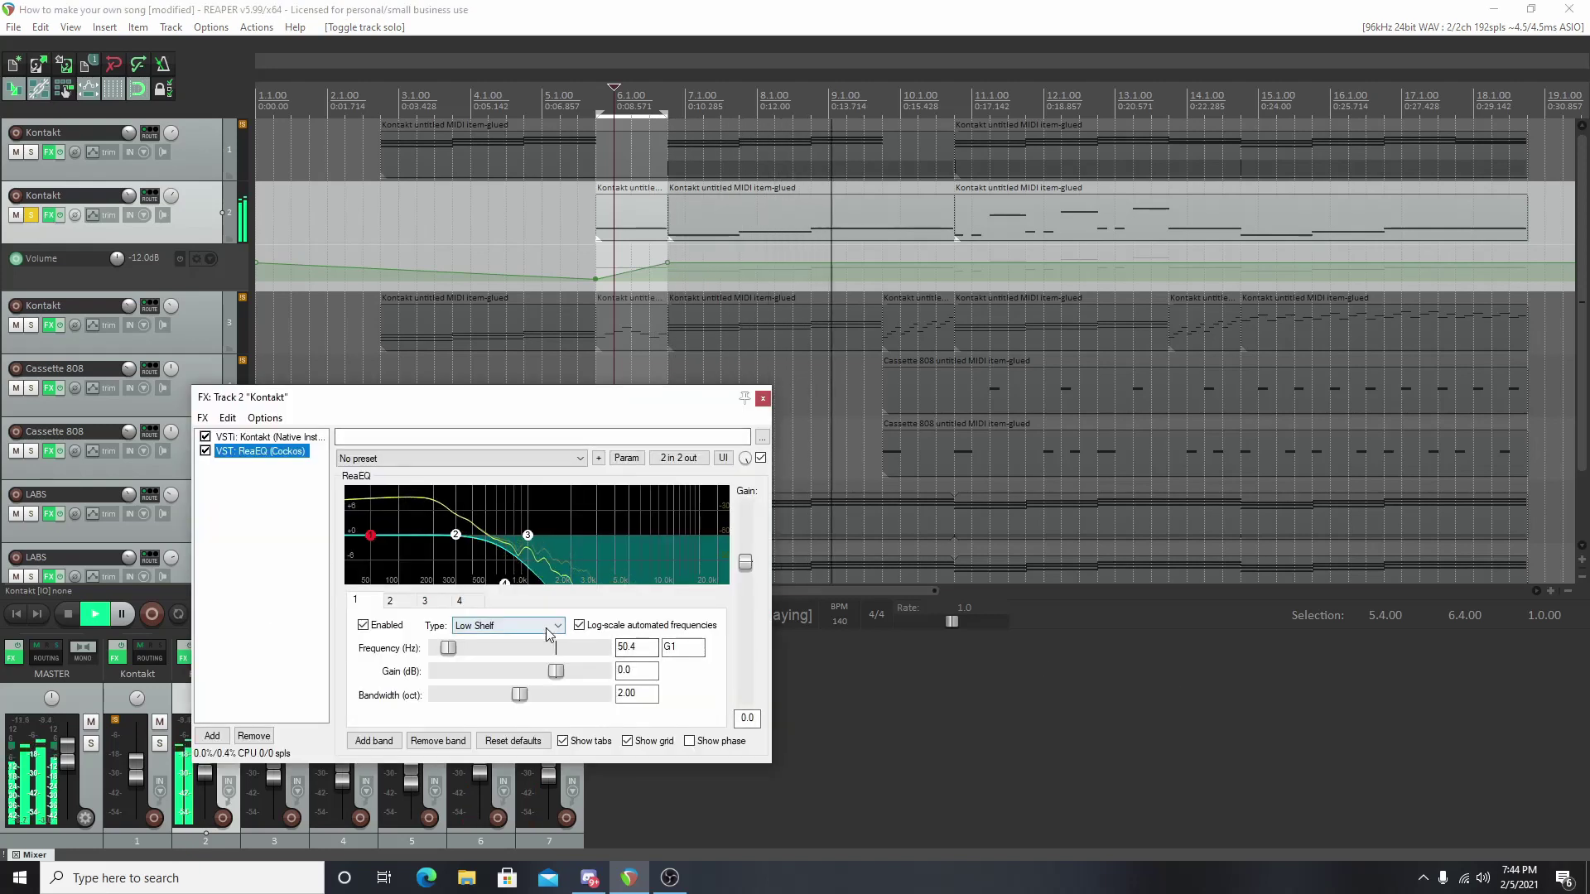
{"action": "key", "text": "space"}
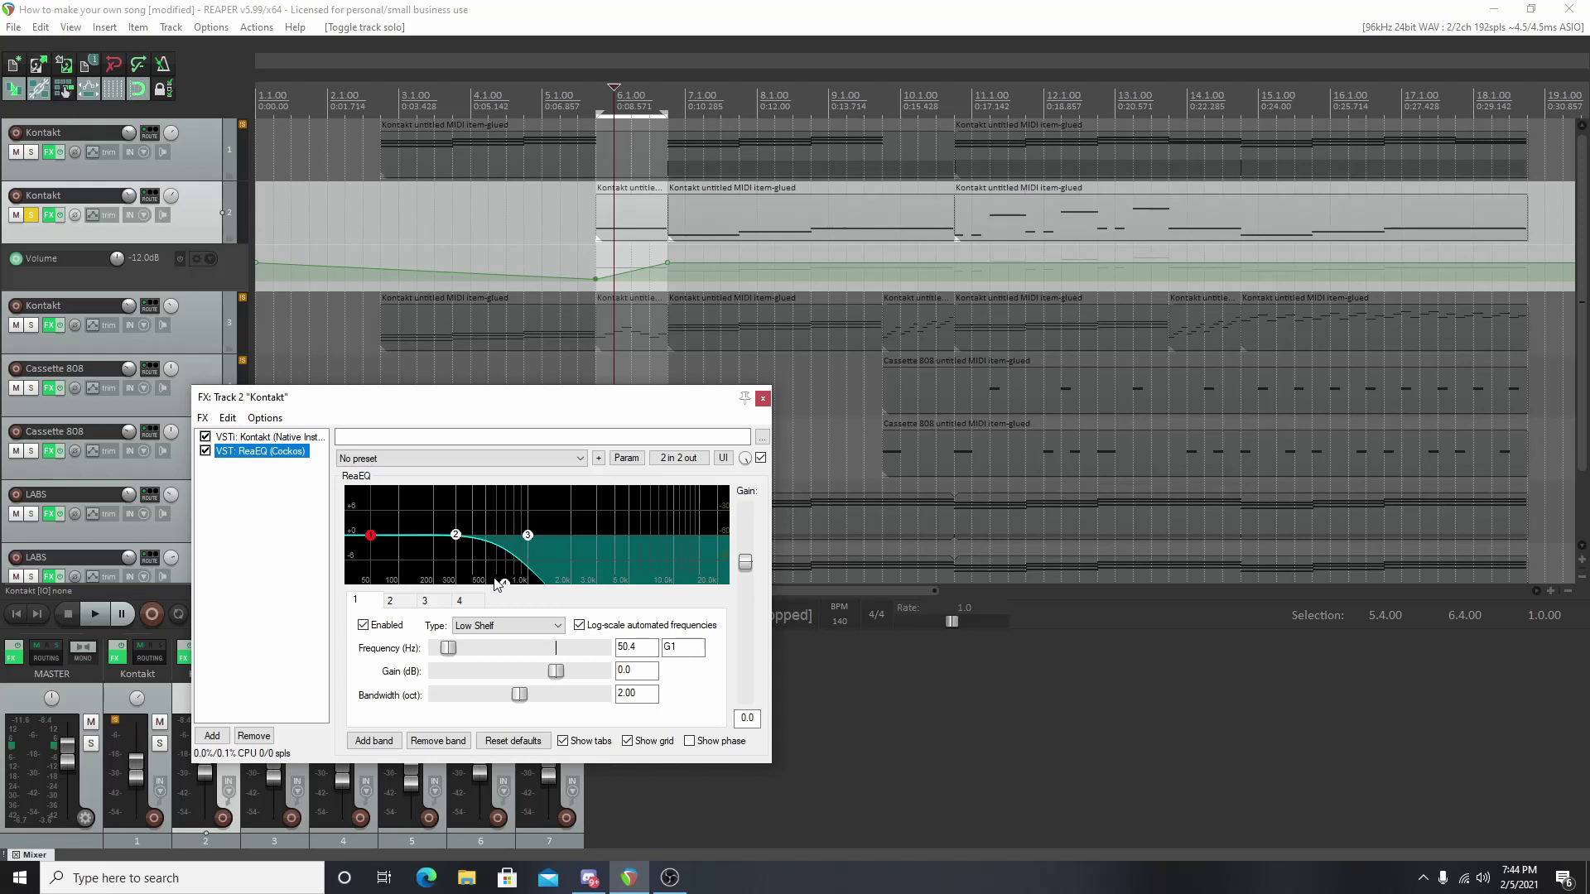
Step: Drag ReaEQ band 4's high shelf to 630.5 Hz at -120 dB, auditioning from bar 11
{"action": "mouse_move", "coordinate": [507, 585]}
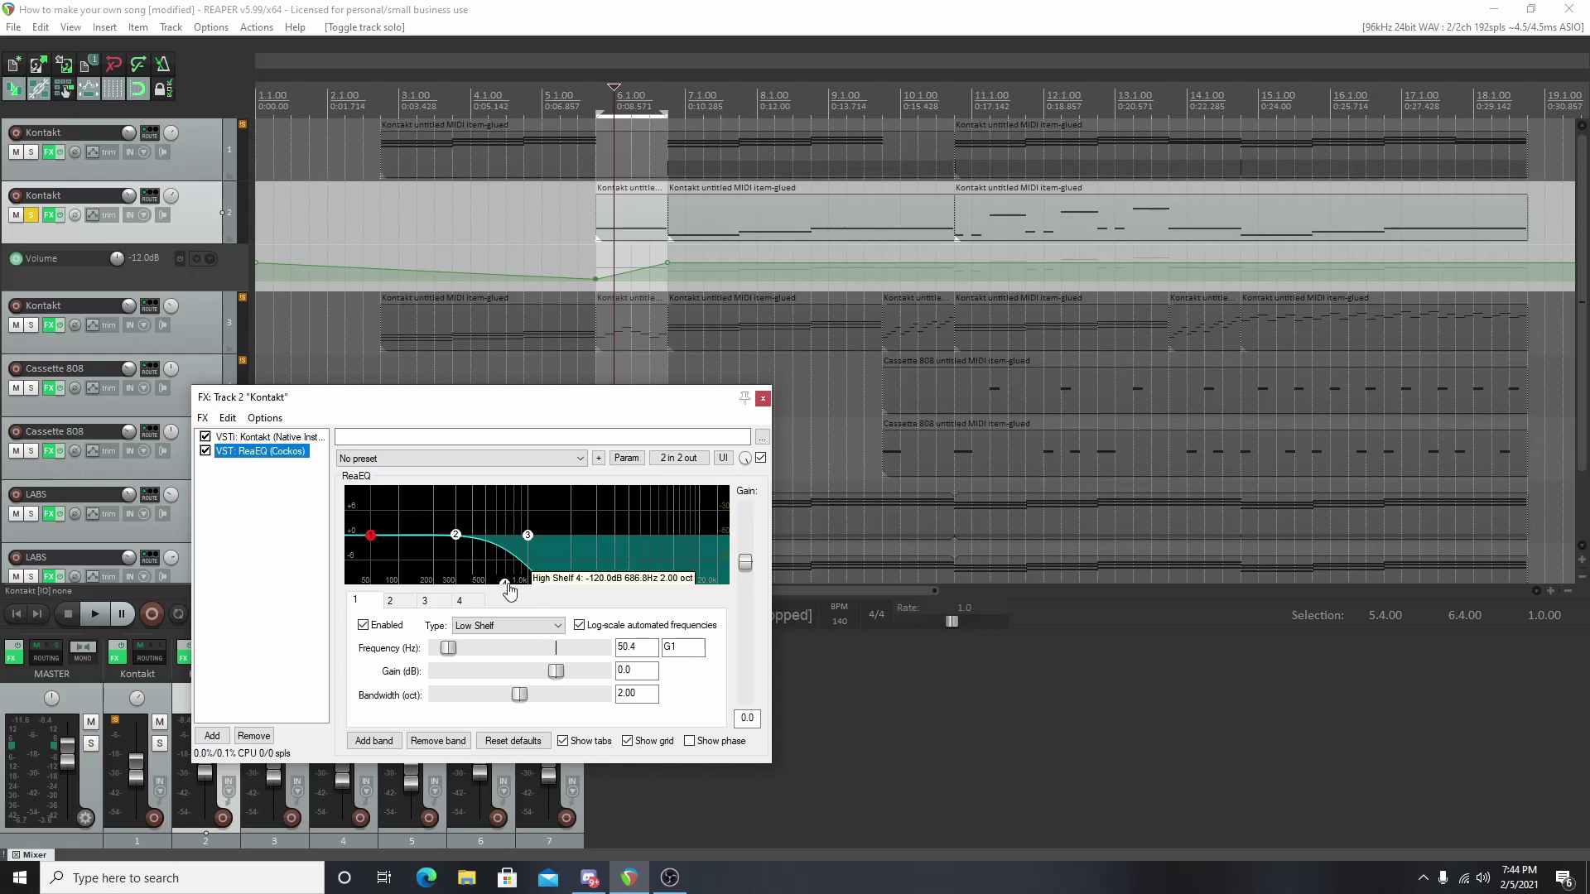
{"action": "left_click_drag", "start_coordinate": [507, 585], "coordinate": [661, 538]}
{"action": "key", "text": "space"}
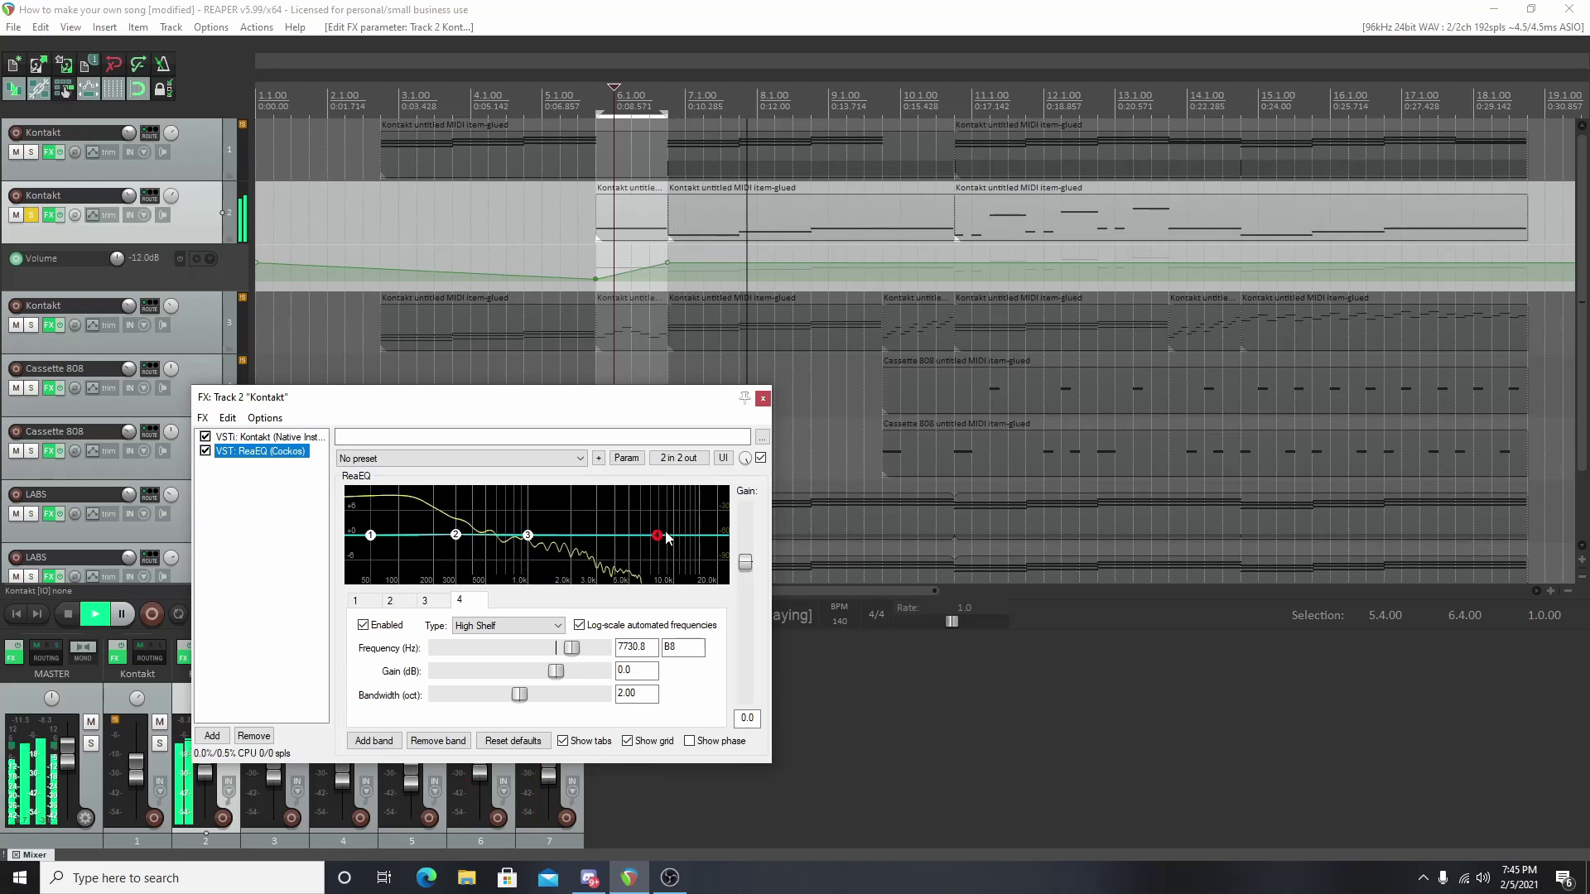
{"action": "key", "text": "space"}
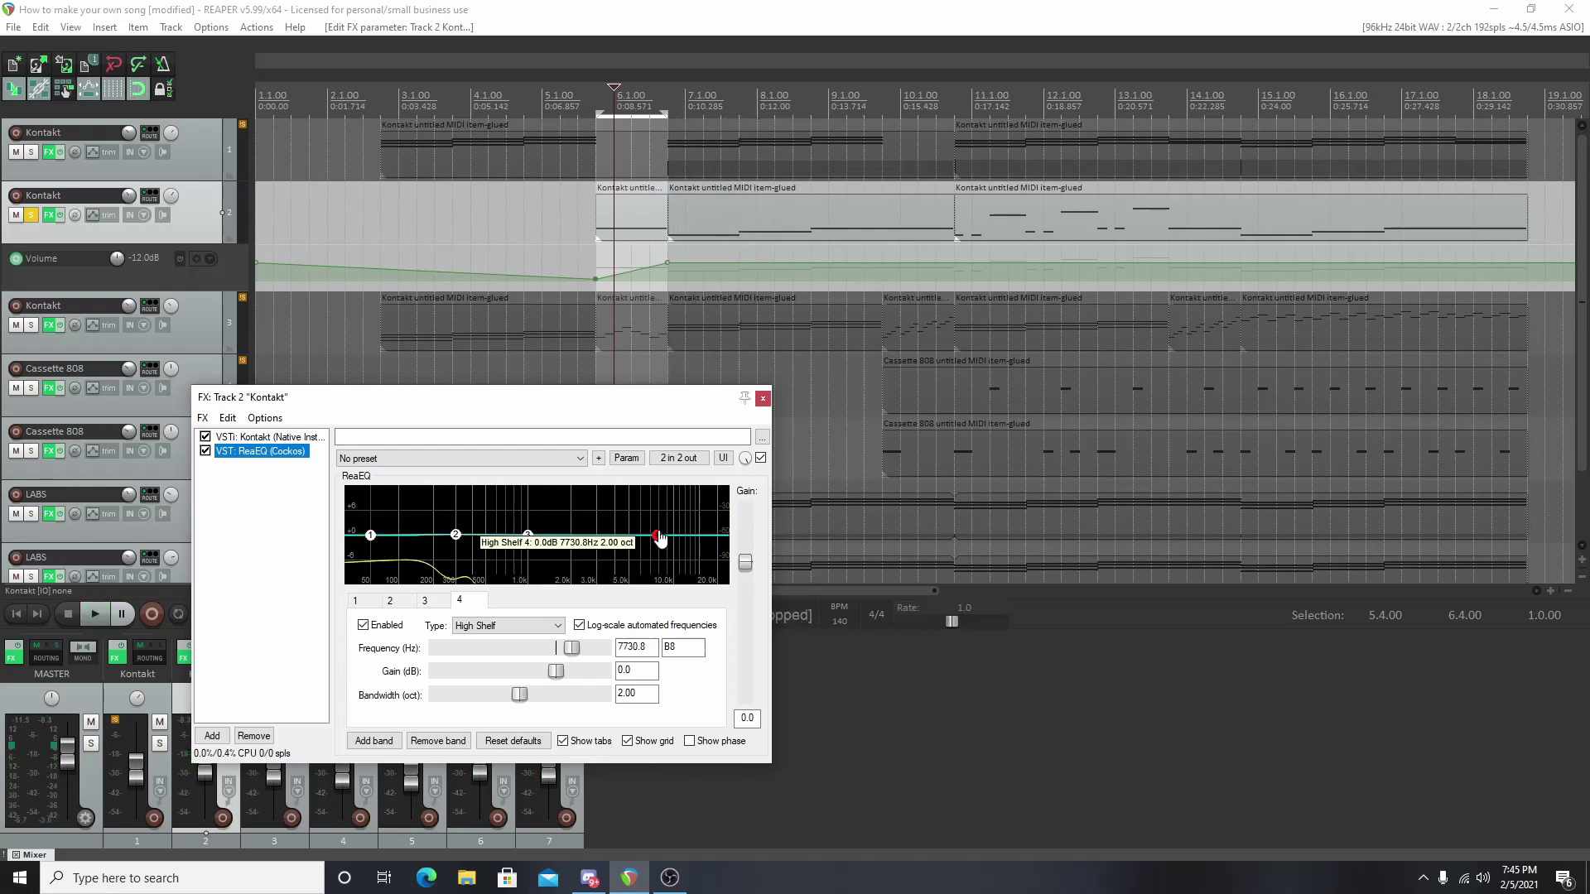
{"action": "left_click", "coordinate": [972, 255]}
{"action": "key", "text": "space"}
{"action": "key", "text": "space"}
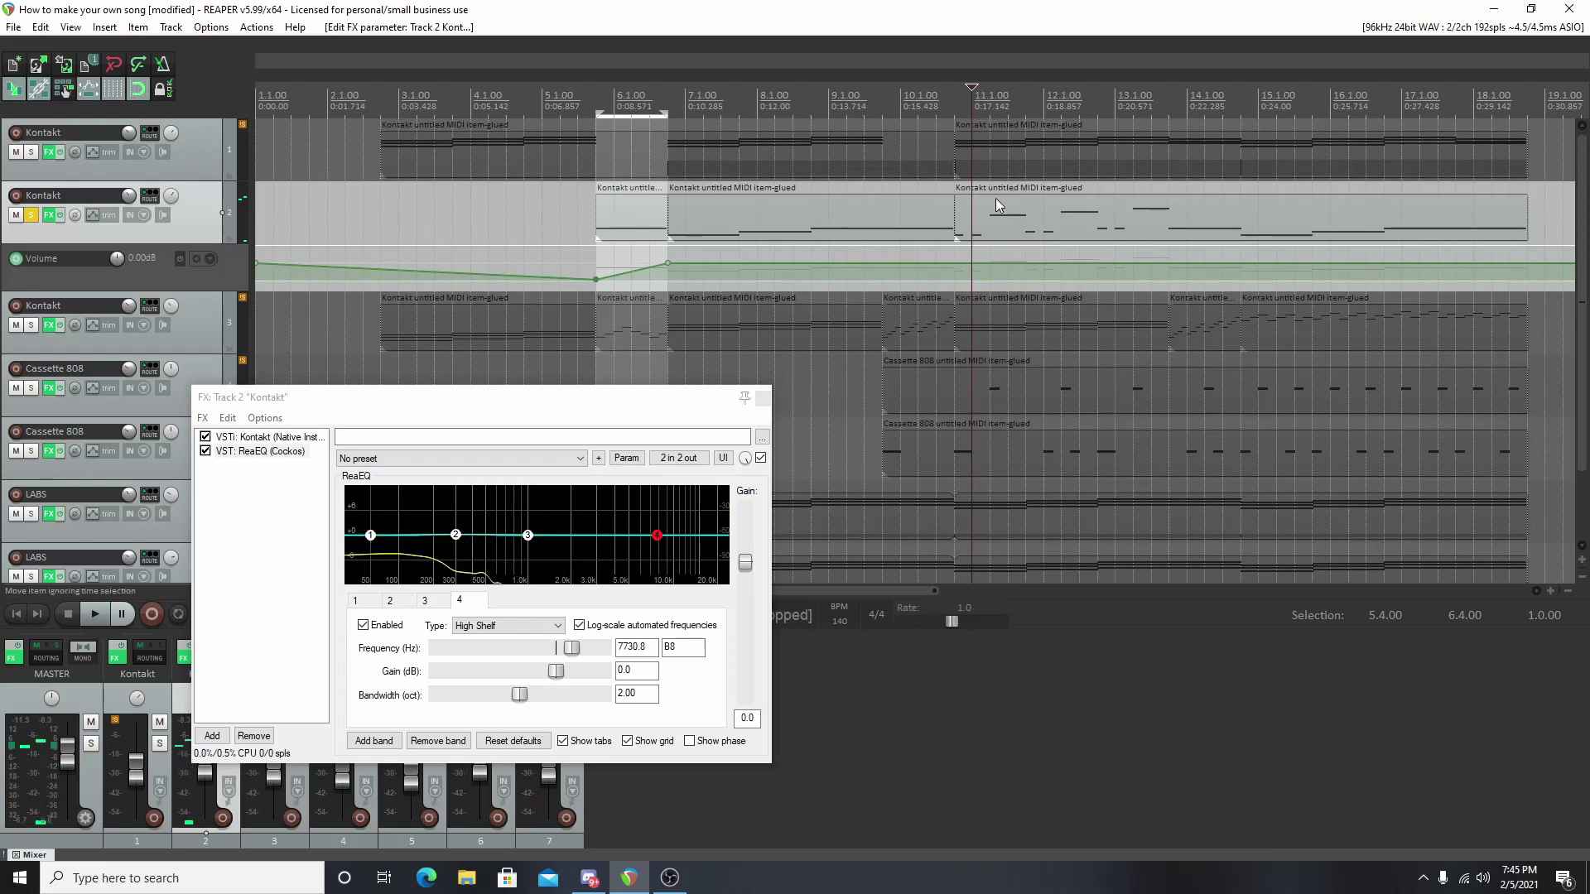
{"action": "key", "text": "space"}
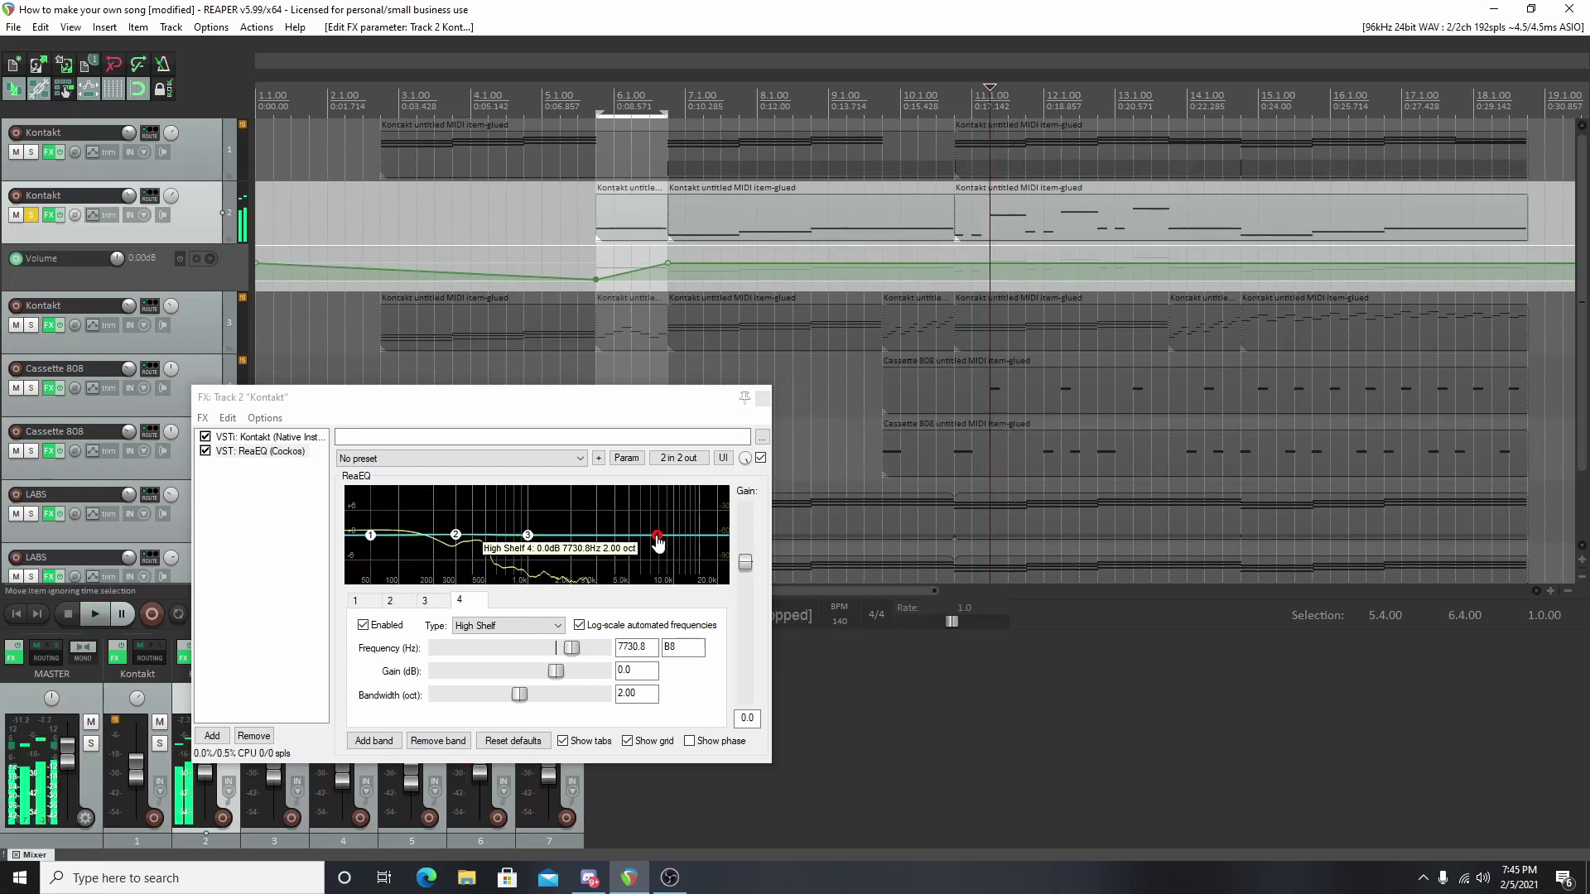
{"action": "left_click_drag", "start_coordinate": [657, 541], "coordinate": [520, 722]}
{"action": "key", "text": "space"}
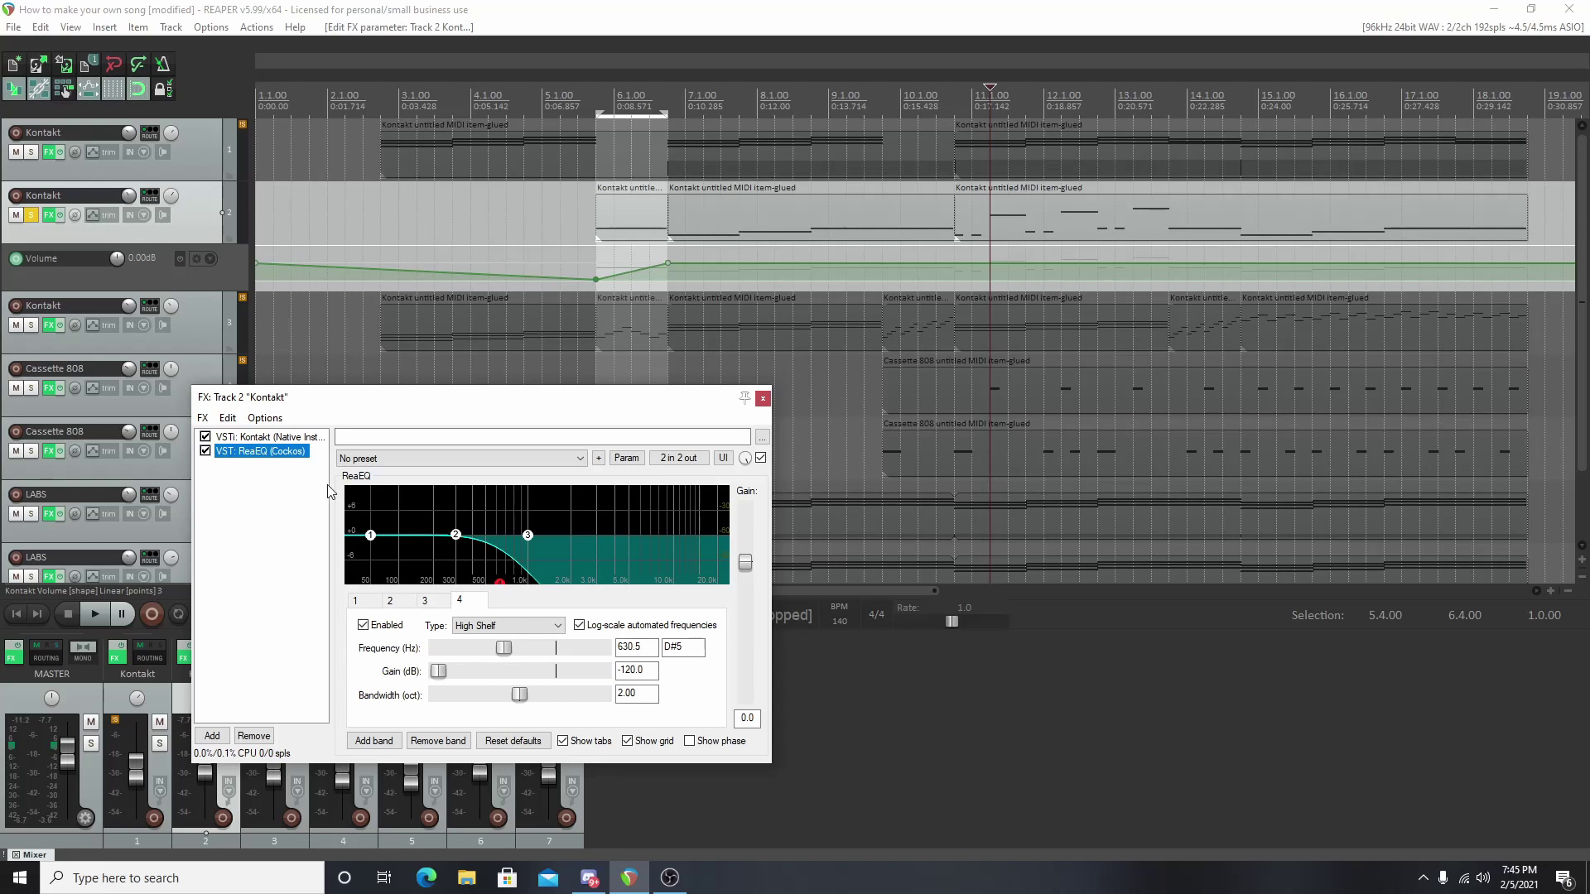
Step: Sweep band 4's cutoff up to about 11.7 kHz and pull band 3 down to about -10.8 dB
{"action": "mouse_move", "coordinate": [505, 593]}
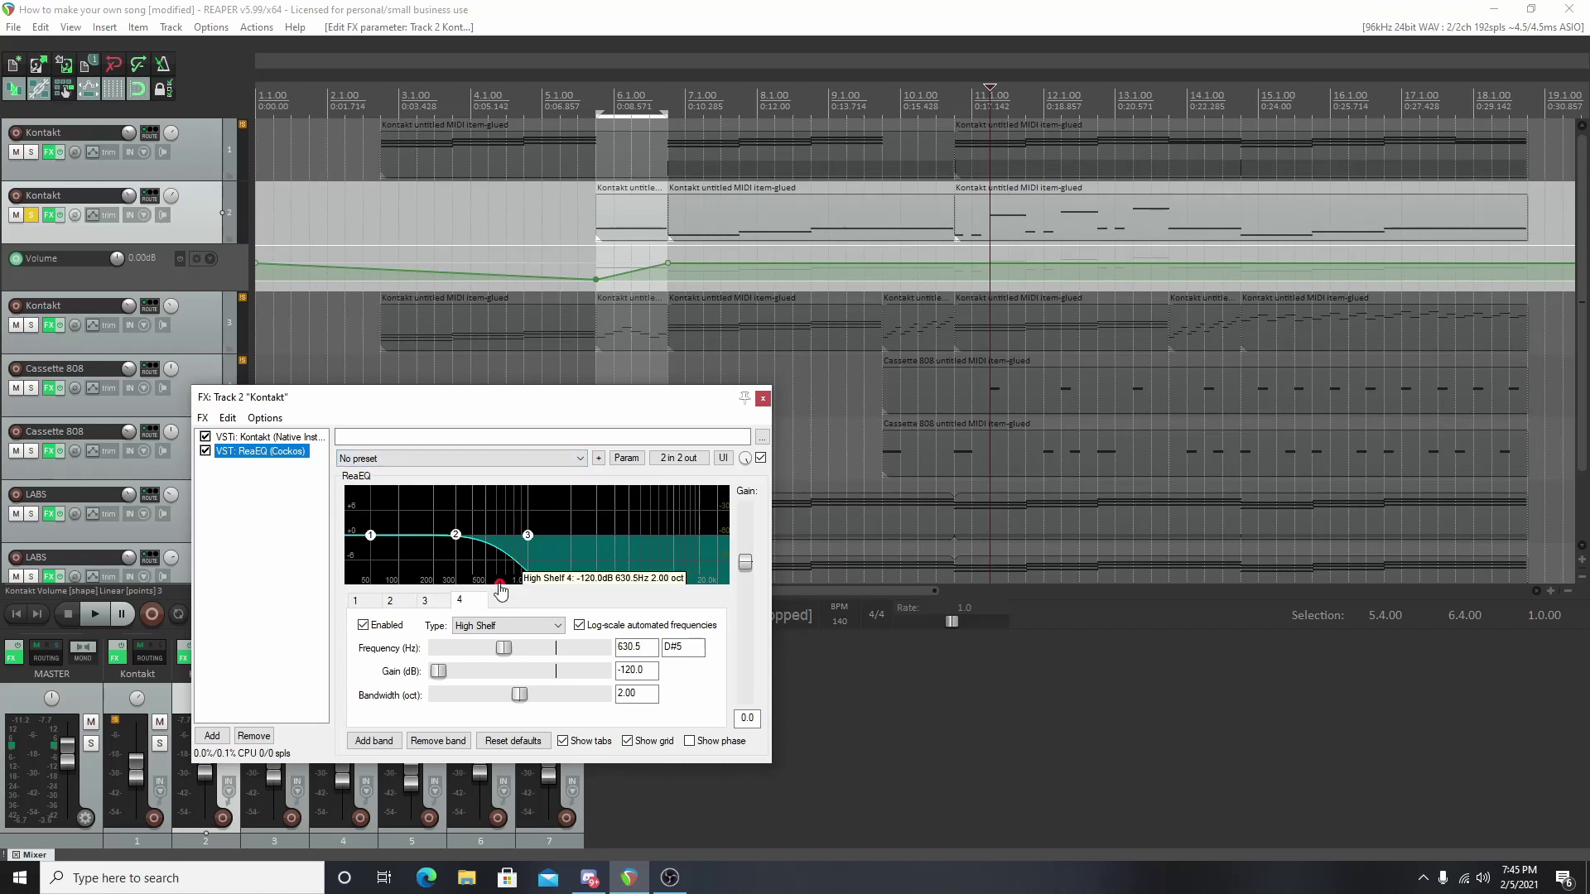
{"action": "left_click_drag", "start_coordinate": [500, 586], "coordinate": [683, 582]}
{"action": "mouse_move", "coordinate": [528, 535]}
{"action": "left_mouse_down"}
{"action": "mouse_move", "coordinate": [527, 586]}
{"action": "mouse_move", "coordinate": [532, 543]}
{"action": "left_mouse_up"}
Step: Try band 3 as a Notch filter, then switch it back to Band at -0.2 dB
{"action": "right_click", "coordinate": [531, 543]}
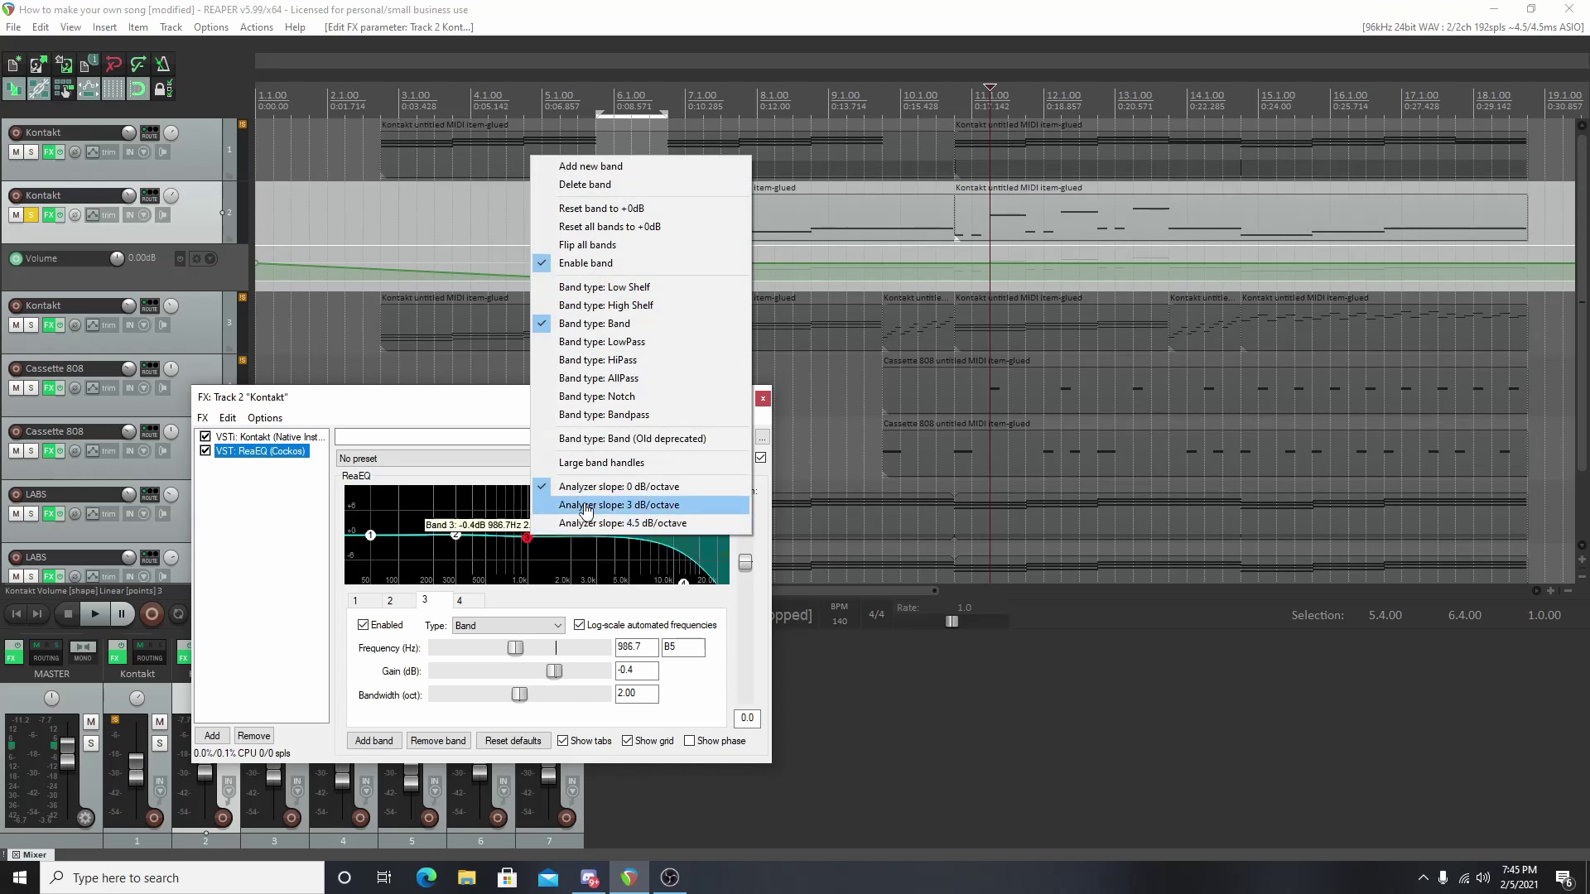
{"action": "left_click", "coordinate": [621, 397]}
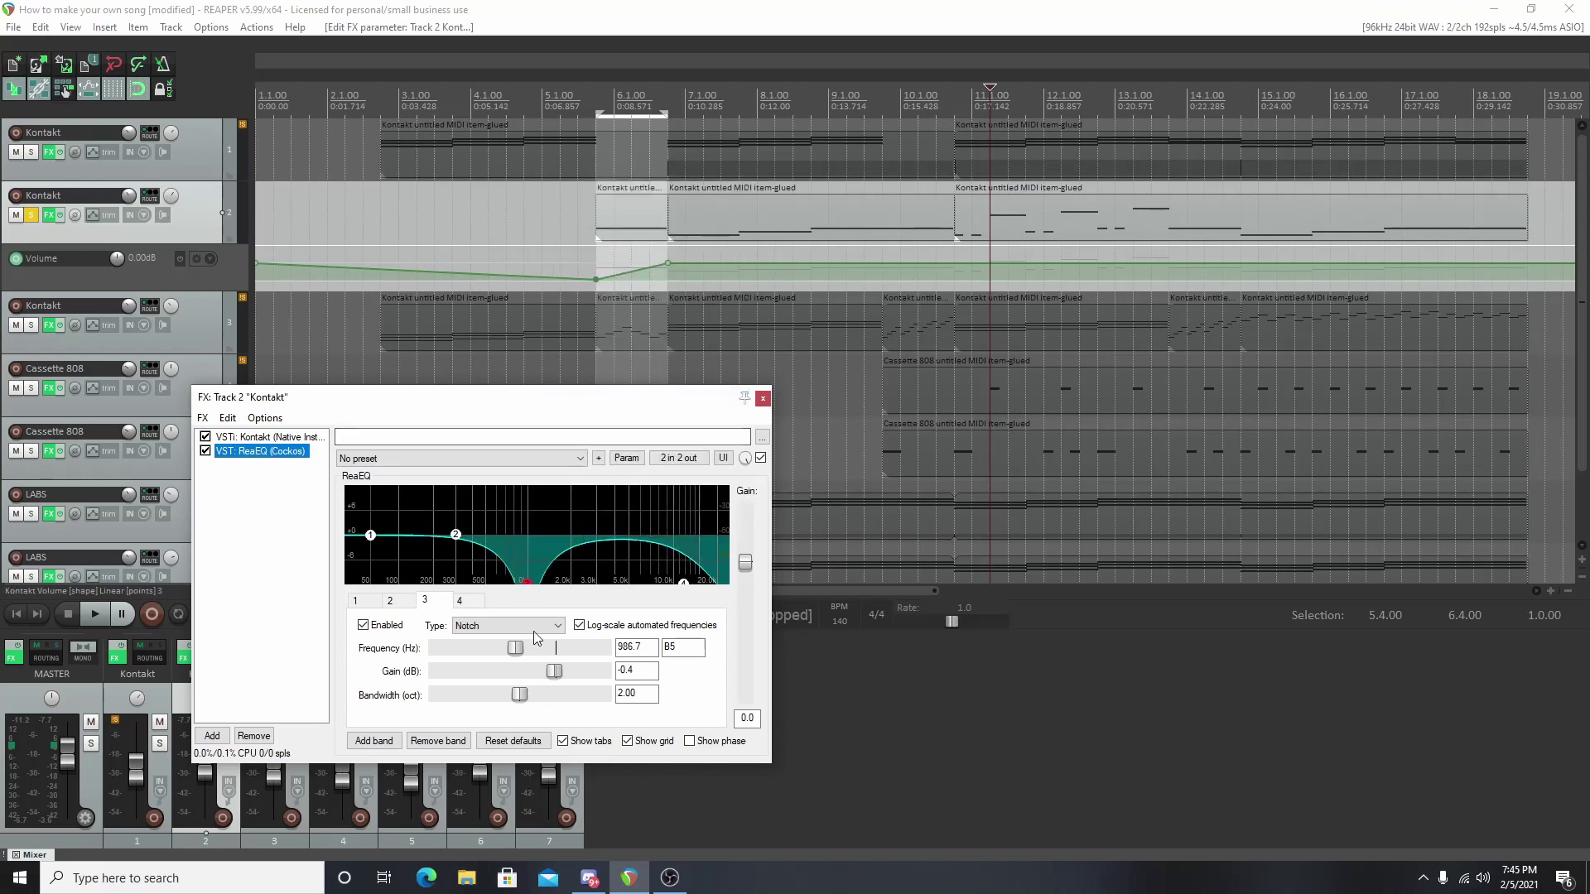
{"action": "right_click", "coordinate": [527, 590]}
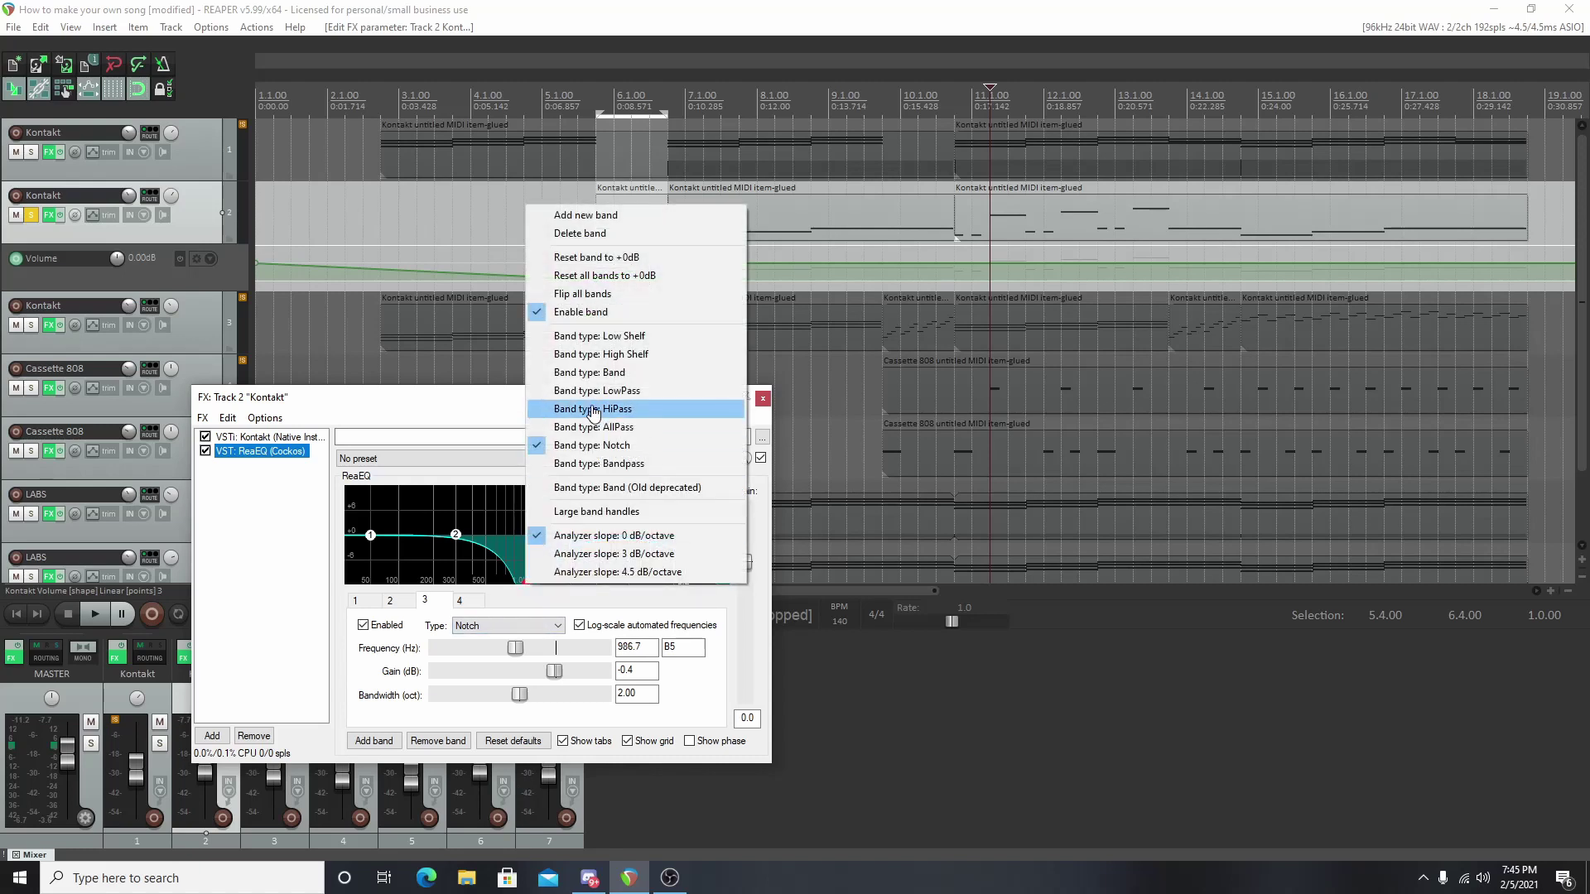
{"action": "left_click", "coordinate": [602, 372]}
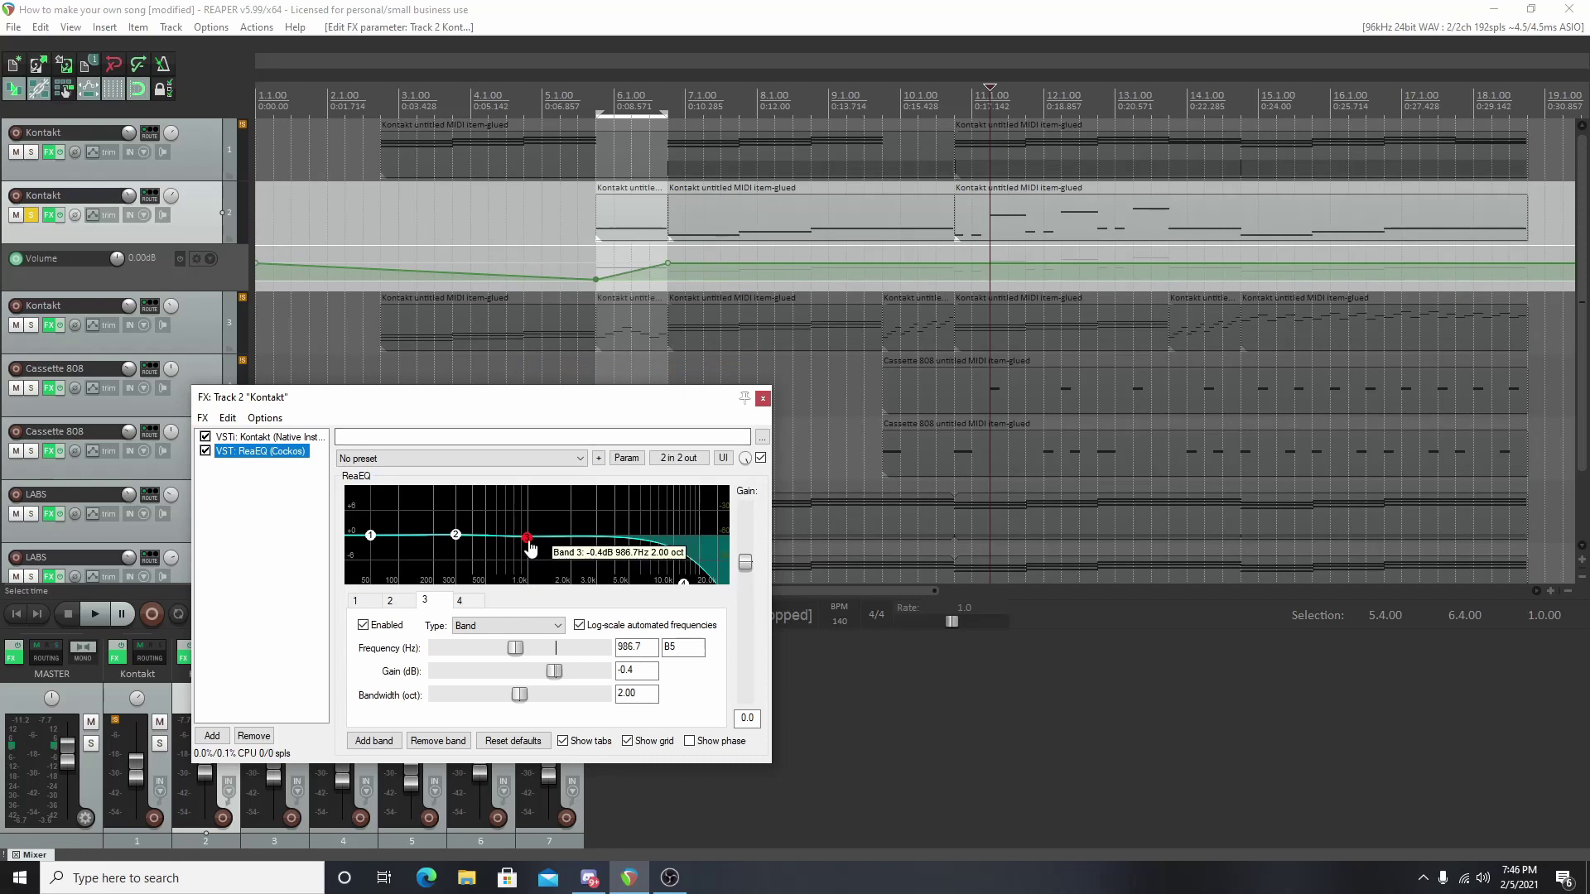
{"action": "left_click_drag", "start_coordinate": [529, 548], "coordinate": [530, 547]}
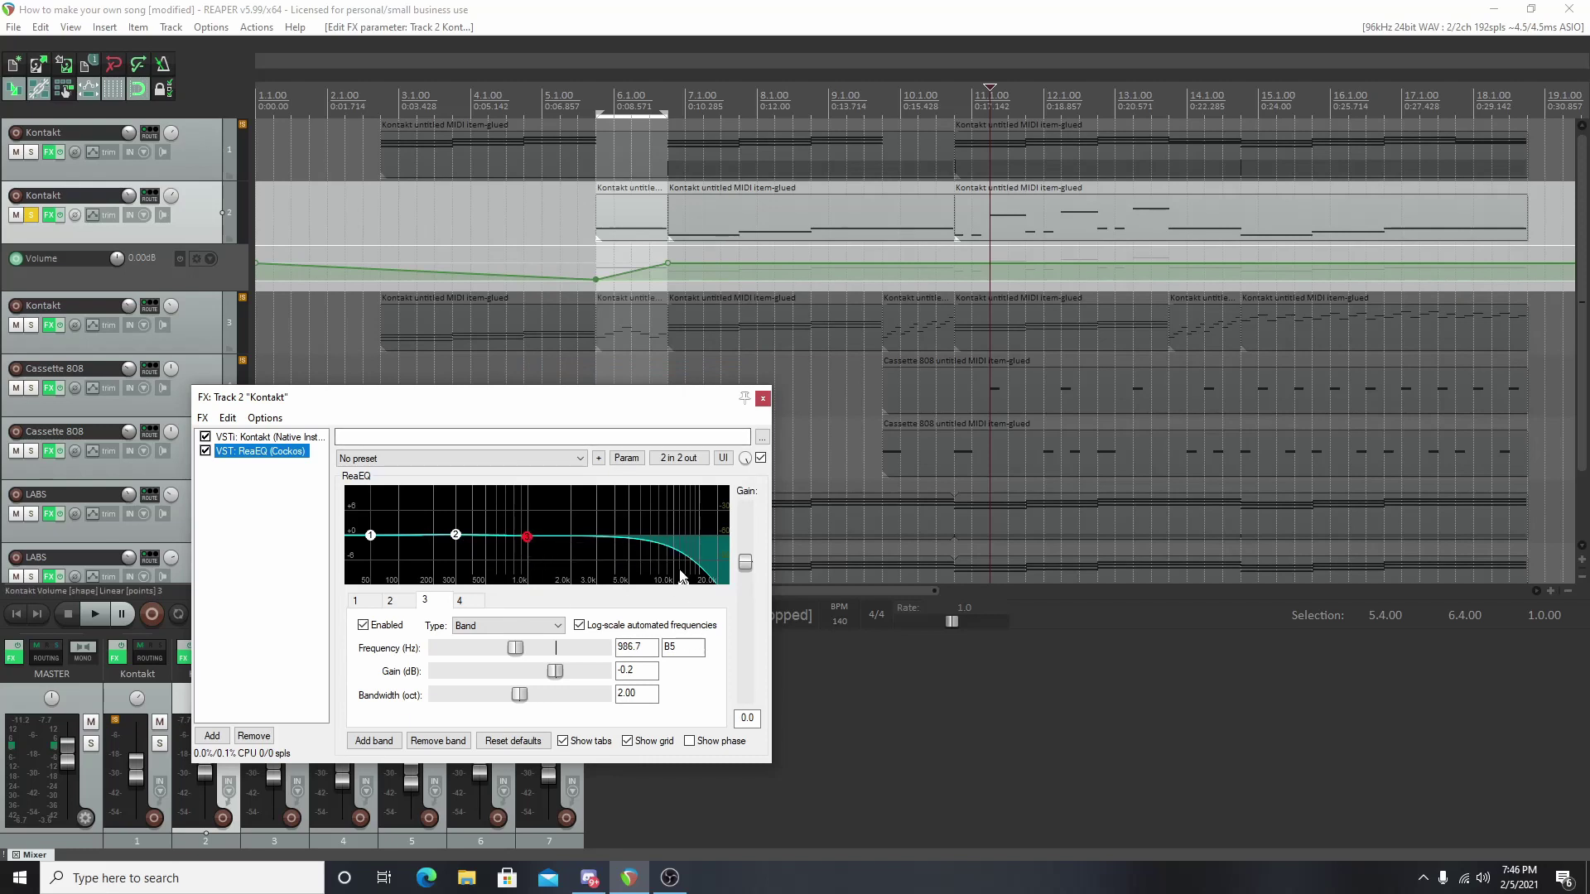
Step: Lower band 4's high shelf cutoff to 571.6 Hz while auditioning playback
{"action": "mouse_move", "coordinate": [682, 588]}
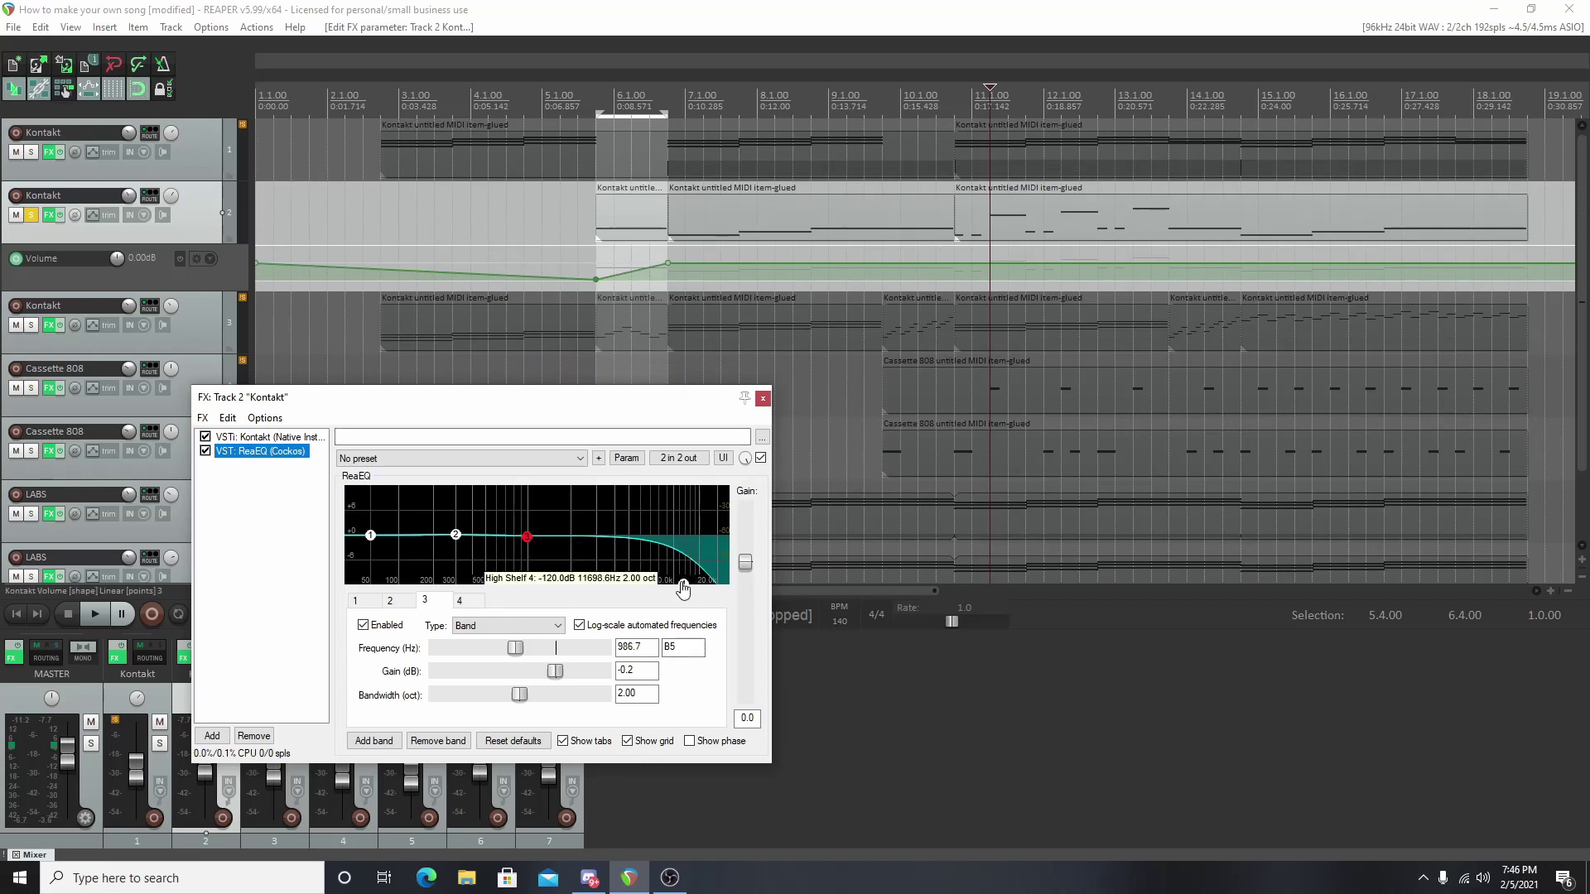
{"action": "key", "text": "space"}
{"action": "left_click_drag", "start_coordinate": [682, 589], "coordinate": [494, 678]}
{"action": "key", "text": "space"}
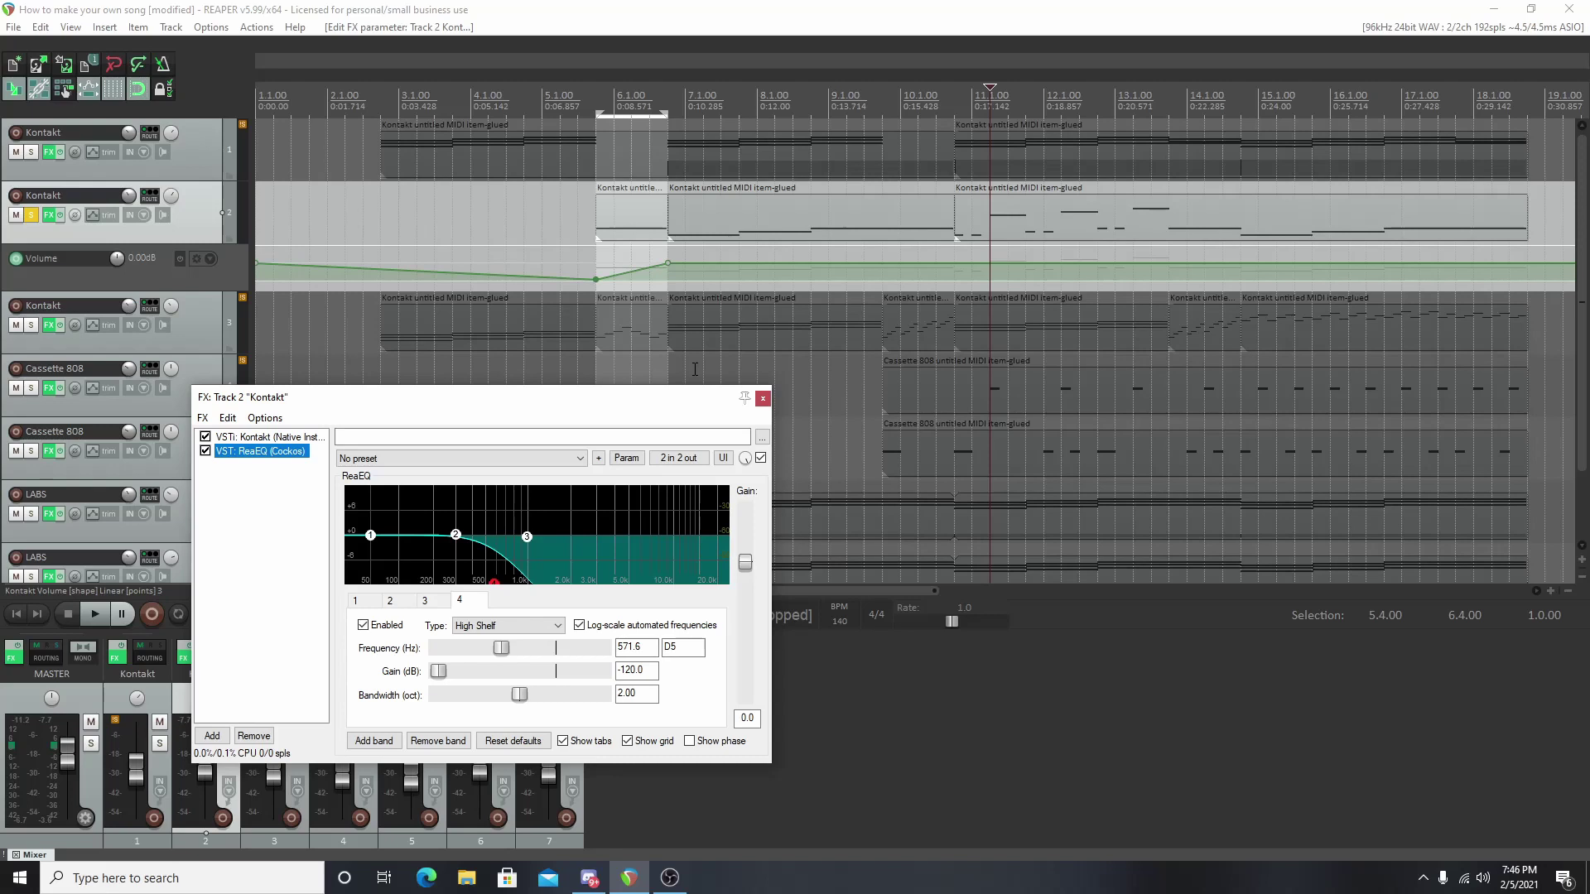
Step: Close track 2's effects, swap the solo to track 3 and A/B its effects chain from 2.4.00
{"action": "left_click", "coordinate": [761, 401]}
{"action": "left_click", "coordinate": [30, 217]}
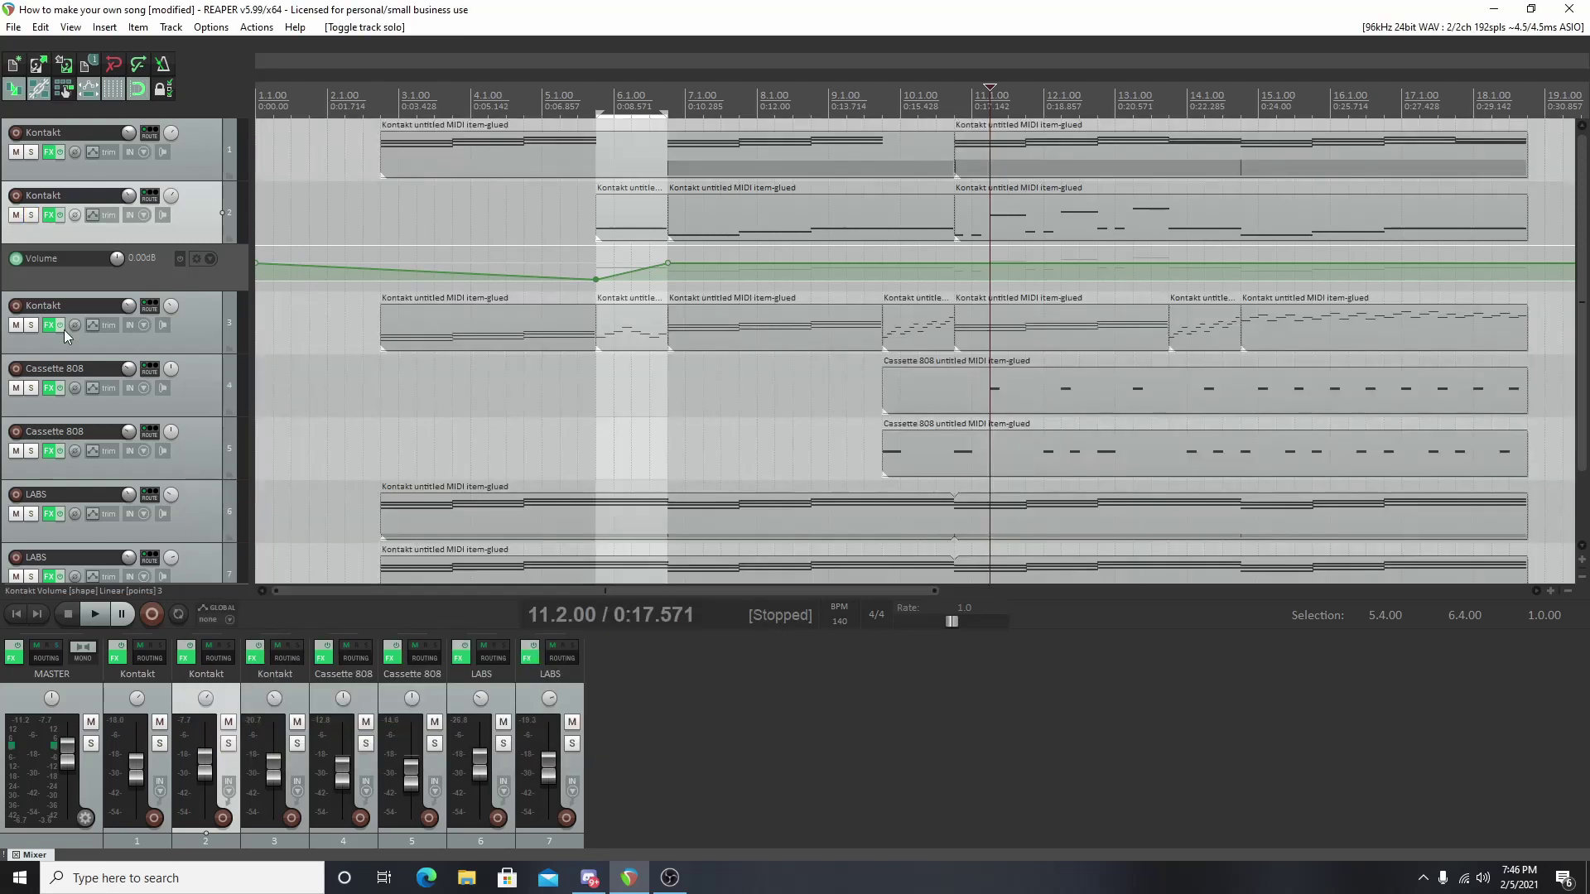
{"action": "left_click", "coordinate": [29, 326]}
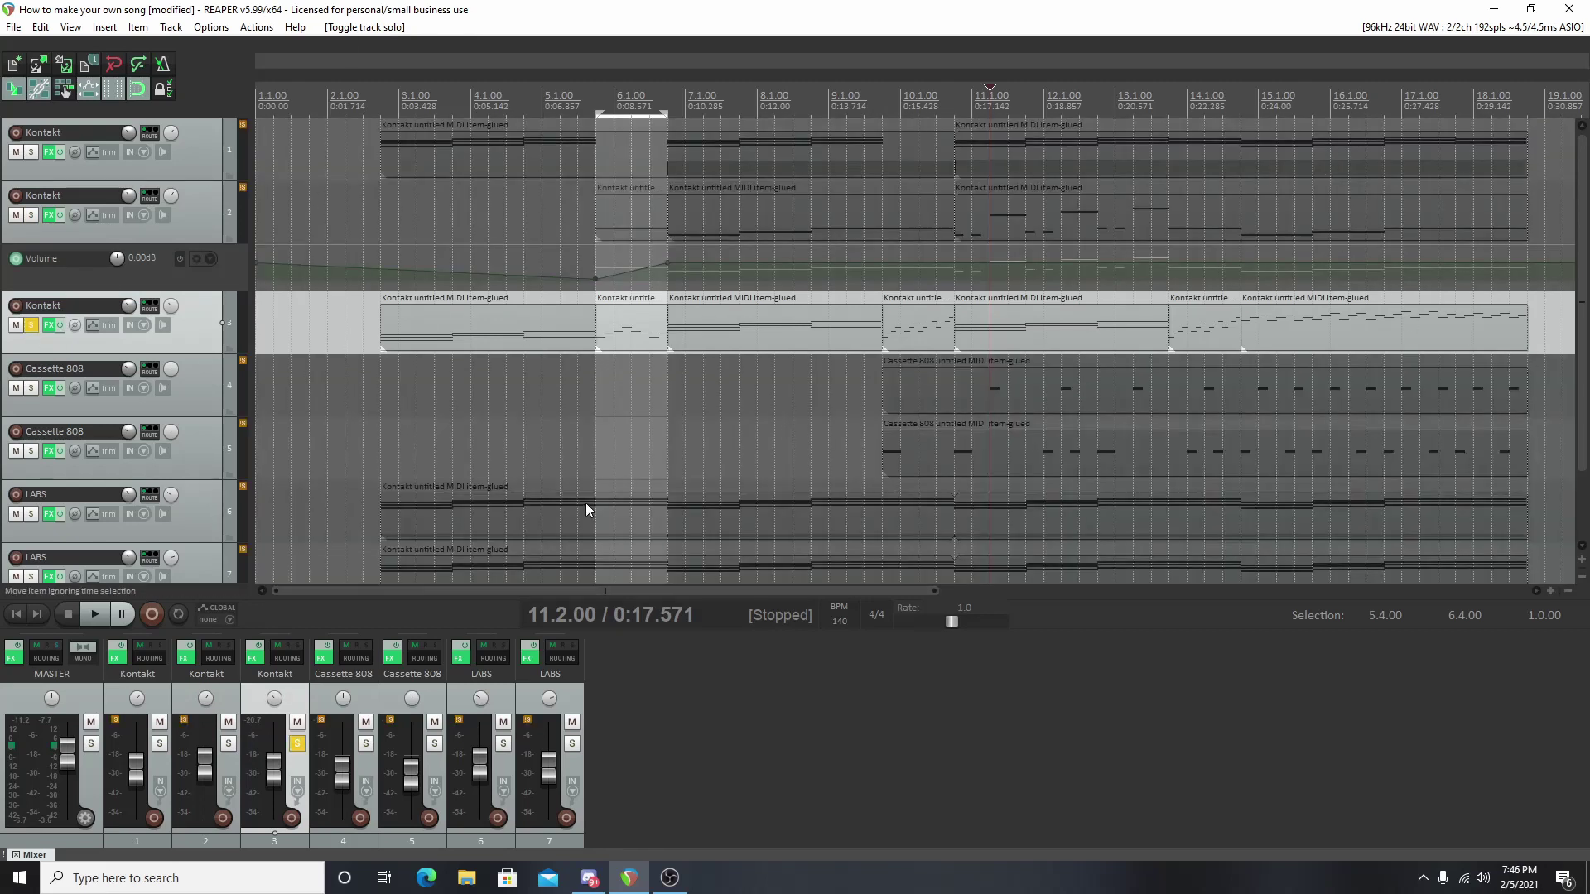
{"action": "left_click", "coordinate": [379, 370]}
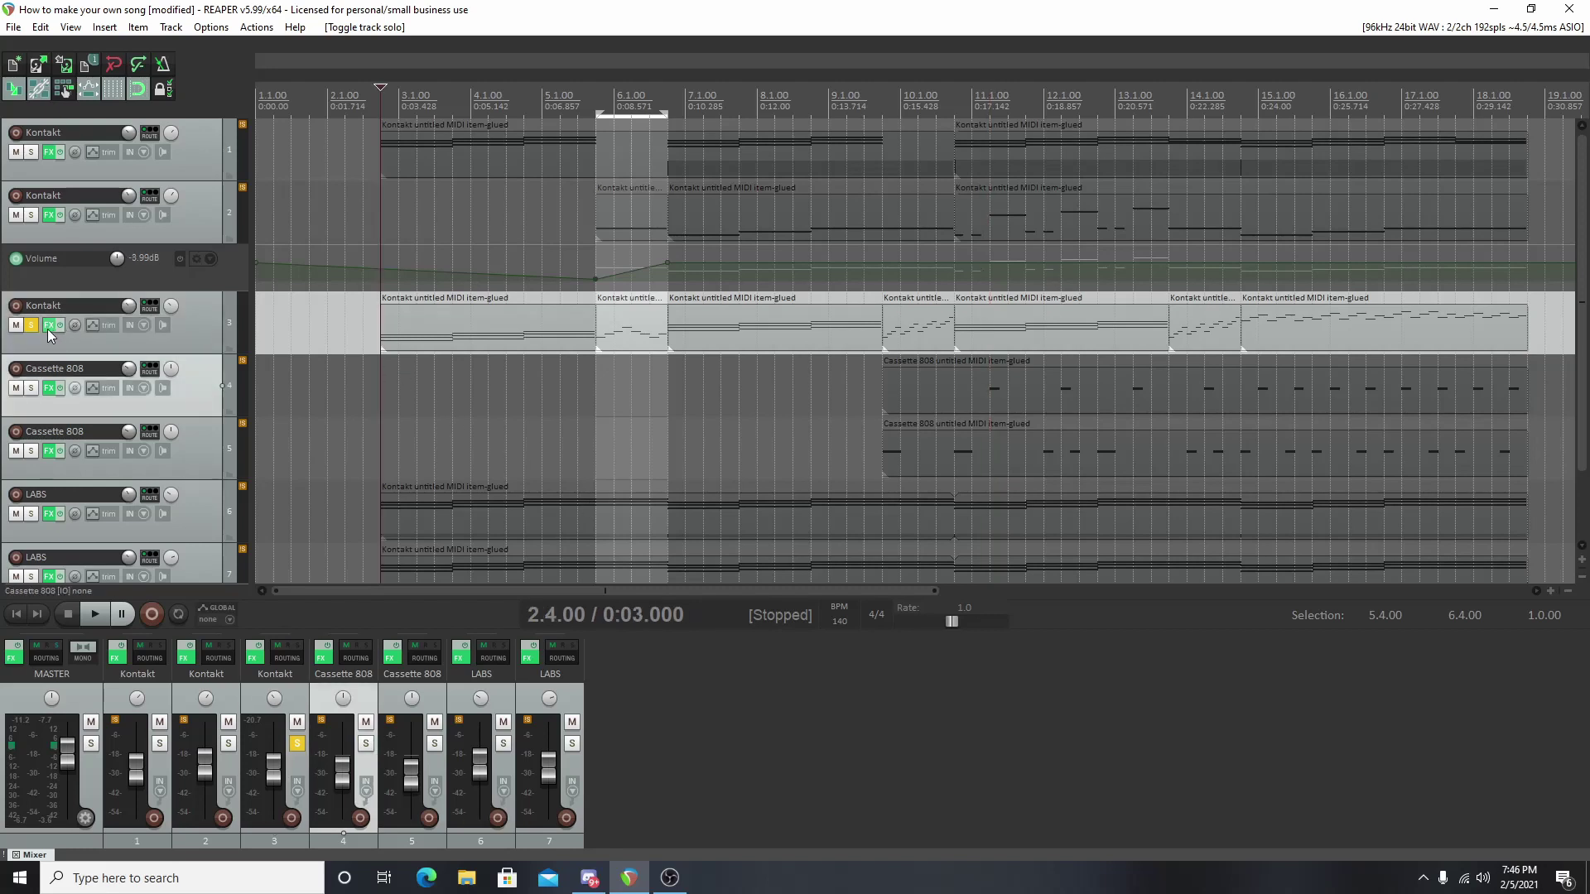
{"action": "left_click", "coordinate": [49, 325]}
{"action": "key", "text": "space"}
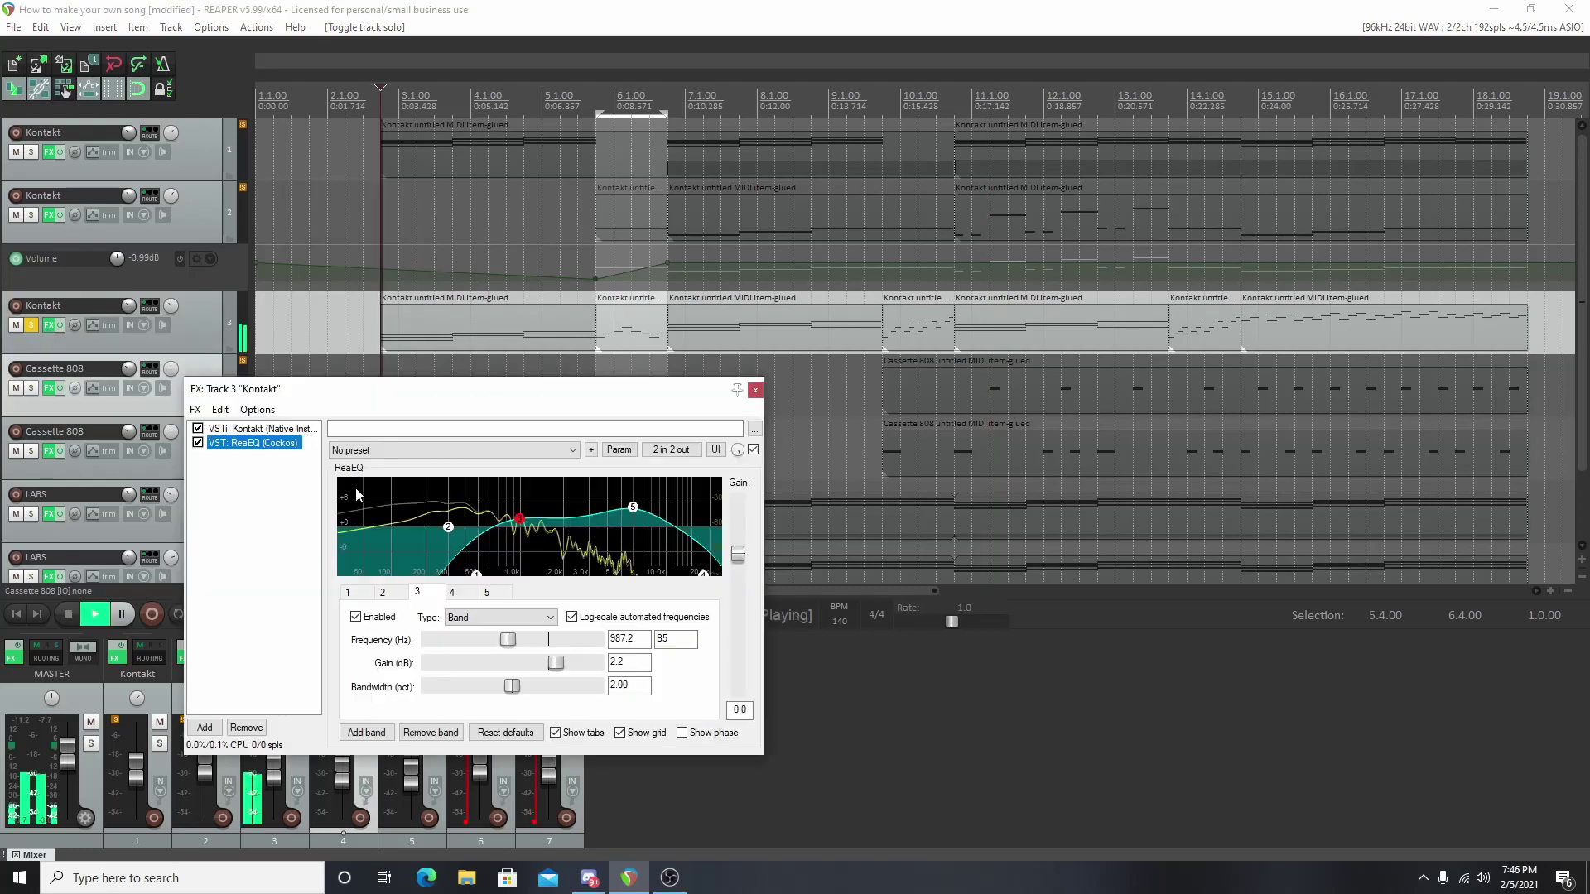
{"action": "left_click", "coordinate": [198, 443]}
{"action": "left_click", "coordinate": [198, 443]}
{"action": "key", "text": "space"}
Step: Set ReaEQ band 1's low shelf to 447.3 Hz at -120 dB, auditioning the low cut
{"action": "left_click", "coordinate": [477, 574]}
{"action": "left_click_drag", "start_coordinate": [477, 574], "coordinate": [431, 530]}
{"action": "key", "text": "space"}
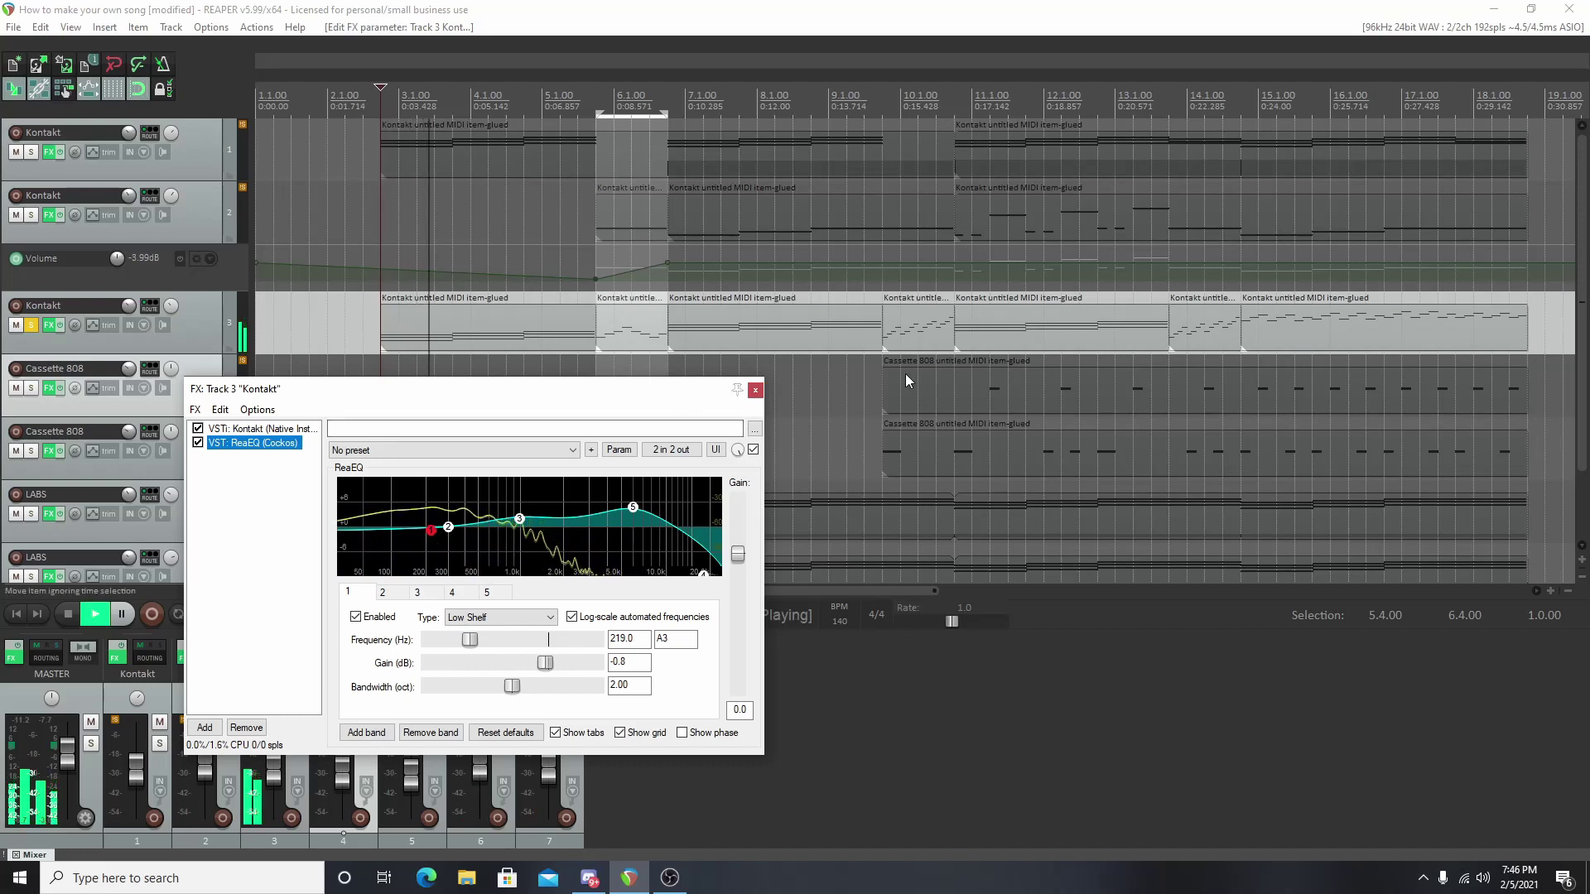
{"action": "left_click", "coordinate": [1242, 302]}
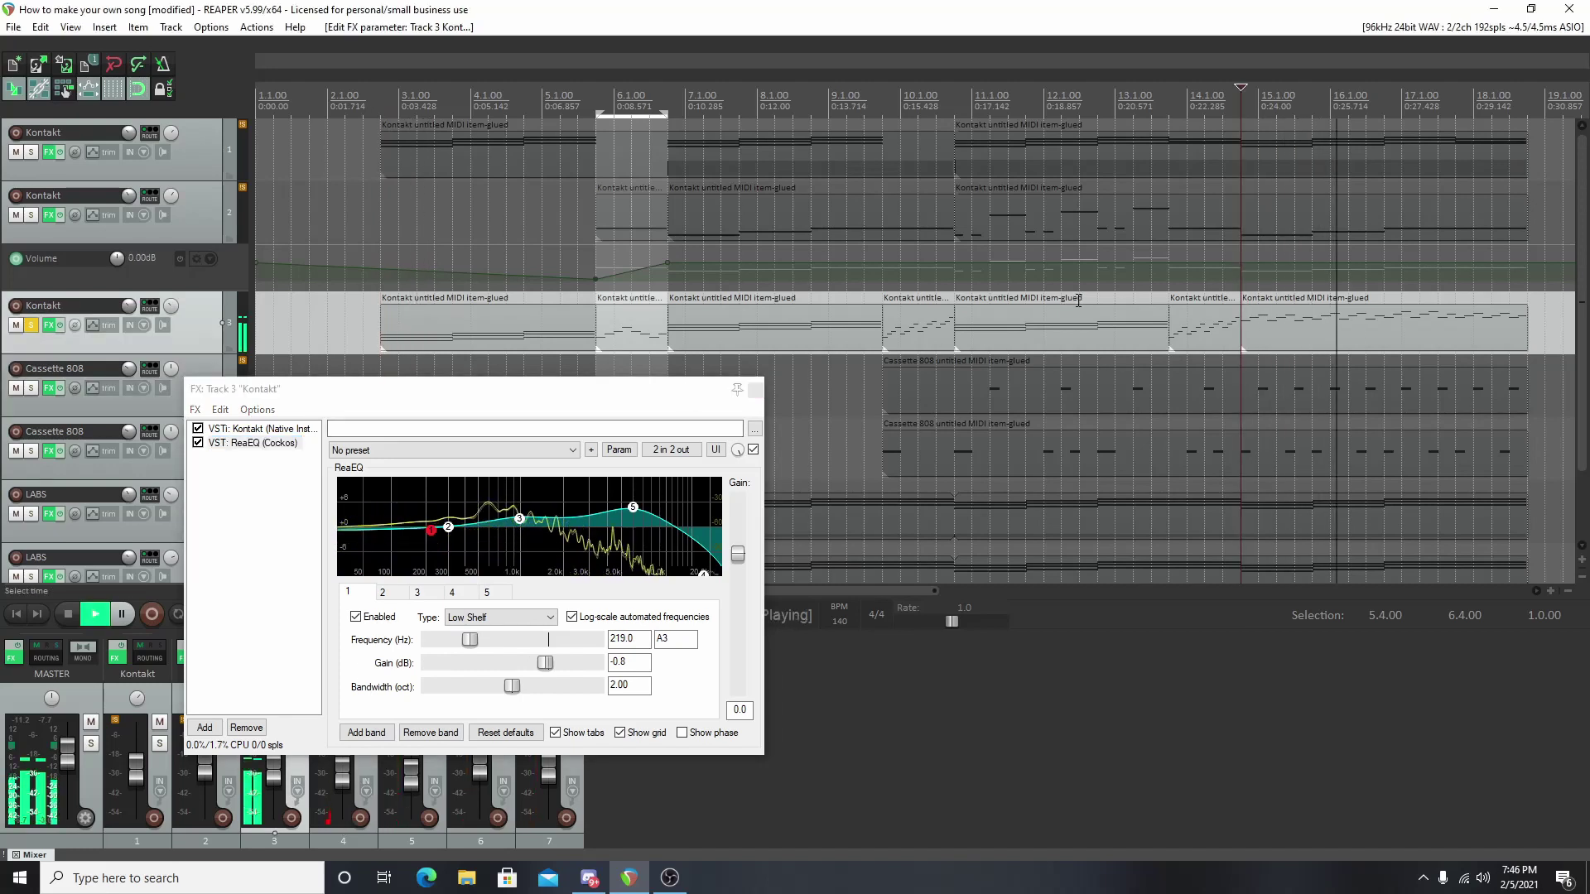
{"action": "key", "text": "space"}
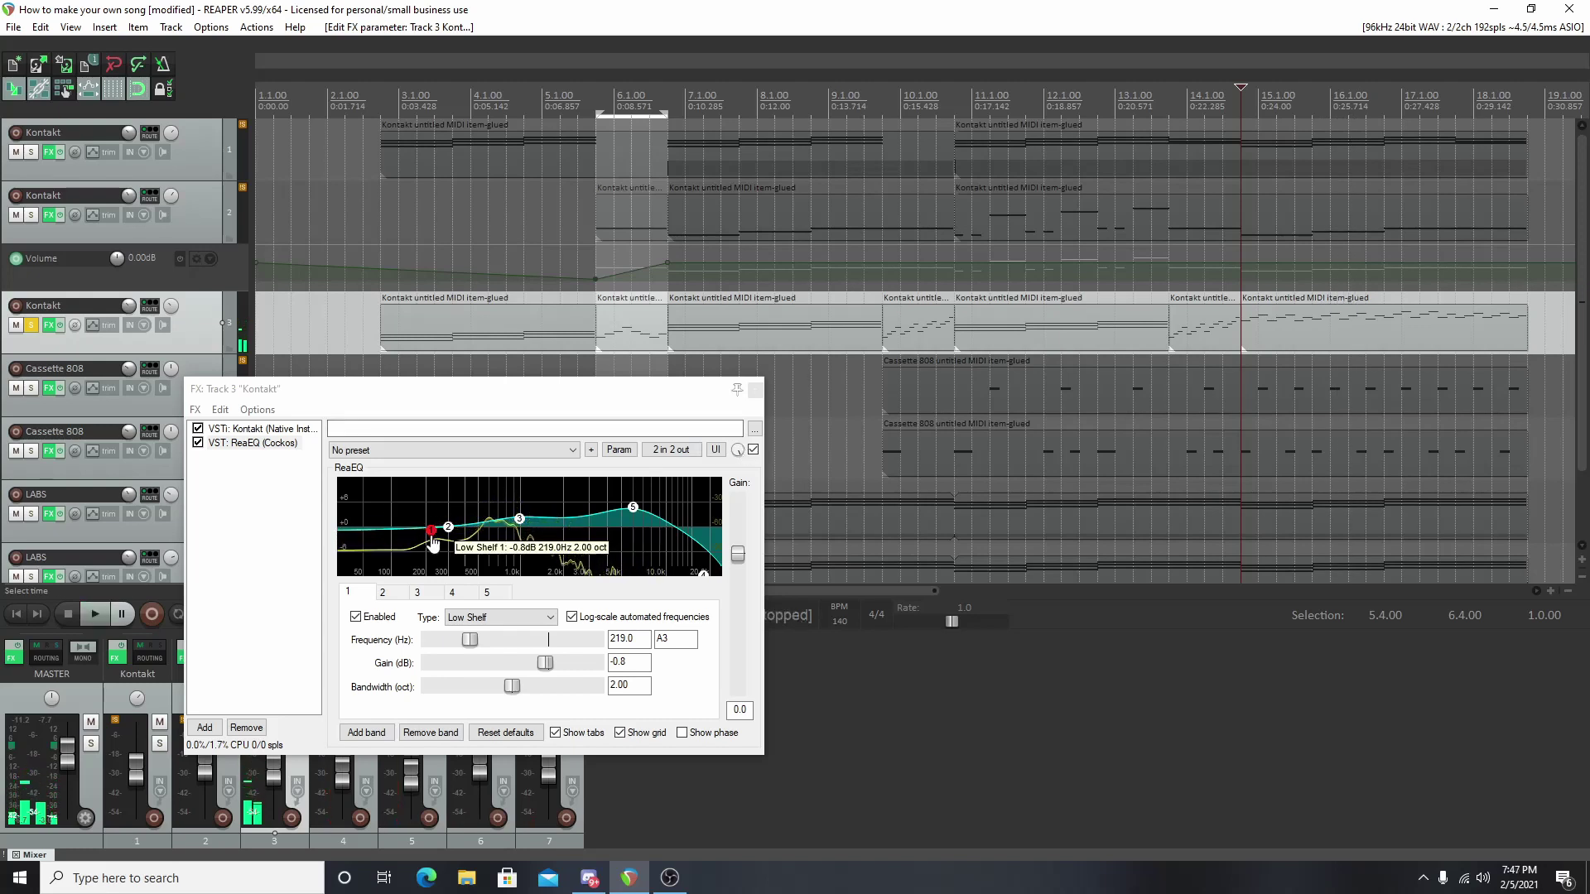
{"action": "left_click_drag", "start_coordinate": [431, 540], "coordinate": [473, 635]}
{"action": "key", "text": "space"}
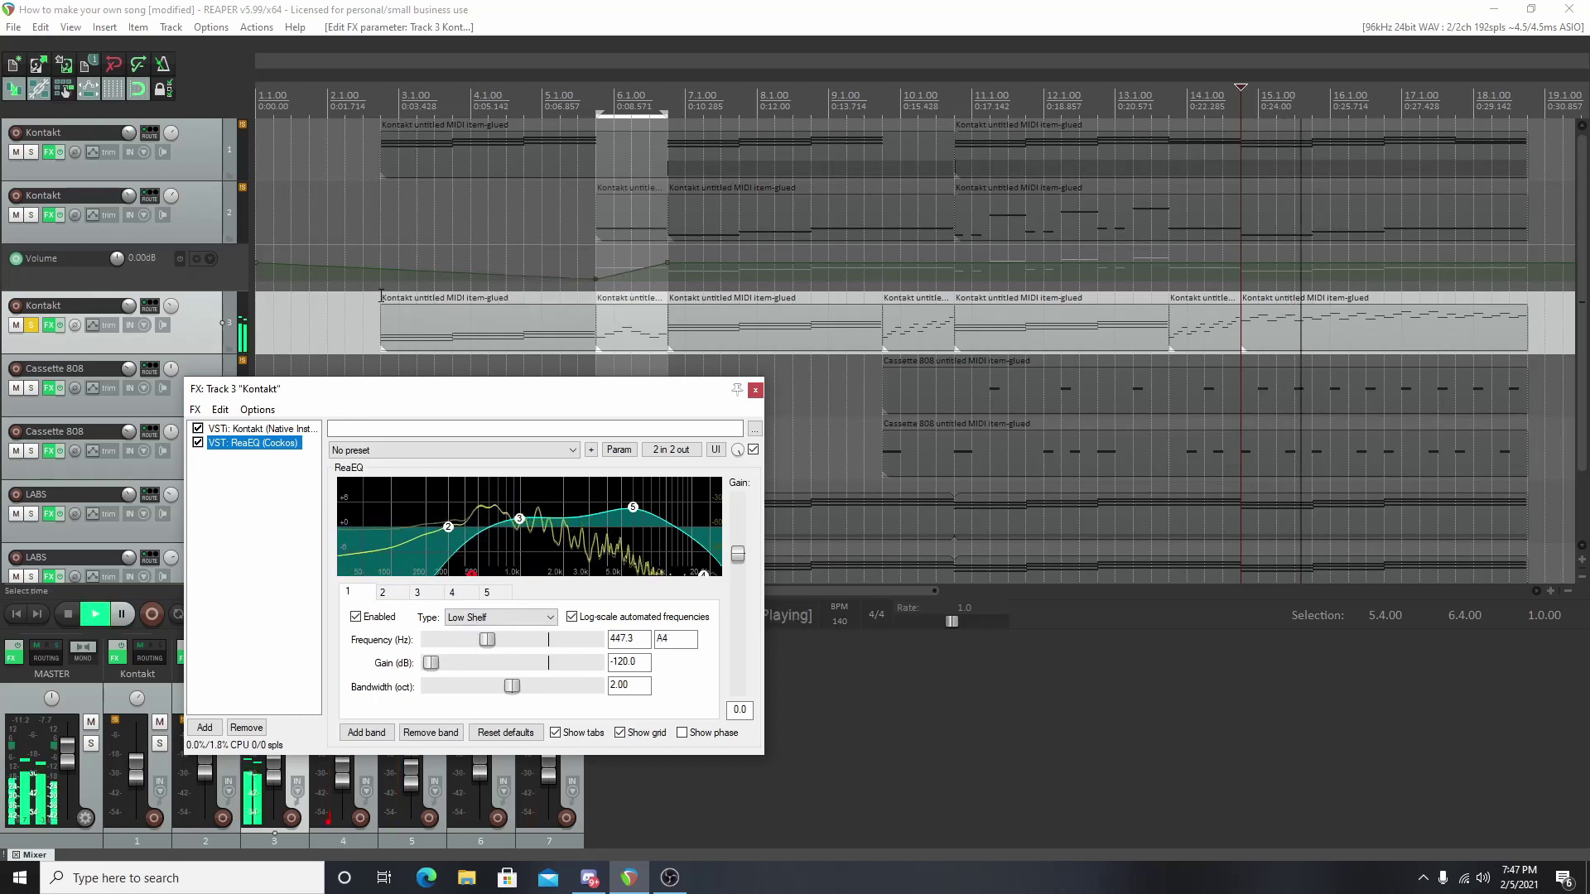
{"action": "left_click", "coordinate": [380, 365]}
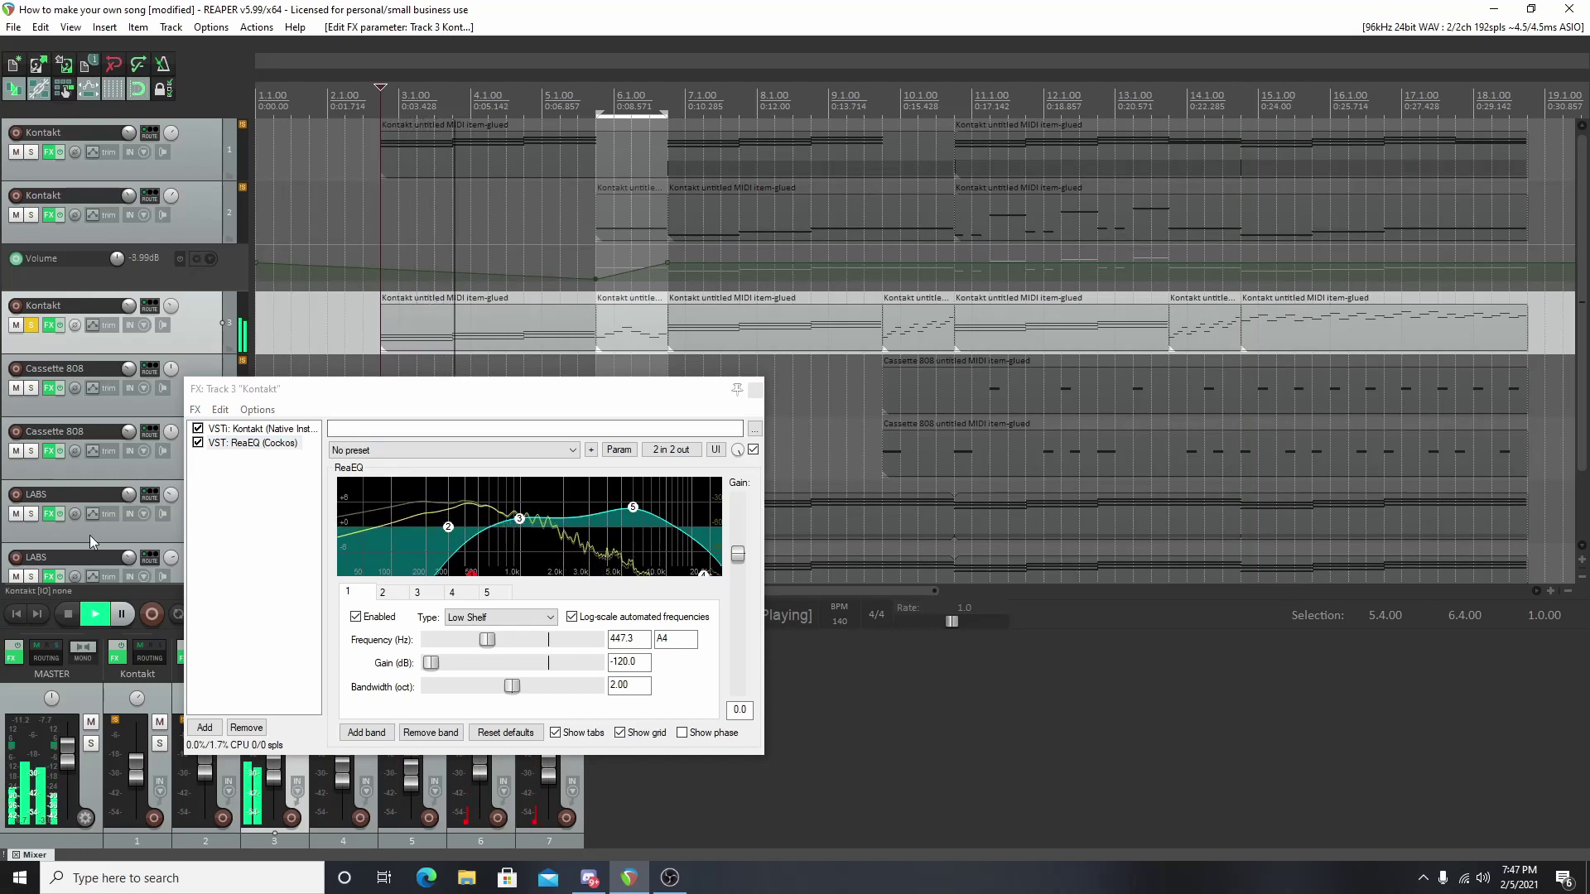
{"action": "key", "text": "space"}
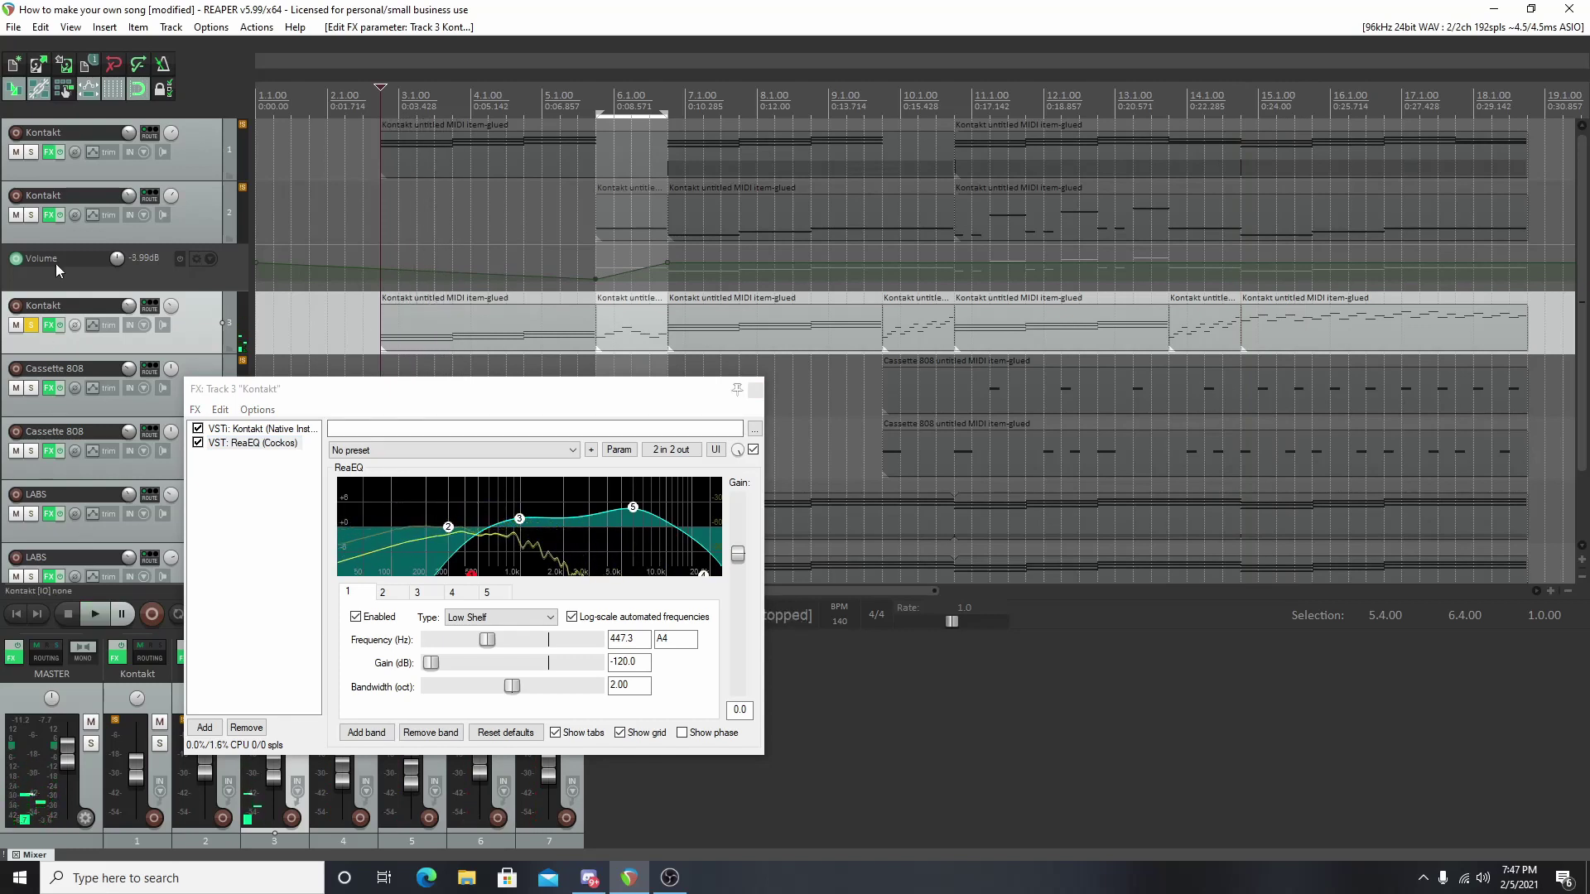
Step: Audition track 1 solo, then unsolo it
{"action": "left_click", "coordinate": [31, 152]}
{"action": "key", "text": "space"}
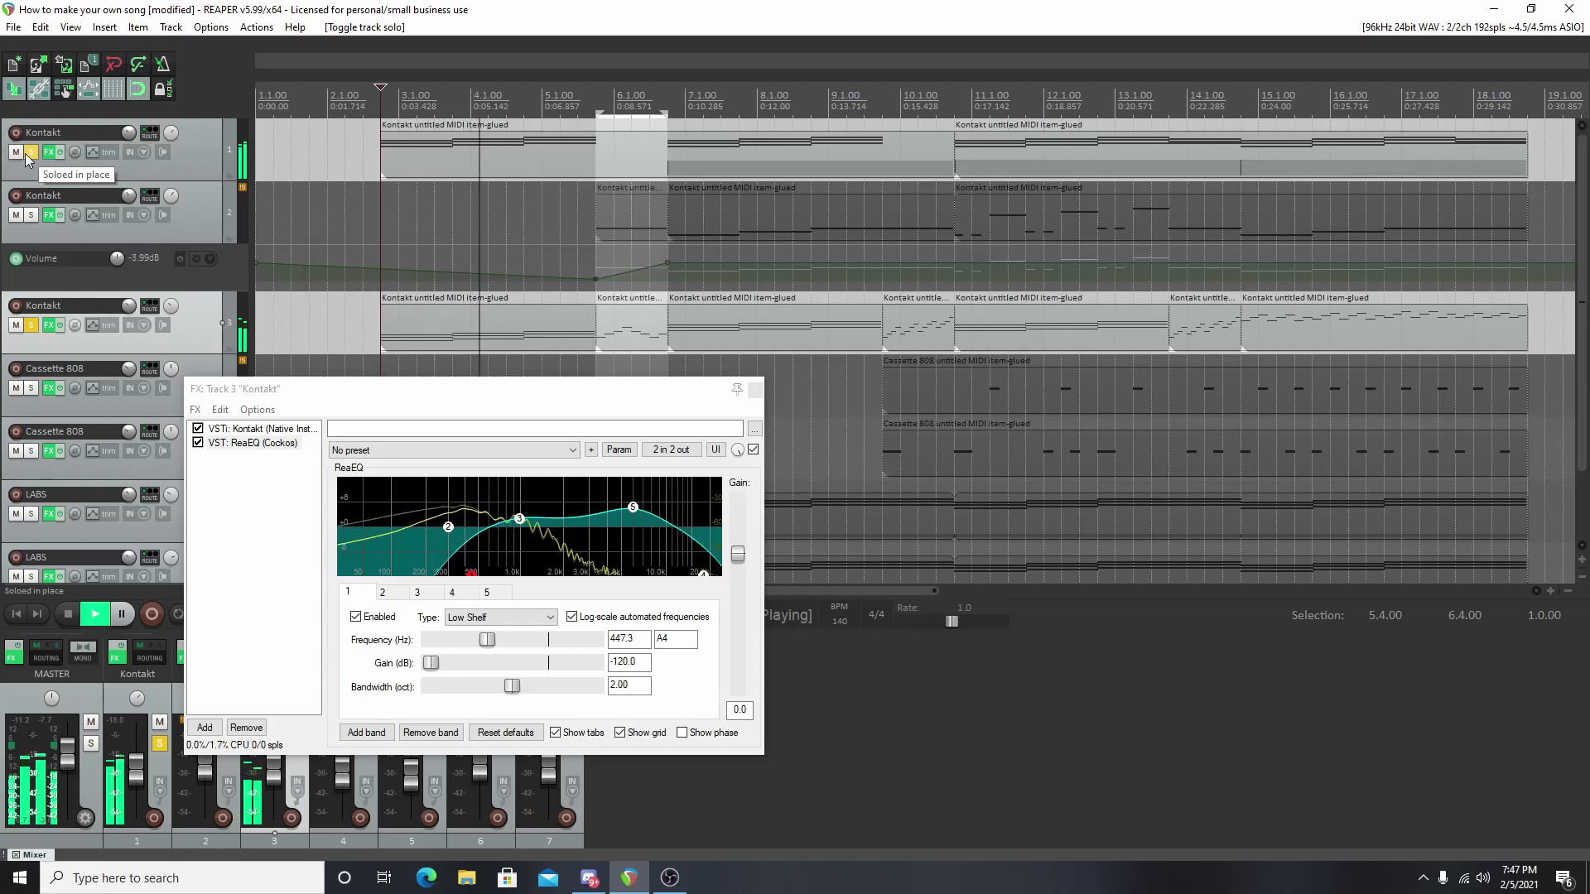
{"action": "key", "text": "space"}
{"action": "left_click", "coordinate": [30, 152]}
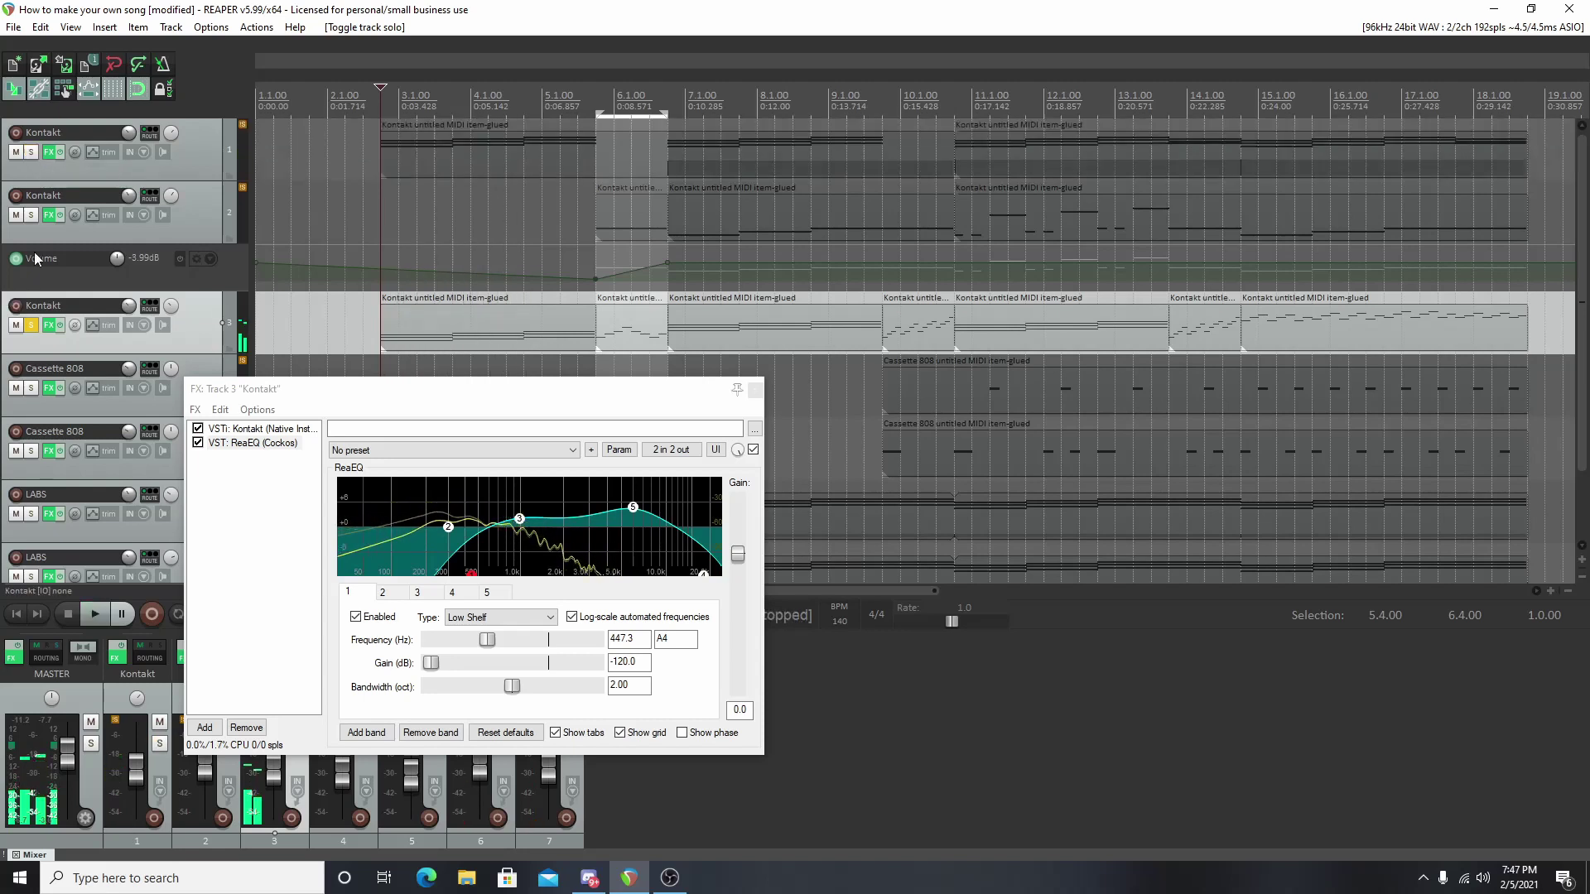
Step: Clear the track 3 solo, open track 1's ReaEQ and try a lower low shelf and a band 2 boost
{"action": "left_click", "coordinate": [31, 324]}
{"action": "left_click", "coordinate": [48, 151]}
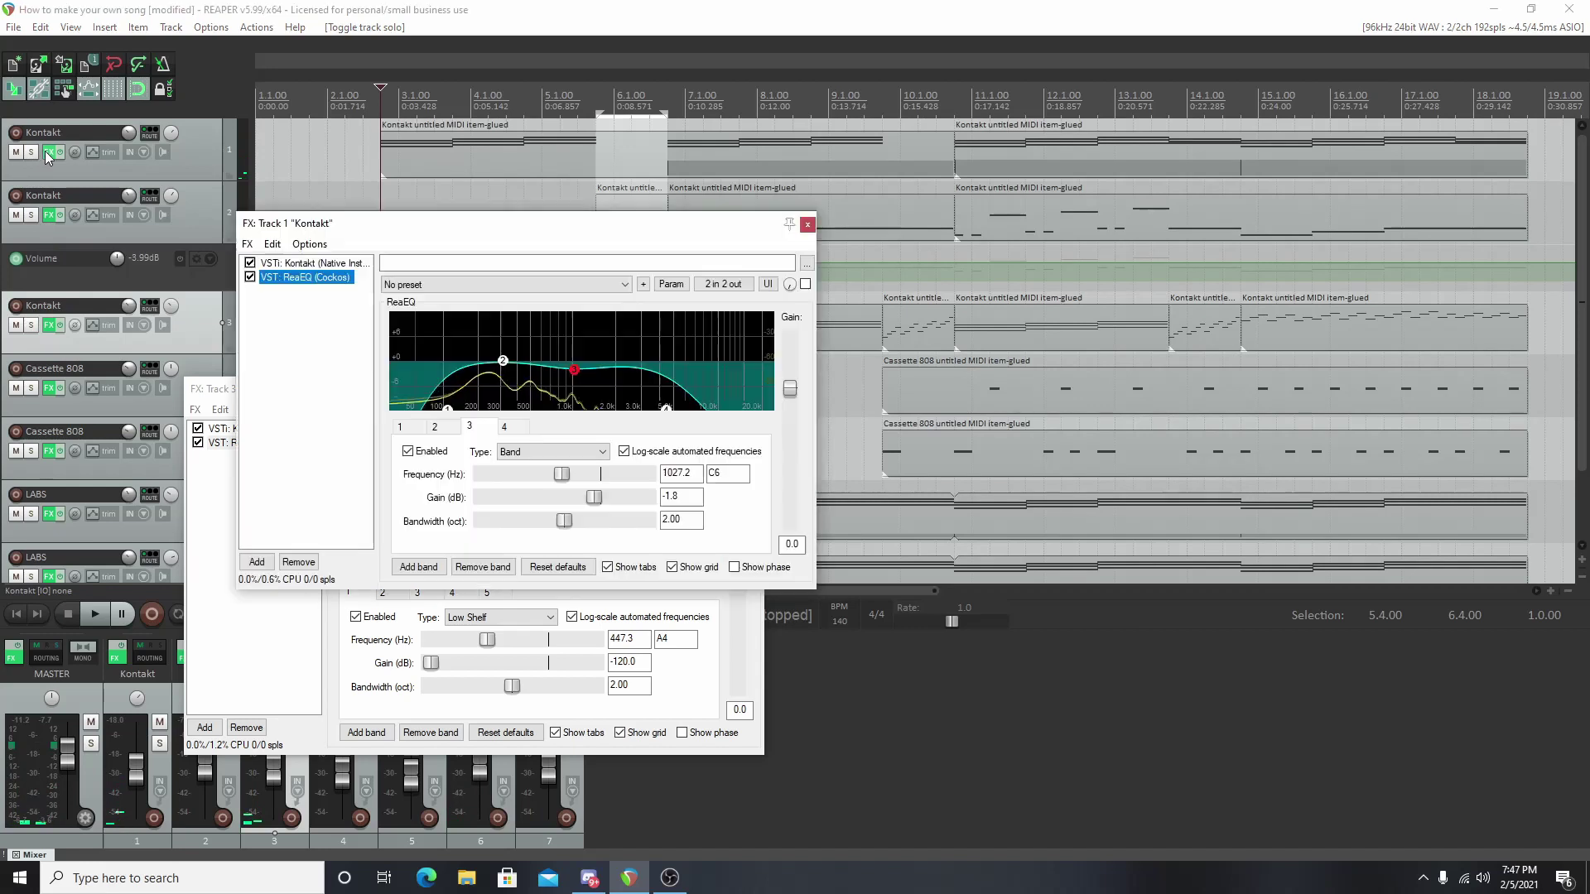
{"action": "left_click_drag", "start_coordinate": [448, 409], "coordinate": [435, 408]}
{"action": "left_click_drag", "start_coordinate": [504, 362], "coordinate": [506, 344]}
{"action": "key", "text": "space"}
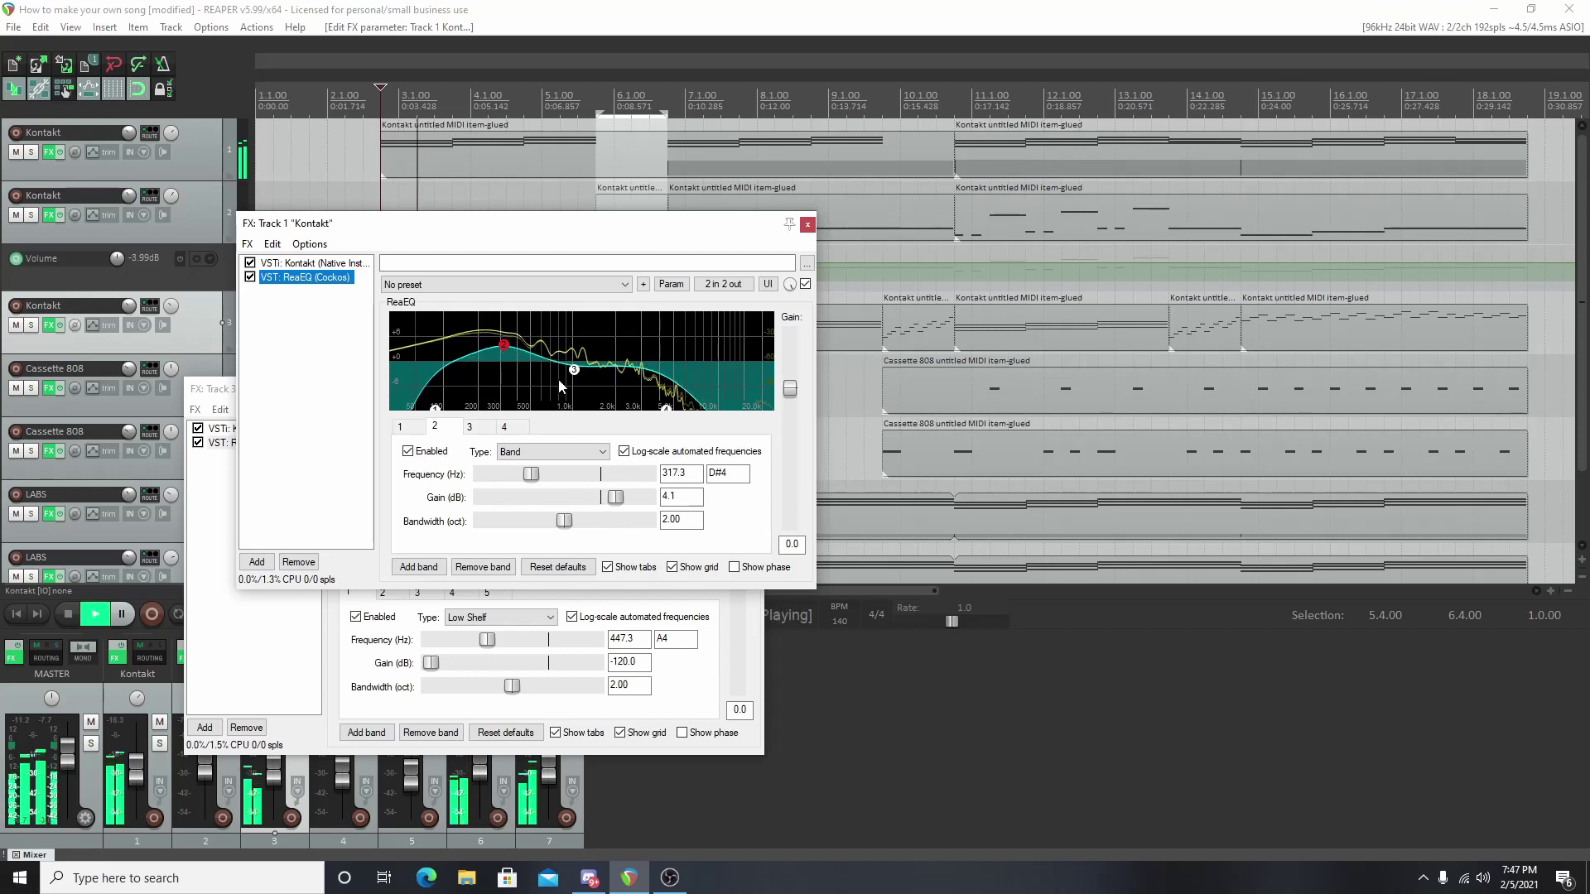
{"action": "key", "text": "space"}
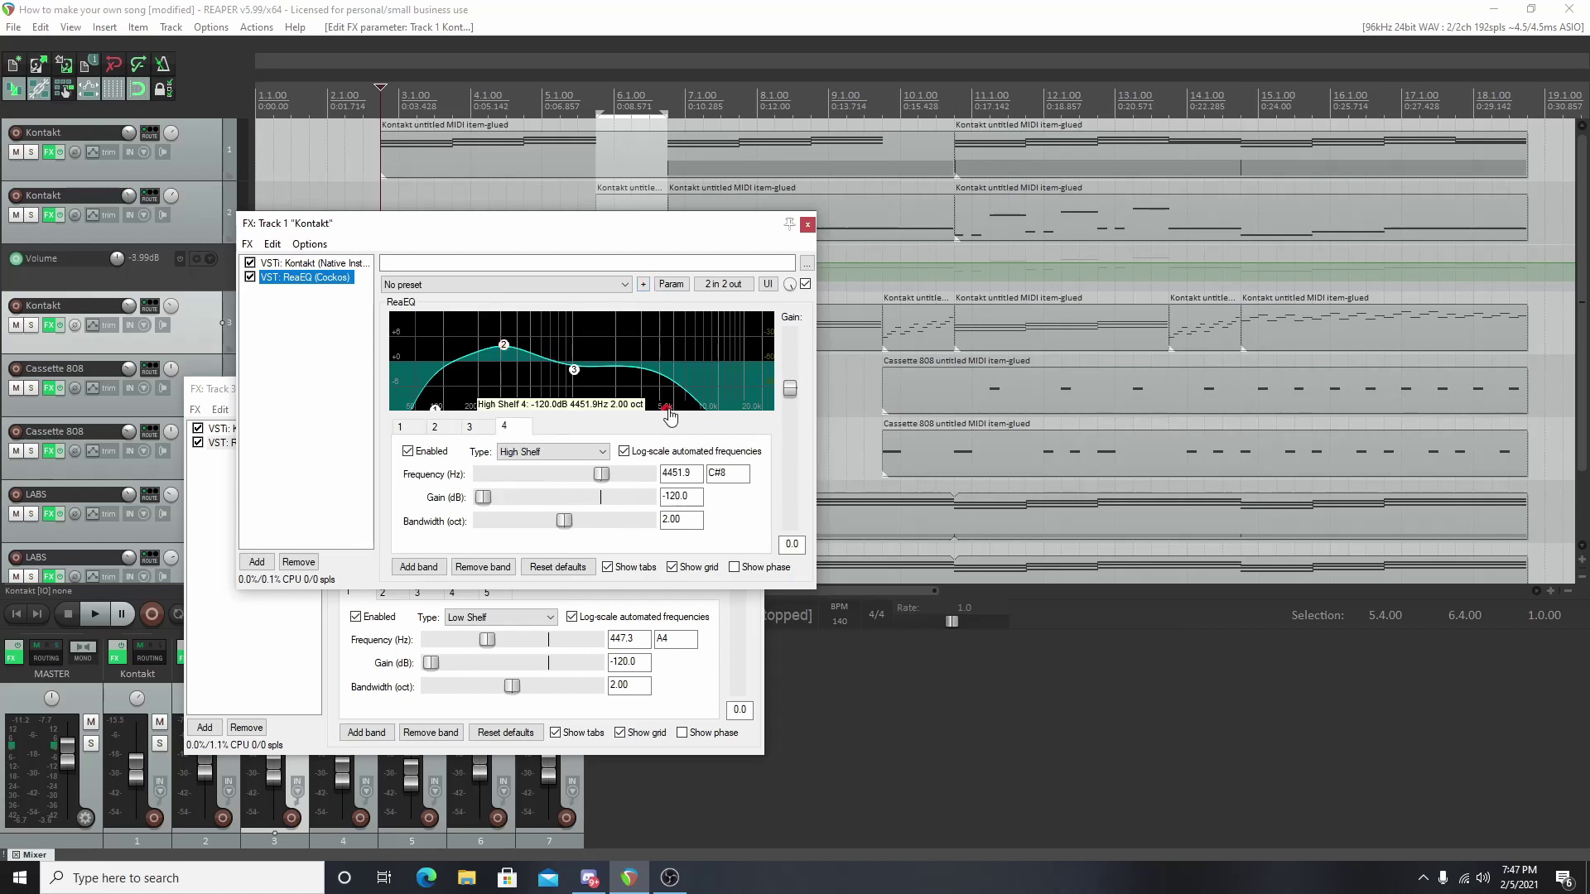
Step: Move the high band near 18.7 kHz, set the low shelf at 52 Hz and boost band 3 +6.8 dB, comparing with bypass
{"action": "left_click_drag", "start_coordinate": [666, 408], "coordinate": [758, 367]}
{"action": "left_click_drag", "start_coordinate": [434, 408], "coordinate": [417, 362]}
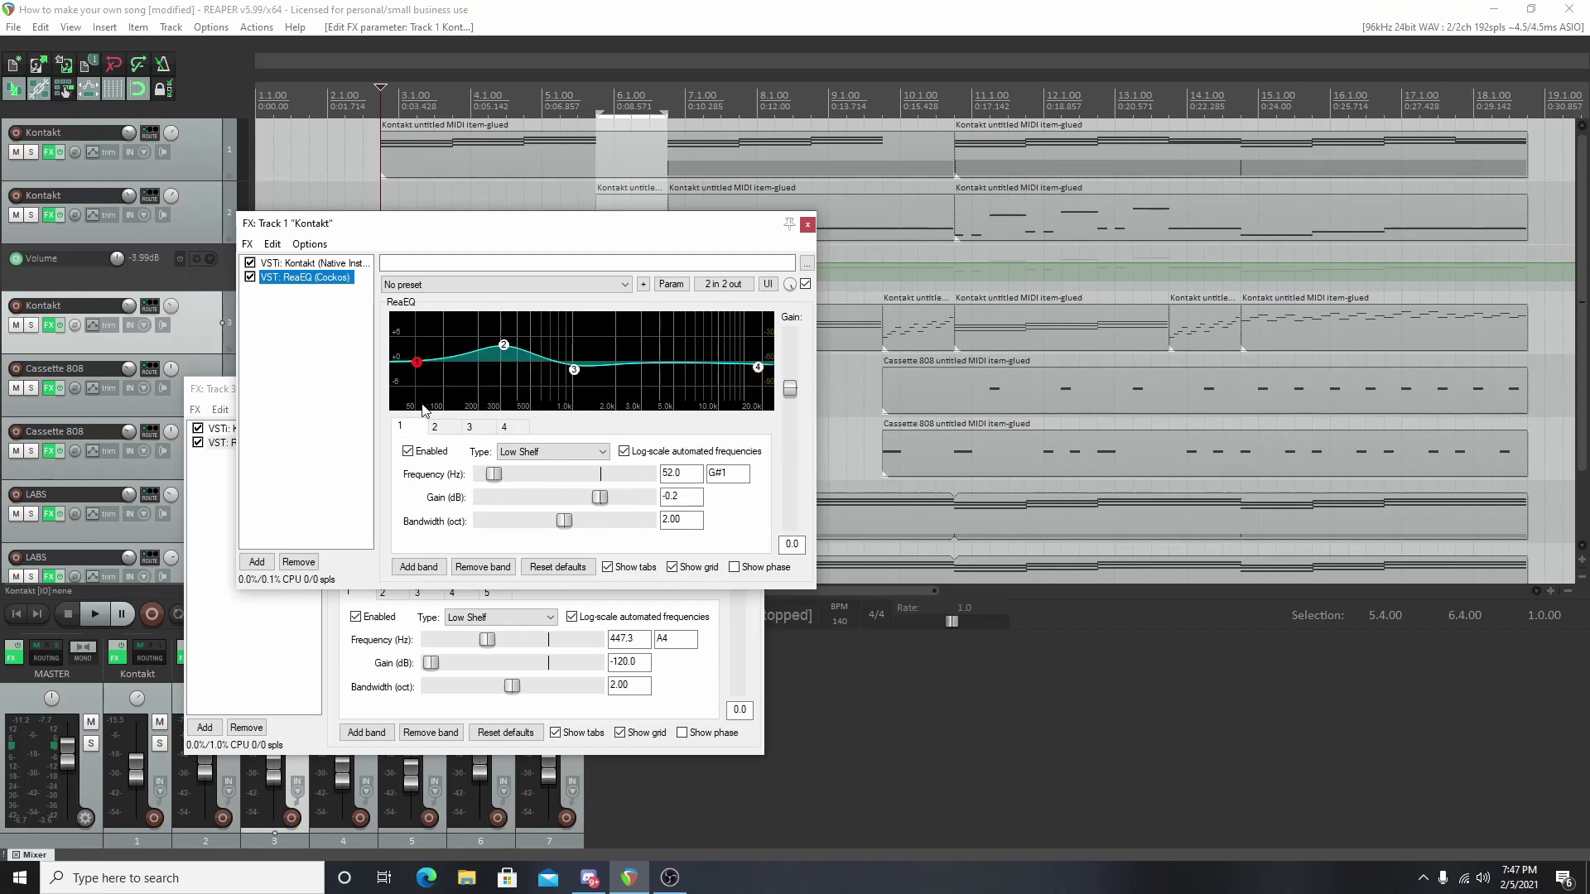
{"action": "left_click_drag", "start_coordinate": [574, 369], "coordinate": [614, 337]}
{"action": "key", "text": "space"}
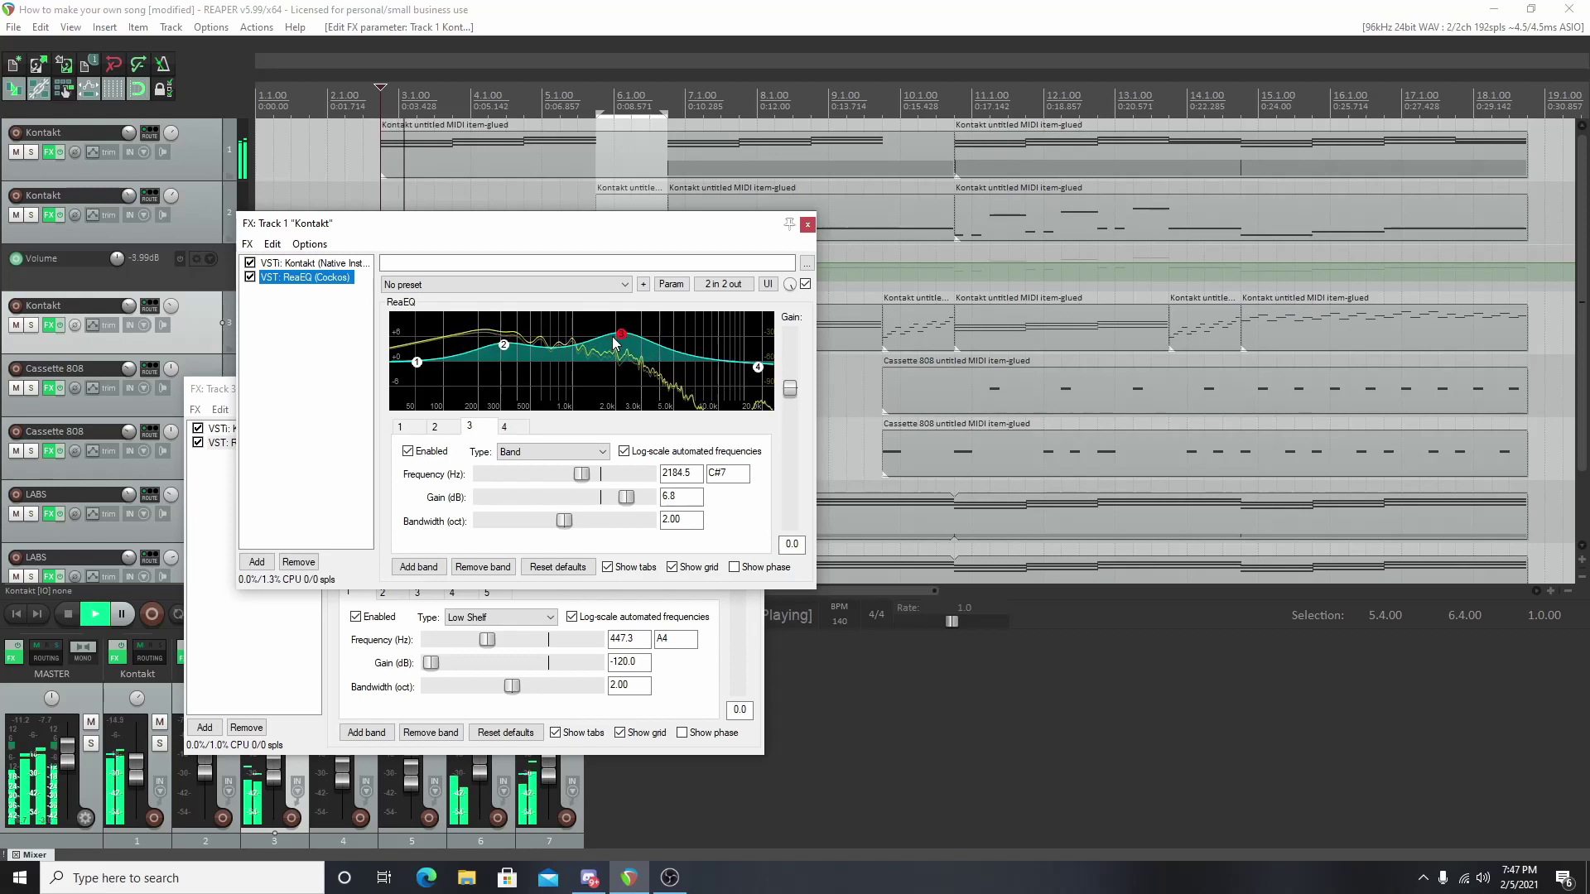
{"action": "left_click", "coordinate": [250, 278]}
{"action": "left_click", "coordinate": [249, 277]}
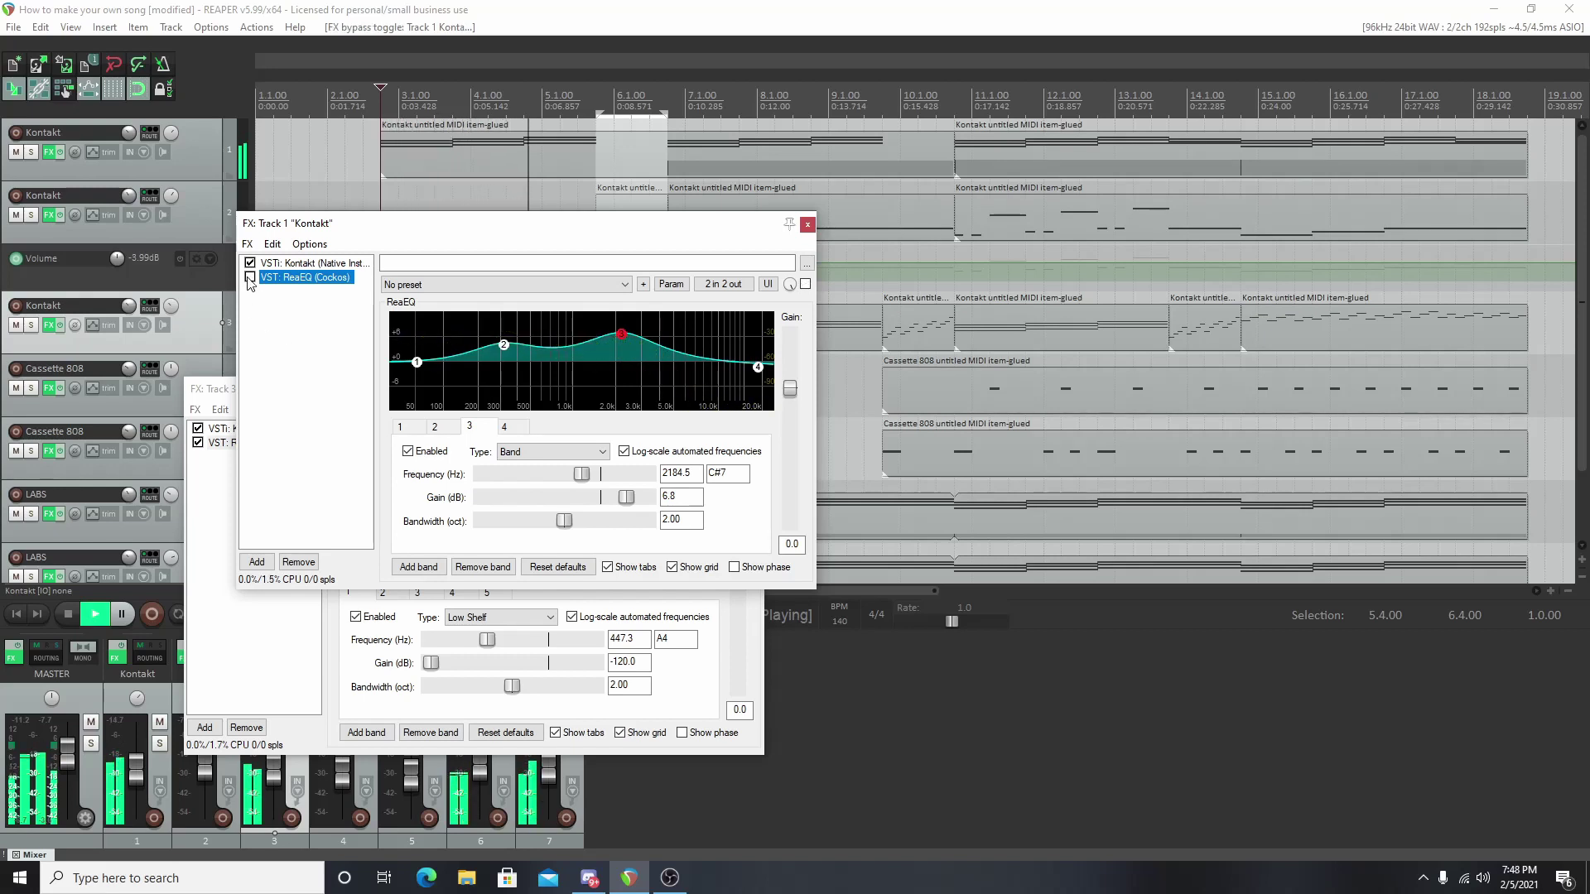
{"action": "key", "text": "space"}
Step: Undo the boosts, set band 3 near 1113 Hz at -1.0 dB and the low shelf to 121.1 Hz
{"action": "key", "text": "space"}
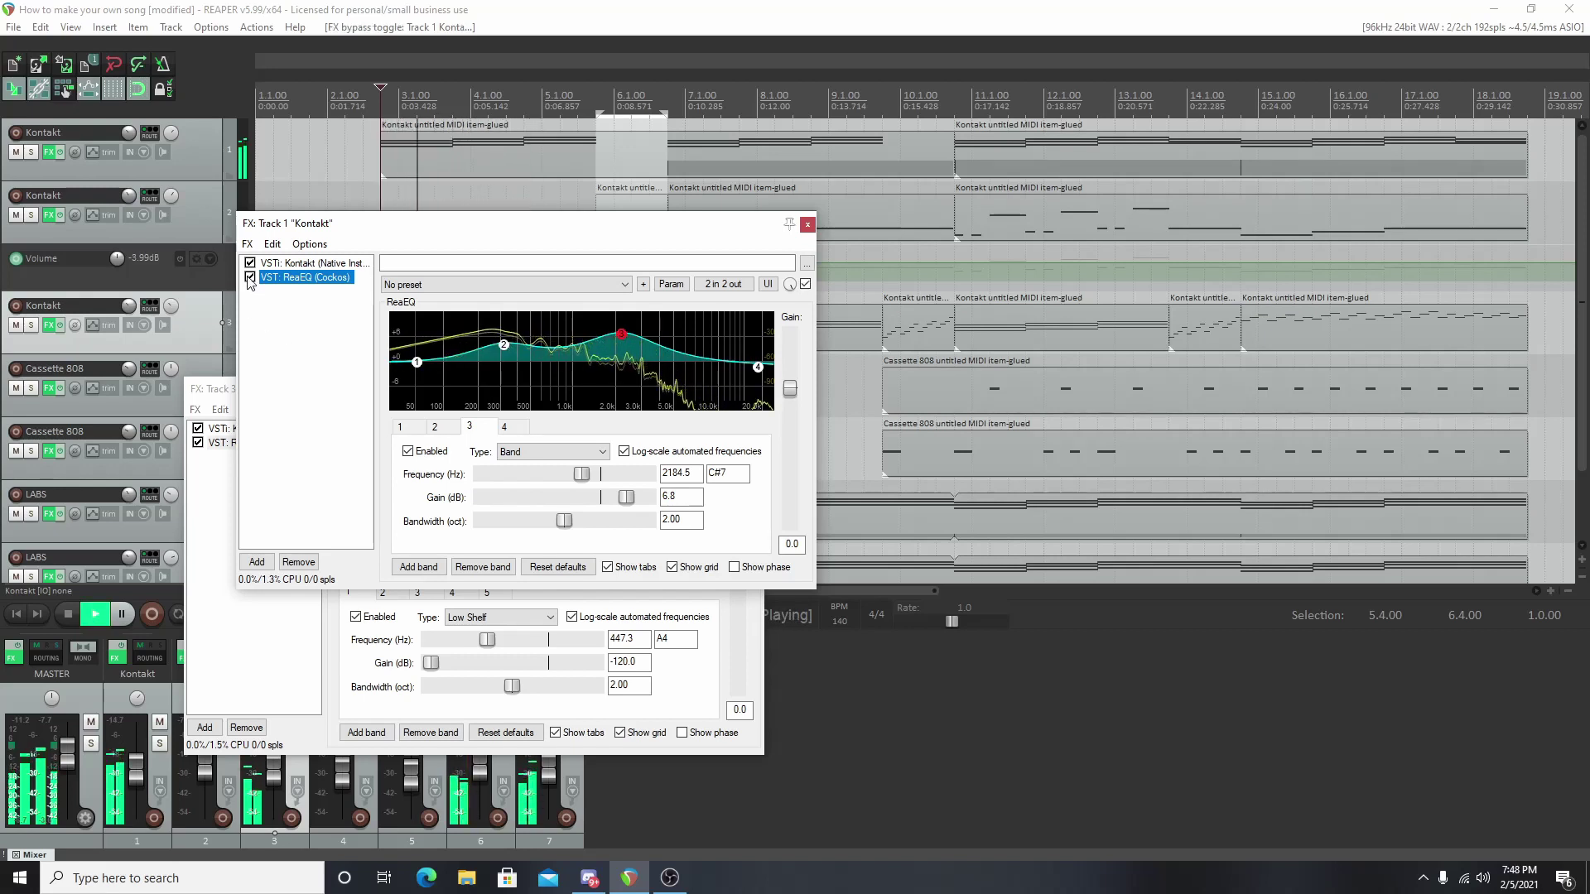
{"action": "key", "text": "space"}
{"action": "key", "text": "ctrl+z"}
{"action": "key", "text": "ctrl+z"}
{"action": "key", "text": "ctrl+z"}
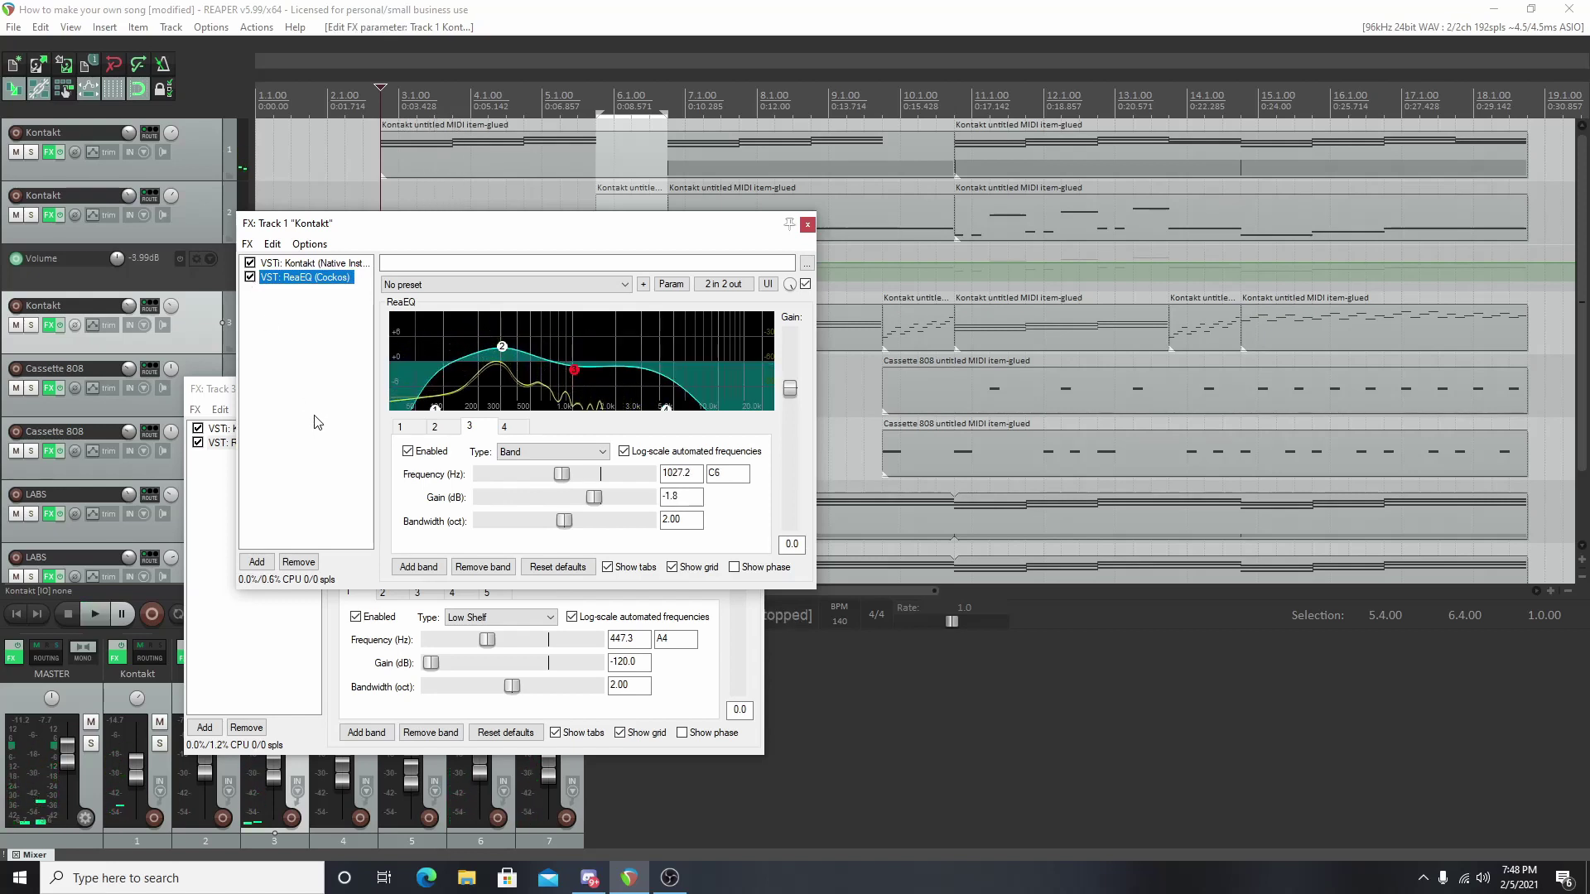
{"action": "key", "text": "ctrl+z"}
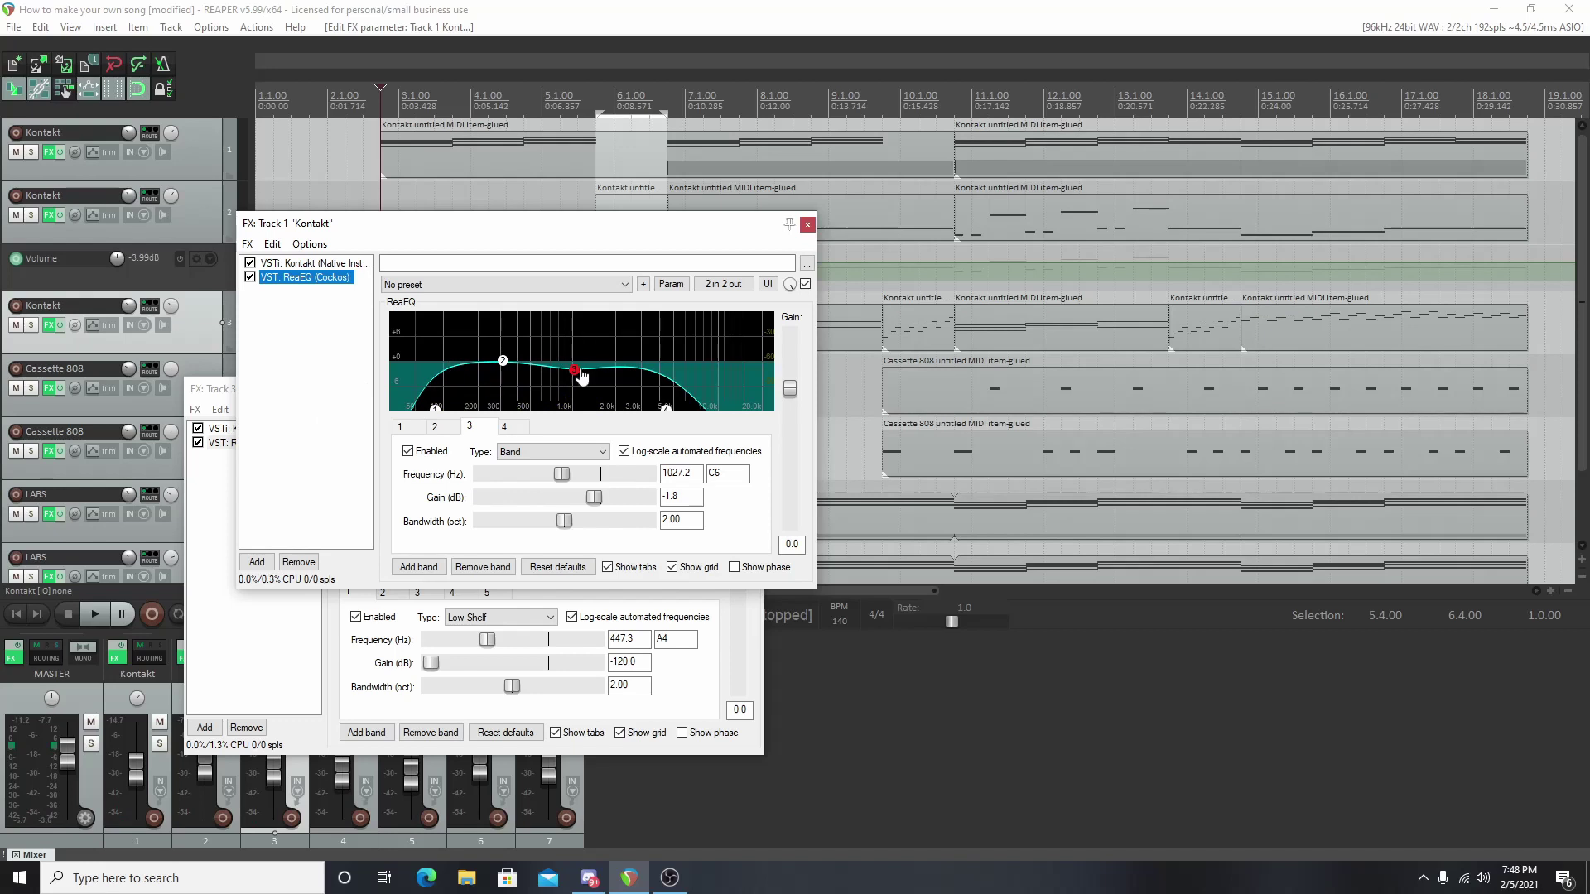
{"action": "left_click_drag", "start_coordinate": [573, 369], "coordinate": [525, 354]}
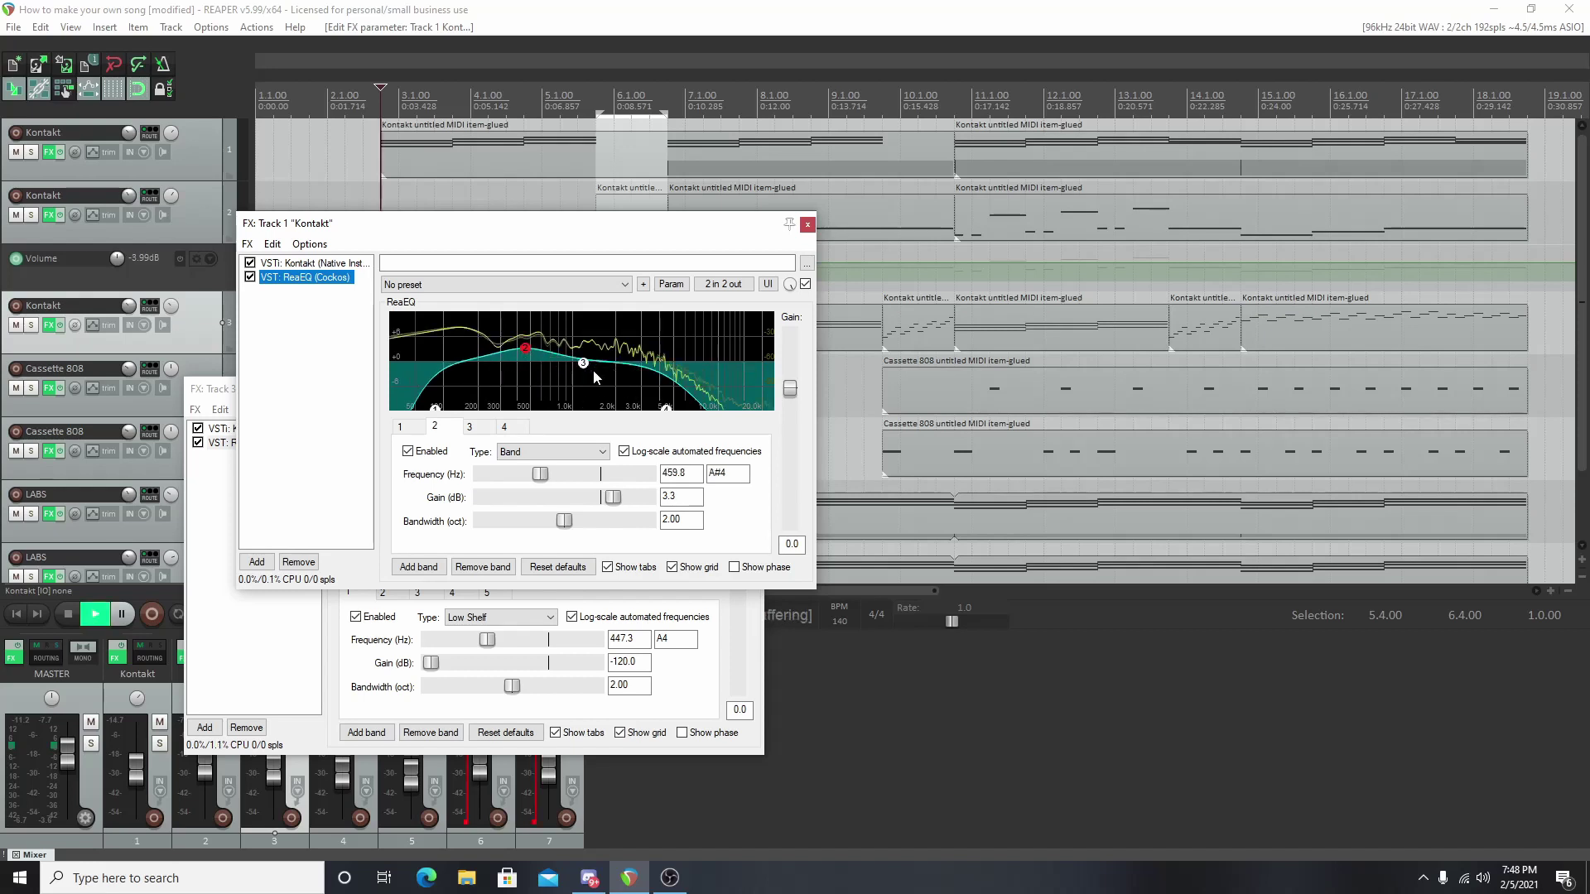
{"action": "key", "text": "space"}
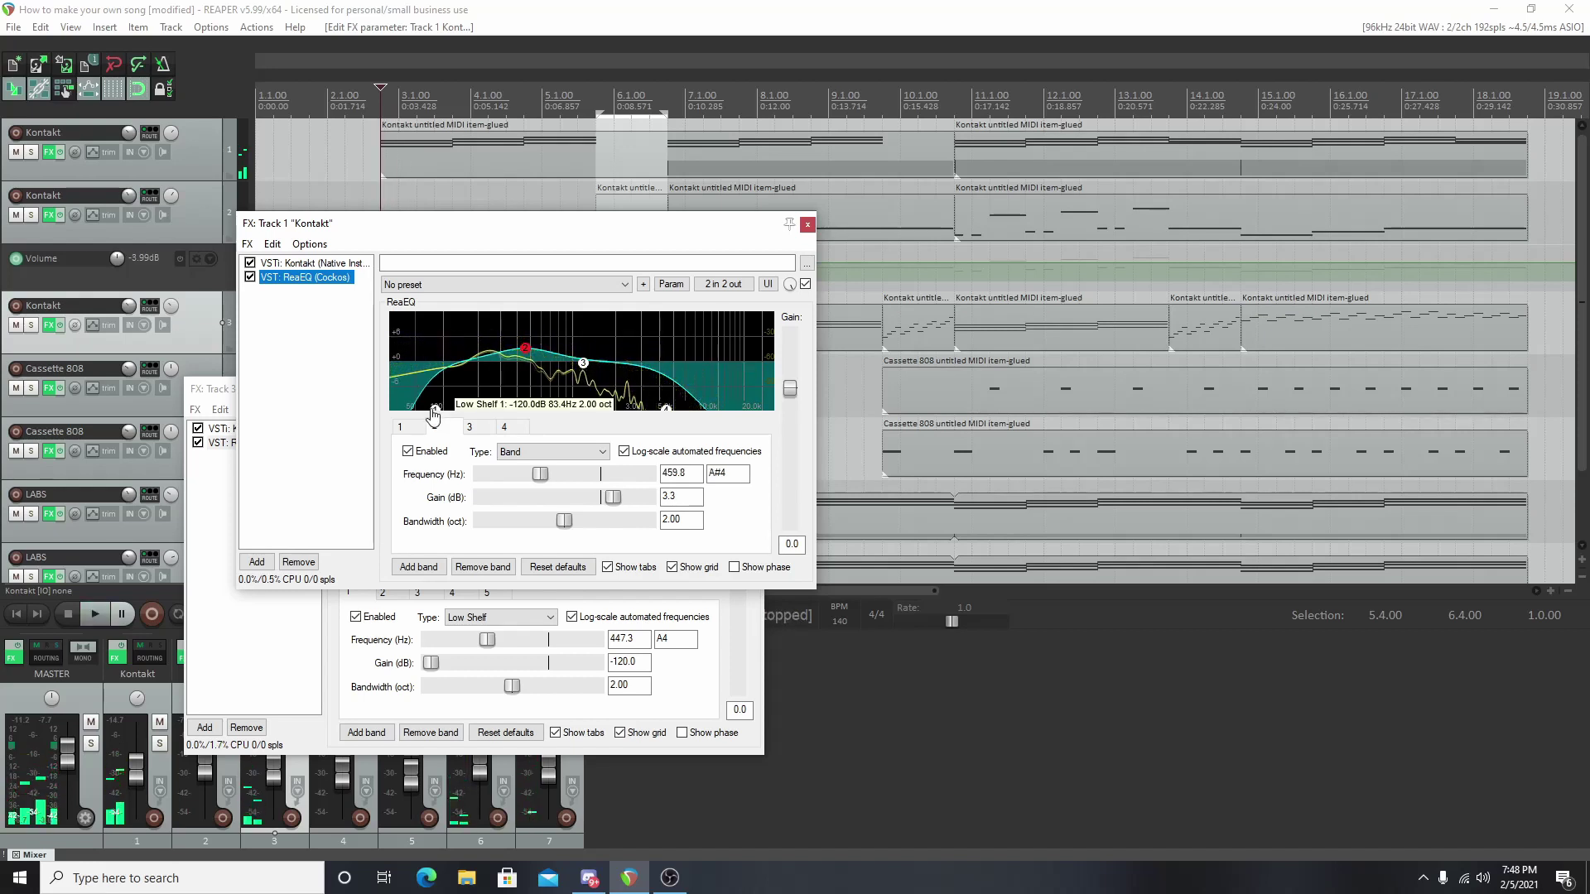
{"action": "left_click_drag", "start_coordinate": [435, 408], "coordinate": [453, 408]}
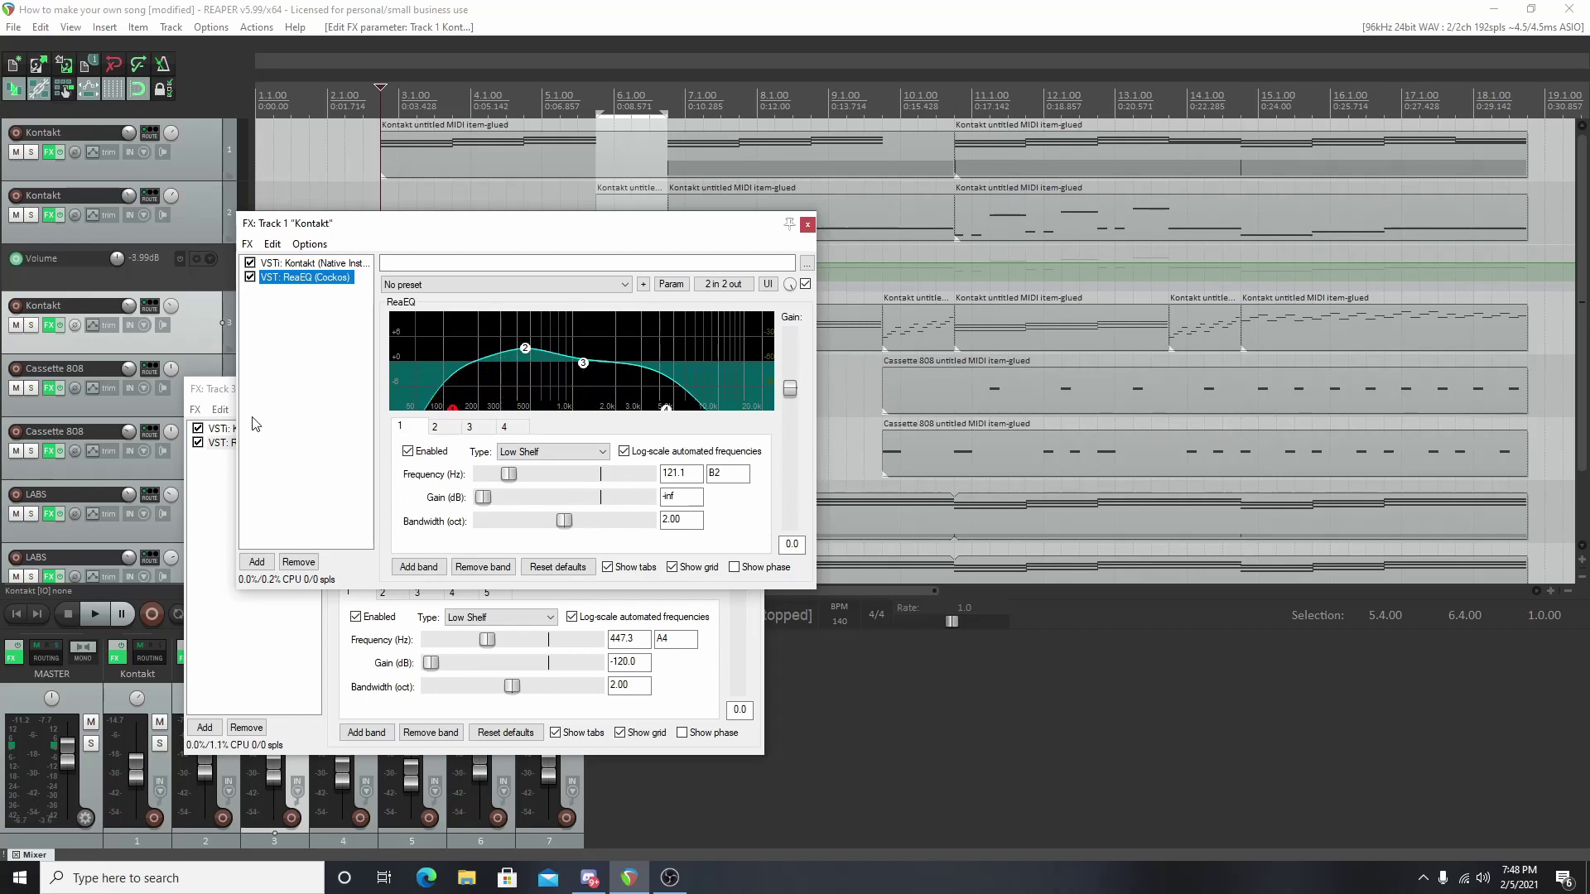
Step: Close the open effects windows, play from bar 10, then solo track 3 and open its effects chain
{"action": "left_click", "coordinate": [806, 225]}
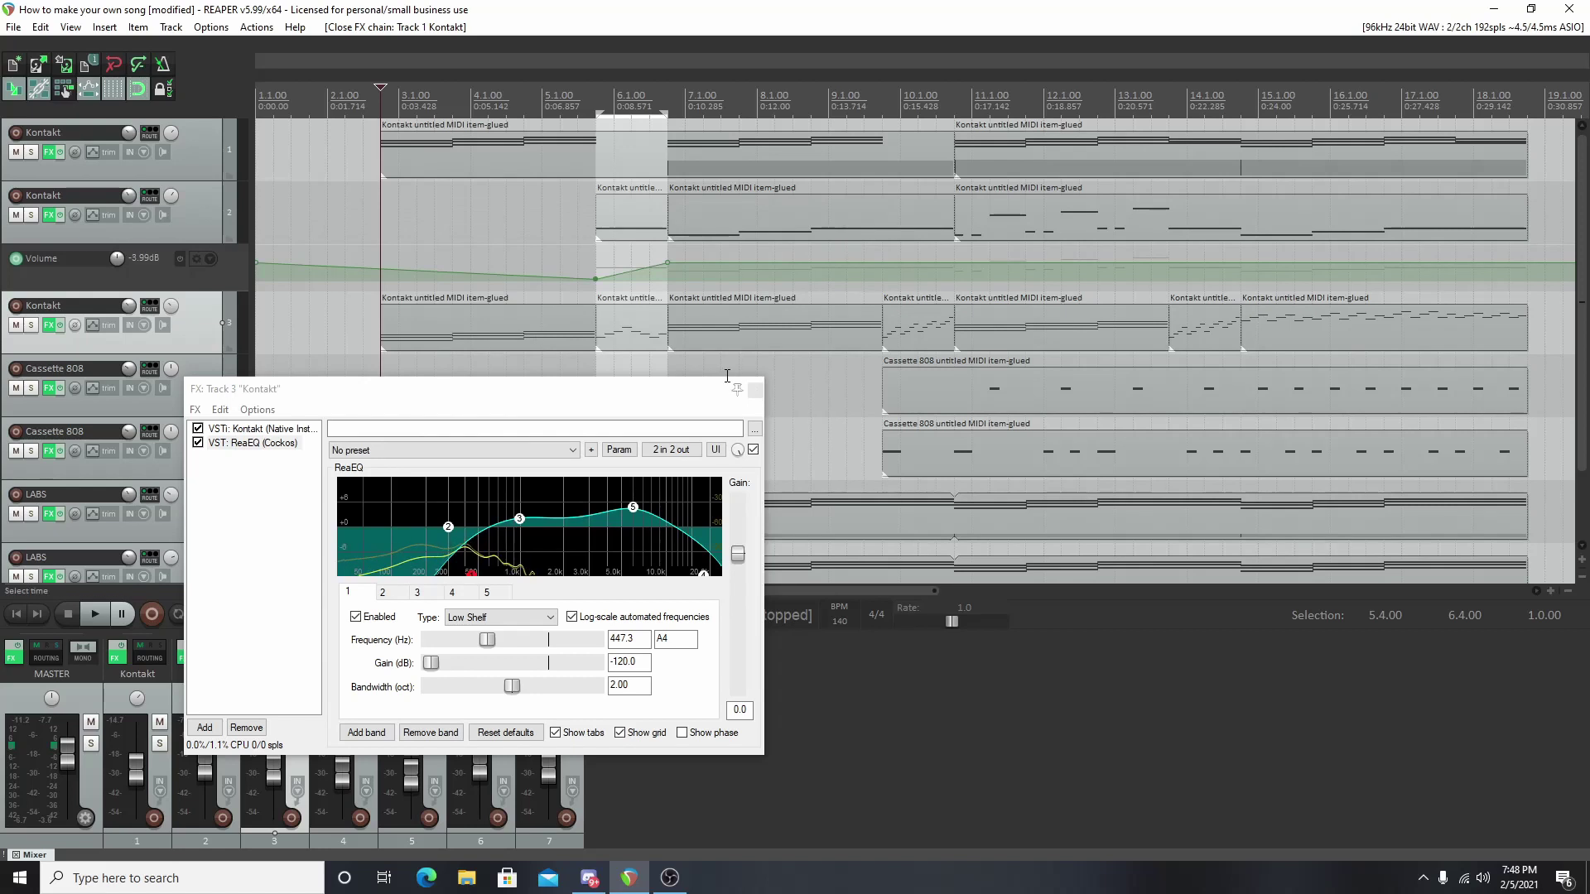
{"action": "left_click", "coordinate": [755, 389]}
{"action": "key", "text": "space"}
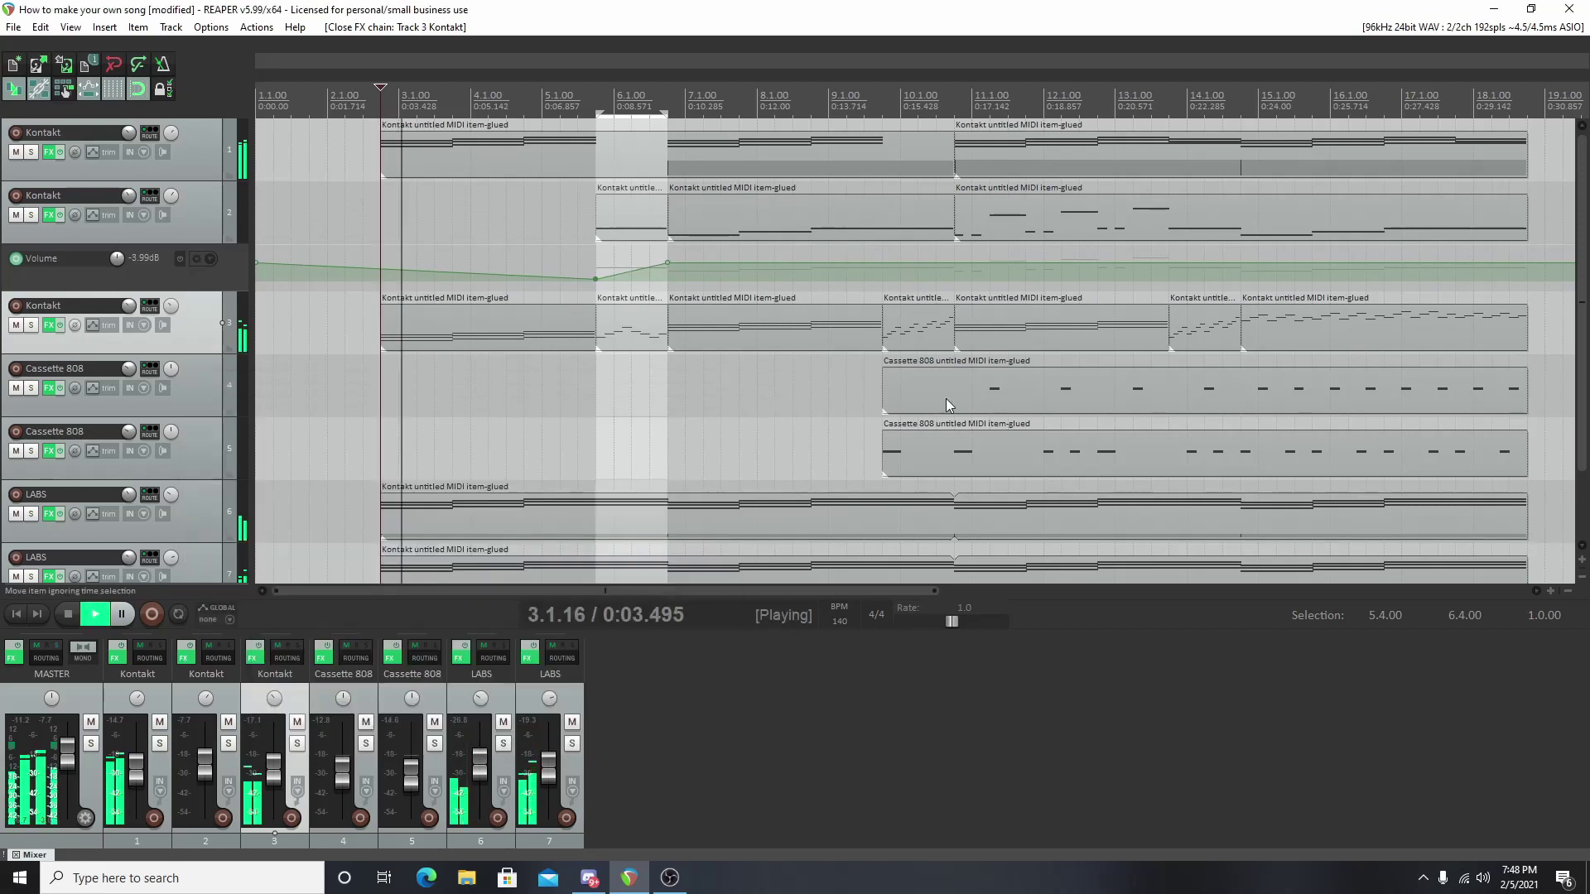
{"action": "left_click", "coordinate": [919, 298]}
{"action": "left_click", "coordinate": [31, 324]}
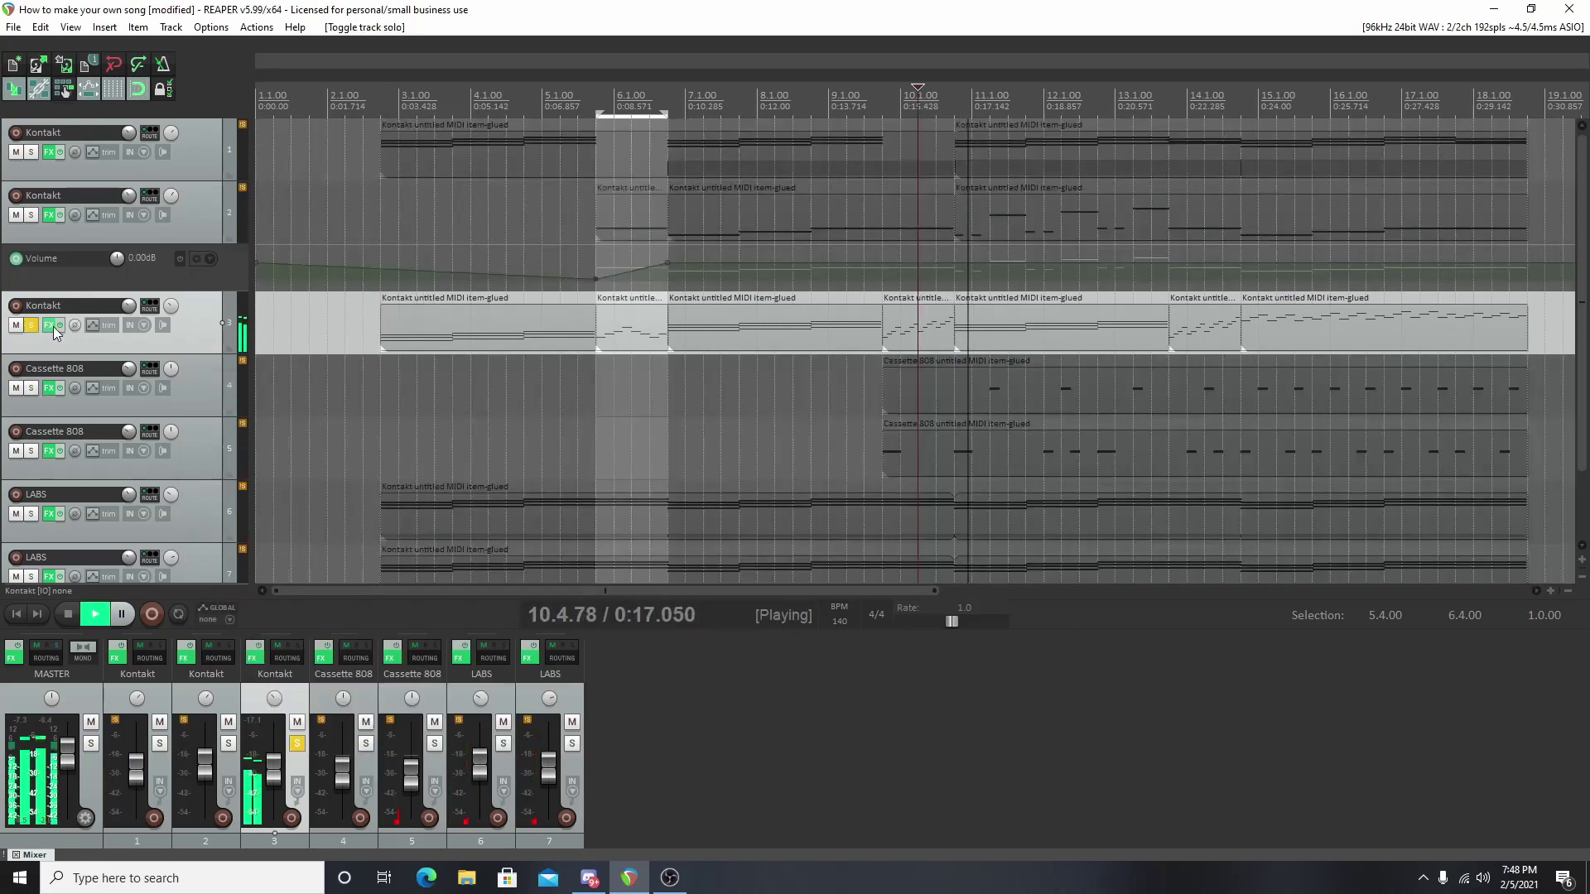
{"action": "left_click", "coordinate": [51, 325]}
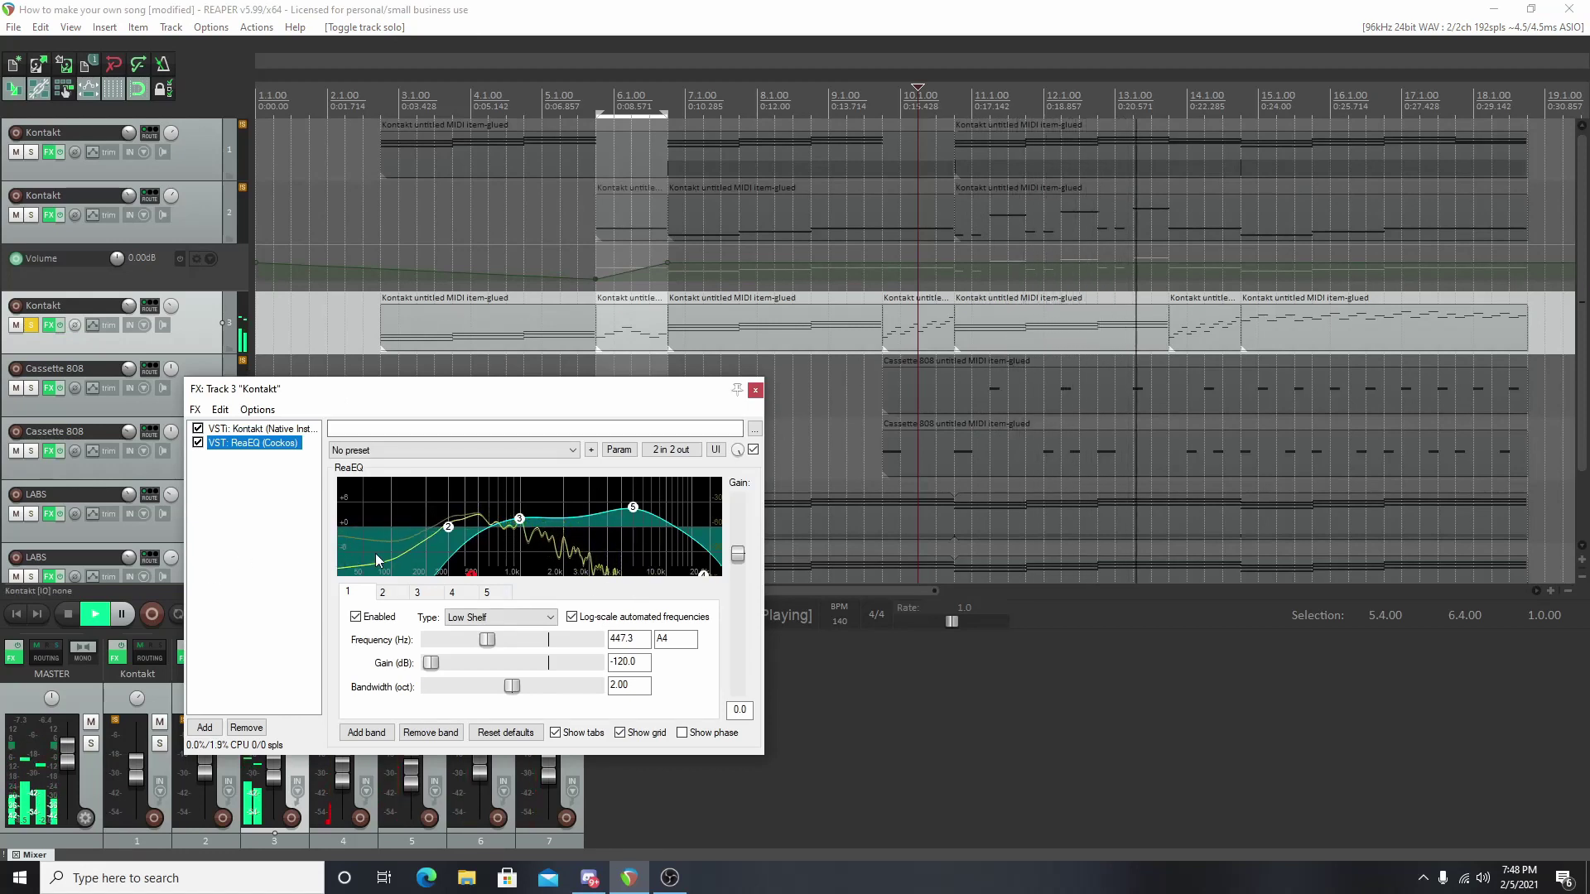
Step: Shape band 3 near 987 Hz and set band 4's high shelf to 19467.5 Hz, then close and unsolo track 3
{"action": "left_click", "coordinate": [524, 524]}
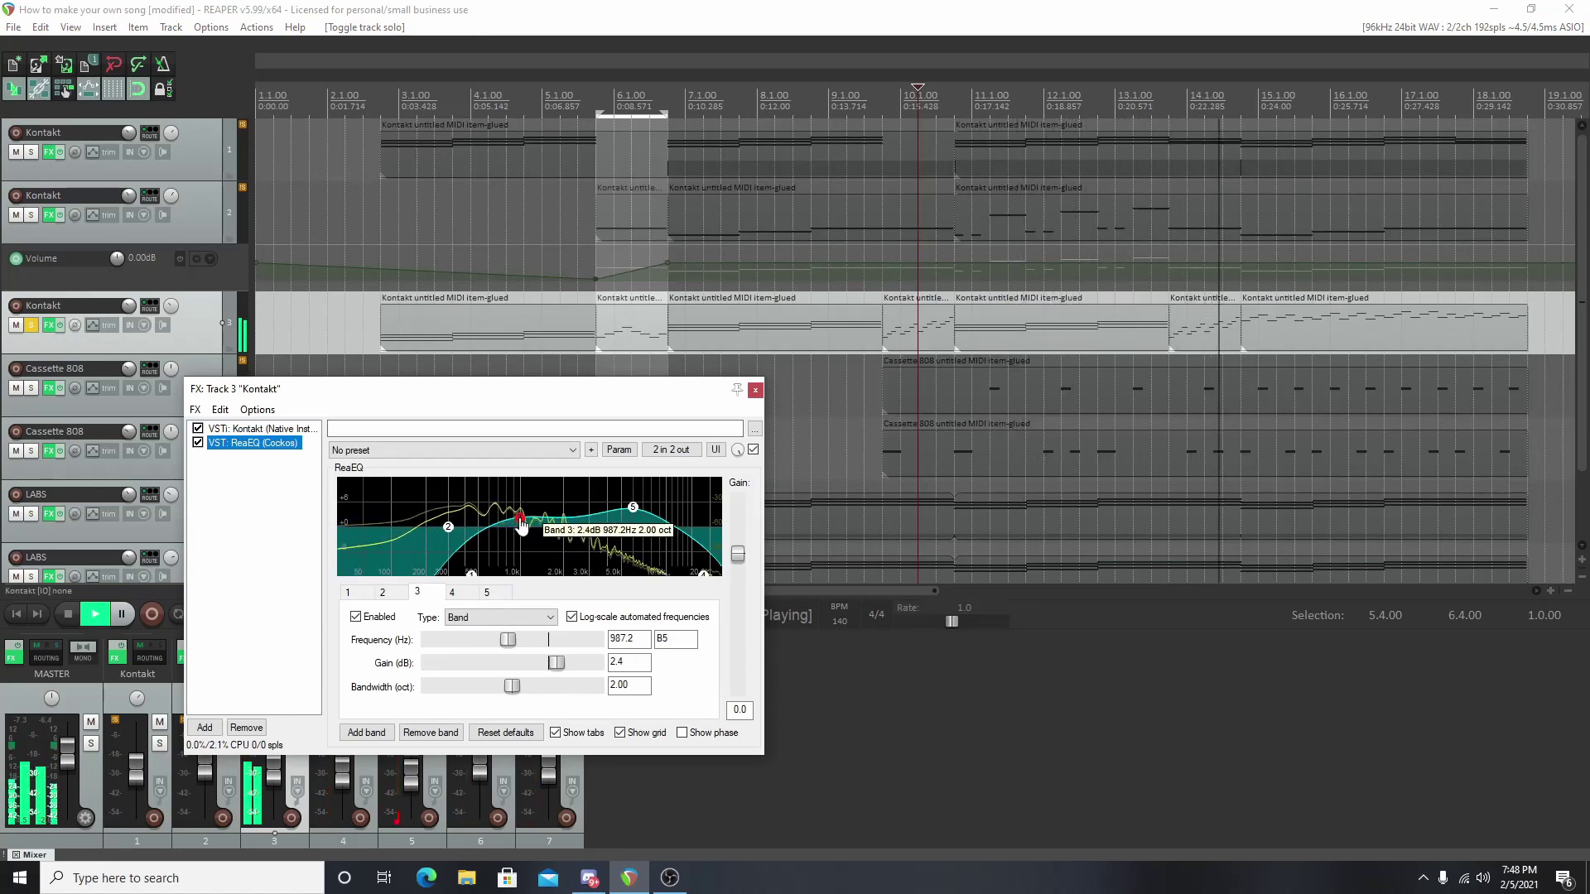
{"action": "key", "text": "space"}
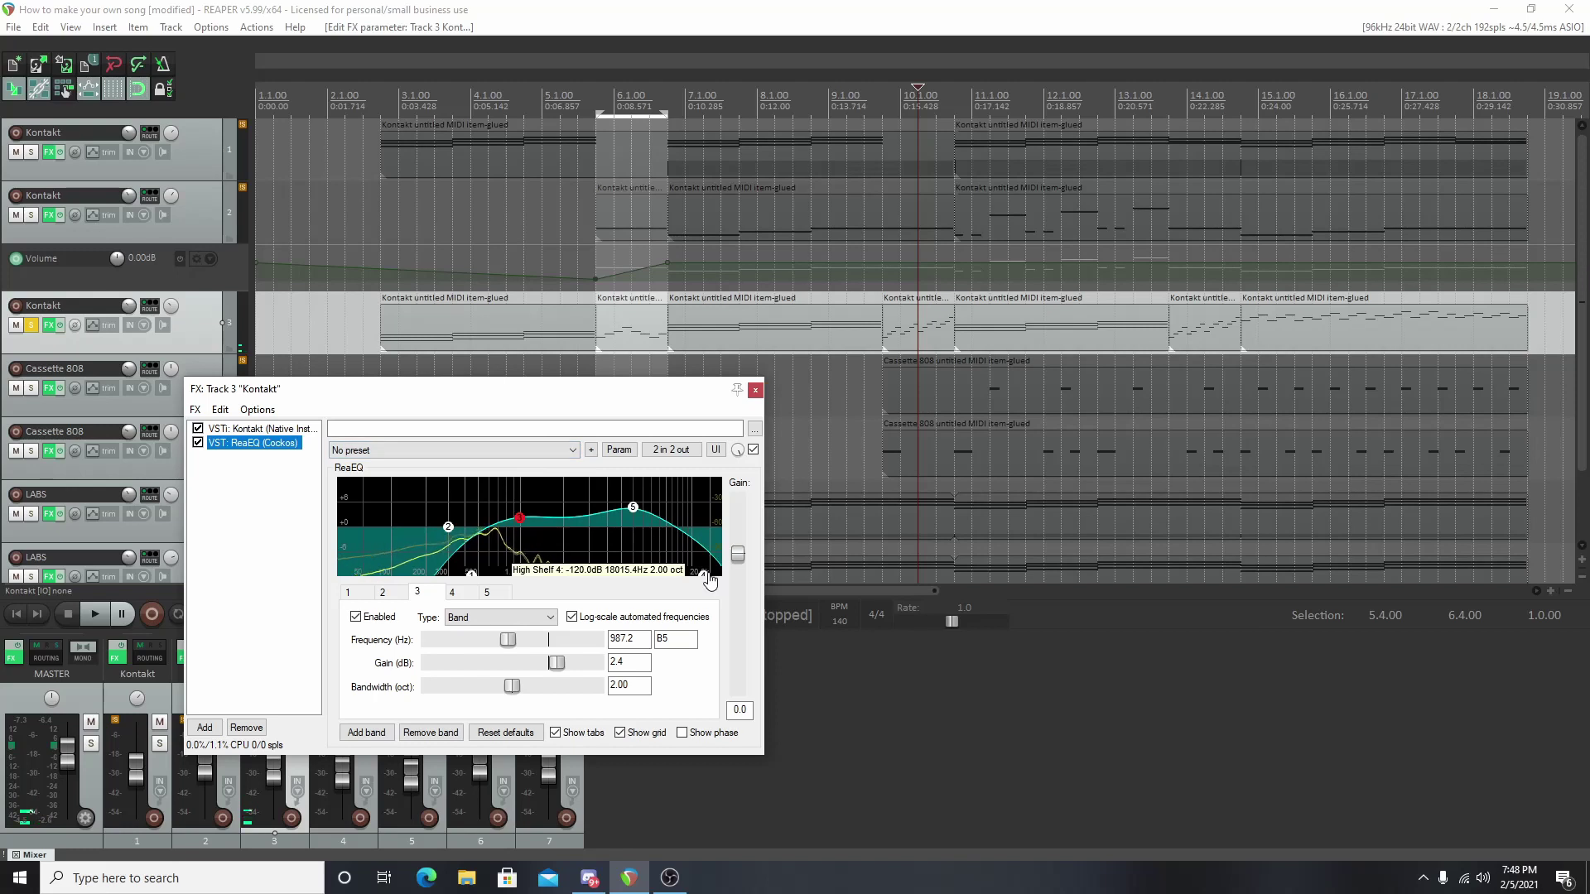
{"action": "mouse_move", "coordinate": [710, 582]}
{"action": "left_mouse_down"}
{"action": "mouse_move", "coordinate": [683, 589]}
{"action": "mouse_move", "coordinate": [706, 599]}
{"action": "left_mouse_up"}
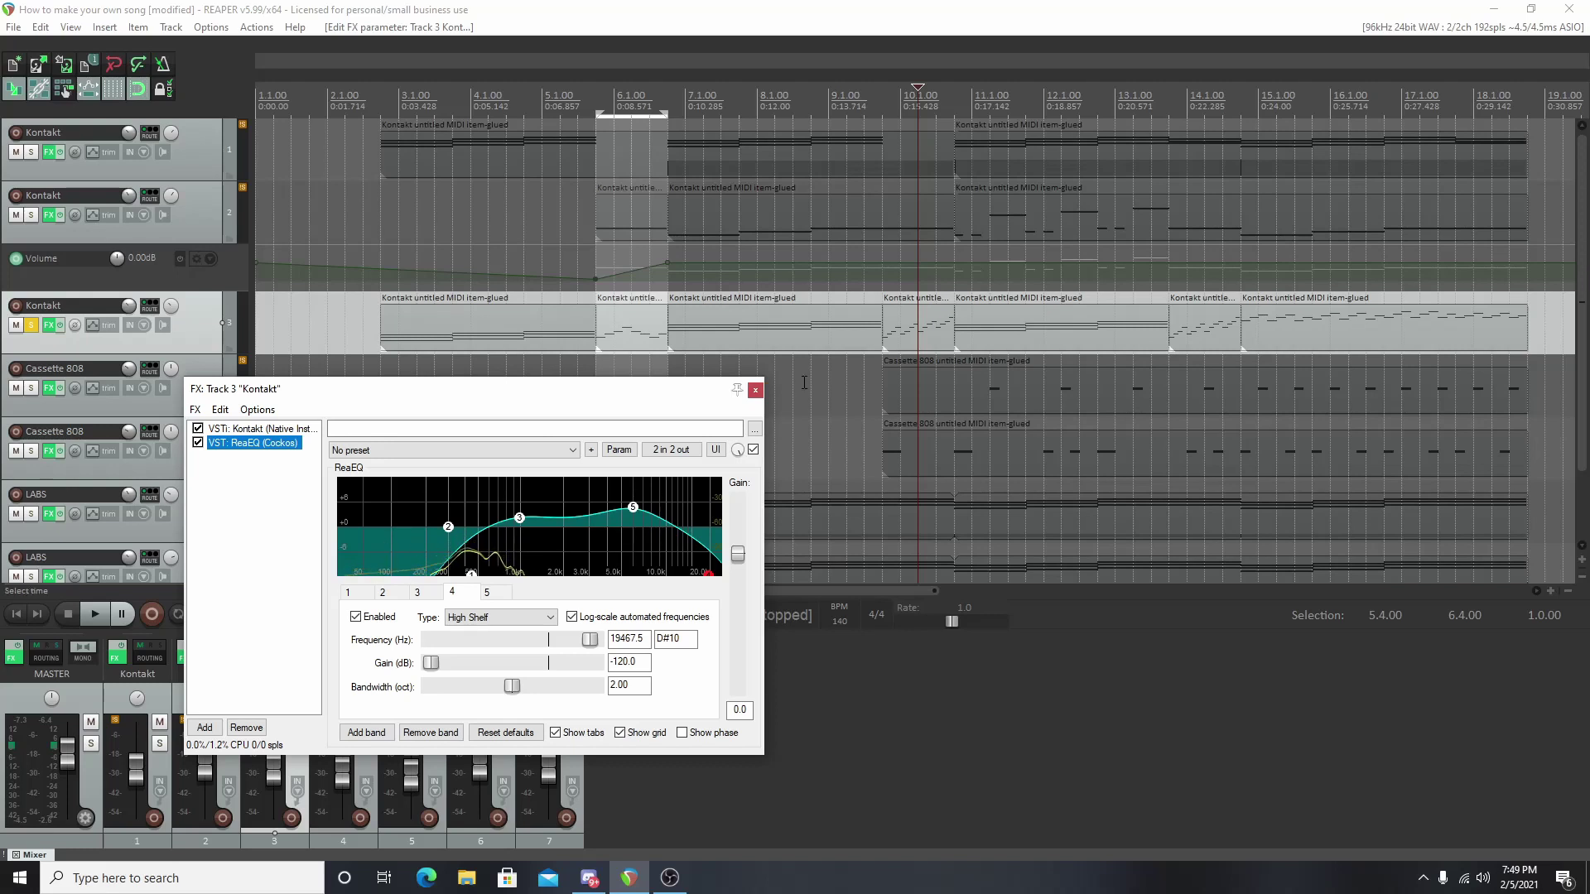
{"action": "left_click", "coordinate": [754, 389]}
{"action": "left_click", "coordinate": [30, 326]}
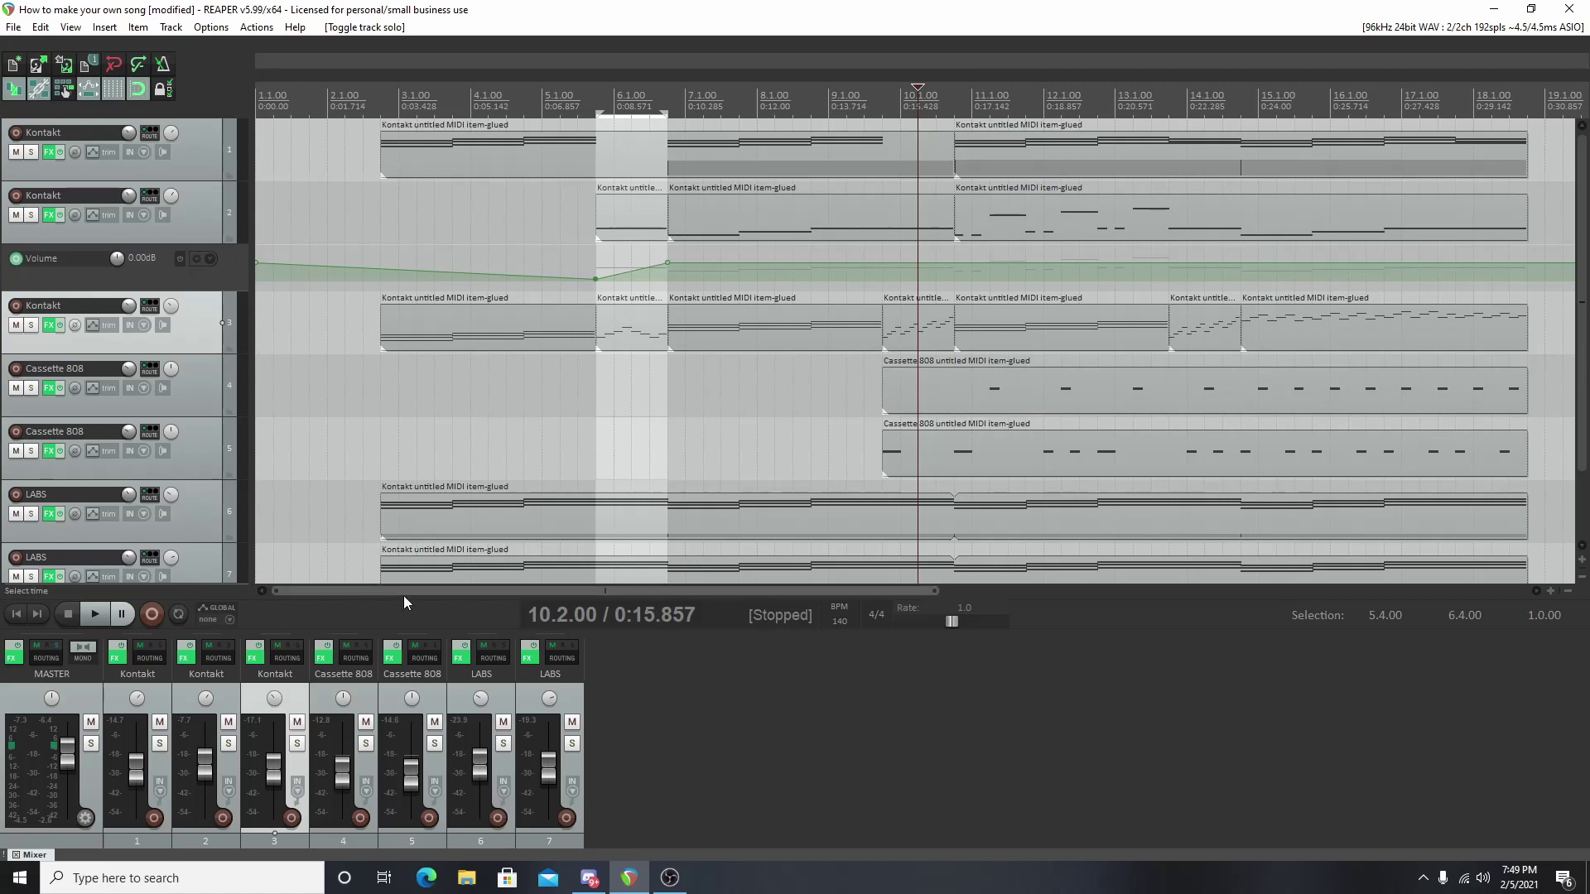
Step: Audition the first Cassette 808 track (track 4) solo, then unsolo it
{"action": "left_click", "coordinate": [31, 388]}
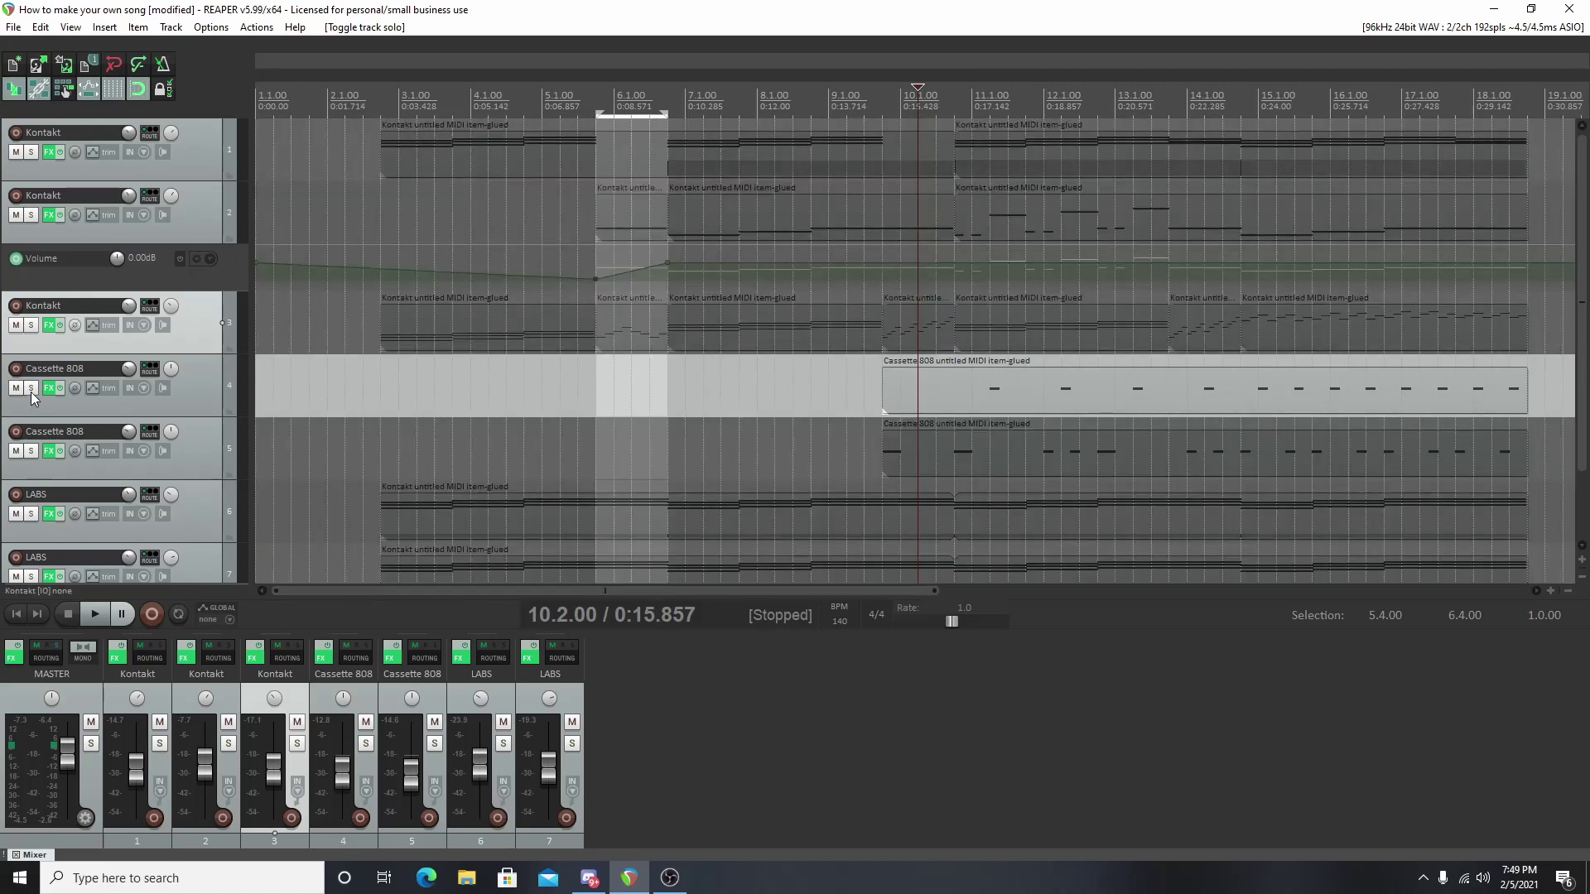
{"action": "key", "text": "space"}
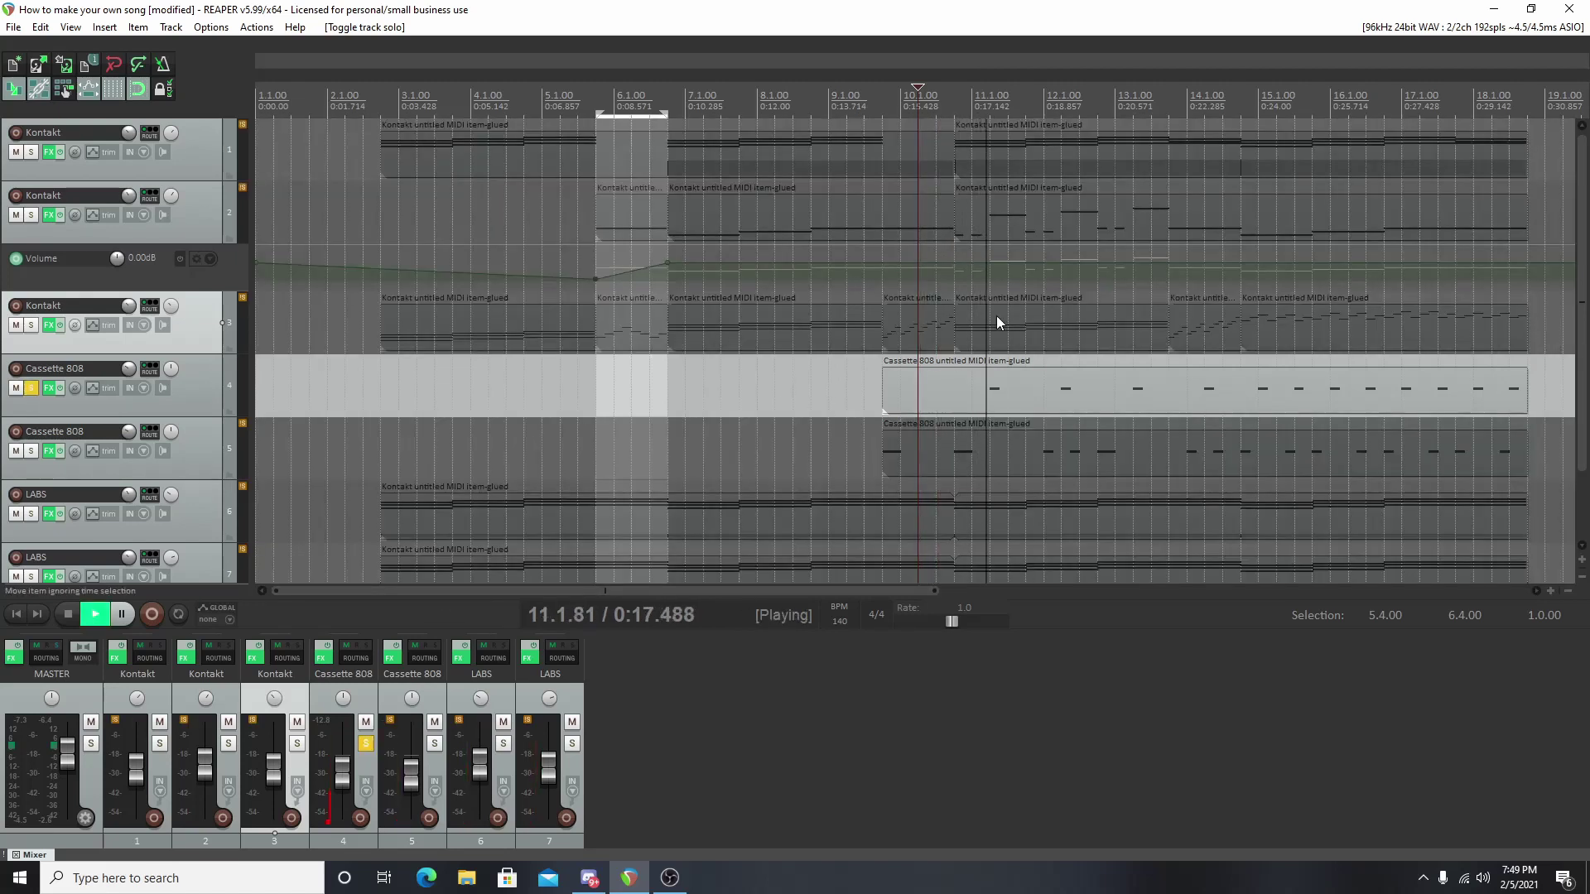
{"action": "key", "text": "space"}
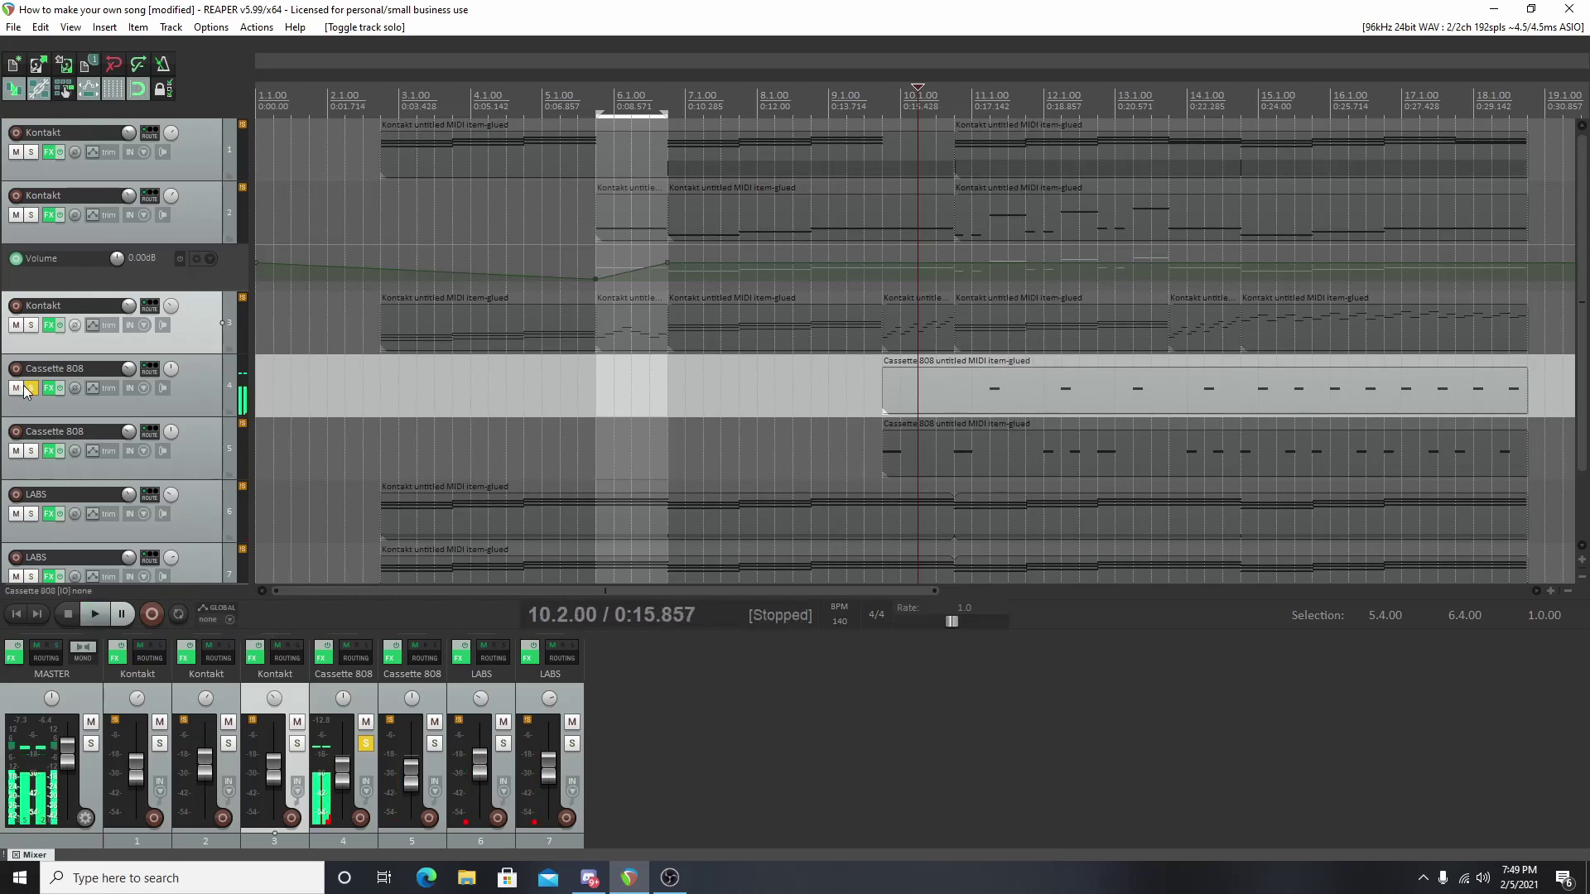
{"action": "left_click", "coordinate": [30, 389]}
Step: Audition track 5 solo with a mute check, unsolo it, then open track 4's Diablo Lite chain
{"action": "left_click", "coordinate": [30, 452]}
{"action": "key", "text": "space"}
{"action": "key", "text": "space"}
{"action": "left_click", "coordinate": [17, 451]}
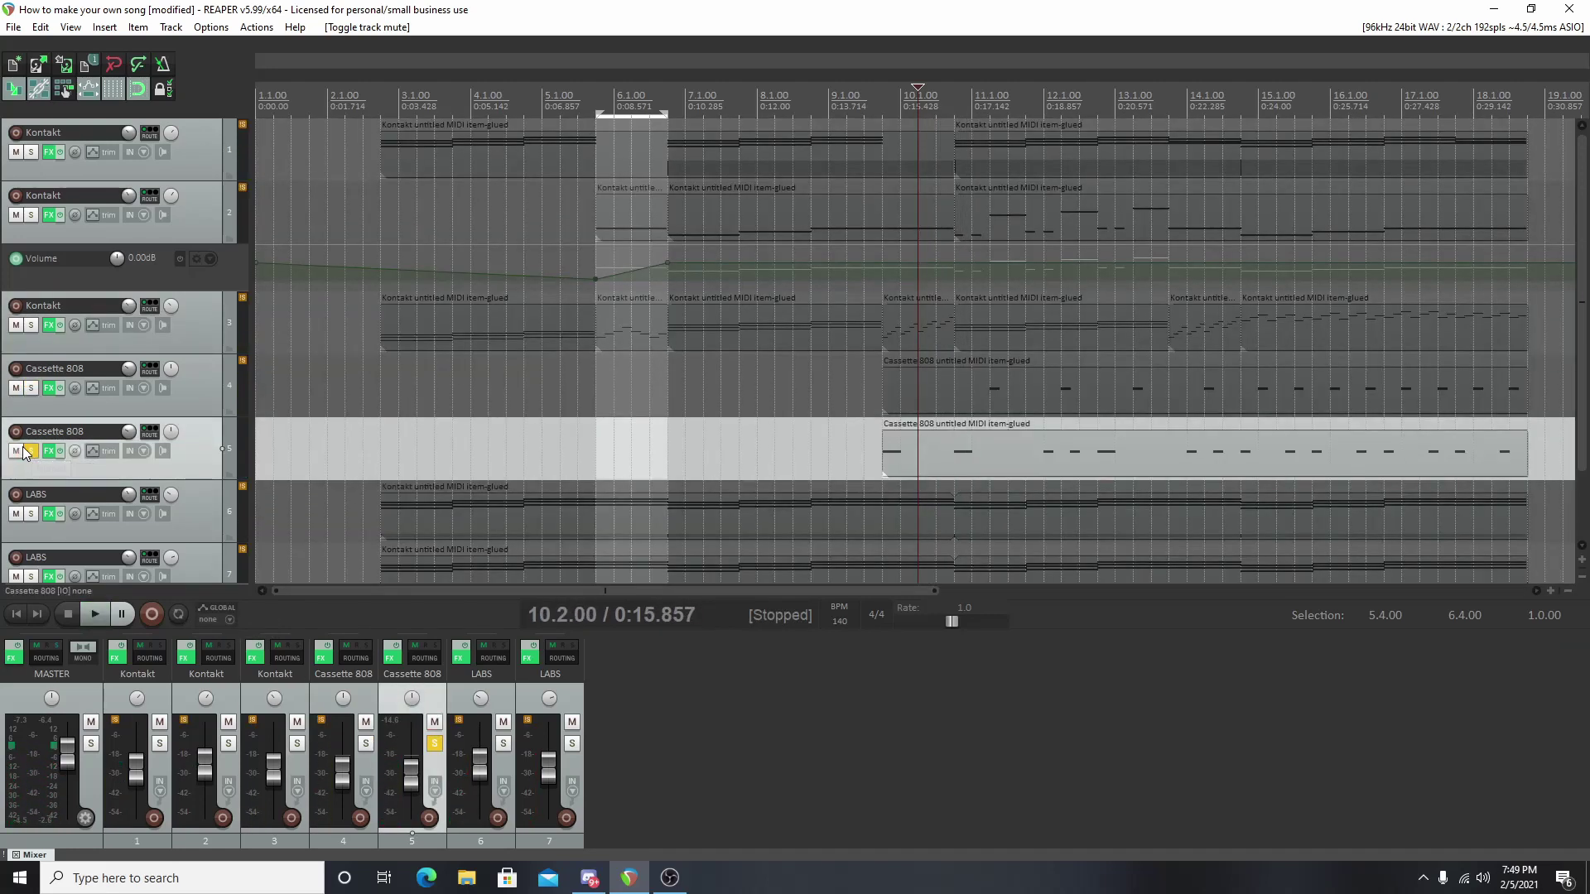
{"action": "left_click", "coordinate": [30, 451]}
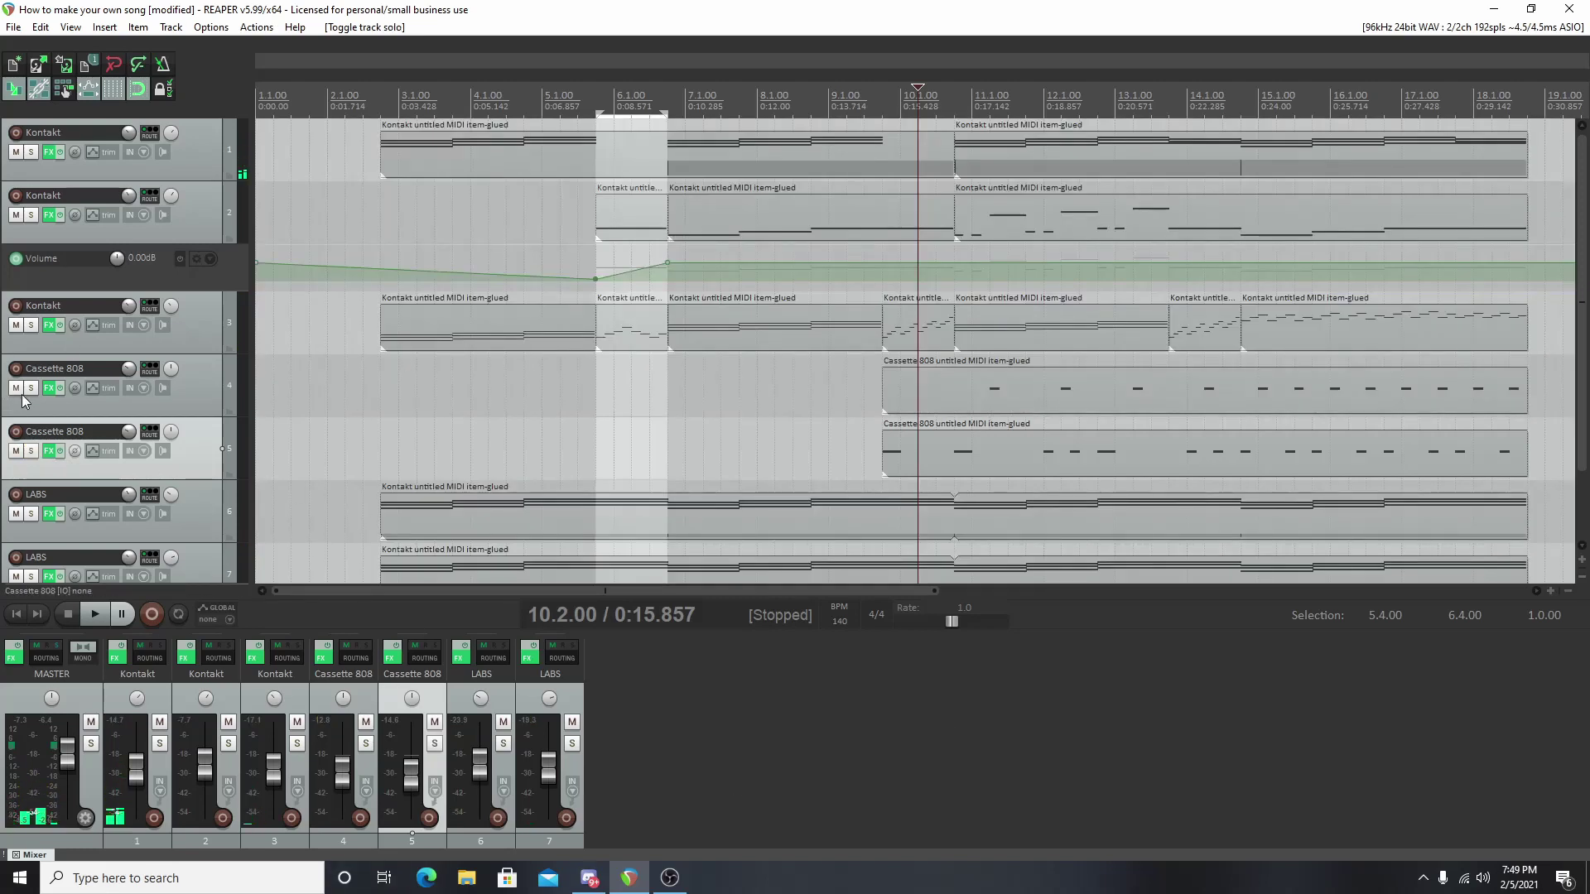
{"action": "left_click", "coordinate": [48, 389]}
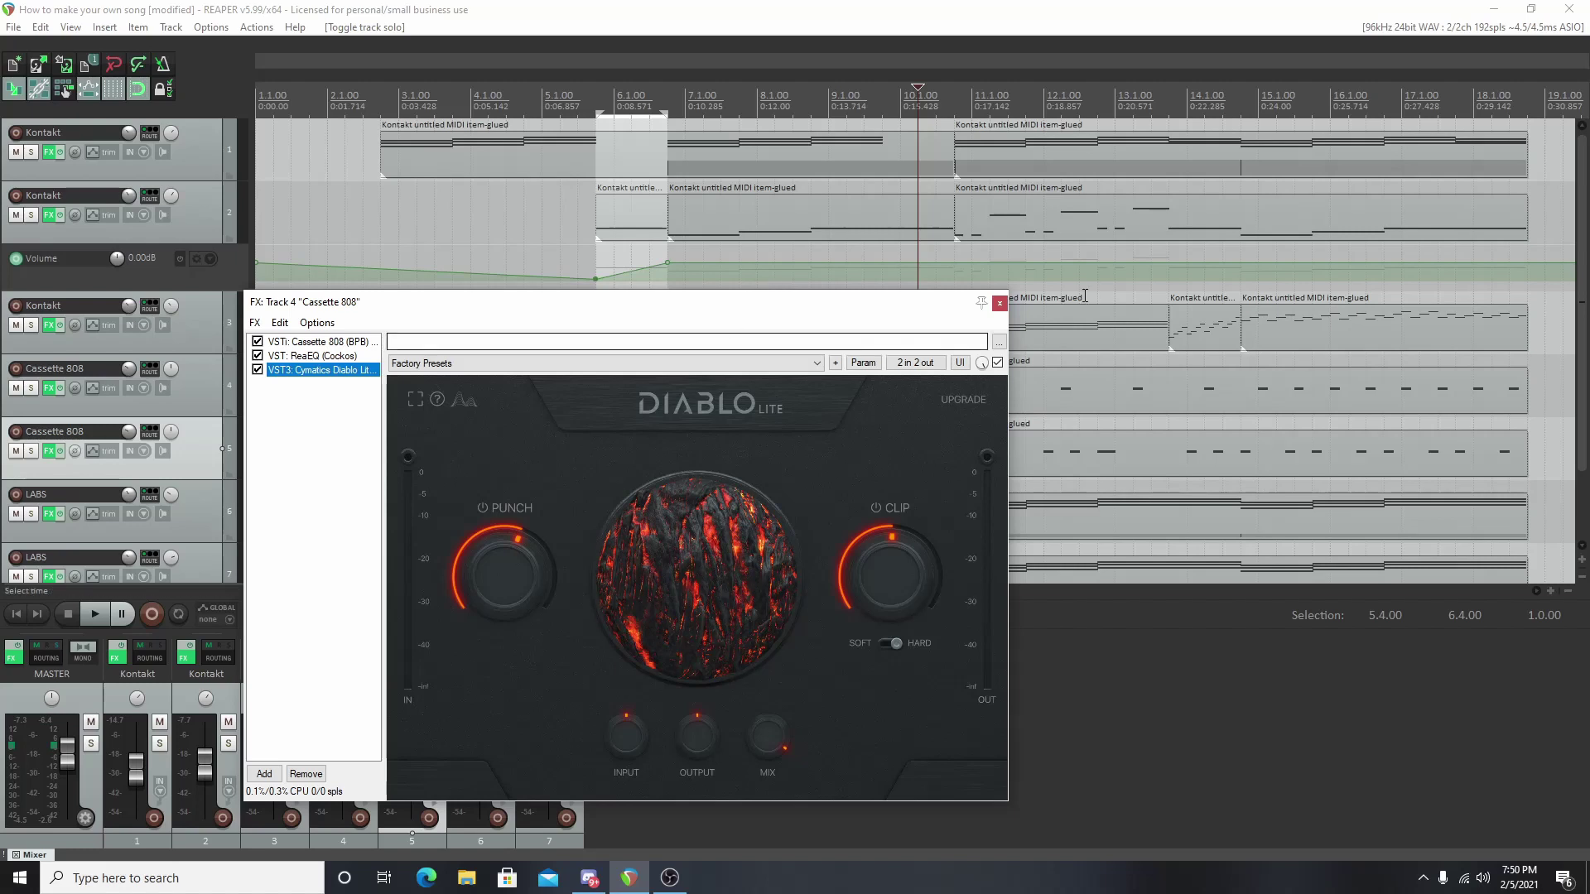
Step: Solo track 4 and compare its sound with Diablo Lite bypassed, then re-enabled
{"action": "left_click_drag", "start_coordinate": [436, 313], "coordinate": [530, 561]}
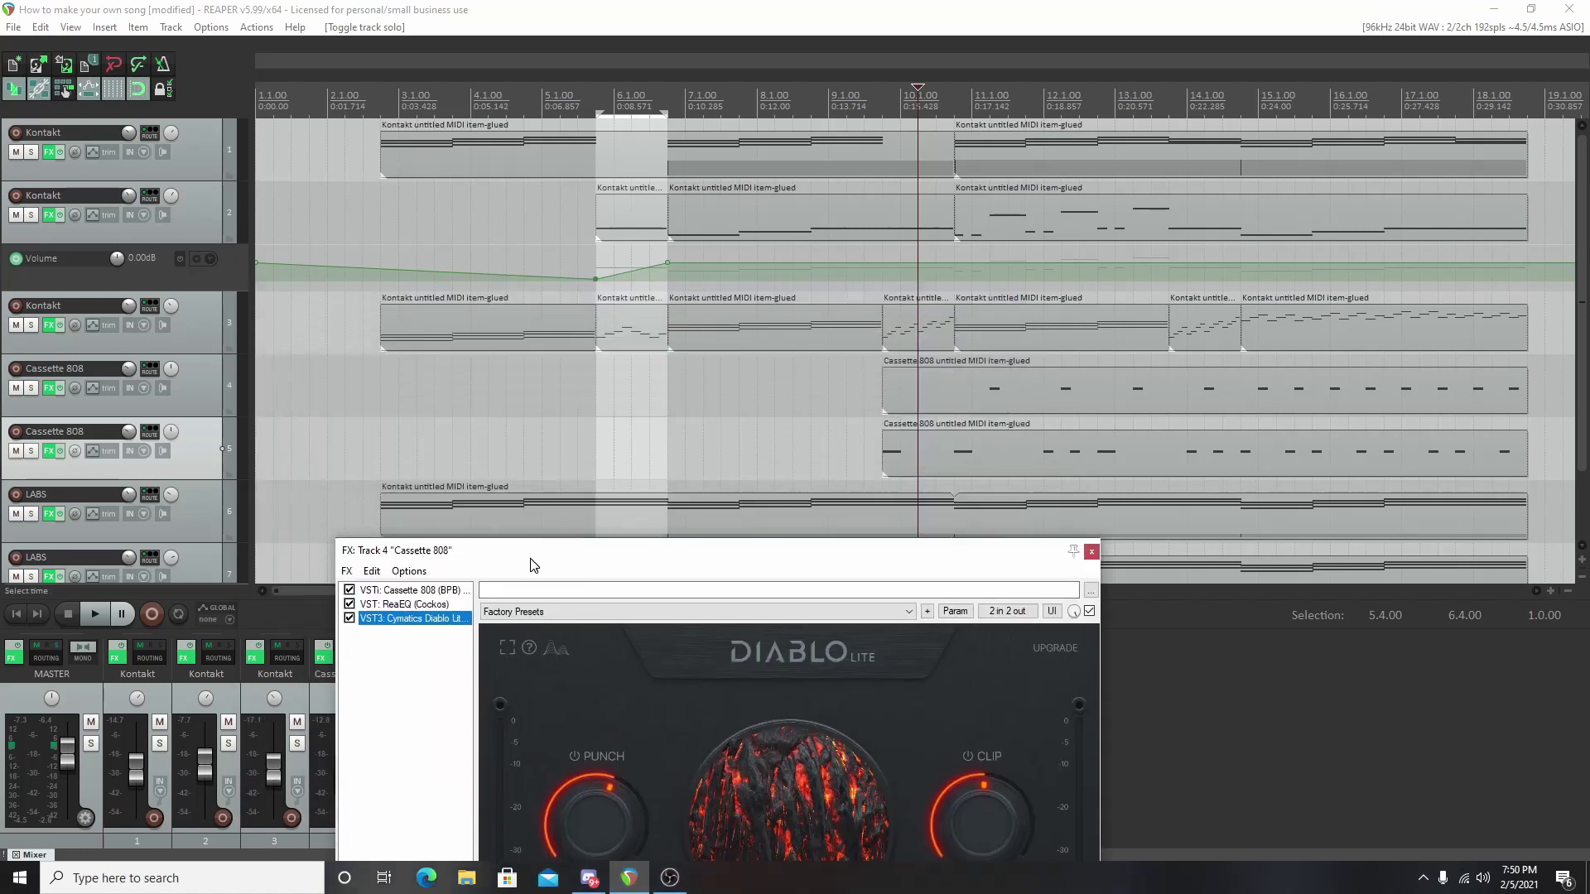
{"action": "left_click", "coordinate": [31, 387]}
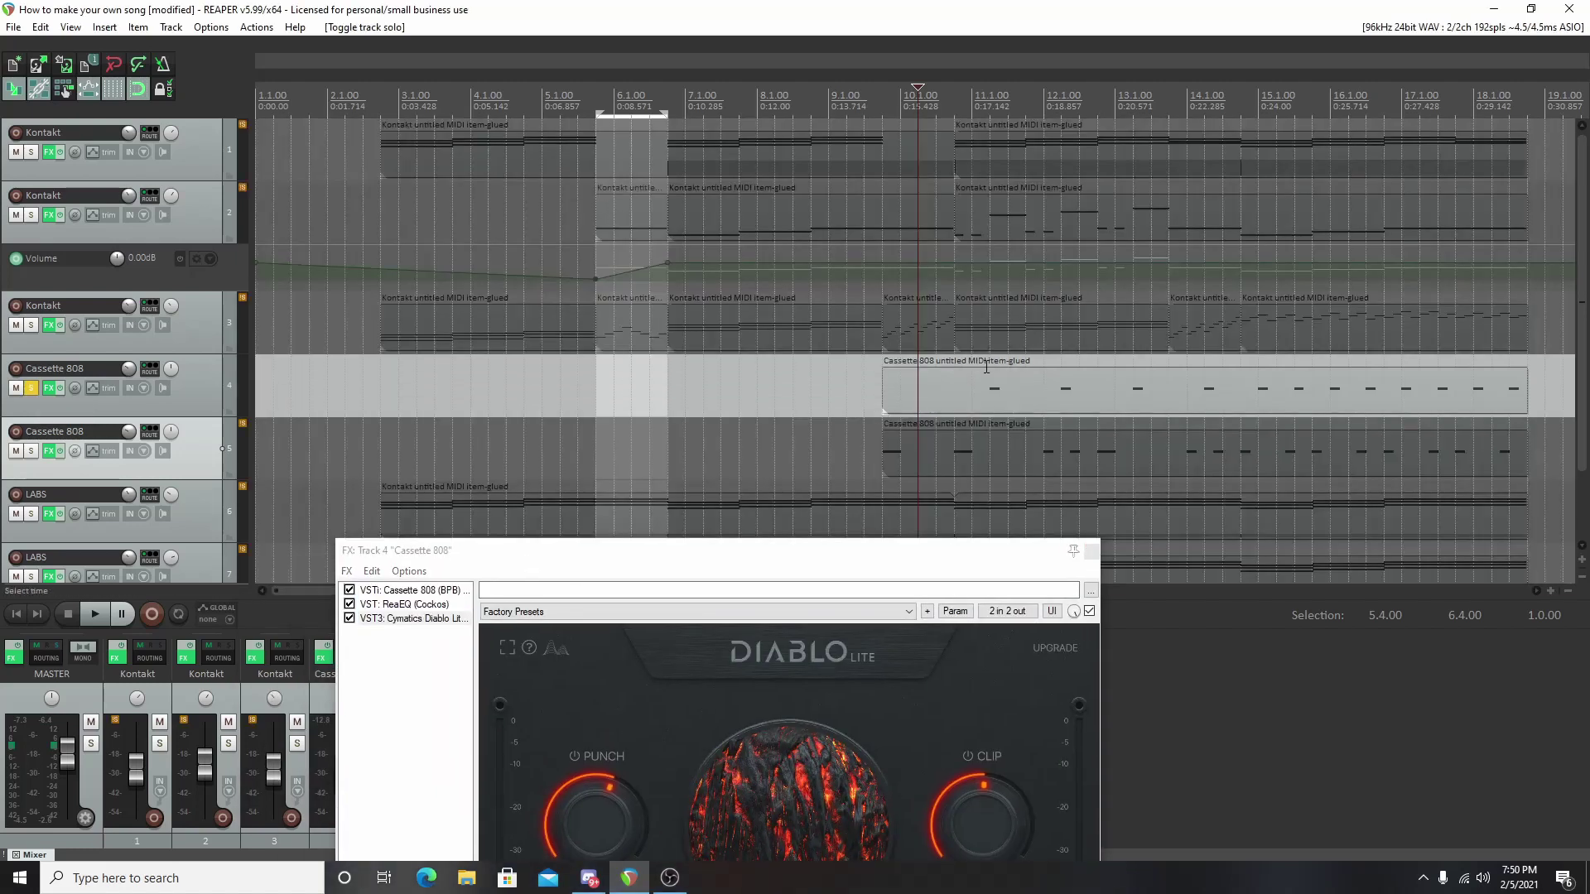
{"action": "left_click", "coordinate": [349, 618]}
{"action": "key", "text": "space"}
{"action": "key", "text": "space"}
{"action": "left_click", "coordinate": [349, 618]}
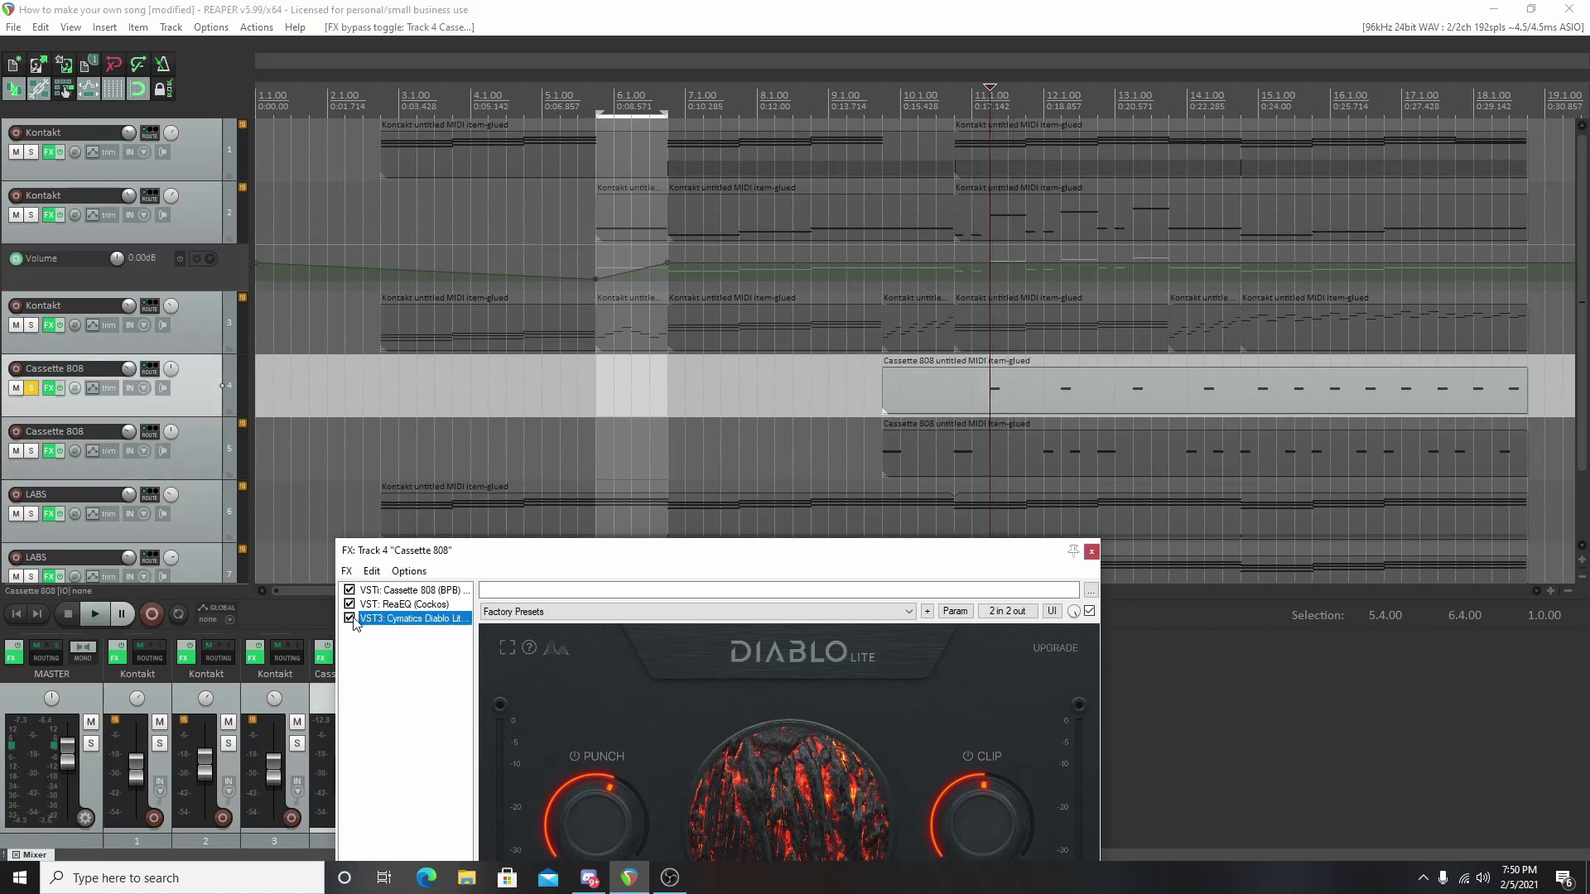
{"action": "key", "text": "space"}
Step: Show track 4's ReaEQ curve, compare it bypassed and re-enabled, then unsolo track 4
{"action": "left_click", "coordinate": [389, 604]}
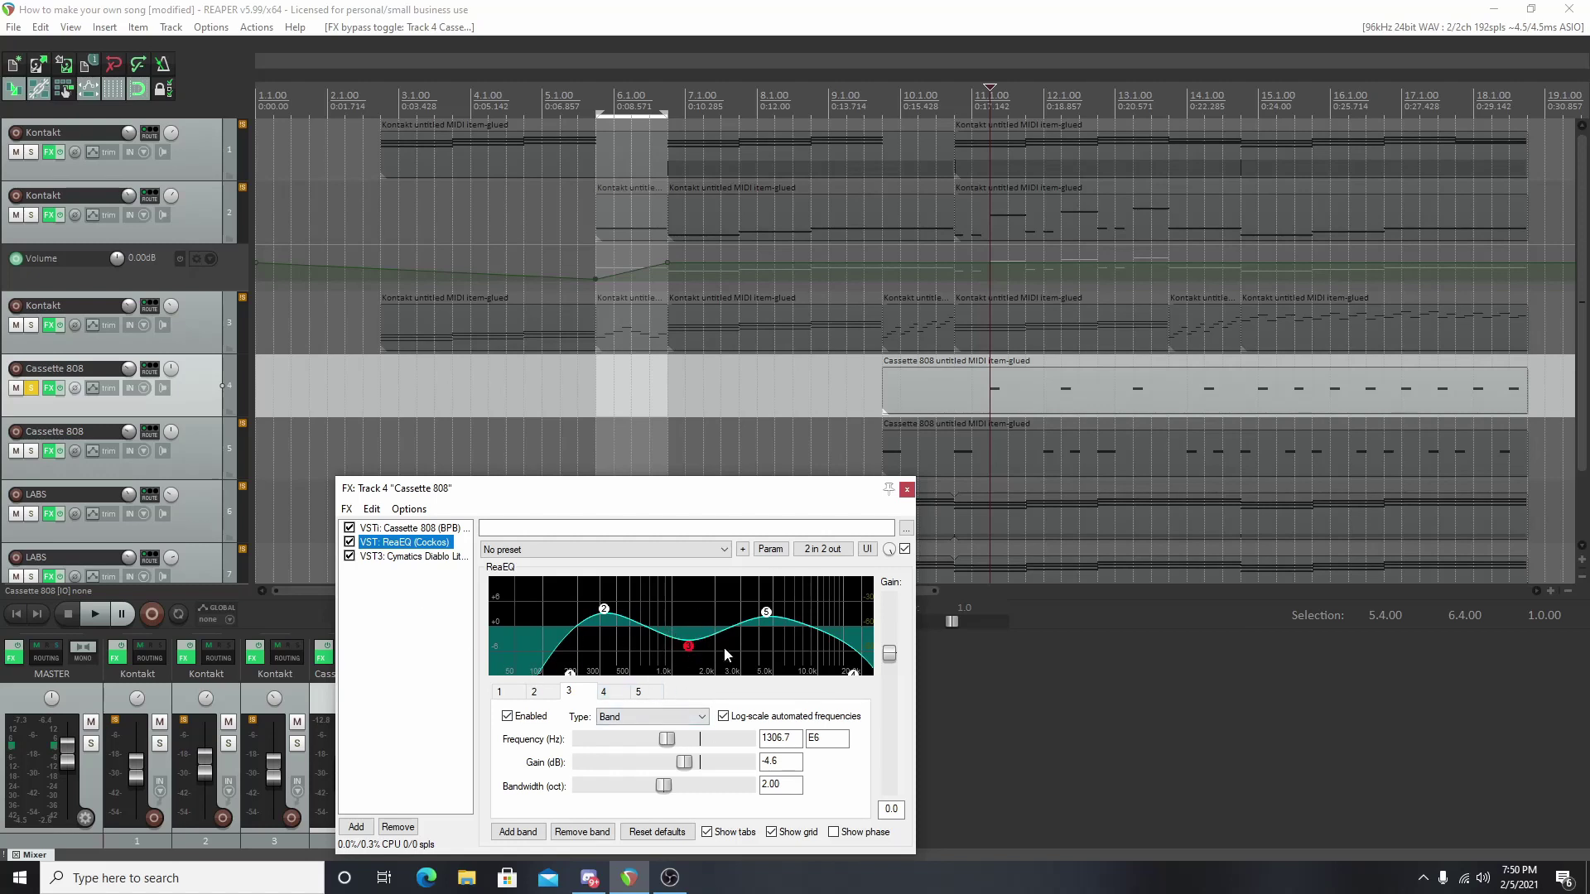
{"action": "mouse_move", "coordinate": [768, 620]}
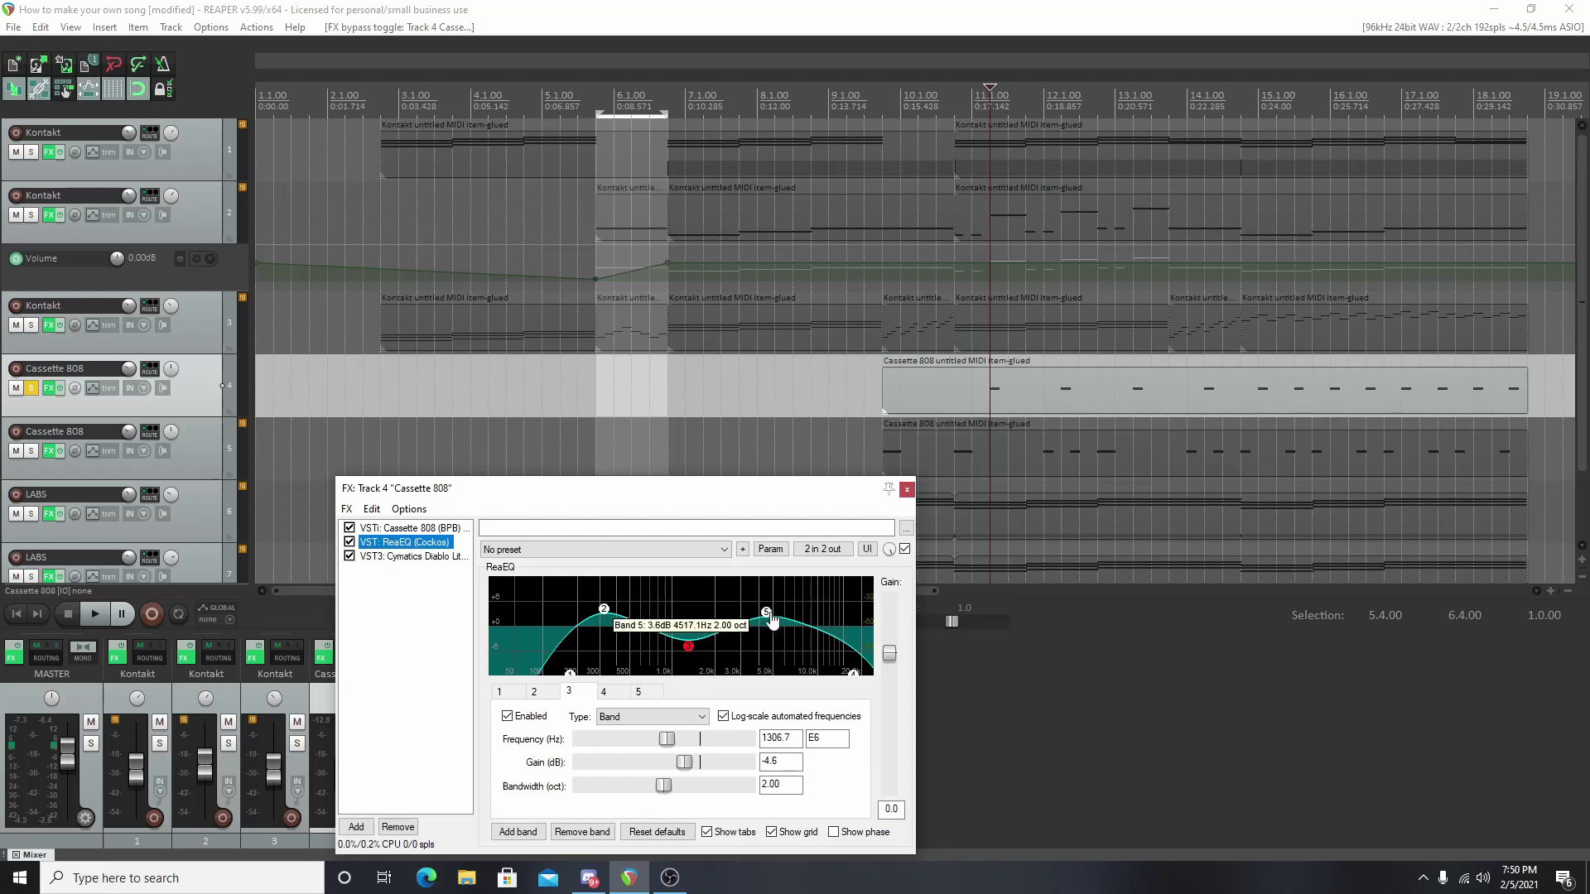
{"action": "mouse_move", "coordinate": [608, 613]}
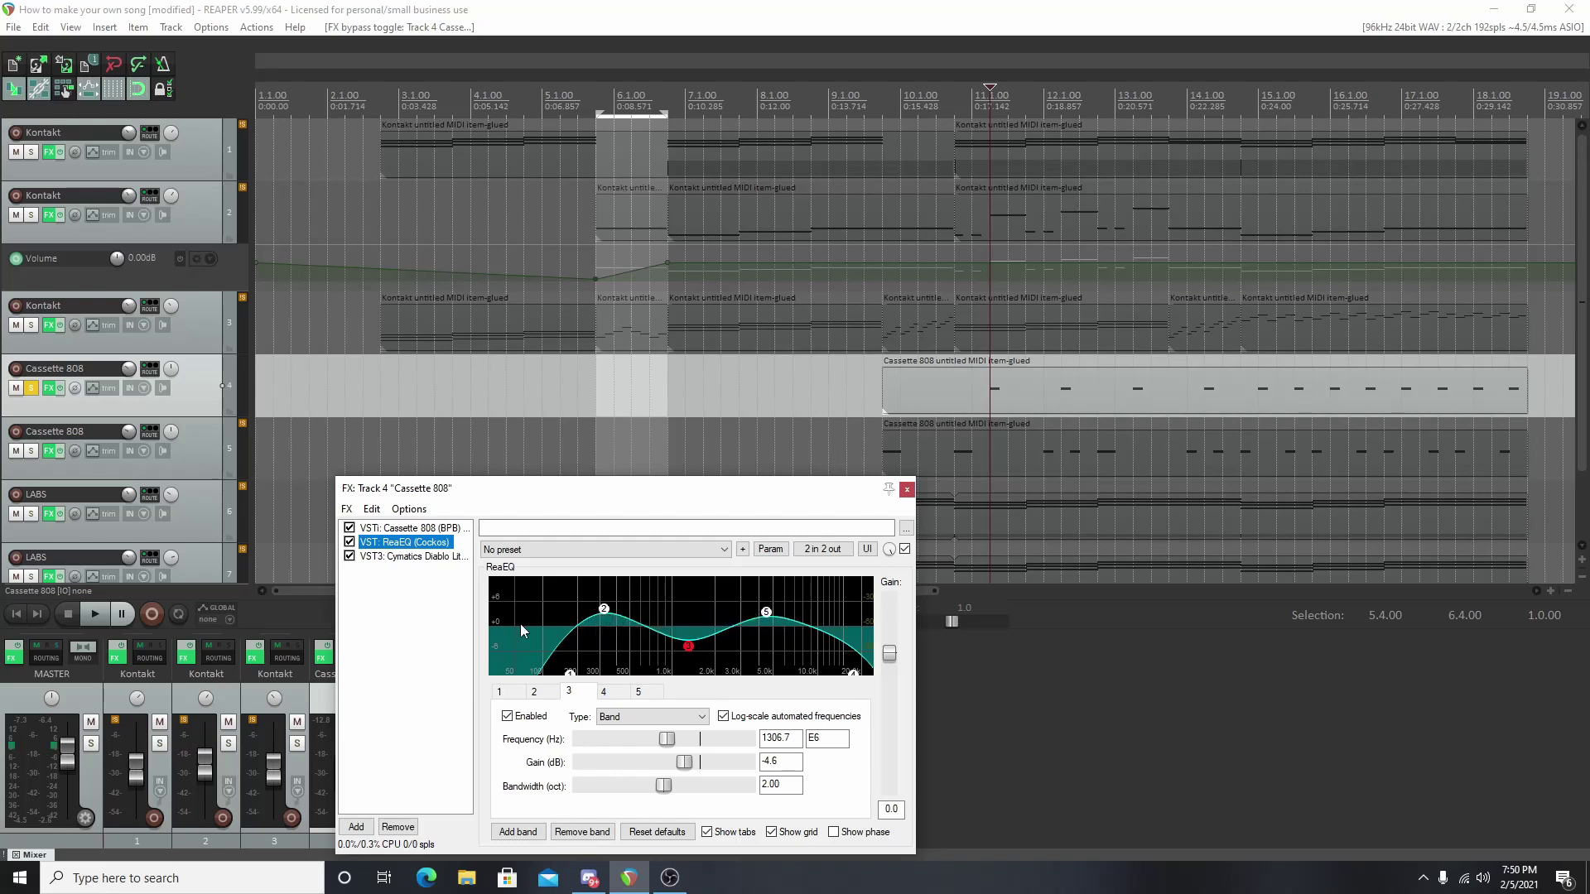
{"action": "left_click", "coordinate": [350, 542]}
{"action": "left_click", "coordinate": [350, 544]}
{"action": "left_click", "coordinate": [31, 387]}
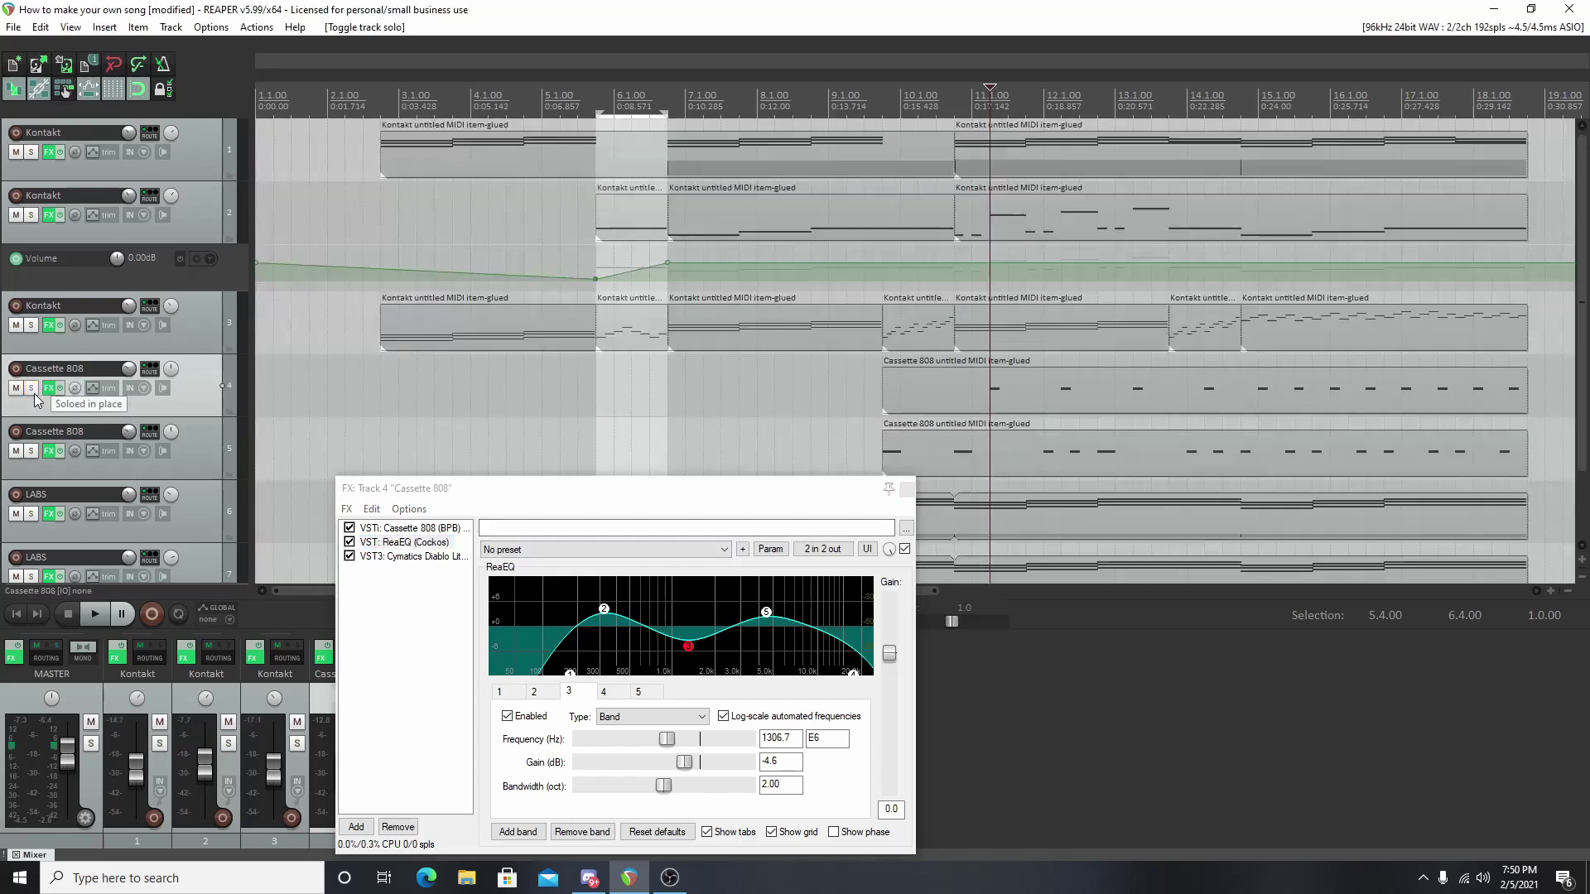
Step: Close track 4's effects window, bring up track 5's ReaEQ and Diablo Lite chain, and listen
{"action": "left_click", "coordinate": [48, 451]}
{"action": "left_click", "coordinate": [906, 488]}
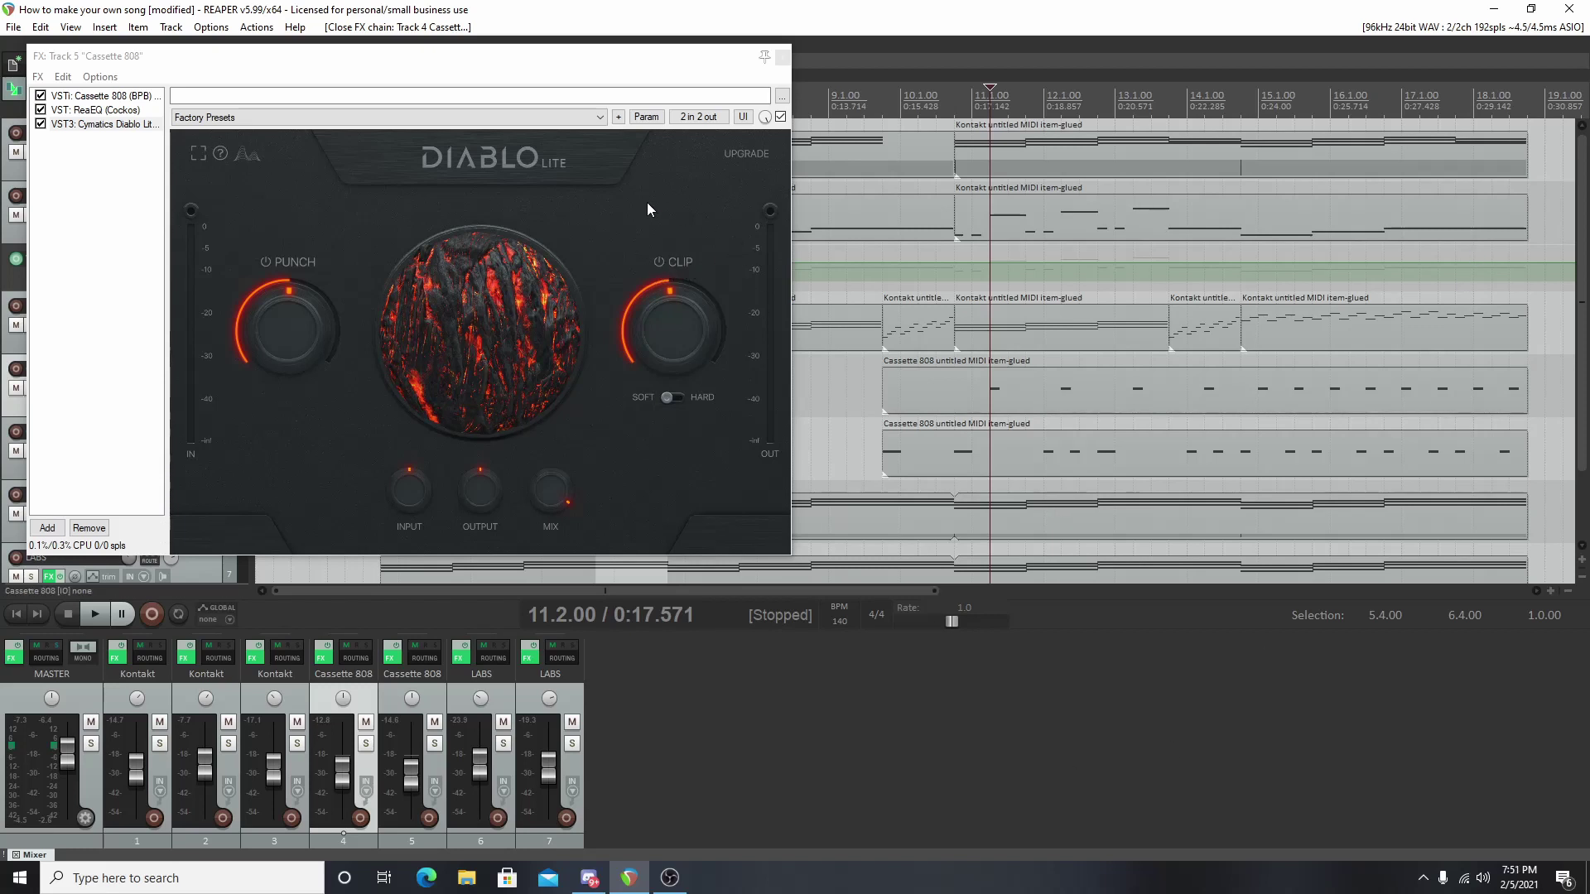
{"action": "key", "text": "space"}
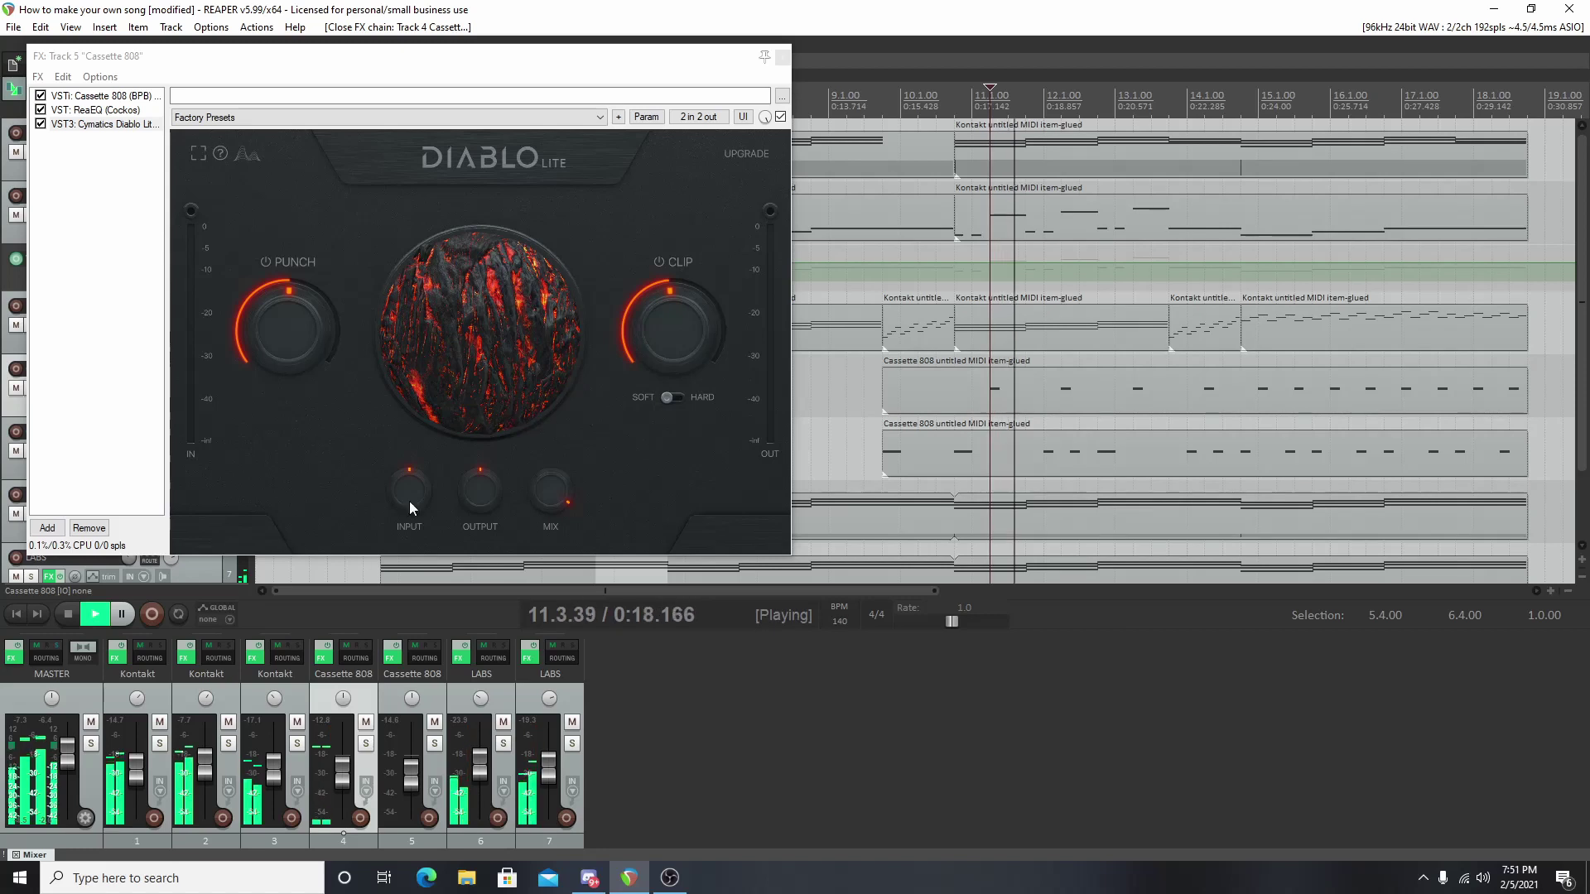
{"action": "key", "text": "space"}
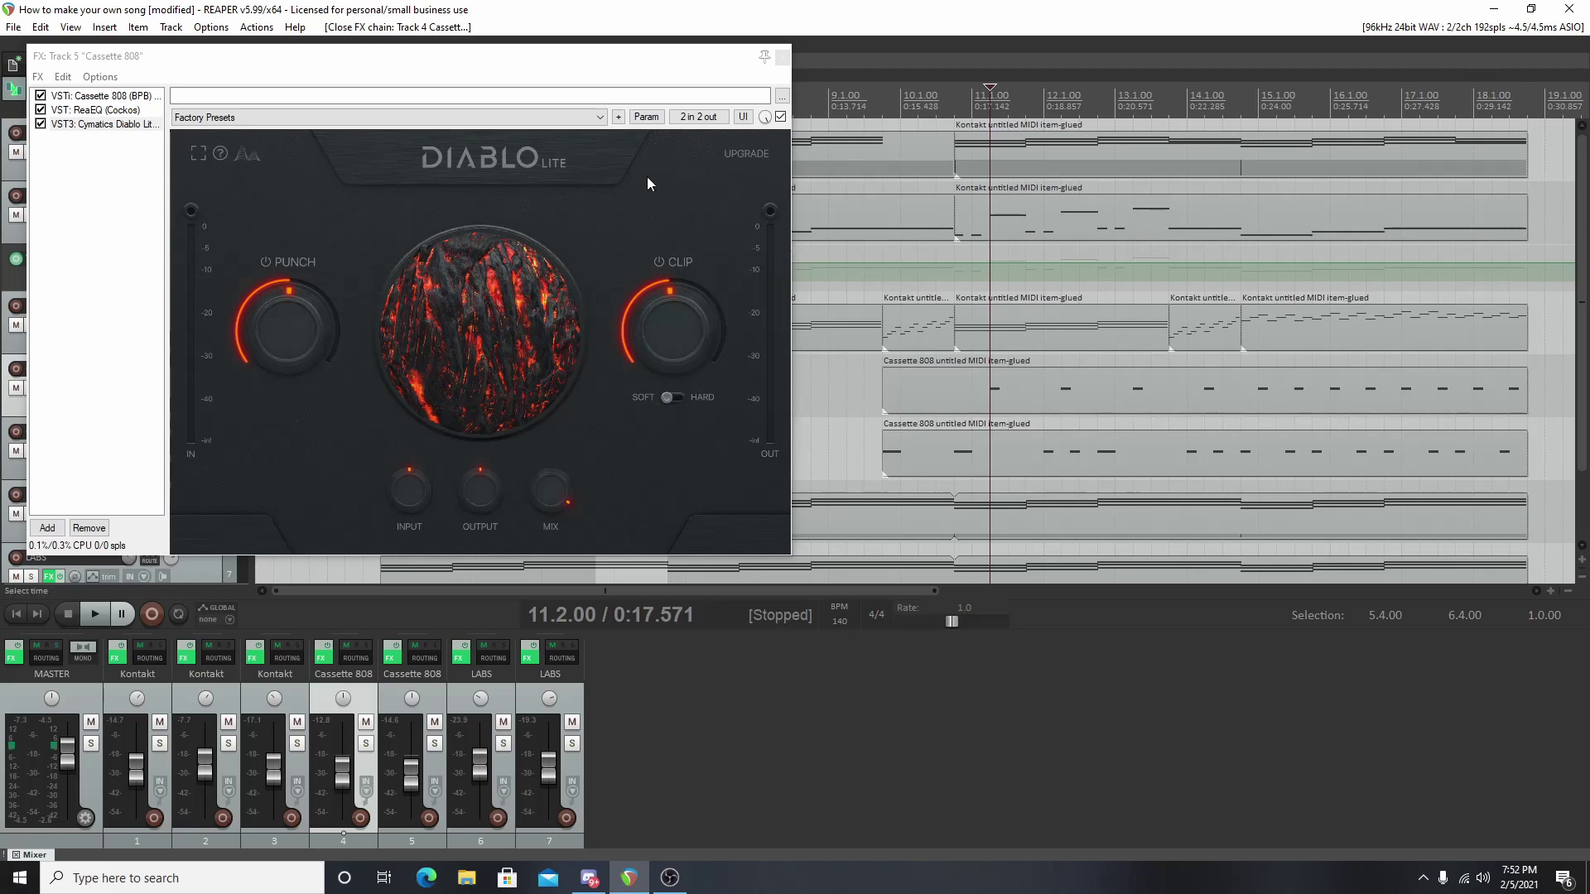
Step: Raise track 5's fader from about -14.6 dB to roughly -6 dB and play to check the level
{"action": "mouse_move", "coordinate": [577, 486]}
{"action": "mouse_move", "coordinate": [410, 770]}
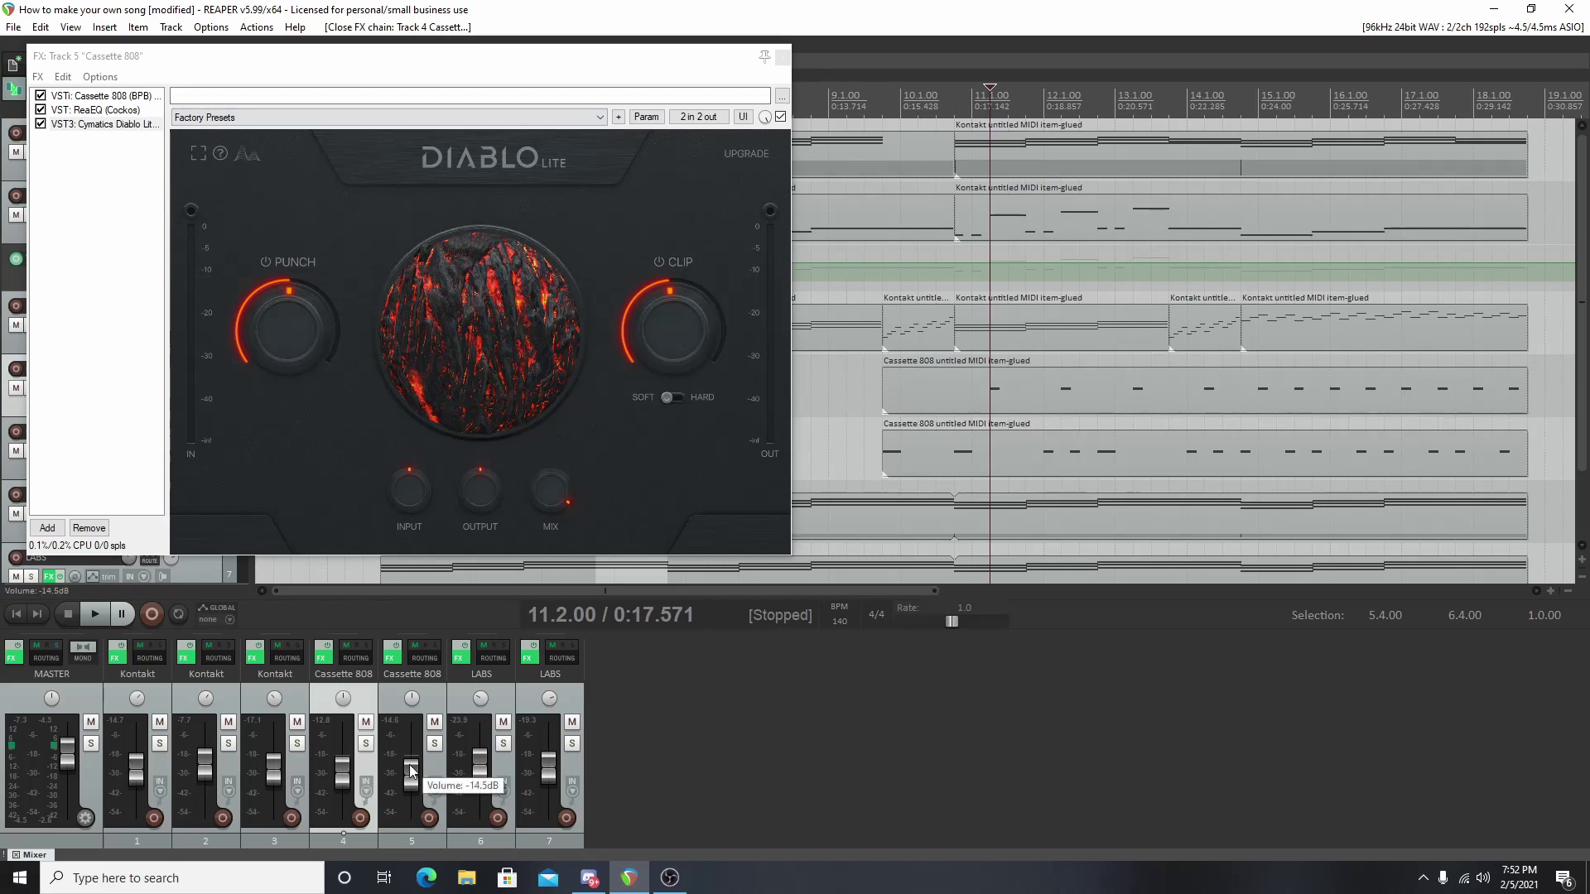
{"action": "left_click_drag", "start_coordinate": [411, 770], "coordinate": [411, 750]}
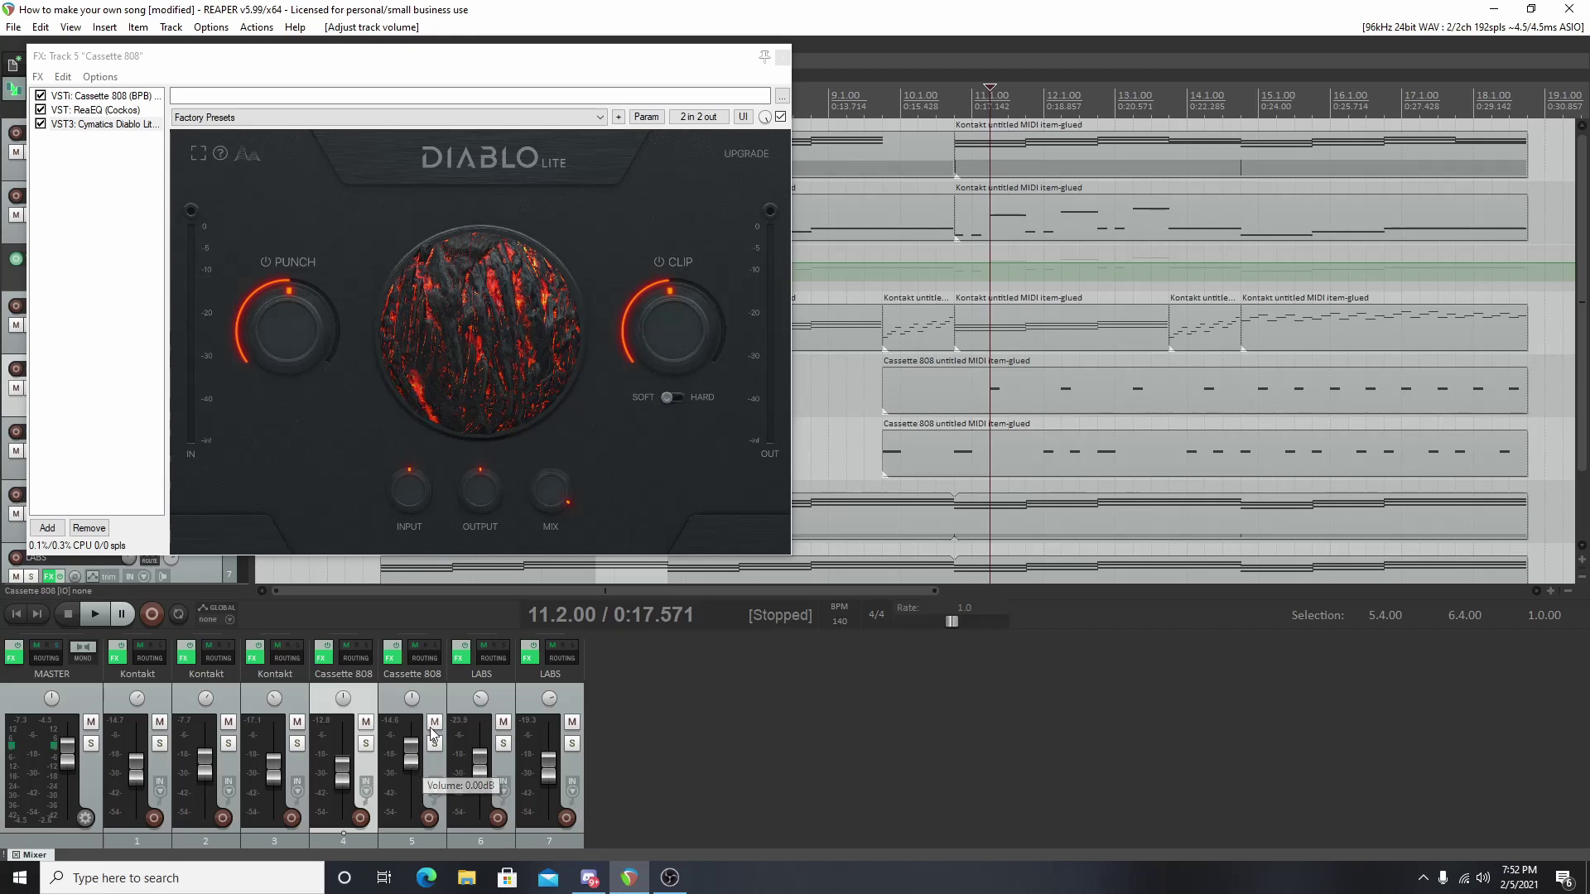
{"action": "key", "text": "space"}
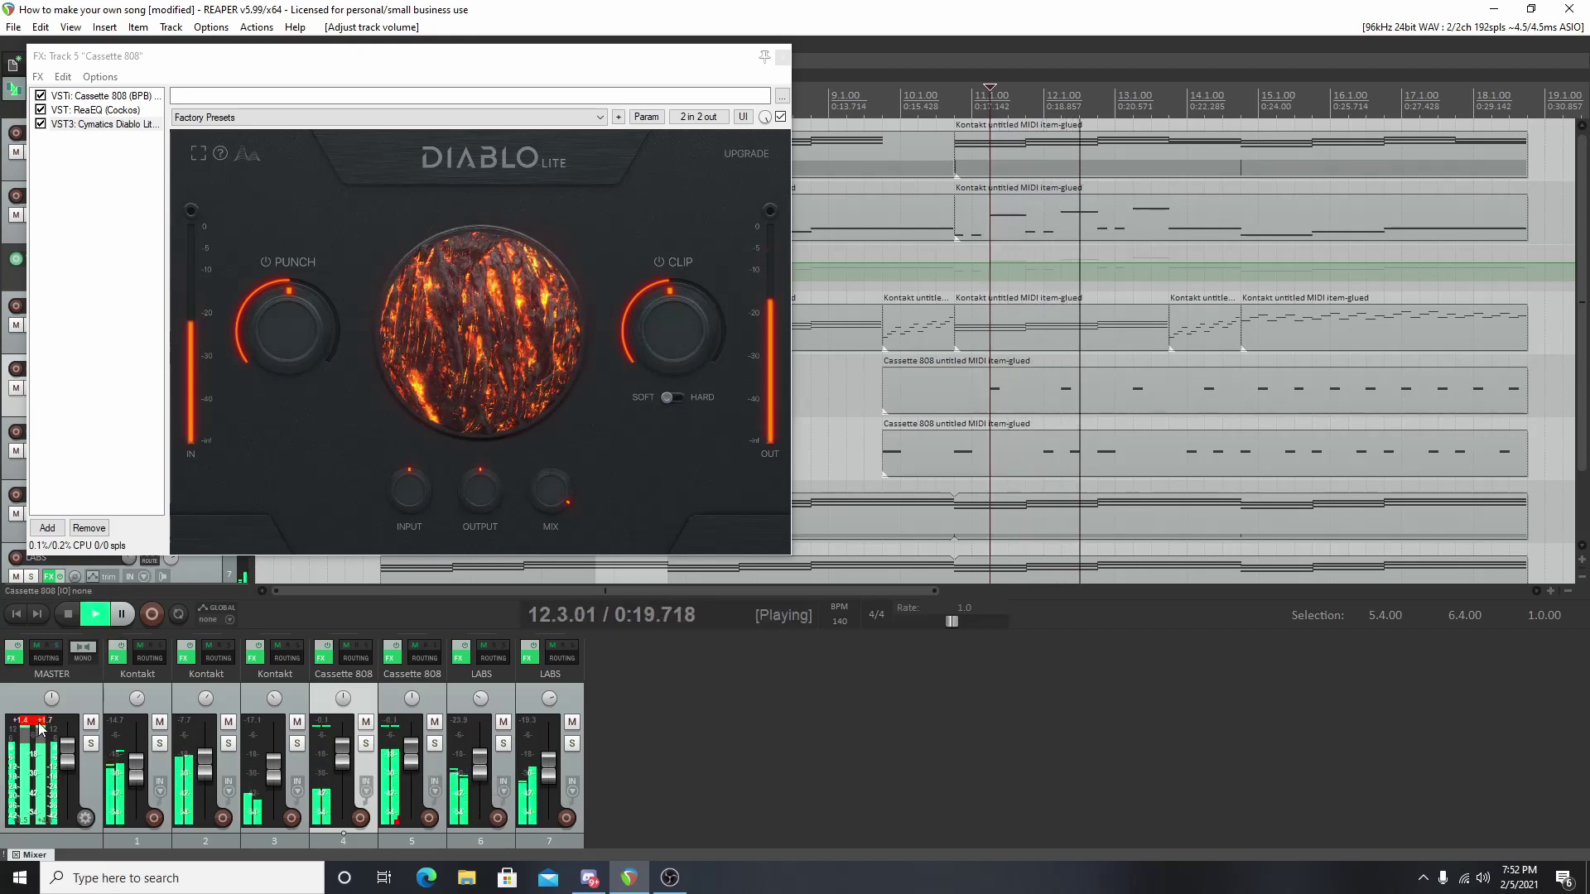
{"action": "key", "text": "space"}
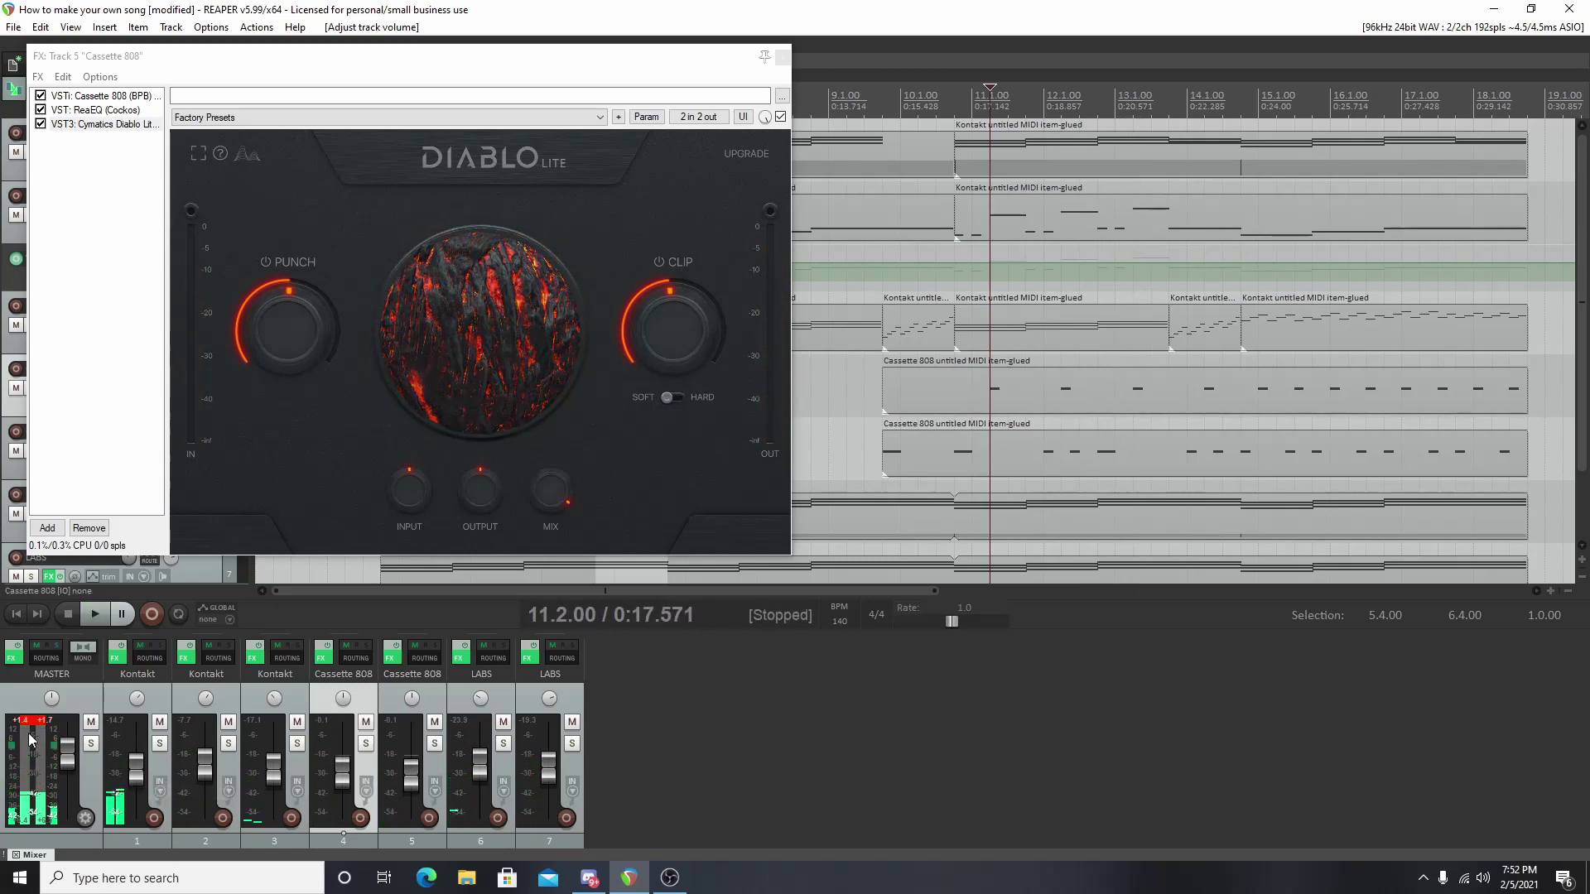
{"action": "key", "text": "space"}
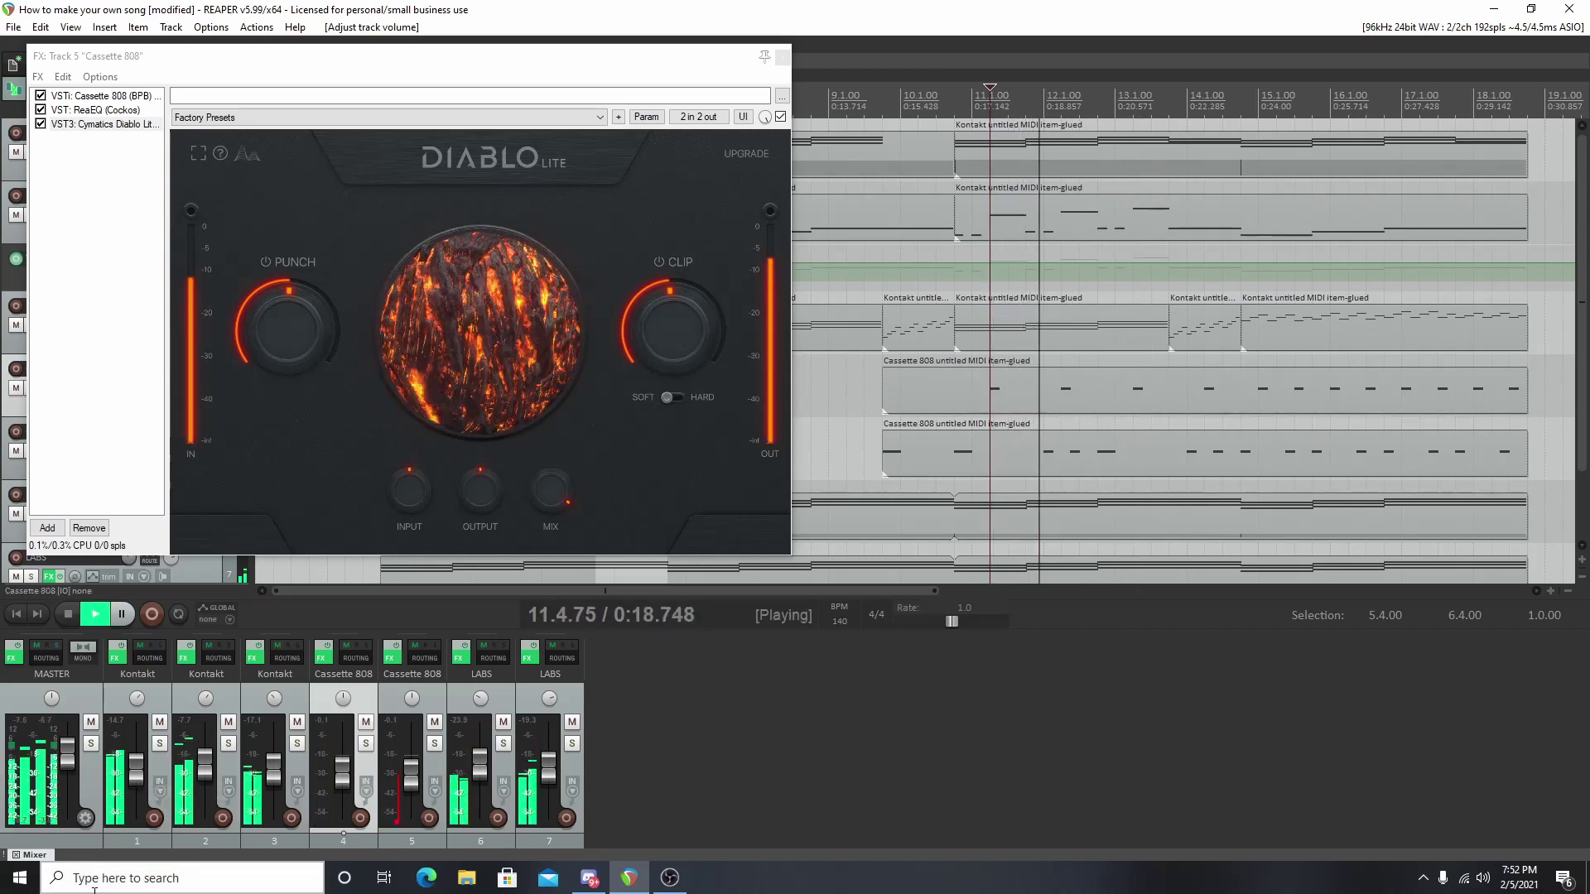
{"action": "key", "text": "space"}
{"action": "left_click", "coordinate": [783, 56]}
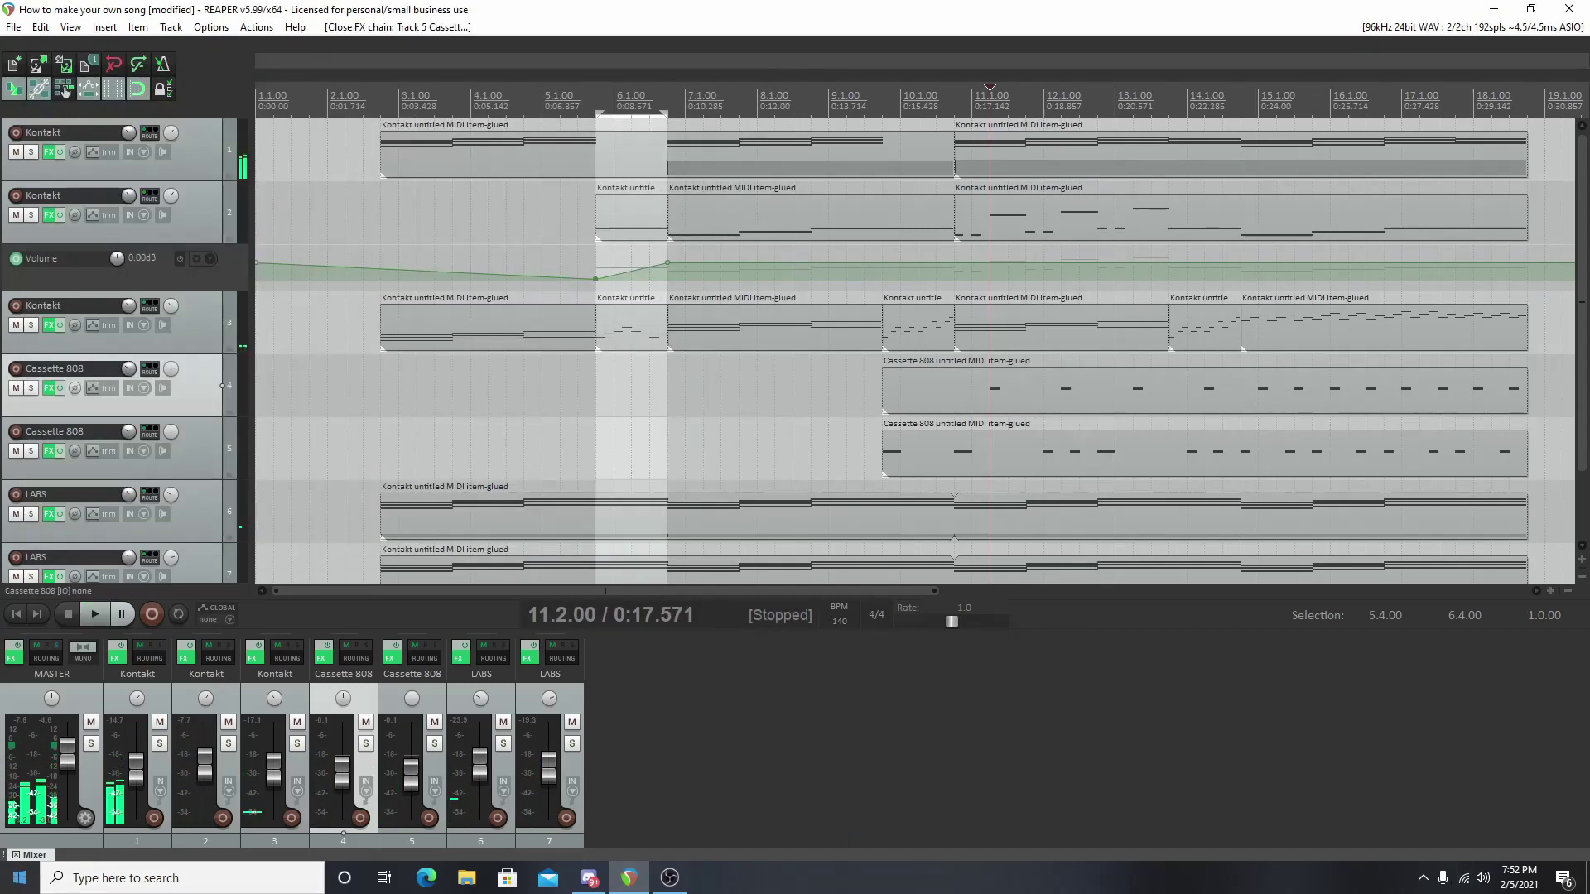
{"action": "scroll", "coordinate": [1348, 378], "scroll_direction": "down", "scroll_amount": 2}
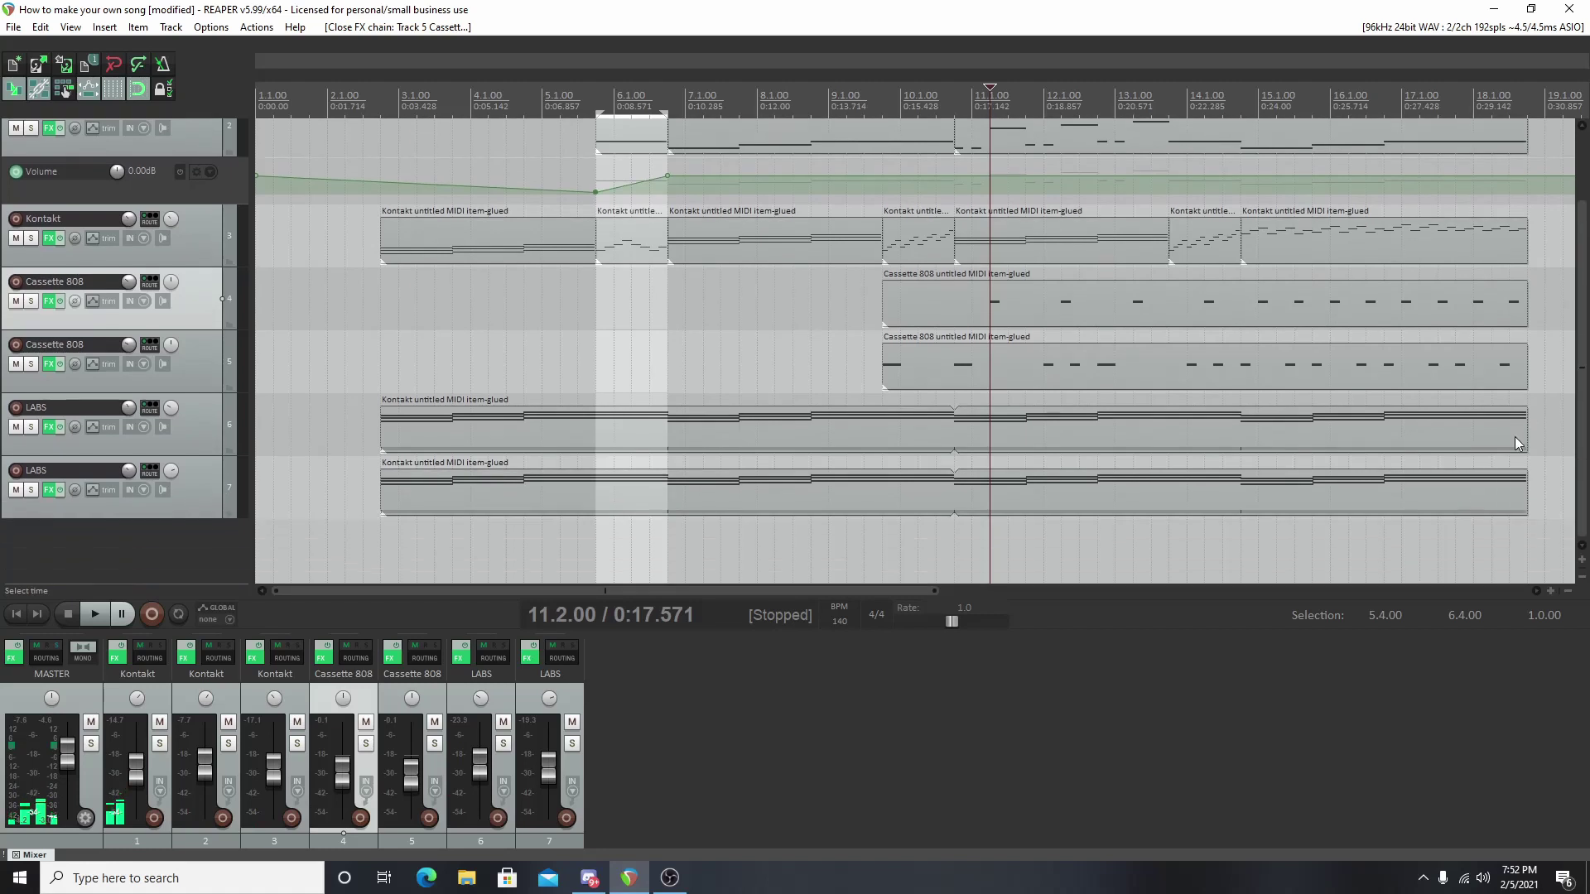
{"action": "left_click", "coordinate": [44, 366]}
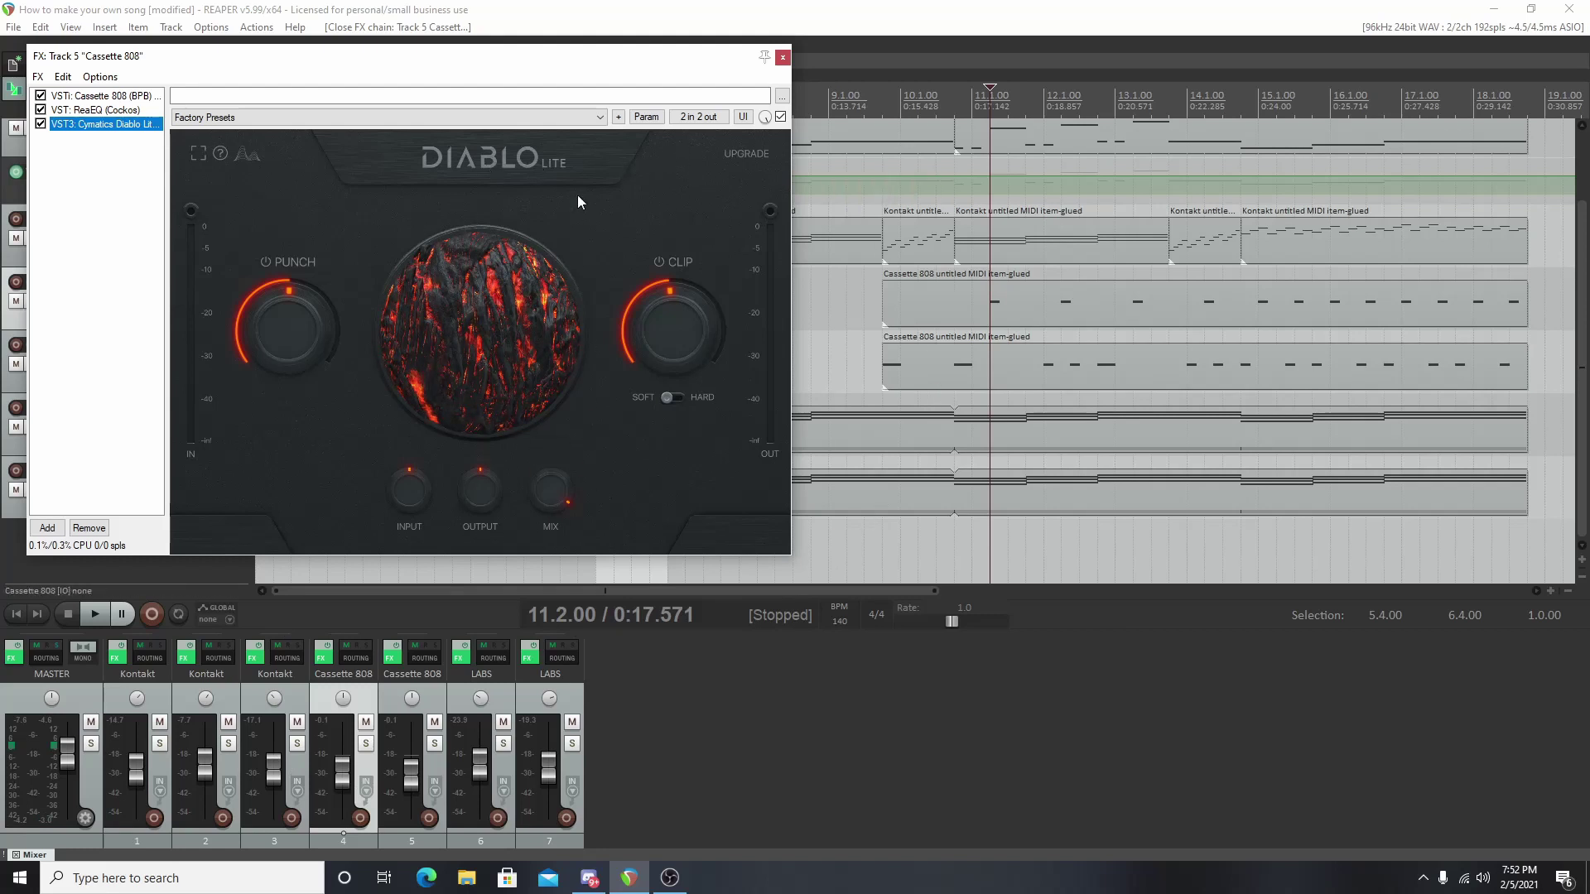
{"action": "mouse_move", "coordinate": [325, 351]}
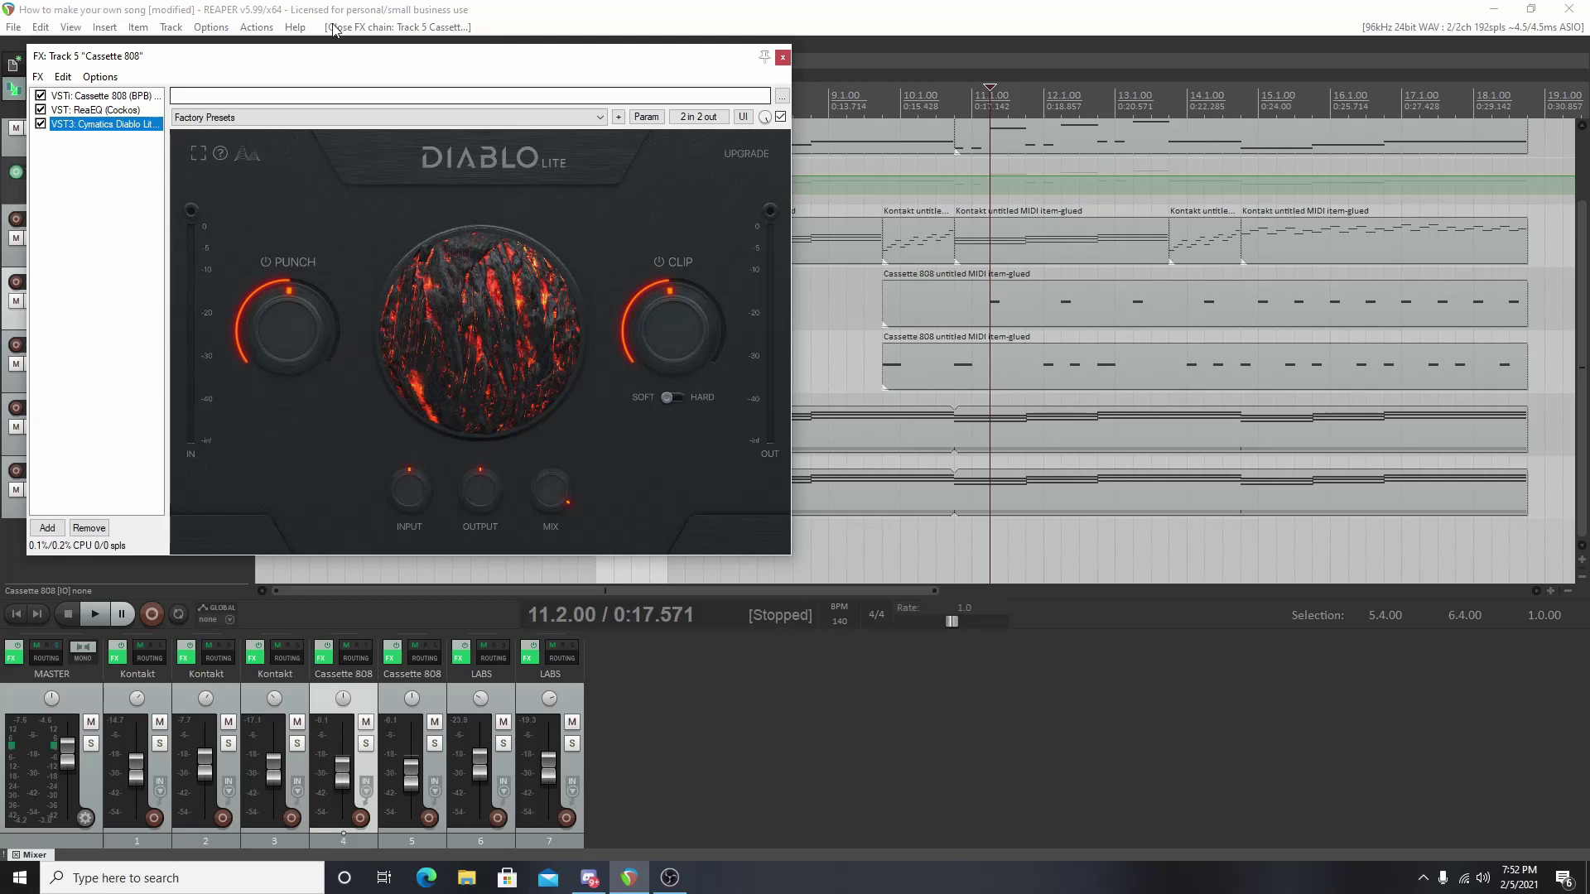
Step: Show track 5's ReaEQ curve, with band 1 as a 100 Hz low shelf
{"action": "left_click", "coordinate": [95, 109]}
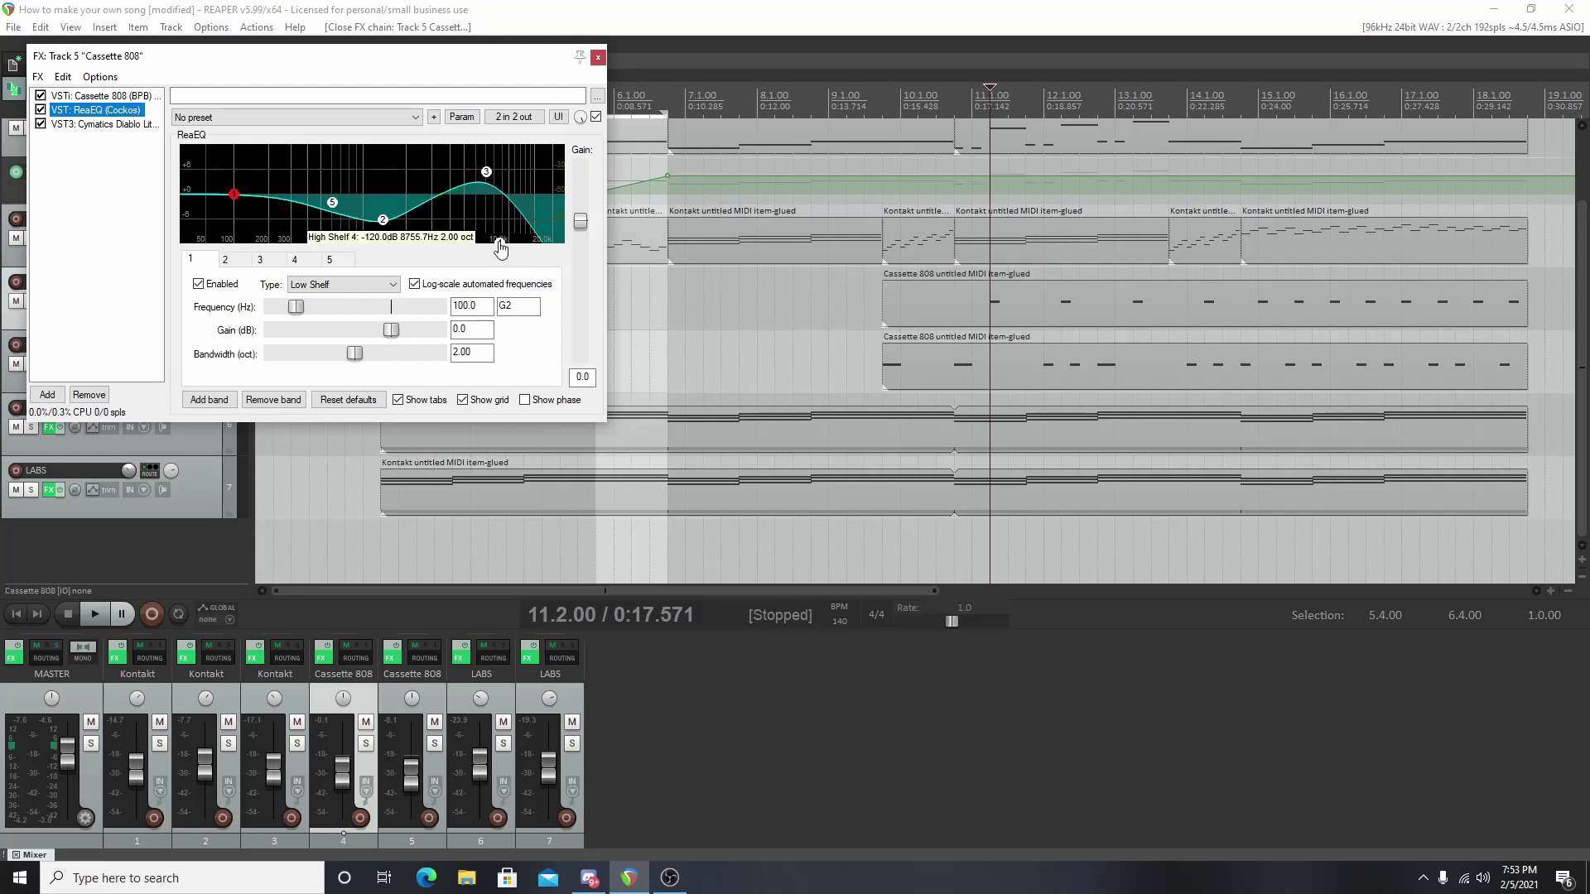
Step: Lower ReaEQ band 4's high shelf to -6.8 dB and solo track 5 to audition it
{"action": "left_click_drag", "start_coordinate": [500, 247], "coordinate": [566, 224]}
{"action": "key", "text": "space"}
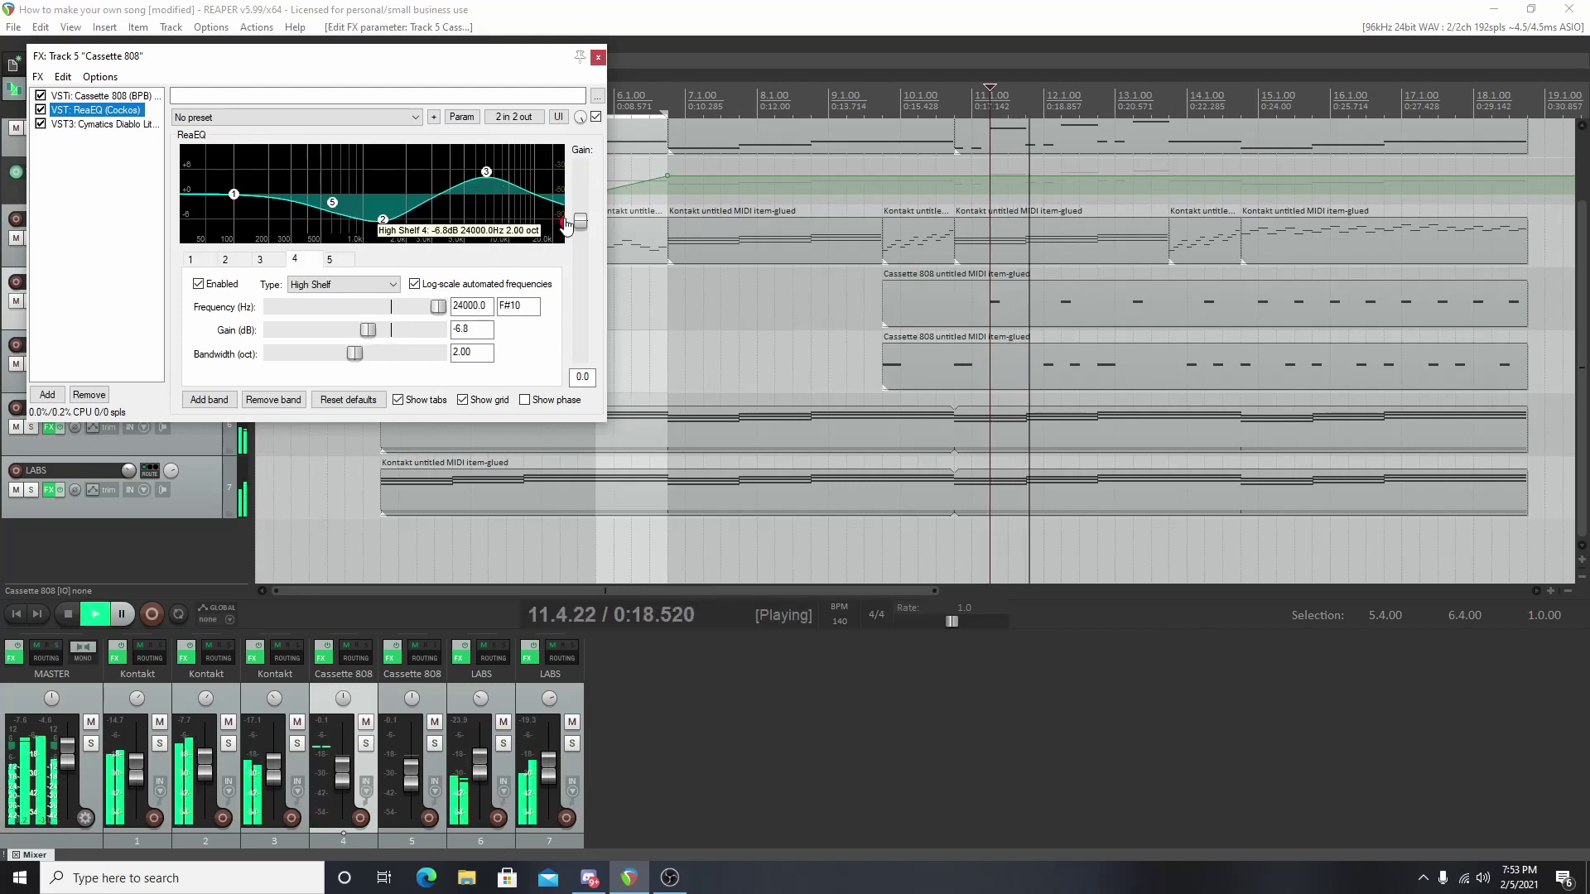
{"action": "left_click_drag", "start_coordinate": [216, 68], "coordinate": [439, 87]}
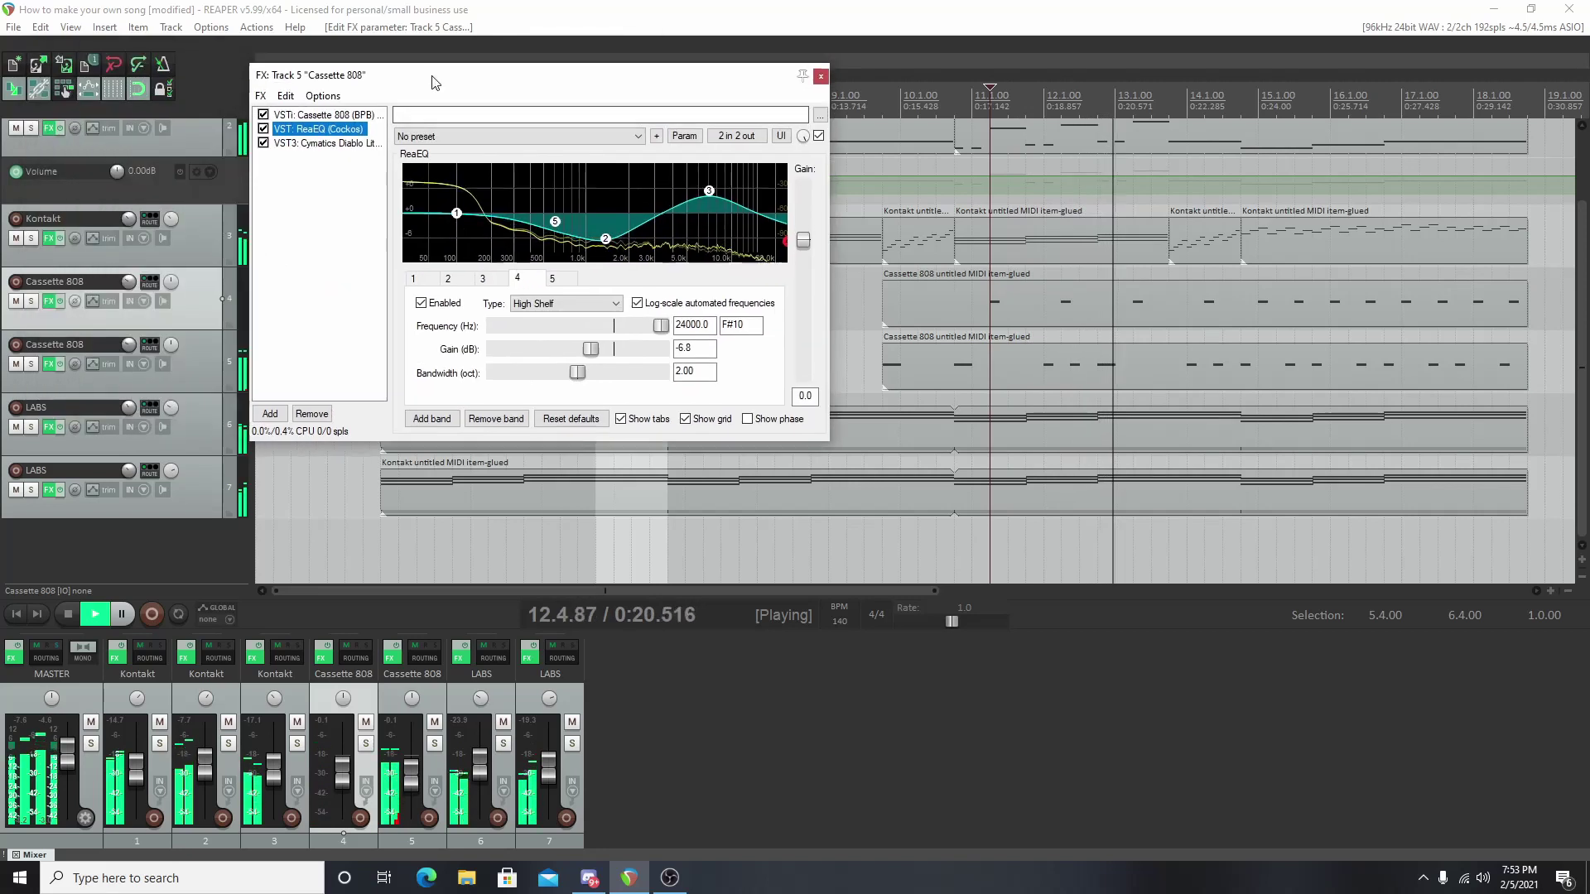
{"action": "left_click", "coordinate": [32, 302]}
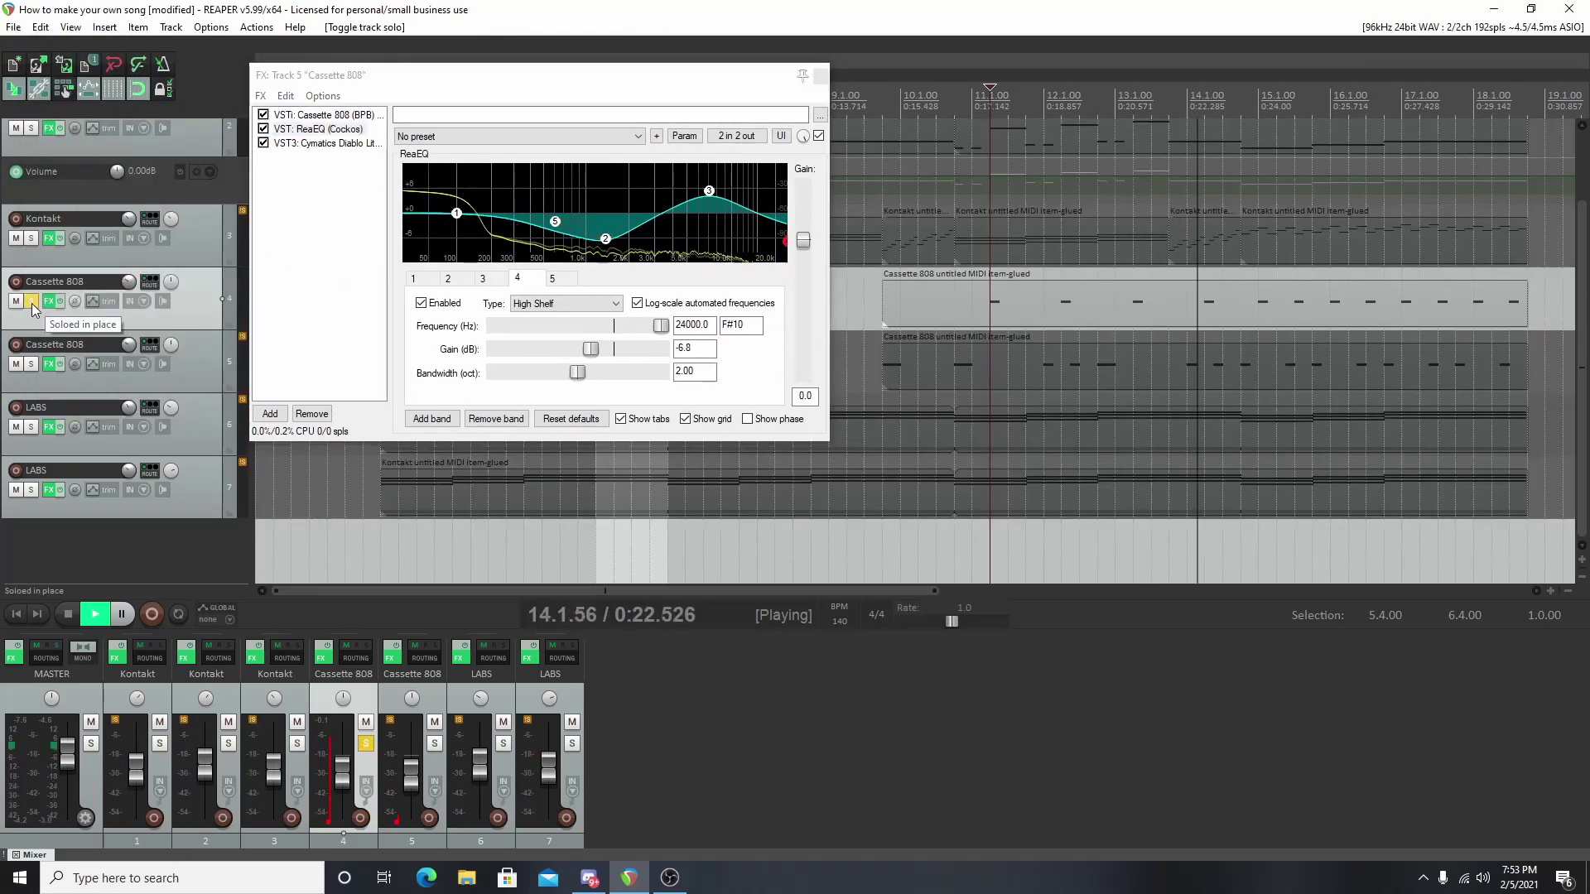
{"action": "left_click", "coordinate": [31, 301]}
{"action": "left_click", "coordinate": [32, 364]}
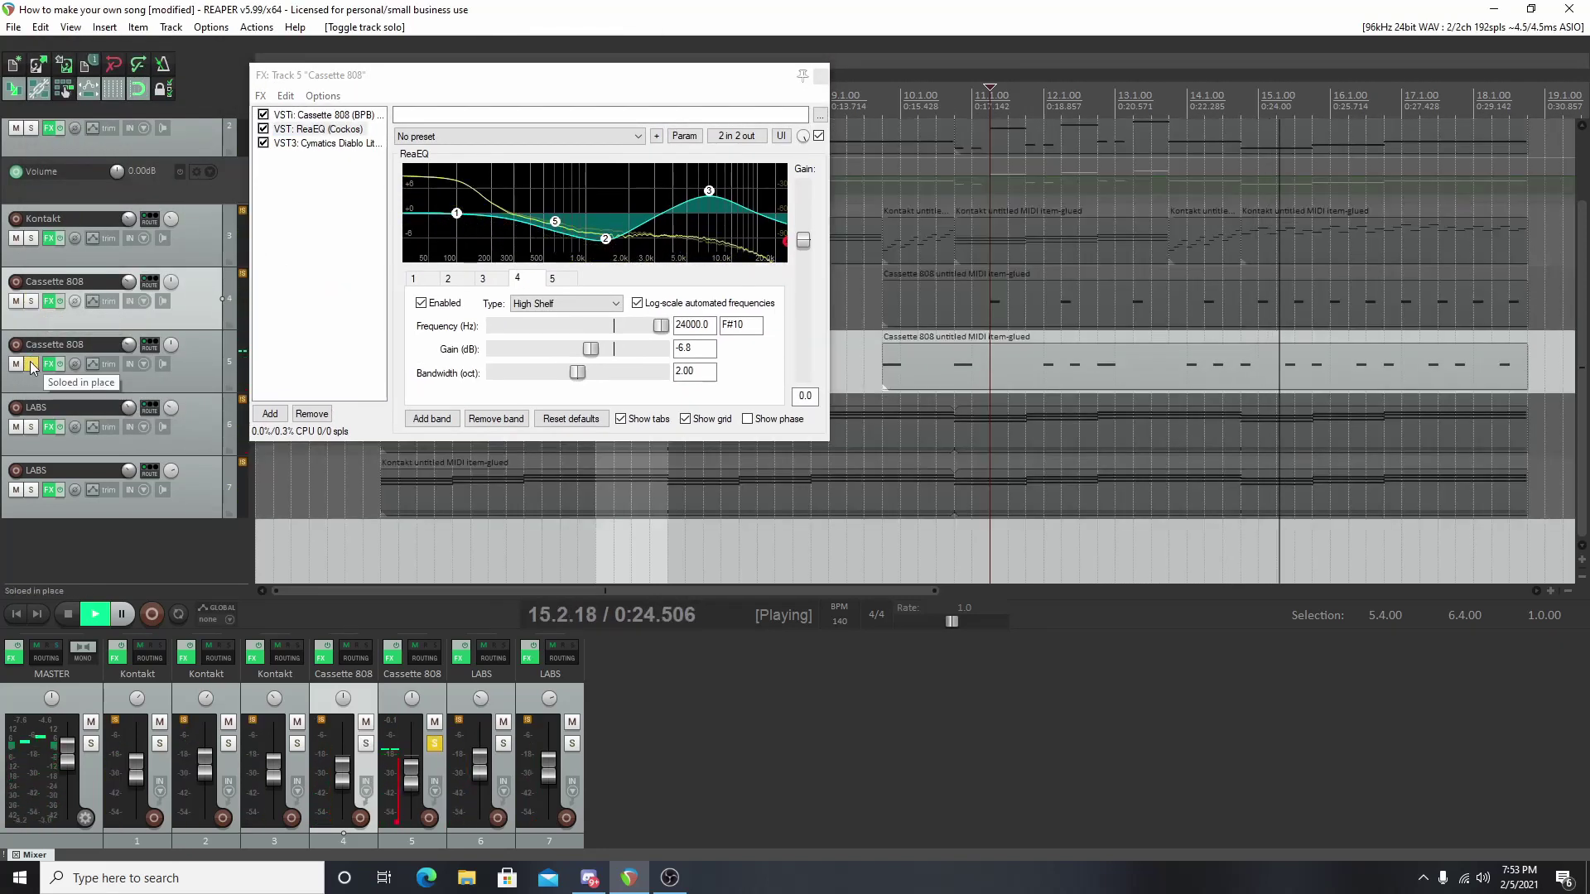
{"action": "key", "text": "space"}
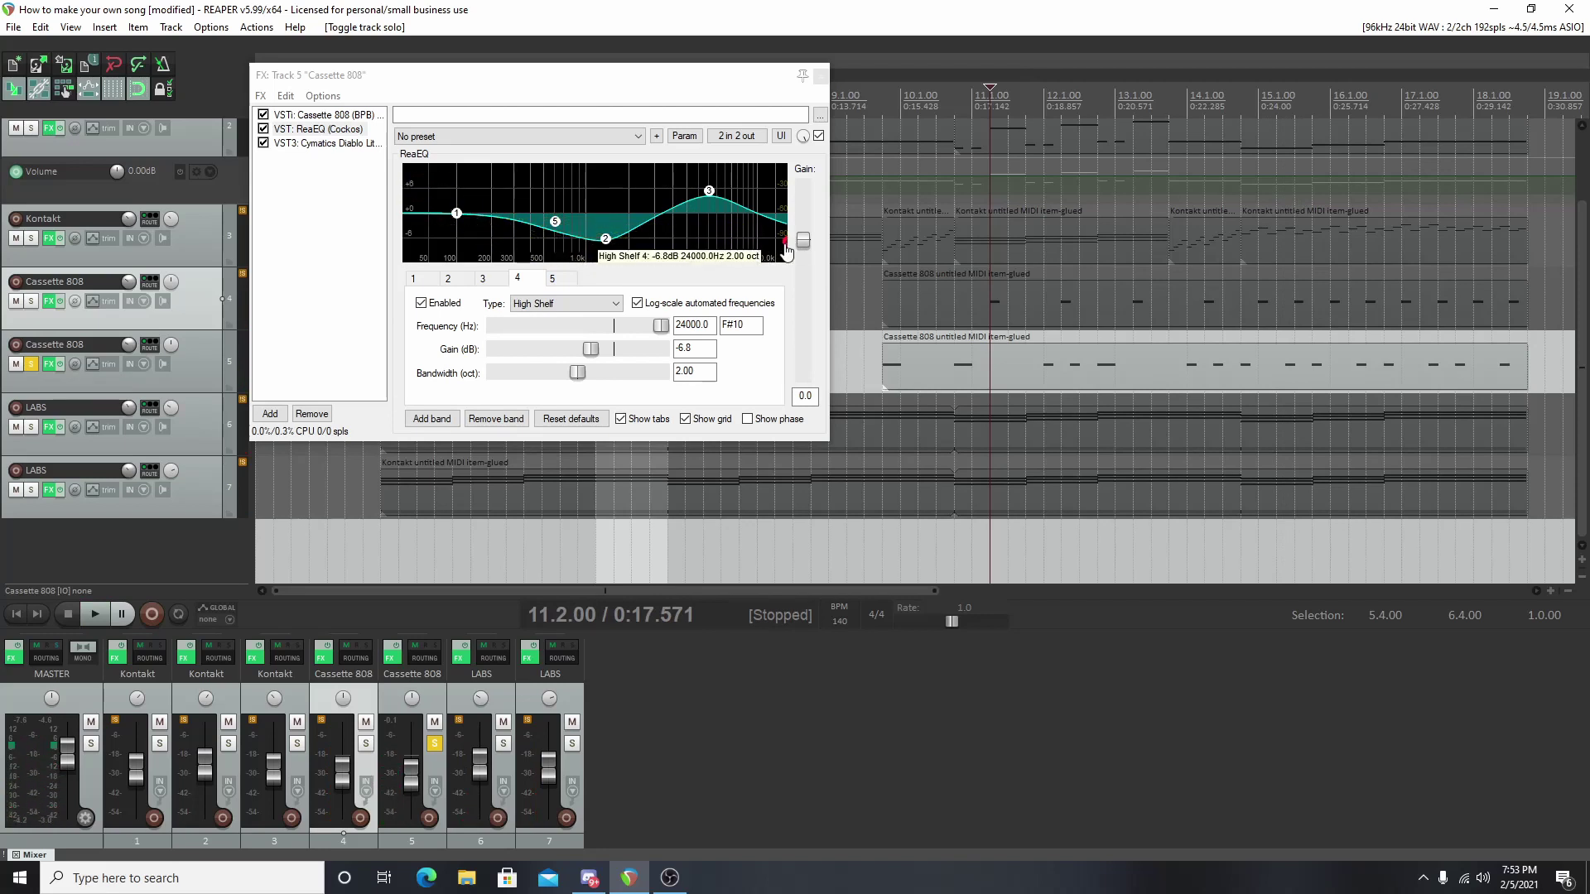
Step: Cut band 4 to -120 dB near 9 kHz and ease band 3's boost to 6.4 dB
{"action": "left_click_drag", "start_coordinate": [785, 248], "coordinate": [725, 358]}
{"action": "key", "text": "space"}
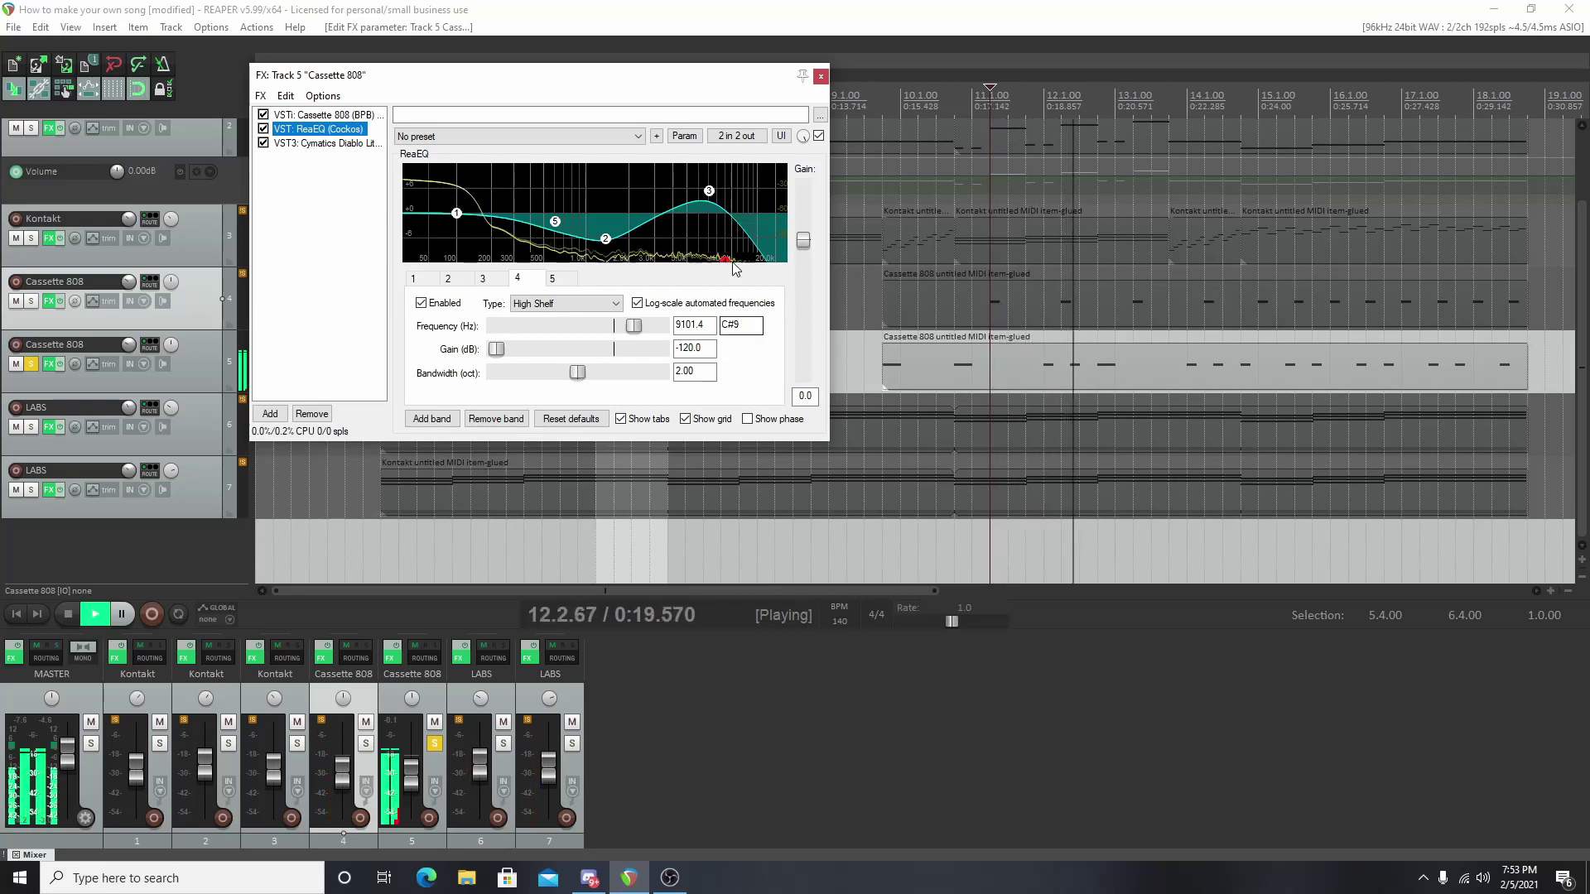
{"action": "left_click", "coordinate": [709, 190]}
{"action": "key", "text": "space"}
{"action": "left_click_drag", "start_coordinate": [712, 193], "coordinate": [712, 195]}
{"action": "key", "text": "space"}
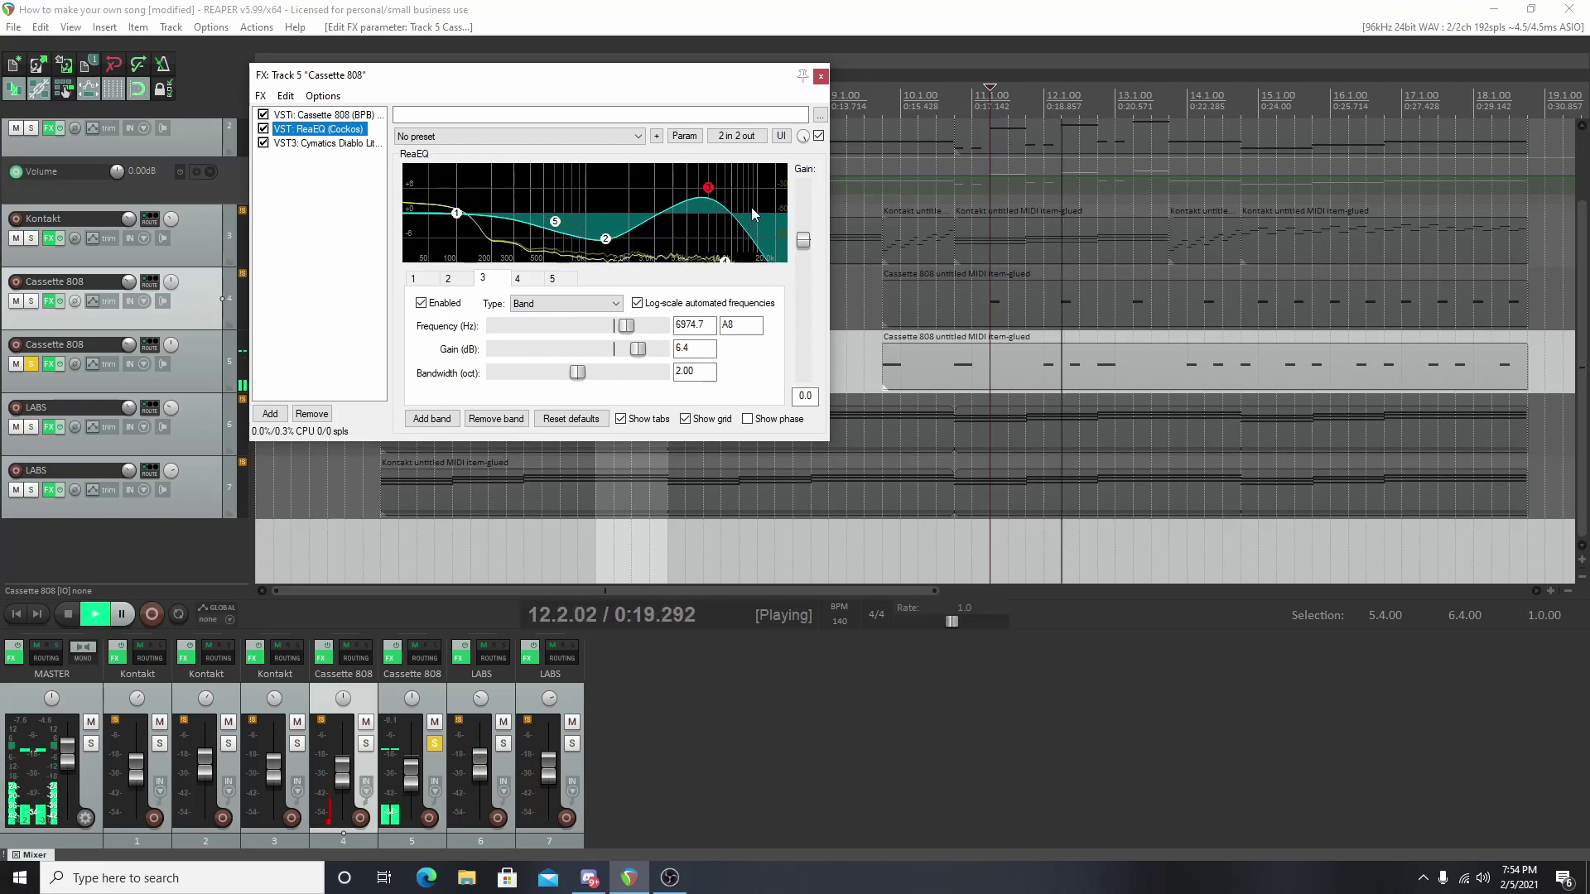
{"action": "key", "text": "space"}
Step: Move band 5 to boost 4.8 dB at 102.6 Hz, then close the effects window
{"action": "mouse_move", "coordinate": [604, 248]}
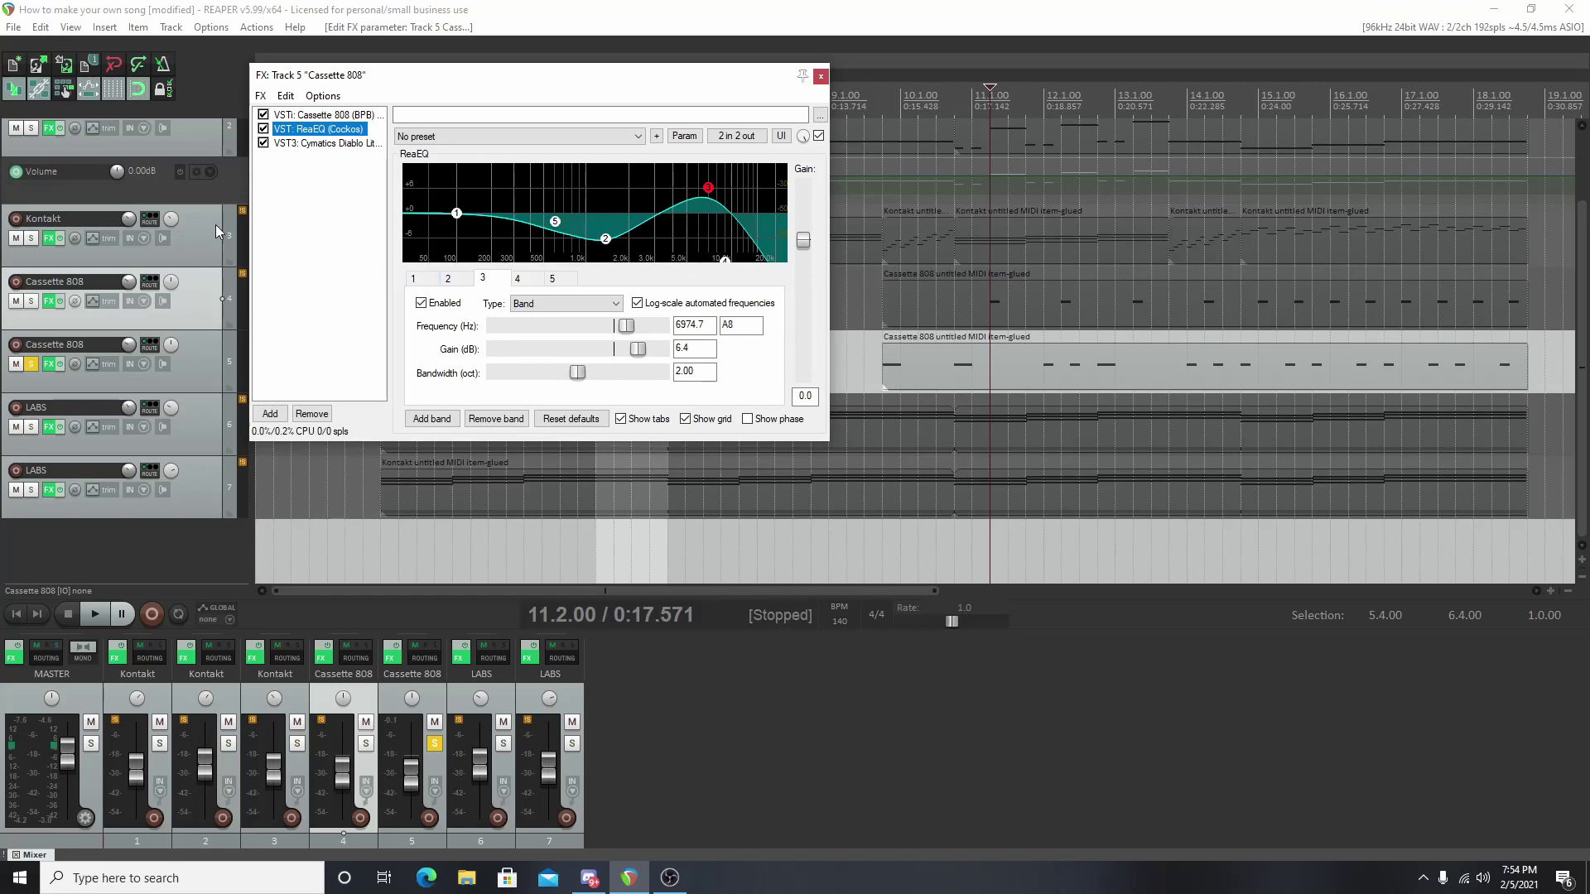
{"action": "key", "text": "space"}
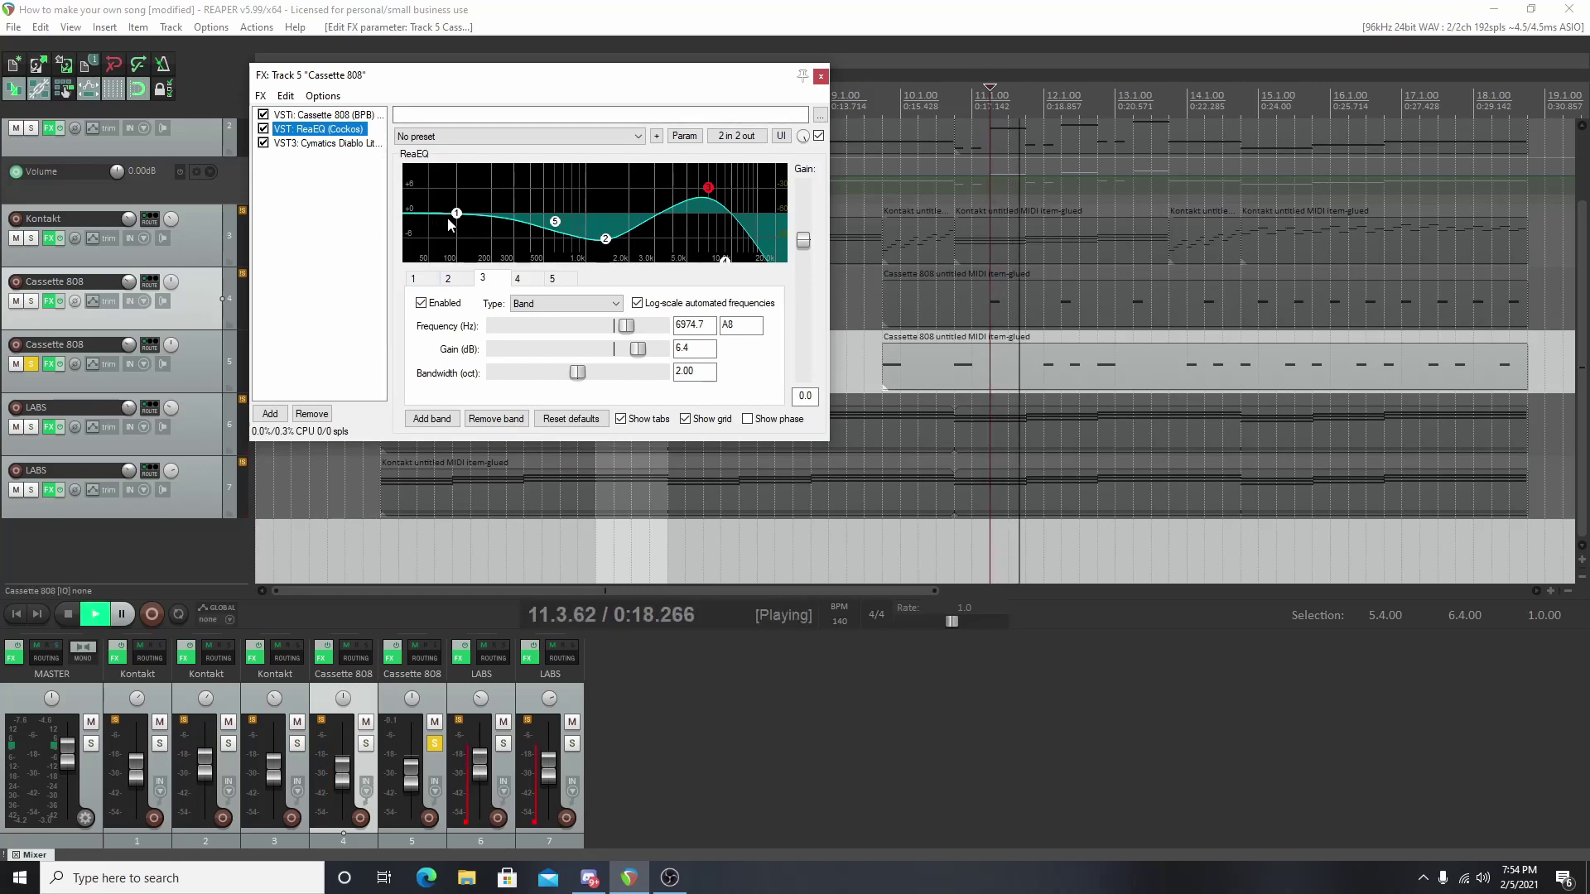
{"action": "mouse_move", "coordinate": [555, 225]}
{"action": "left_click_drag", "start_coordinate": [555, 225], "coordinate": [462, 202]}
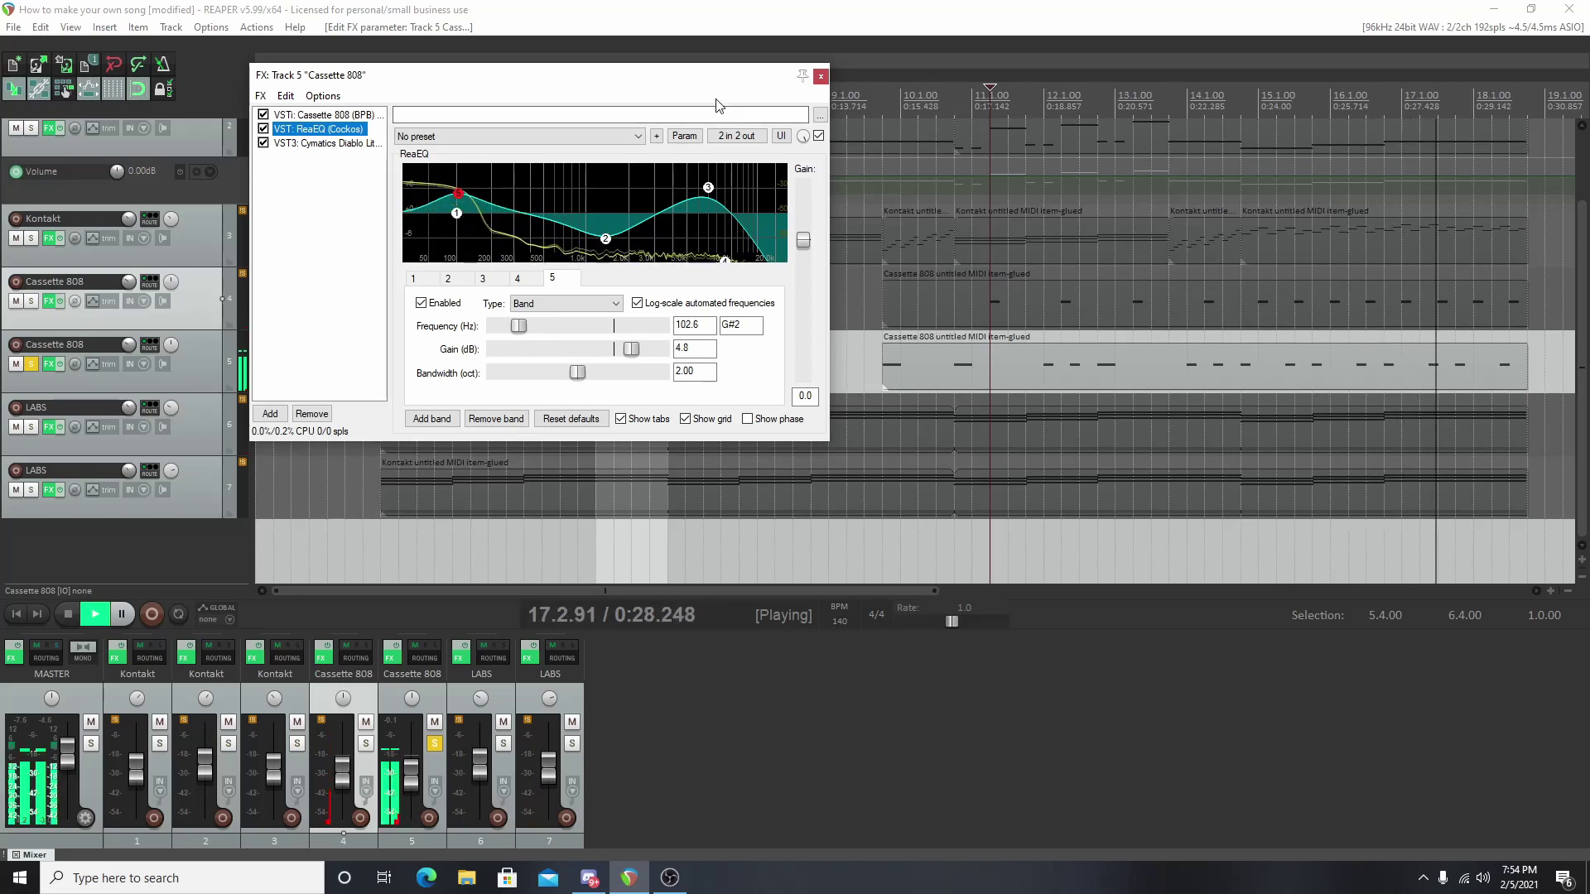
{"action": "key", "text": "space"}
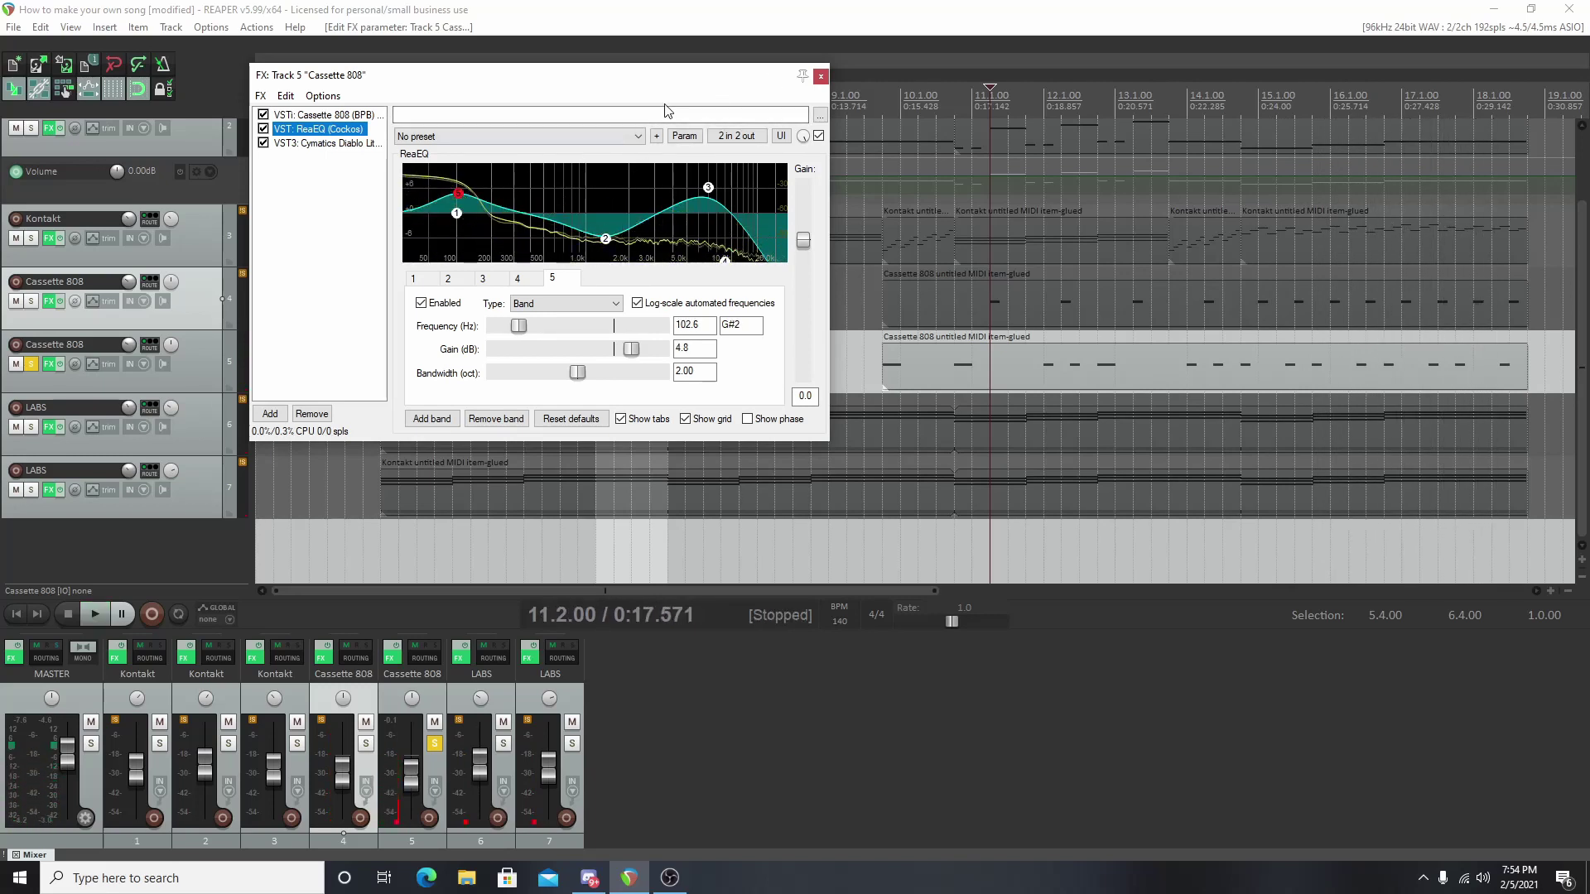
{"action": "left_click", "coordinate": [820, 75]}
Step: Unsolo track 5 and audition LABS track 6's ReaEQ solo, then unsolo it
{"action": "left_click", "coordinate": [33, 365]}
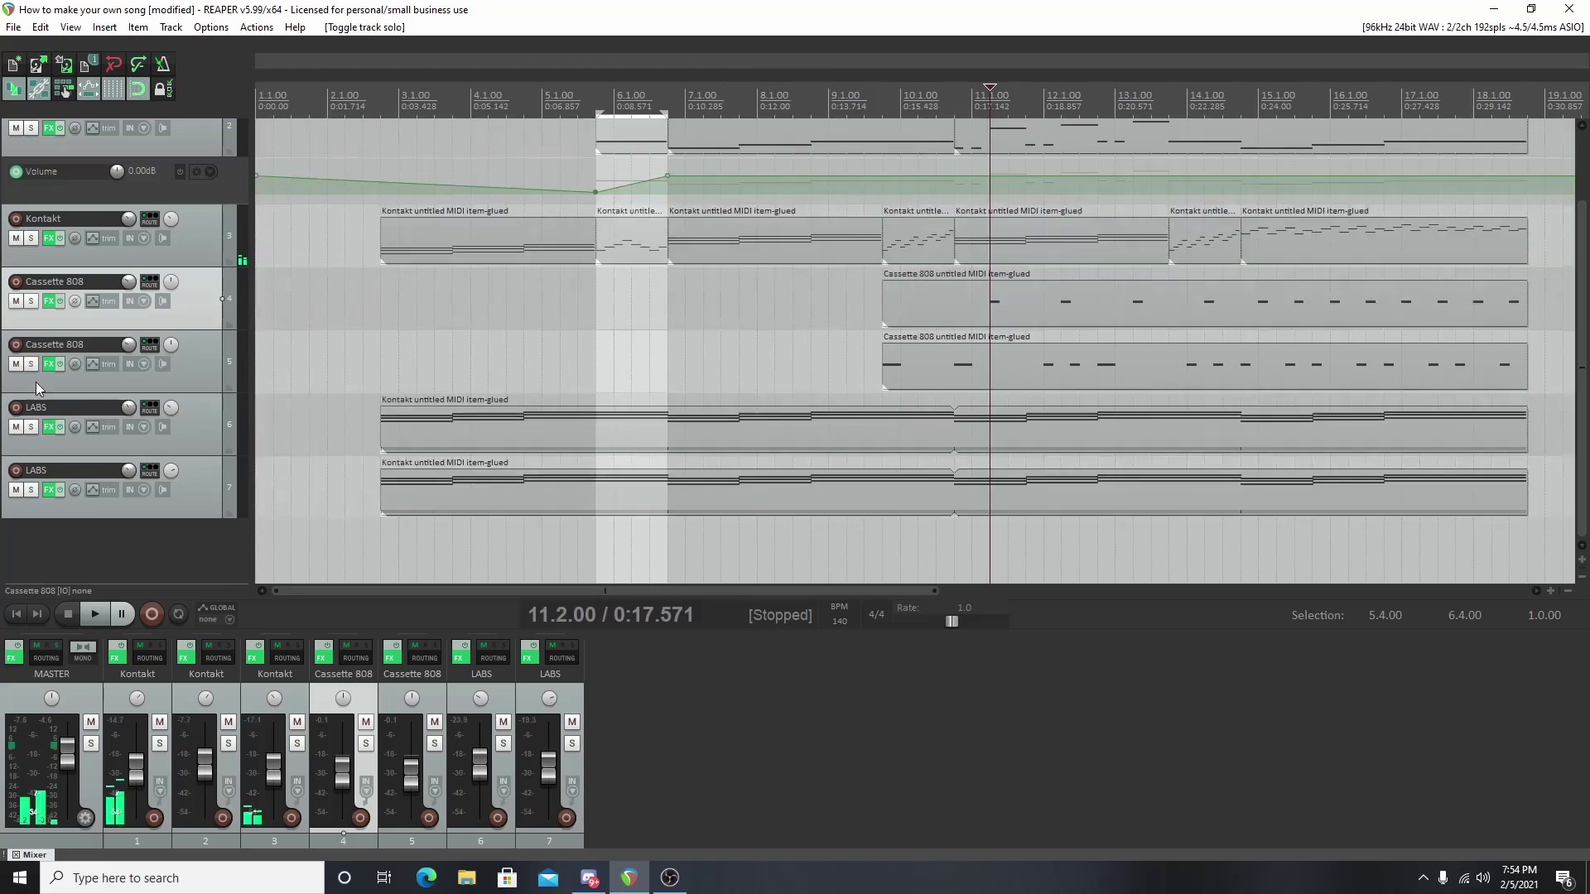
{"action": "left_click", "coordinate": [46, 425]}
{"action": "left_click", "coordinate": [32, 427]}
{"action": "key", "text": "space"}
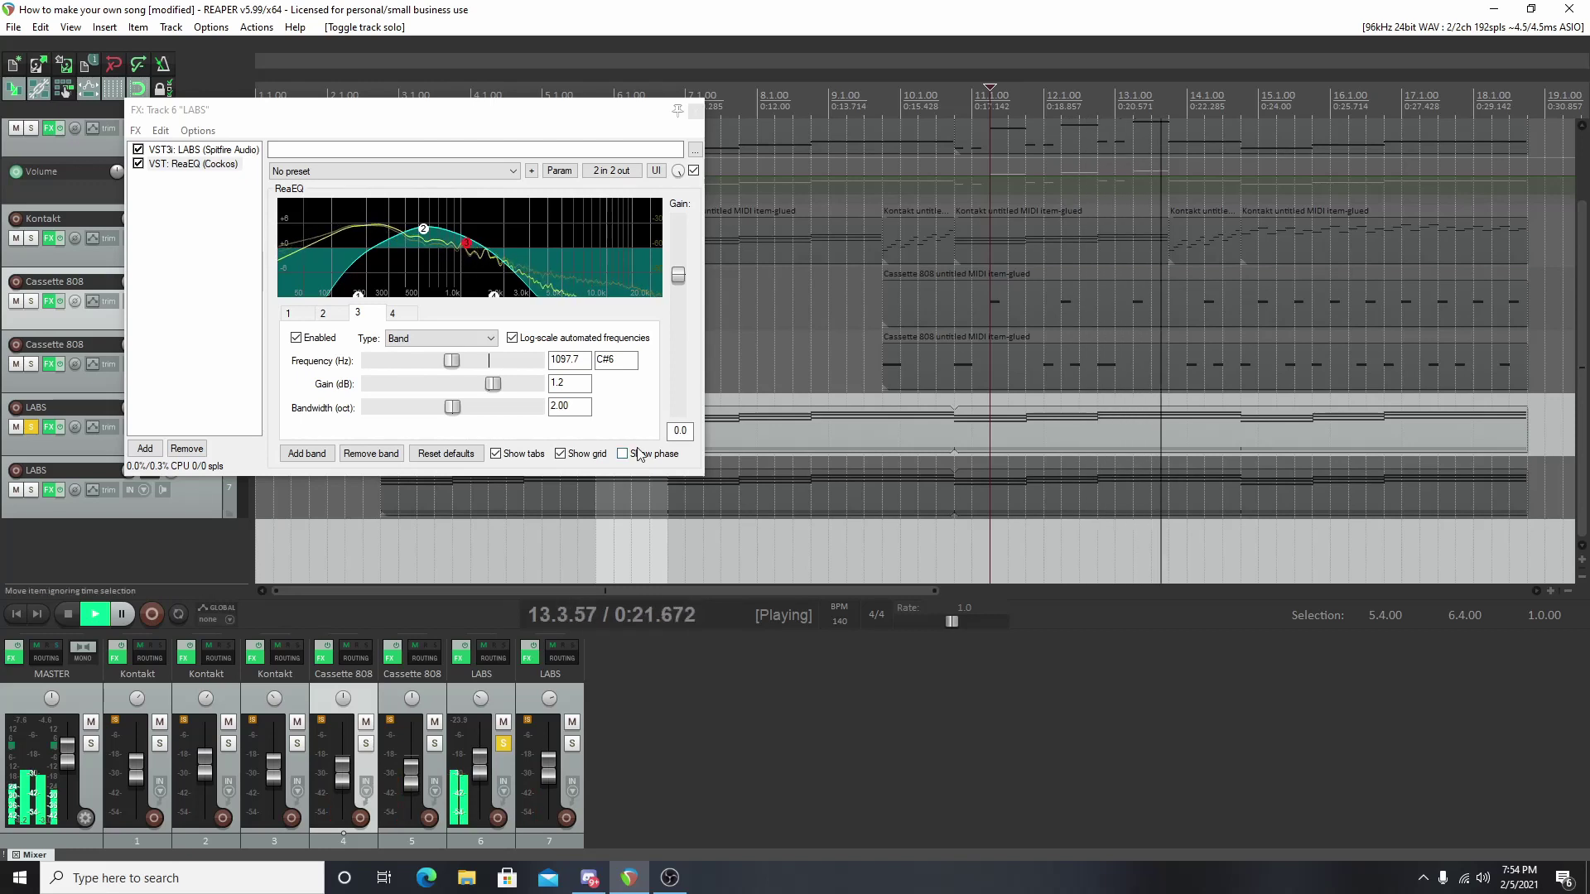
{"action": "left_click", "coordinate": [30, 426]}
{"action": "key", "text": "space"}
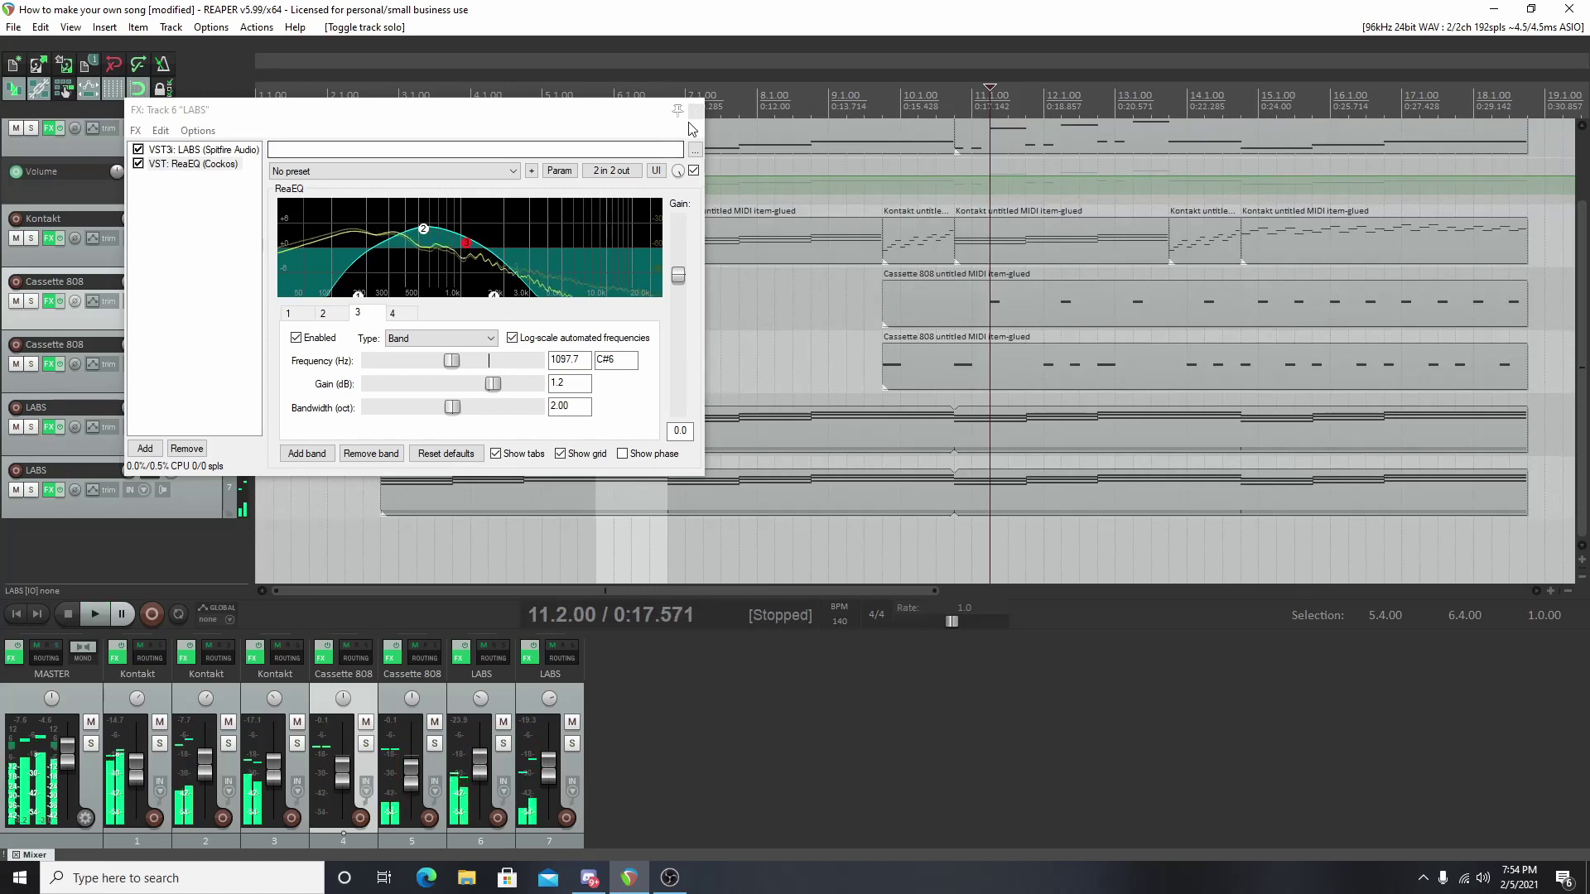
{"action": "left_click", "coordinate": [49, 426]}
Step: Audition LABS track 7's ReaEQ solo, then close its FX chain and unsolo it
{"action": "left_click", "coordinate": [51, 490]}
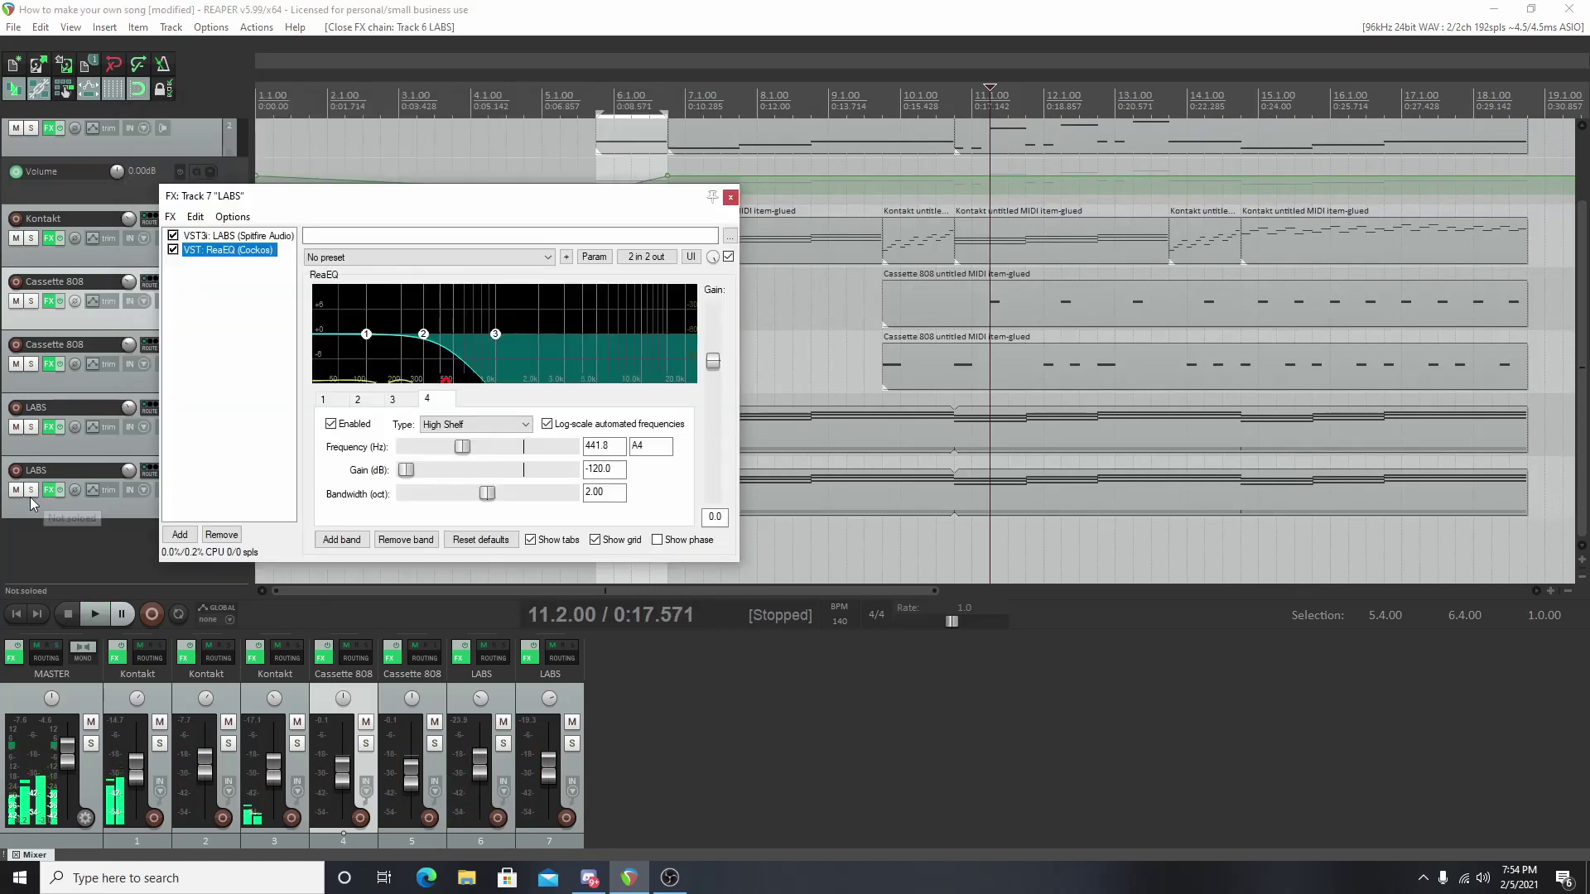
{"action": "left_click", "coordinate": [31, 489]}
{"action": "key", "text": "space"}
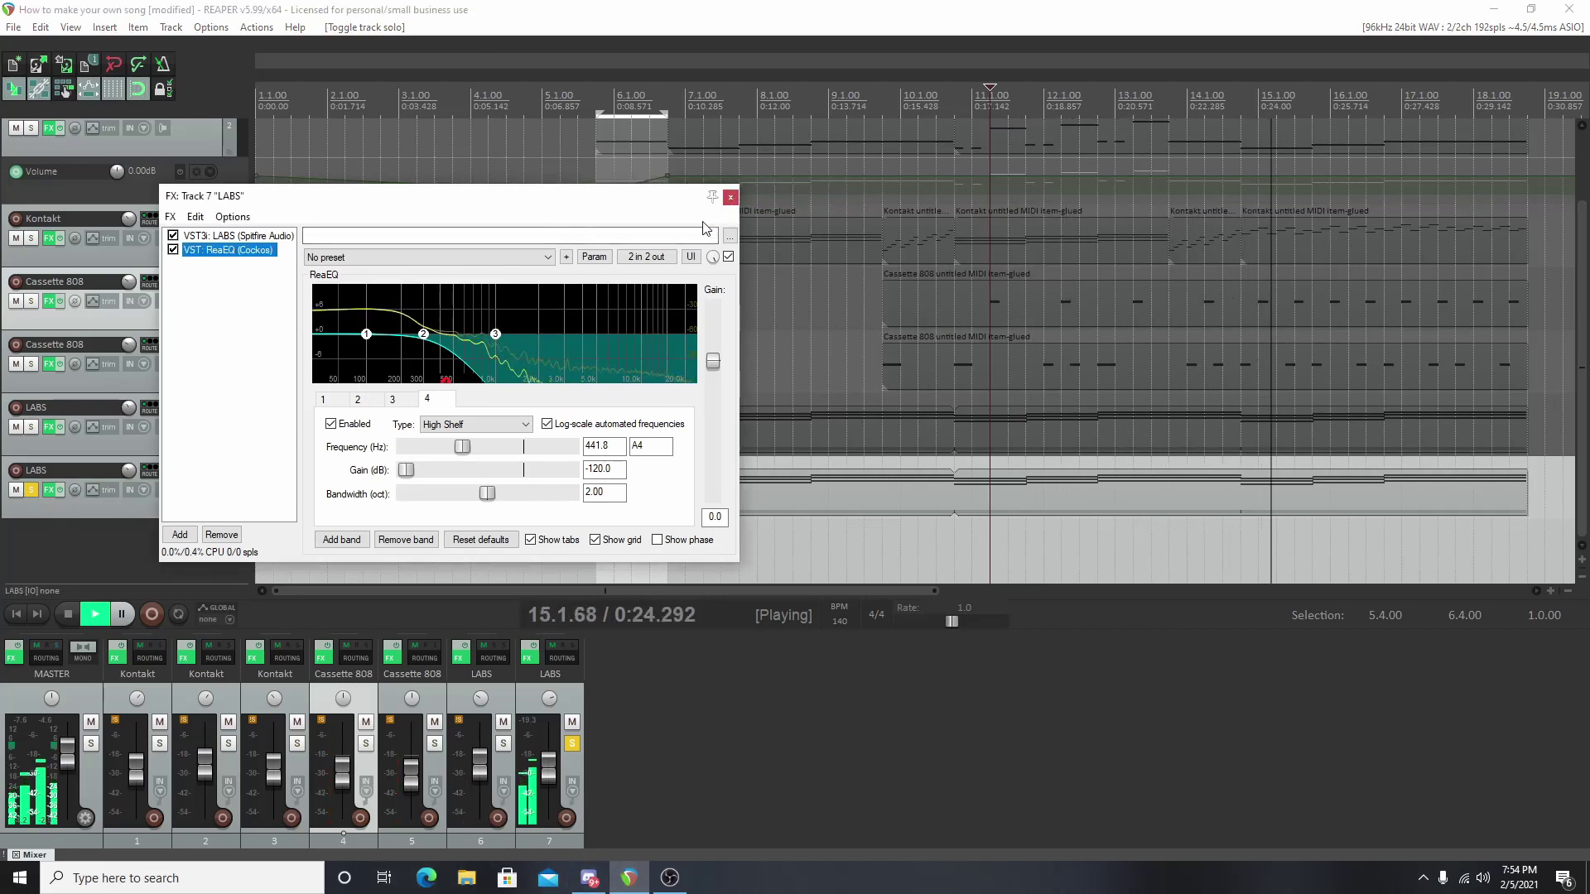
{"action": "left_click", "coordinate": [733, 199]}
{"action": "key", "text": "space"}
{"action": "left_click", "coordinate": [30, 490]}
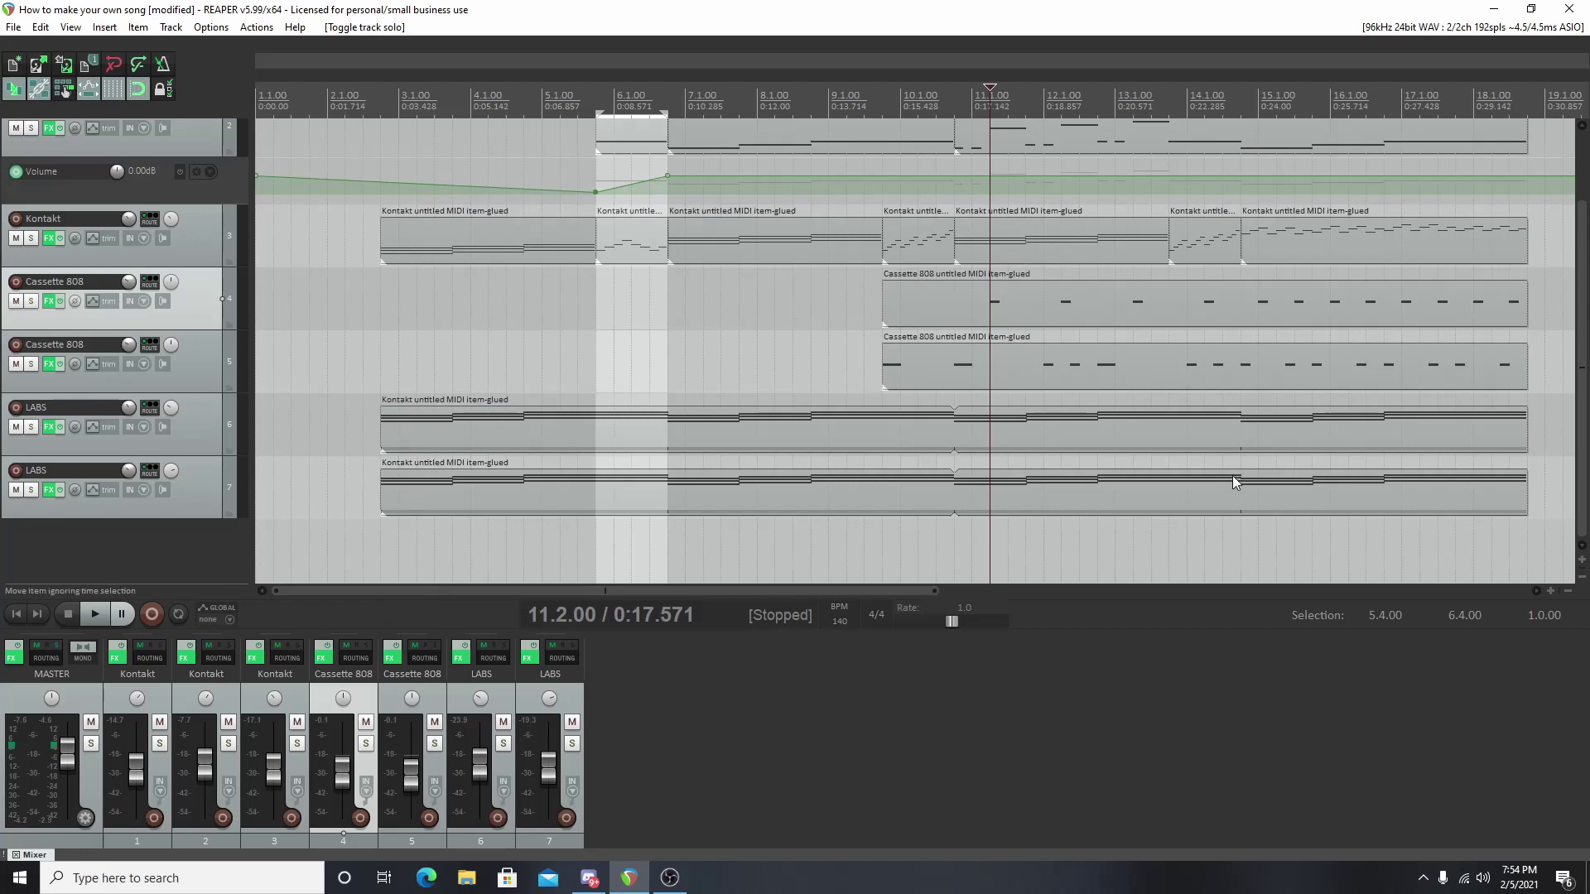
{"action": "left_click_drag", "start_coordinate": [1583, 269], "coordinate": [1583, 192]}
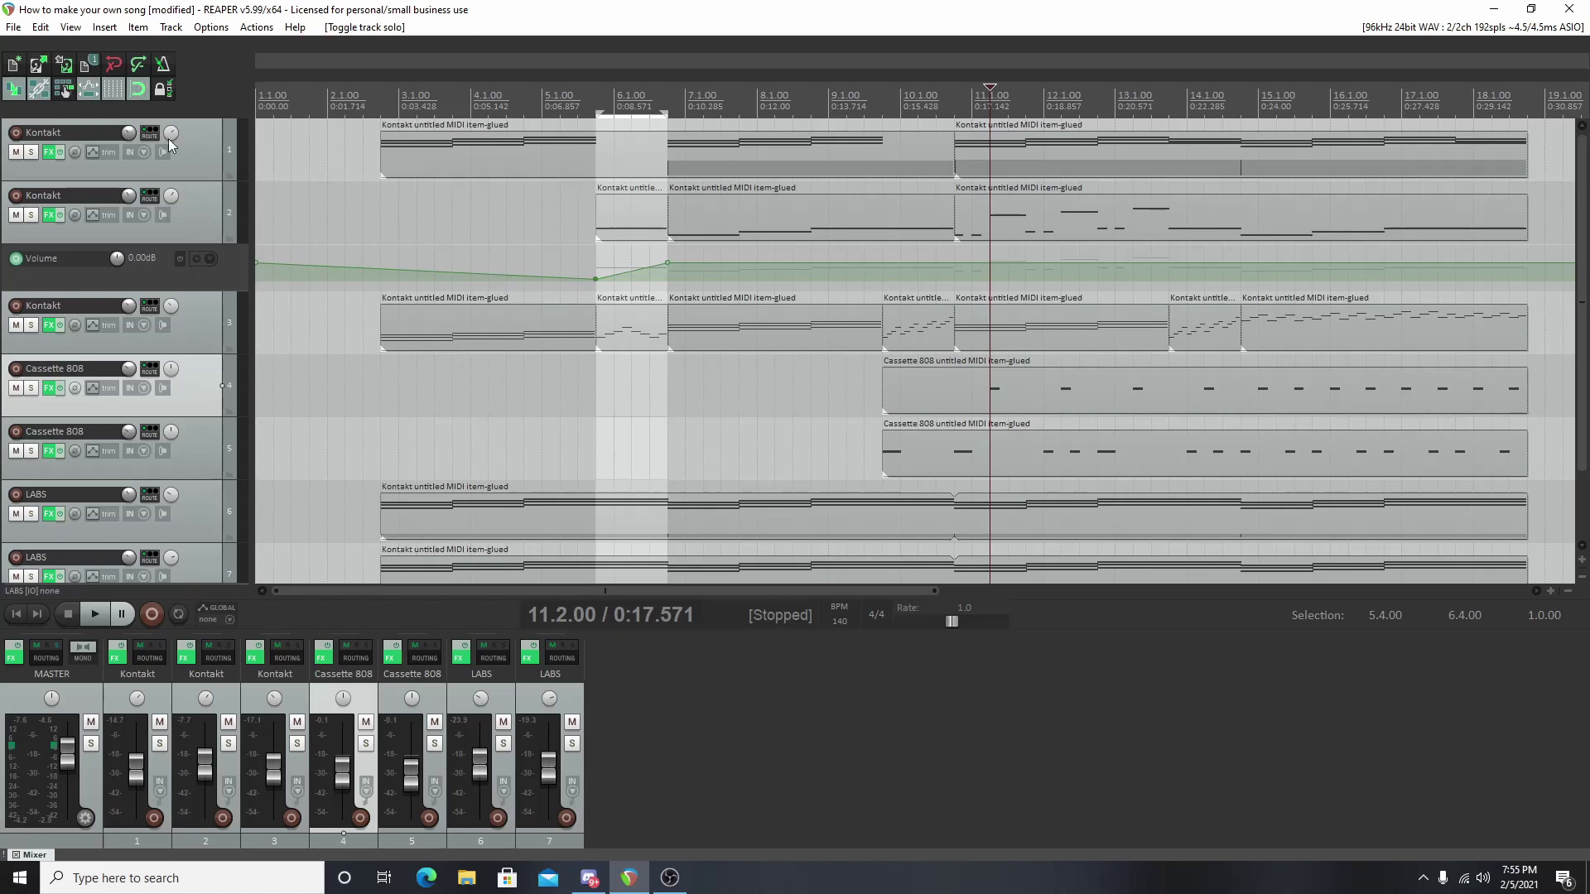
{"action": "mouse_move", "coordinate": [166, 141]}
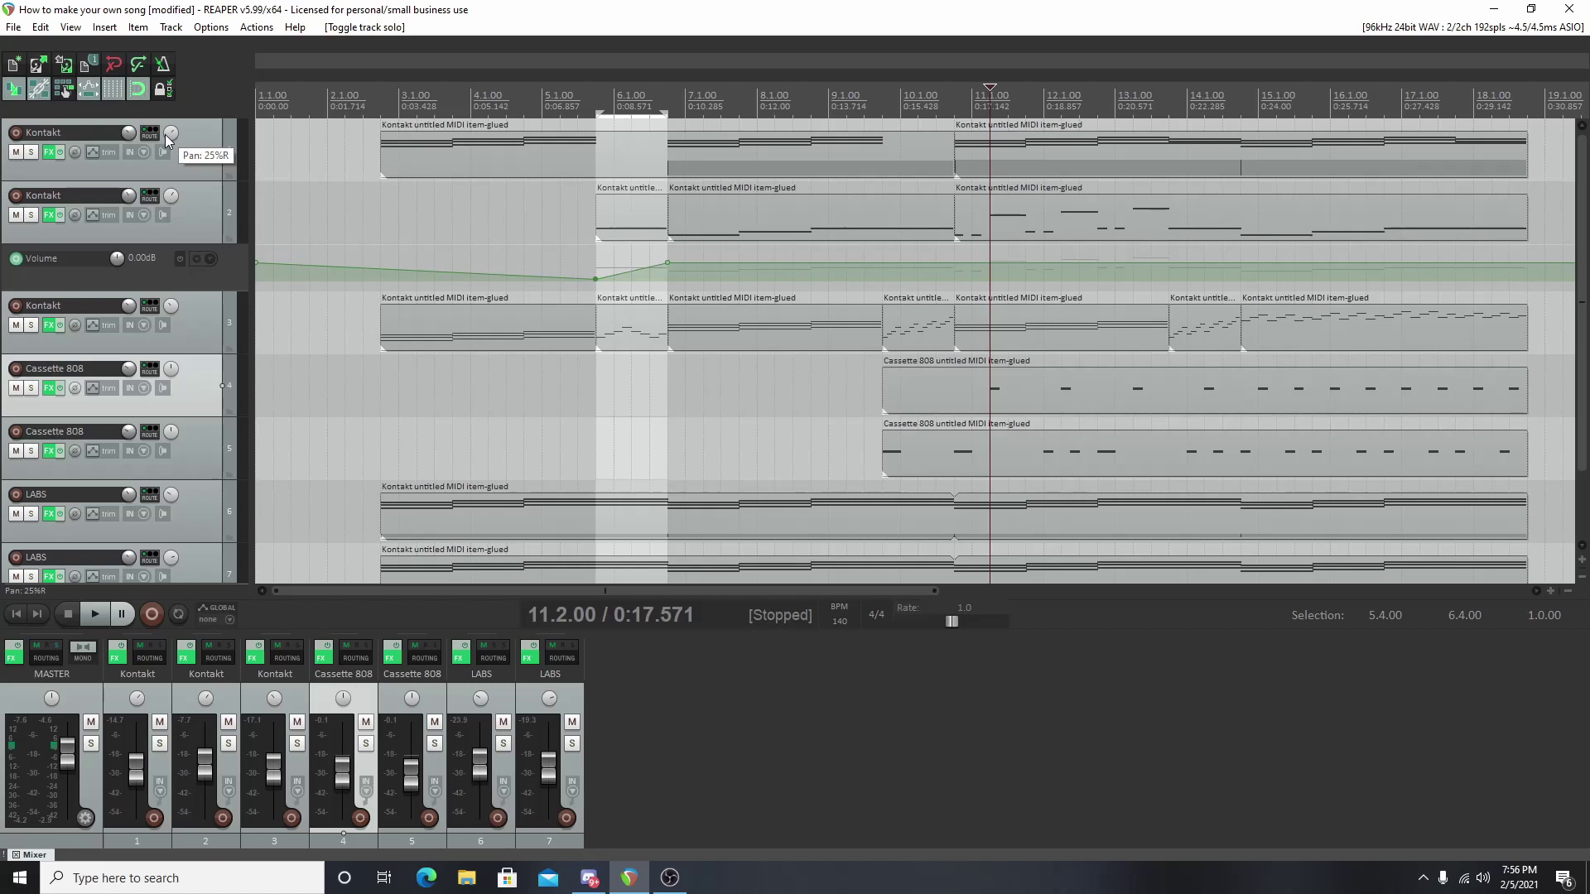
Step: Compare the master output in mono and stereo, then play from bar 2.4
{"action": "left_click", "coordinate": [76, 647]}
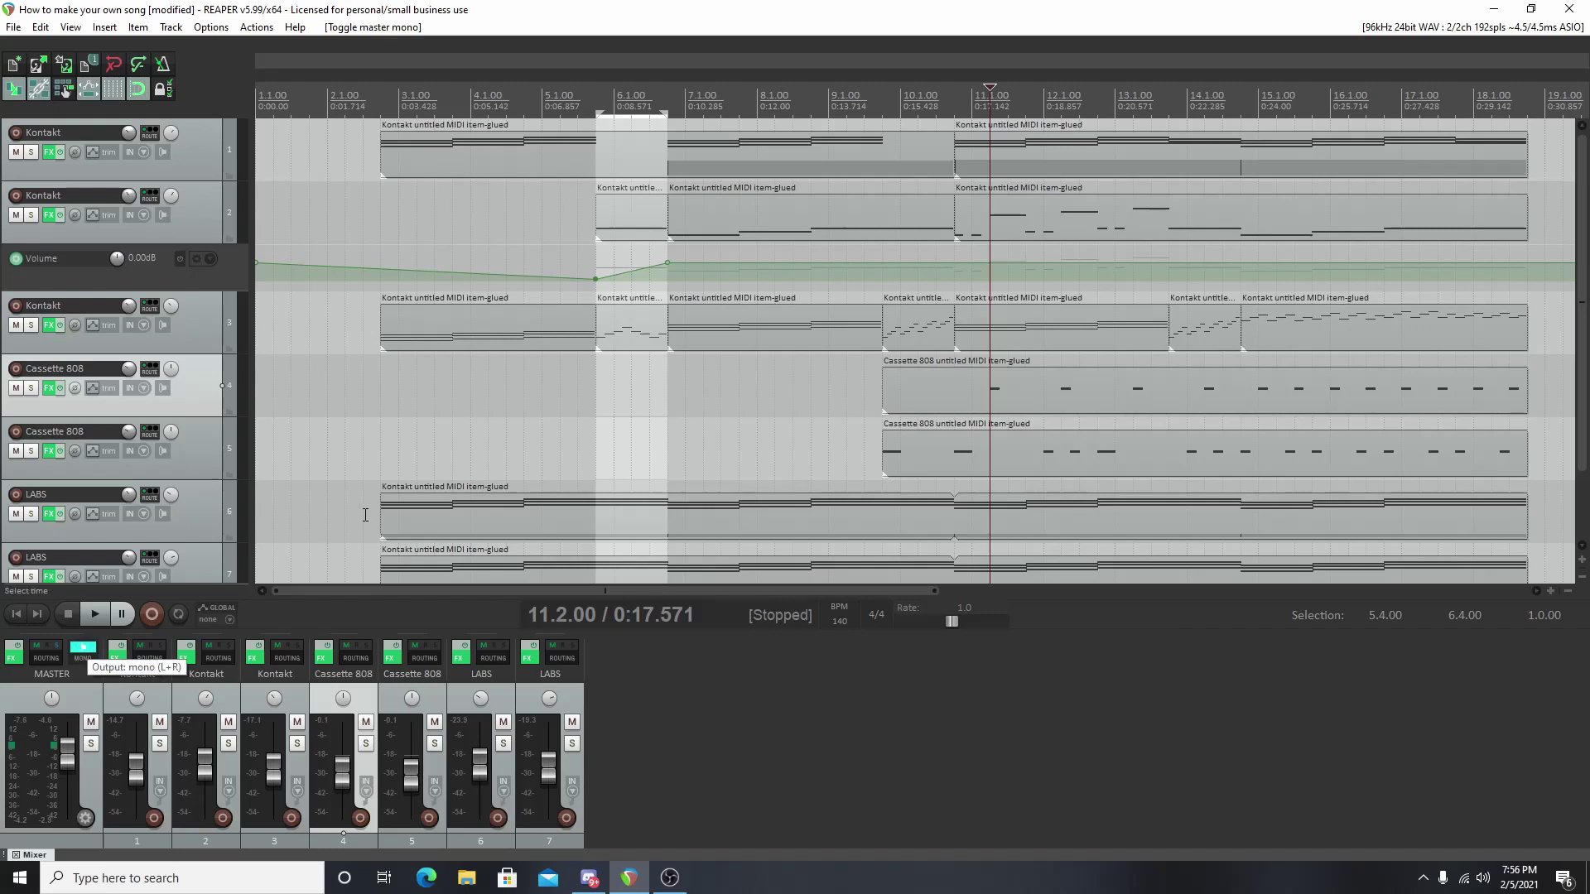
{"action": "left_click", "coordinate": [83, 658]}
{"action": "left_click", "coordinate": [83, 658]}
{"action": "left_click", "coordinate": [82, 650]}
{"action": "left_click", "coordinate": [381, 99]}
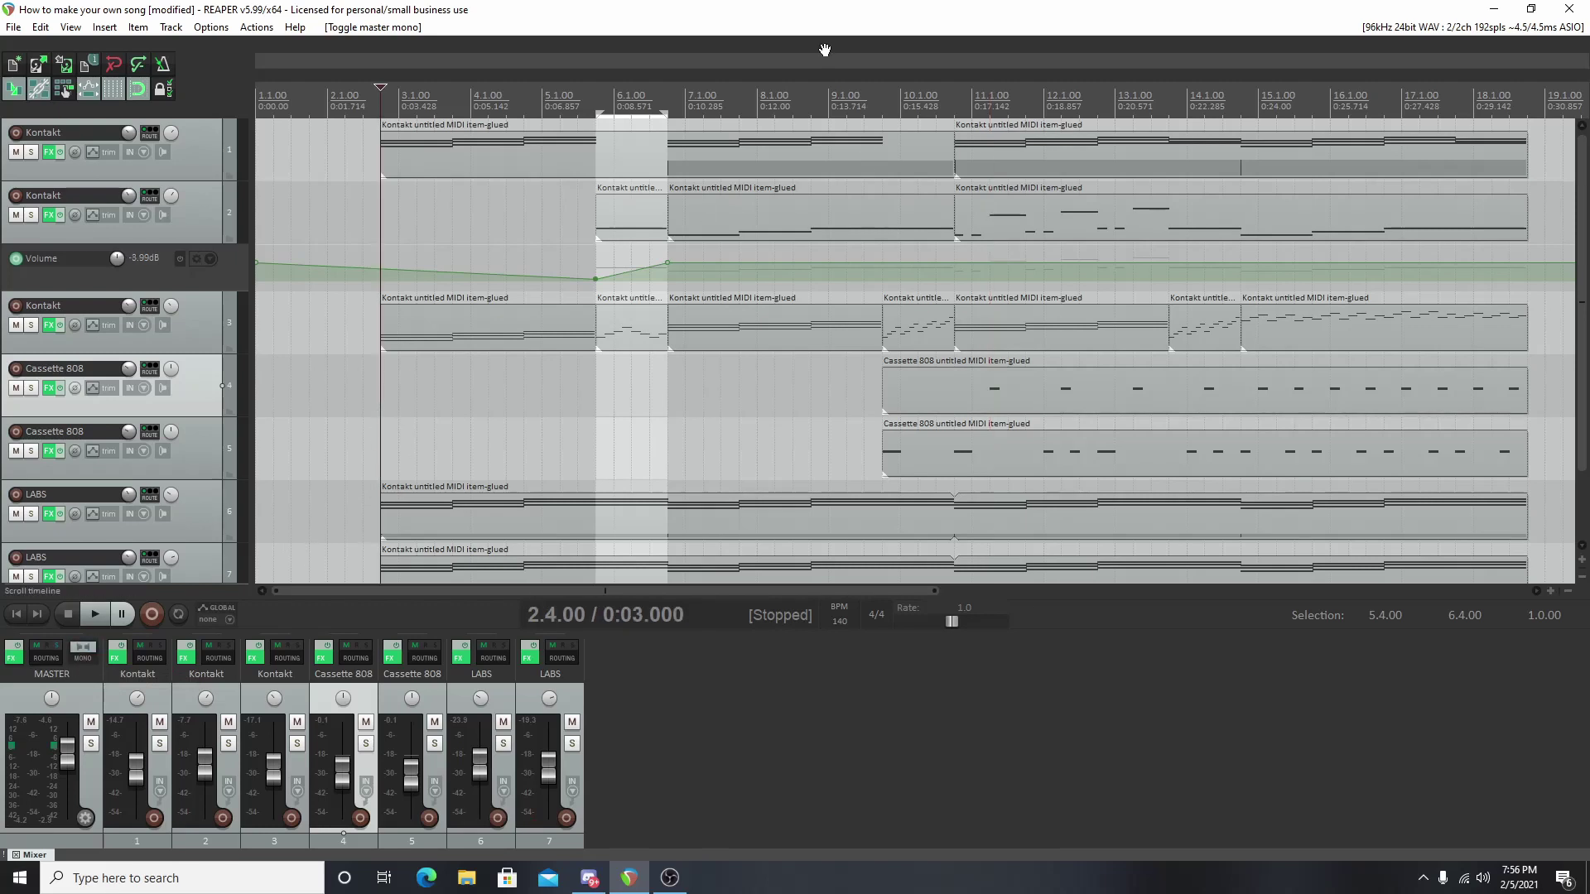
{"action": "key", "text": "space"}
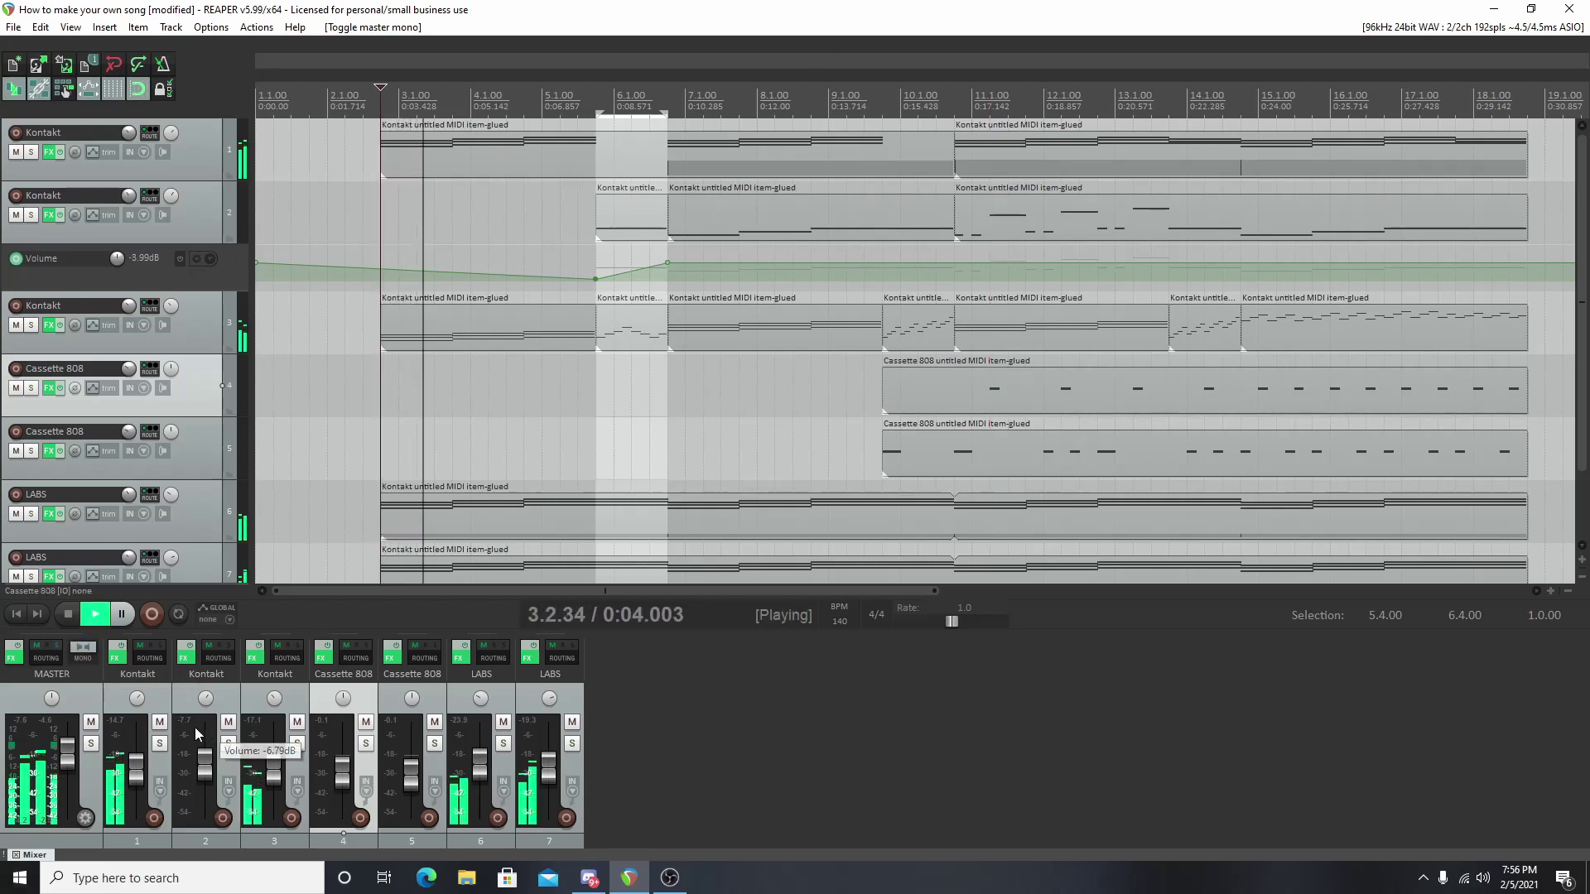
{"action": "key", "text": "space"}
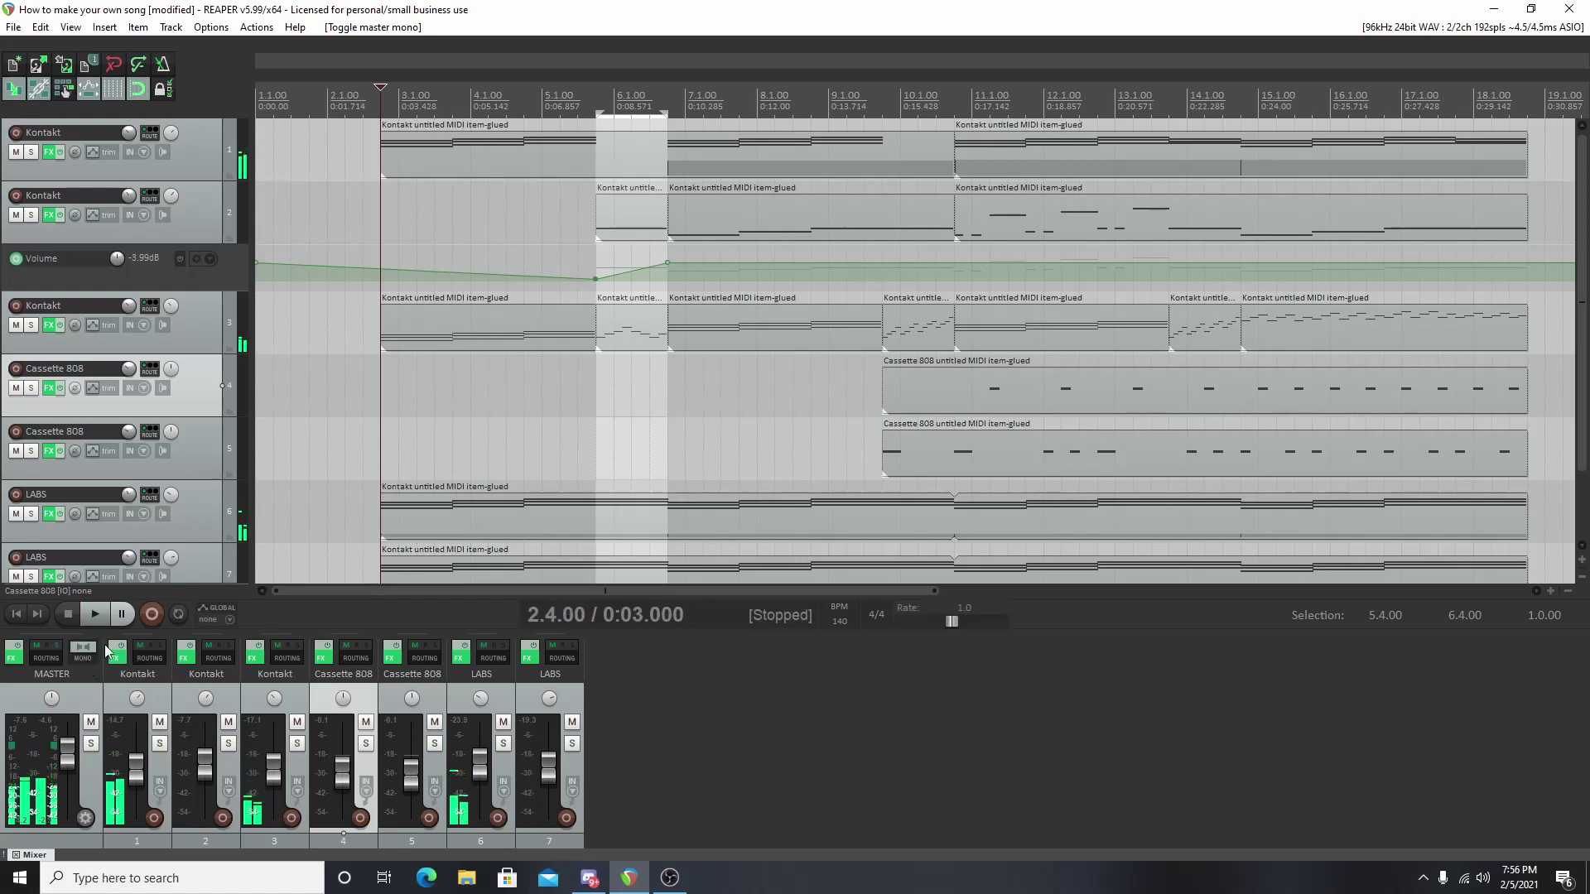
Step: Play the mono mix from bars 5.4 and 9.4, lowering track 3's volume to -5.79 dB
{"action": "left_click", "coordinate": [85, 653]}
{"action": "key", "text": "space"}
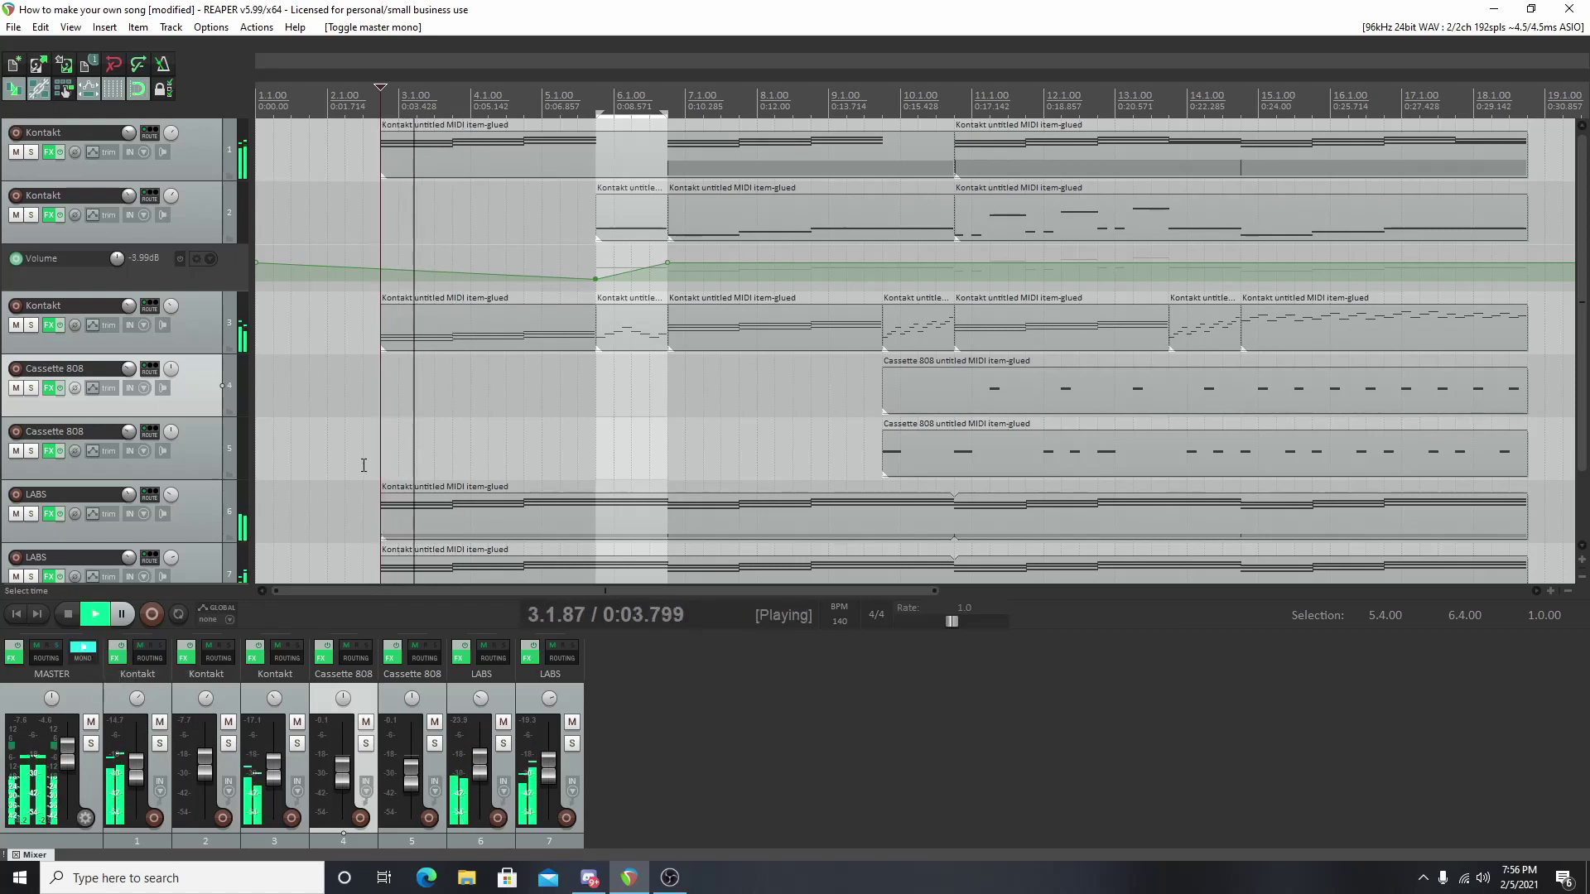
{"action": "left_click", "coordinate": [592, 408]}
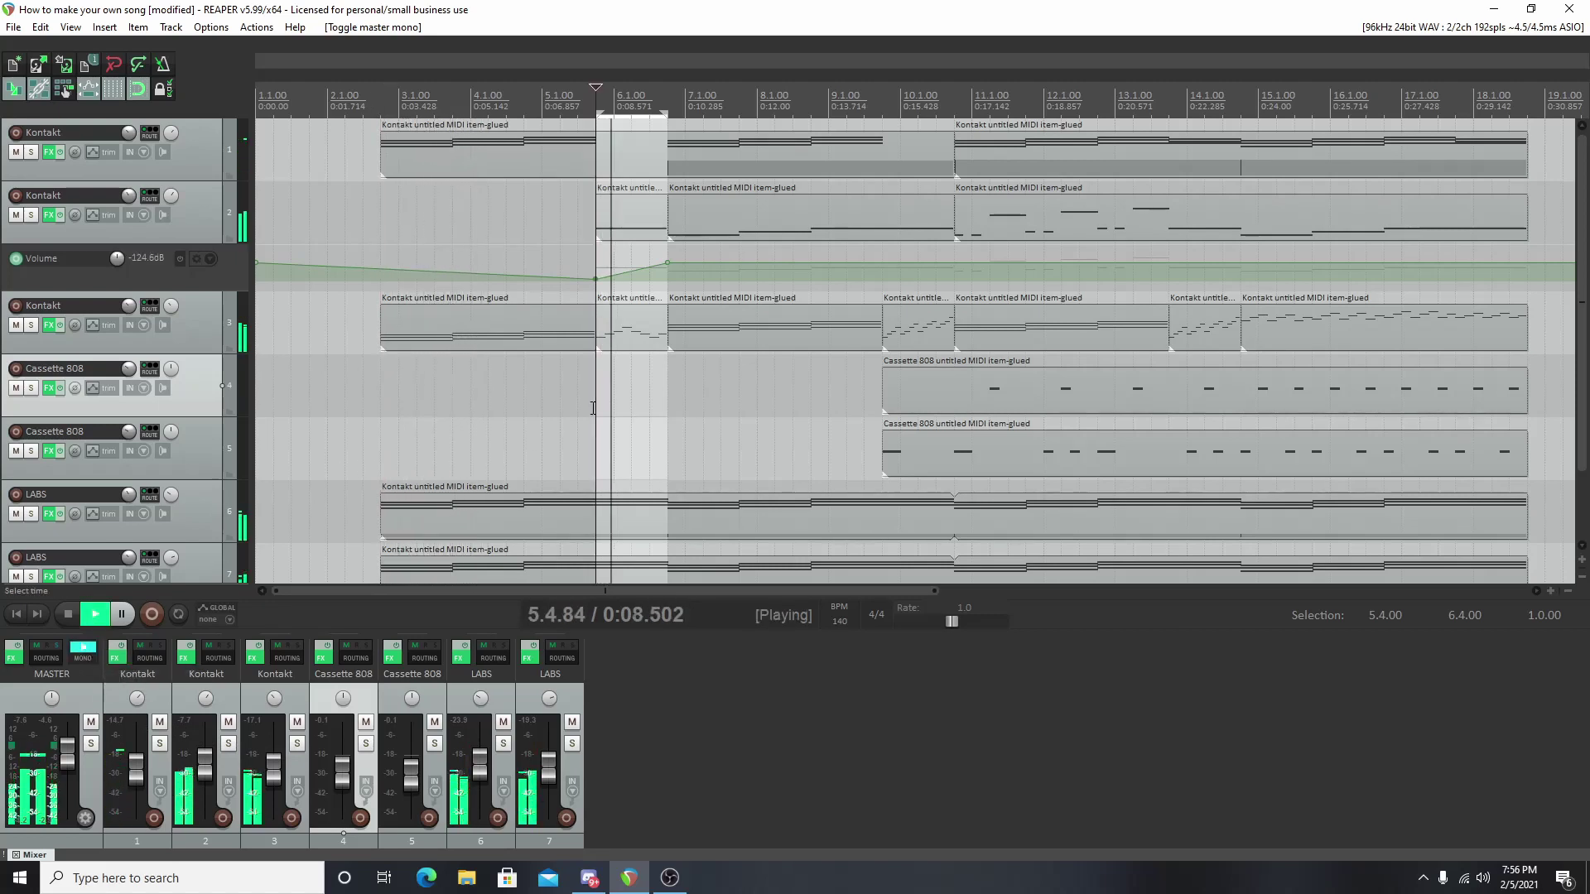
{"action": "left_click", "coordinate": [884, 356]}
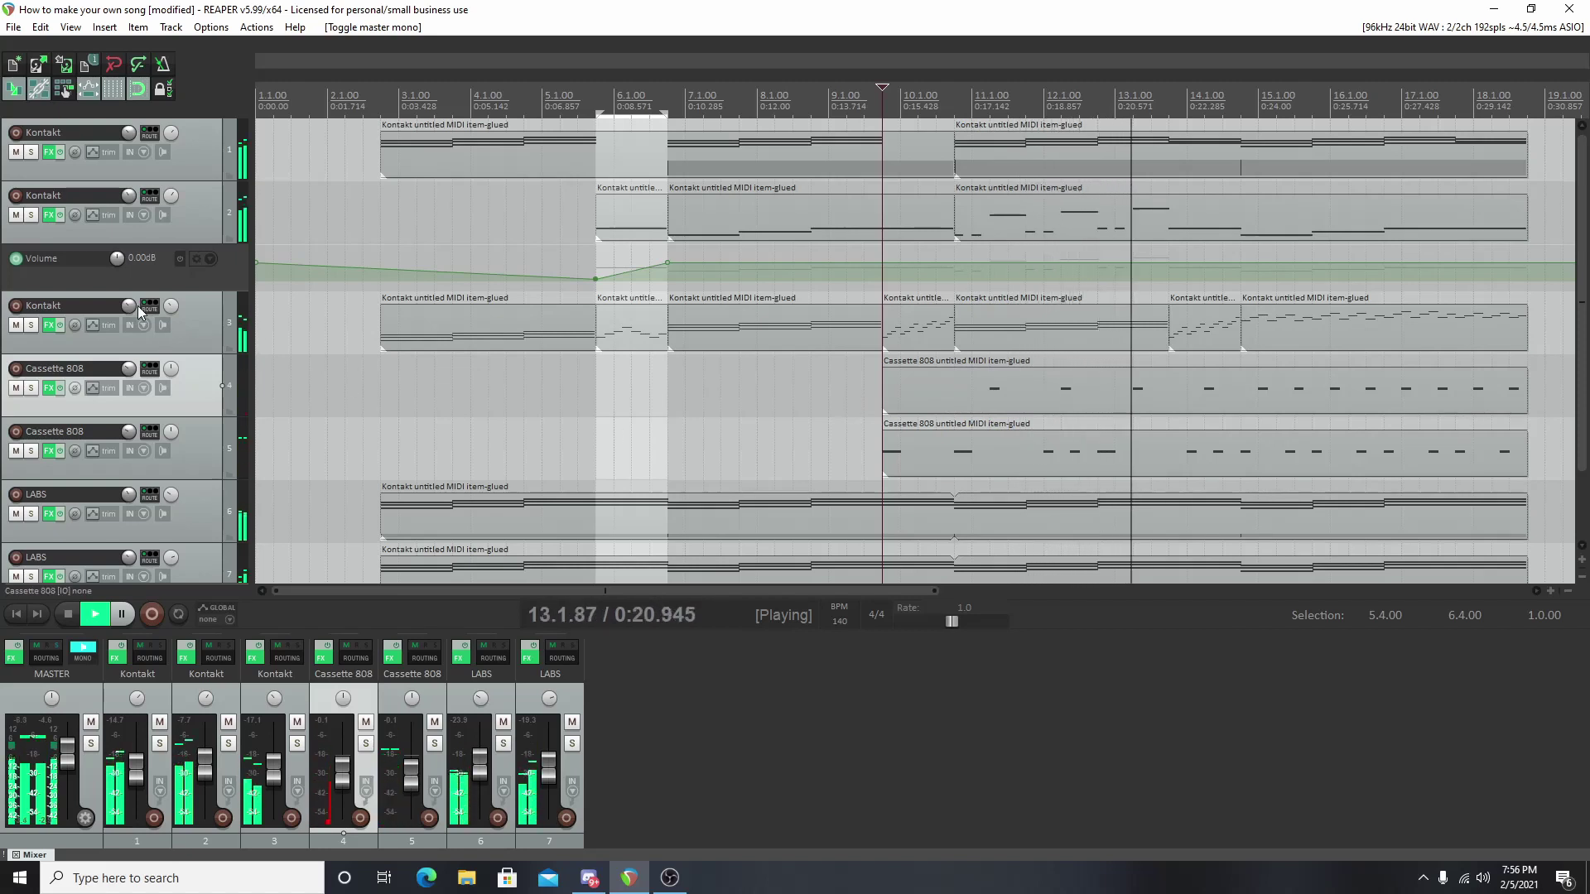
{"action": "scroll", "coordinate": [131, 309], "scroll_direction": "down", "scroll_amount": 3}
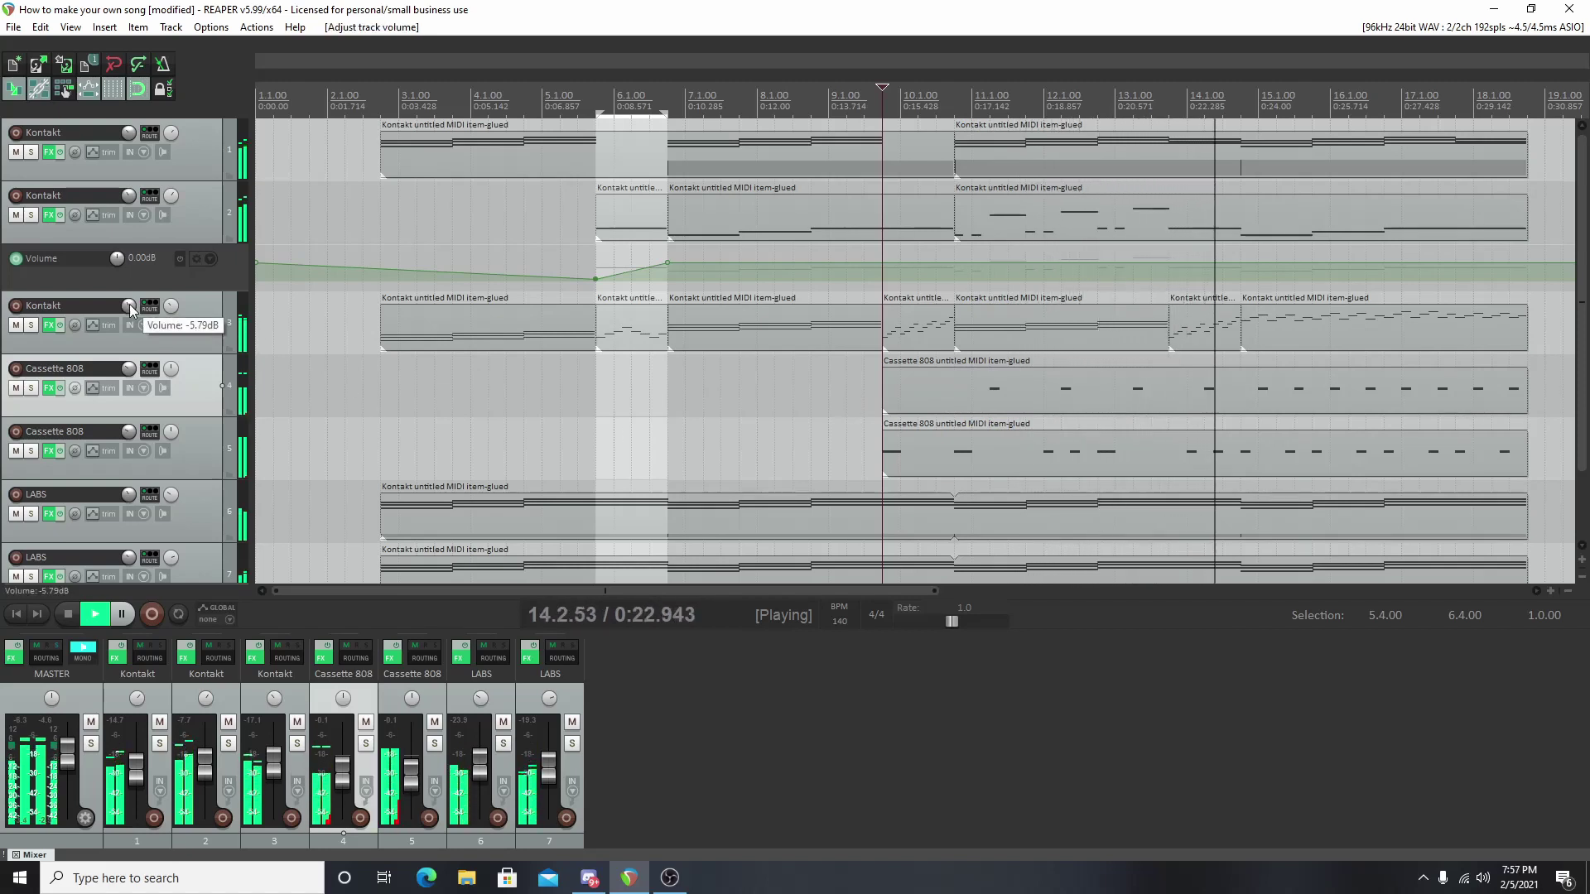
{"action": "key", "text": "space"}
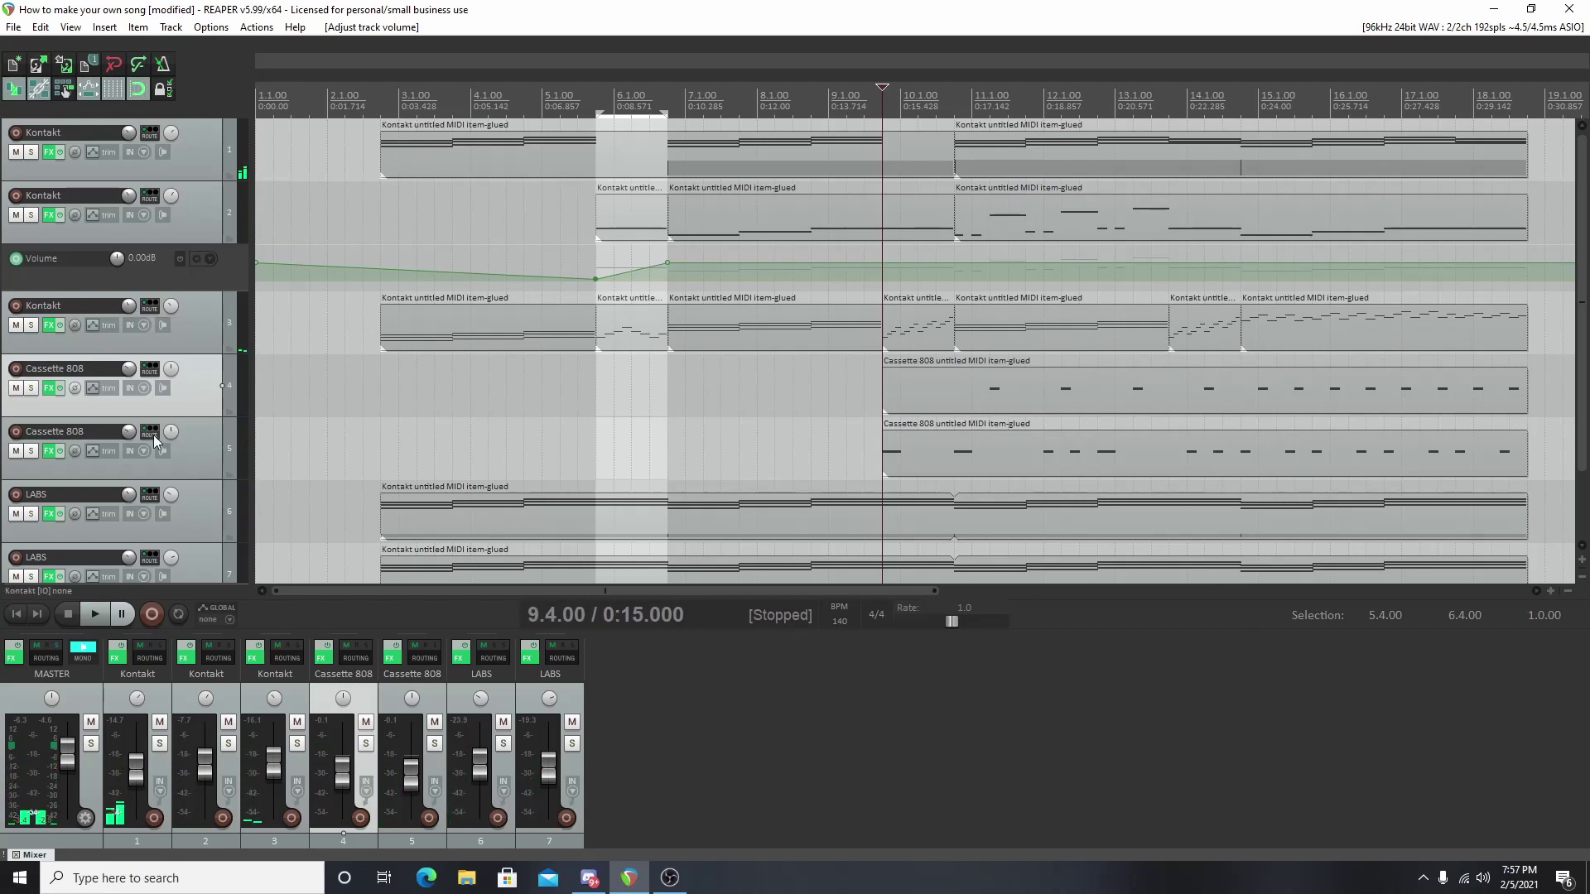
Step: In track 3's ReaEQ, move band 4 to 22731 Hz, band 5 to 8984 Hz, boost band 3 4.2 dB at 1256.1 Hz
{"action": "left_click", "coordinate": [49, 325]}
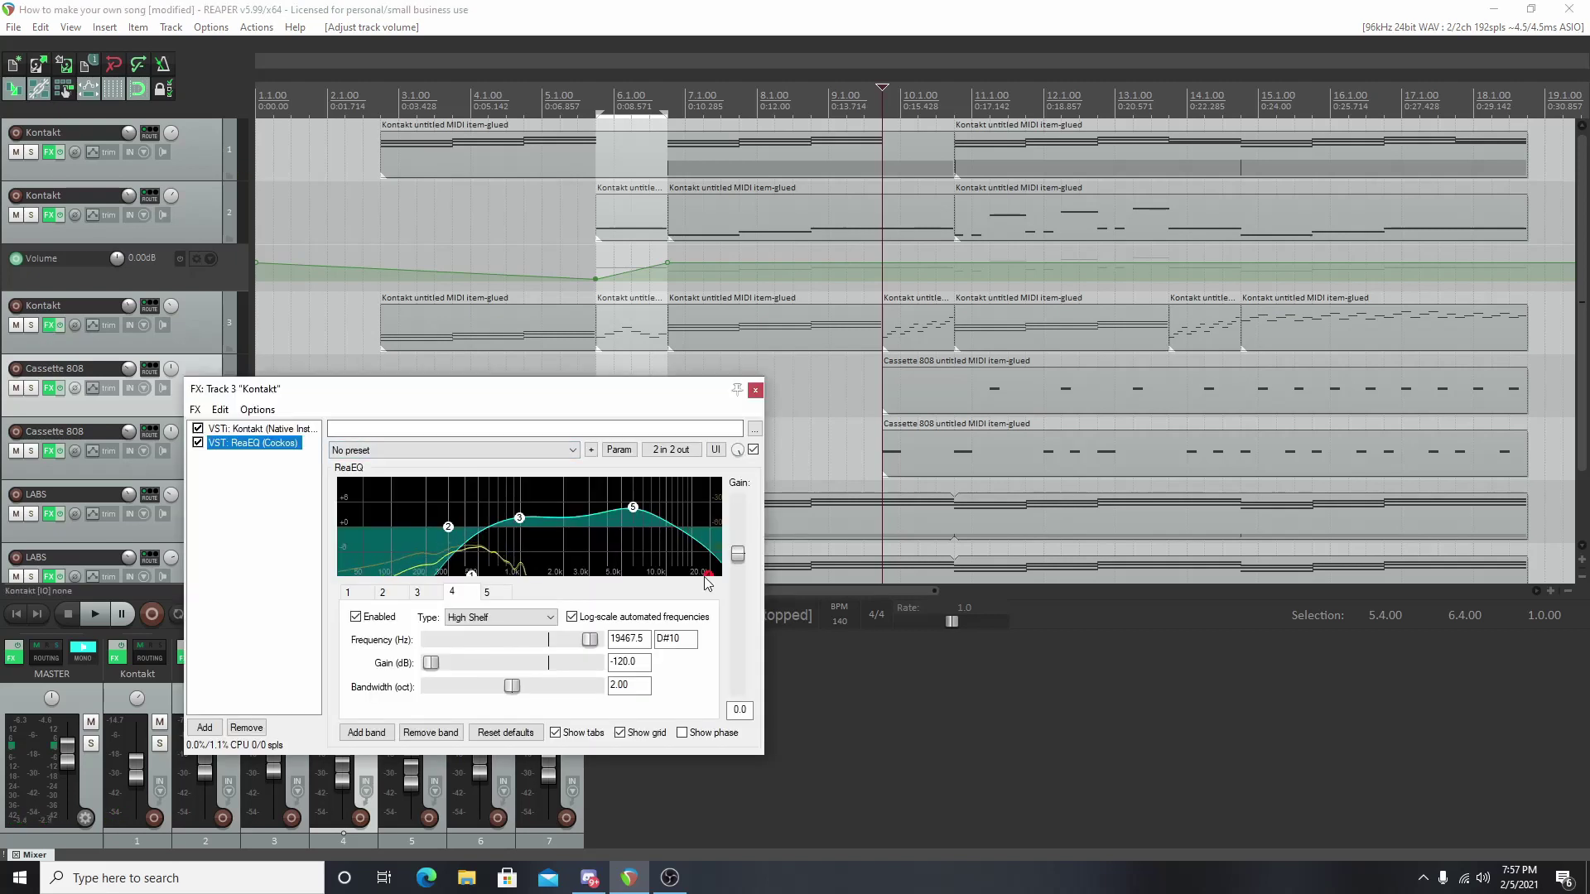
{"action": "mouse_move", "coordinate": [710, 580]}
{"action": "left_click_drag", "start_coordinate": [710, 580], "coordinate": [719, 596]}
{"action": "left_click_drag", "start_coordinate": [632, 507], "coordinate": [658, 510]}
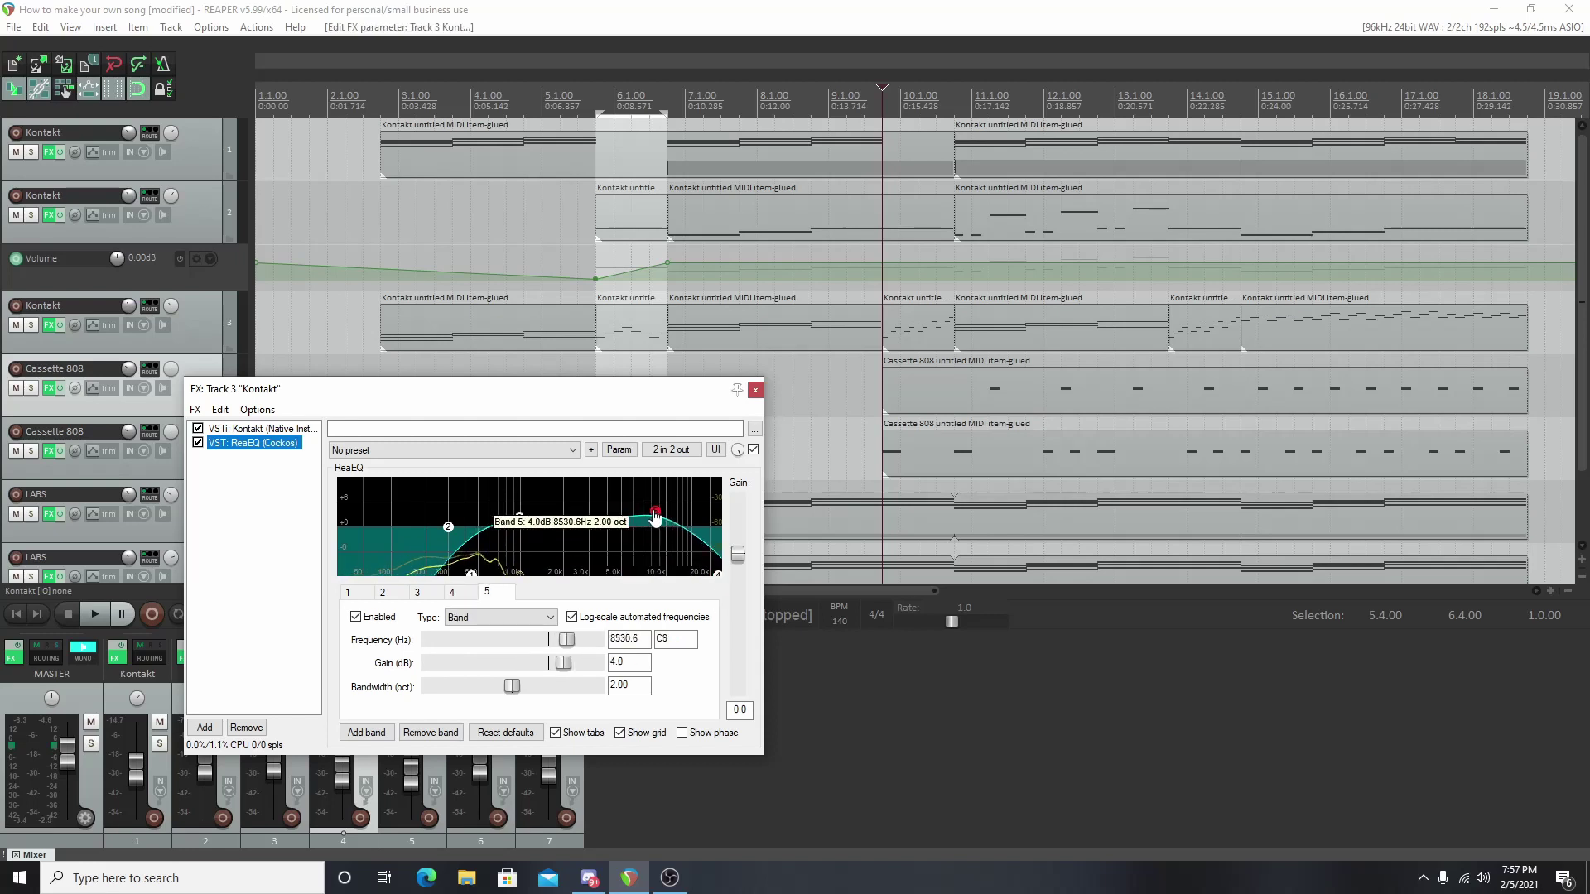
{"action": "left_click_drag", "start_coordinate": [519, 518], "coordinate": [534, 510]}
{"action": "key", "text": "space"}
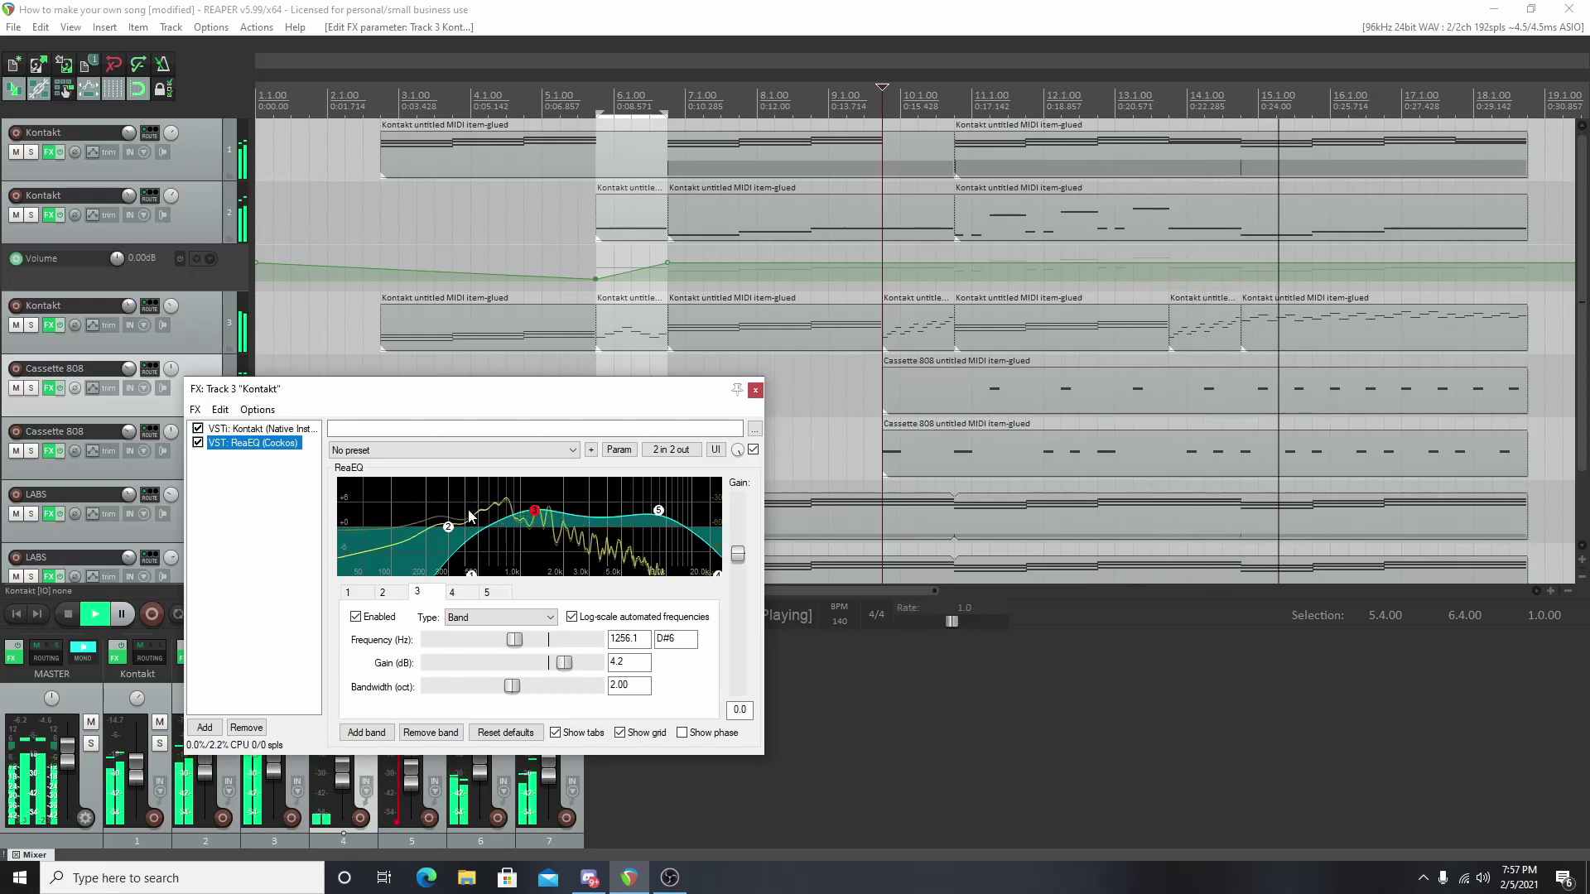
{"action": "key", "text": "space"}
Step: Close track 3's FX chain and turn down Cassette 808 tracks 4 and 5
{"action": "left_click", "coordinate": [755, 390]}
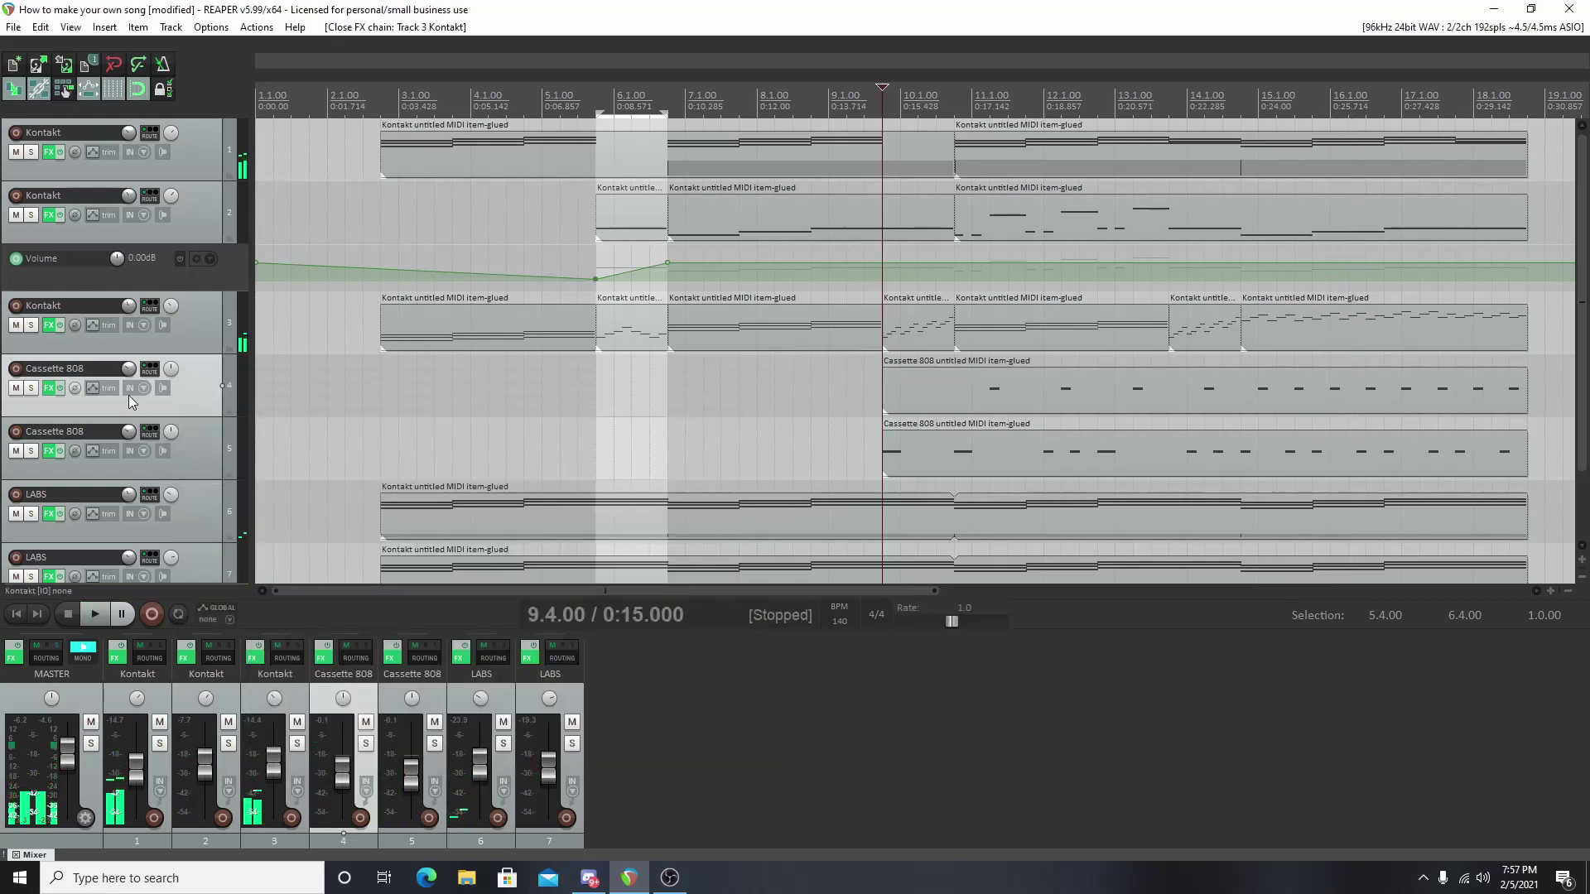
{"action": "left_click_drag", "start_coordinate": [128, 369], "coordinate": [133, 381]}
{"action": "left_click_drag", "start_coordinate": [131, 435], "coordinate": [130, 436]}
Step: Set track 4 to -18.7 dB and track 2 to -9.41 dB, then play the master in stereo
{"action": "key", "text": "space"}
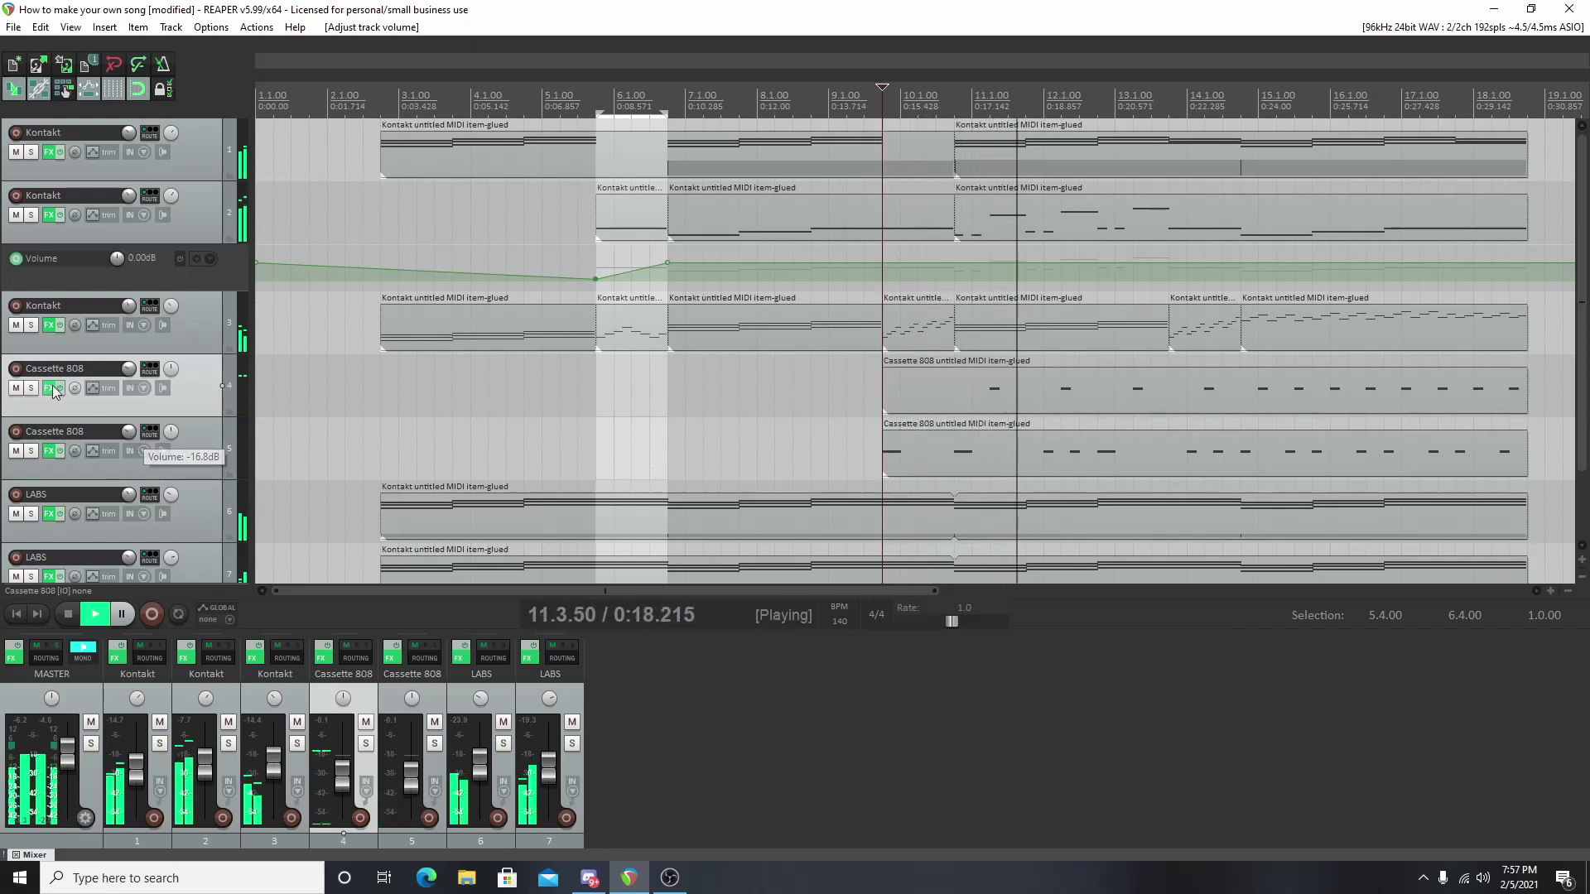
{"action": "left_click_drag", "start_coordinate": [130, 373], "coordinate": [127, 378]}
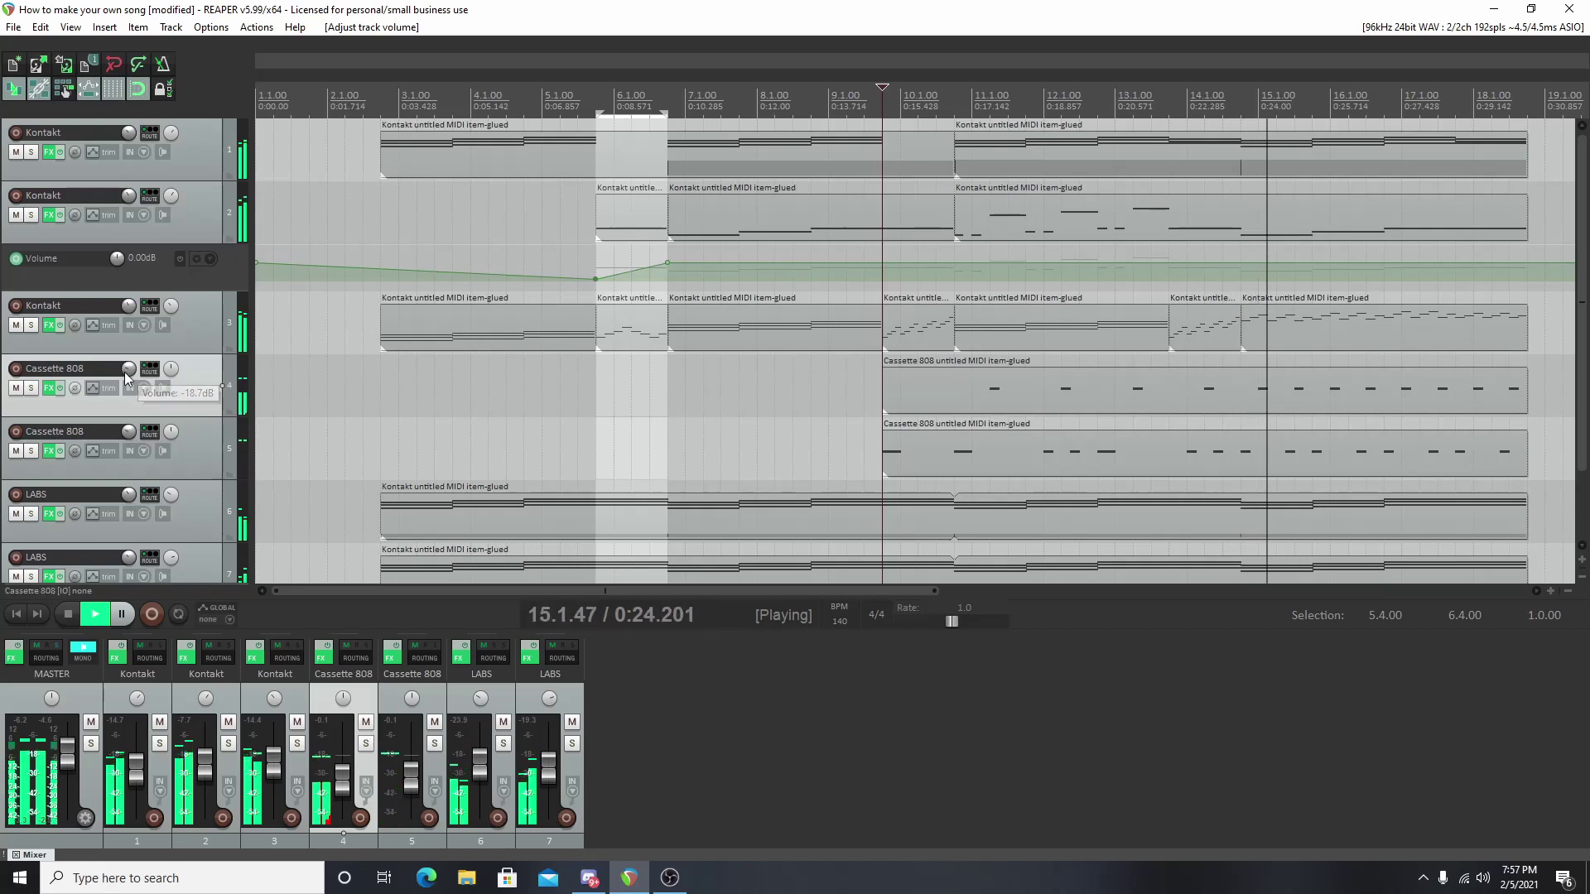
{"action": "left_click_drag", "start_coordinate": [129, 198], "coordinate": [129, 198]}
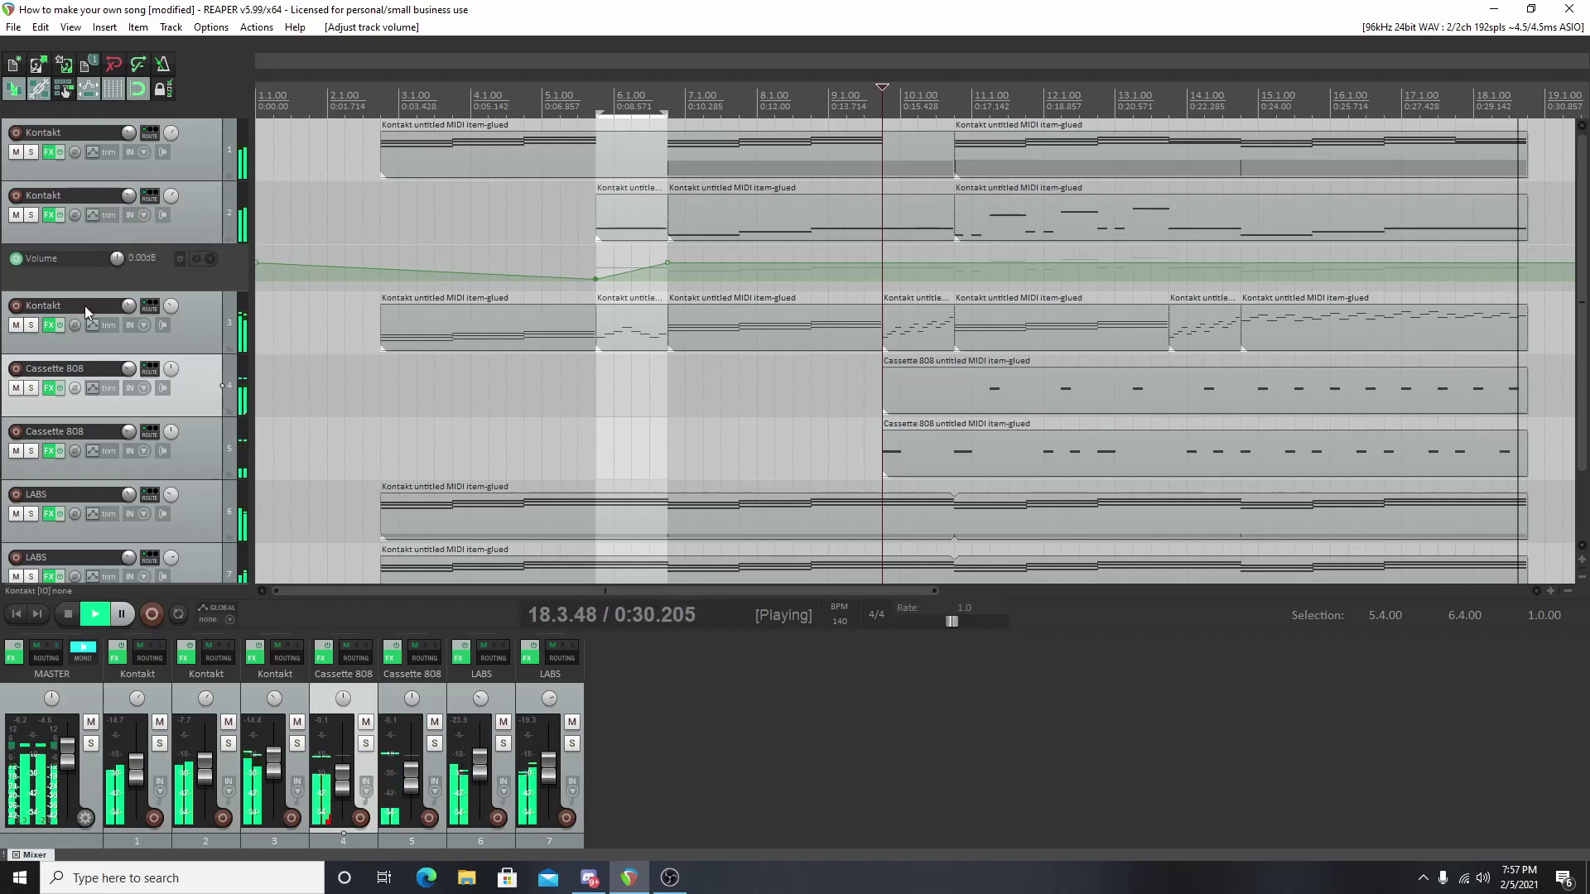
{"action": "key", "text": "space"}
{"action": "left_click", "coordinate": [81, 649]}
{"action": "key", "text": "space"}
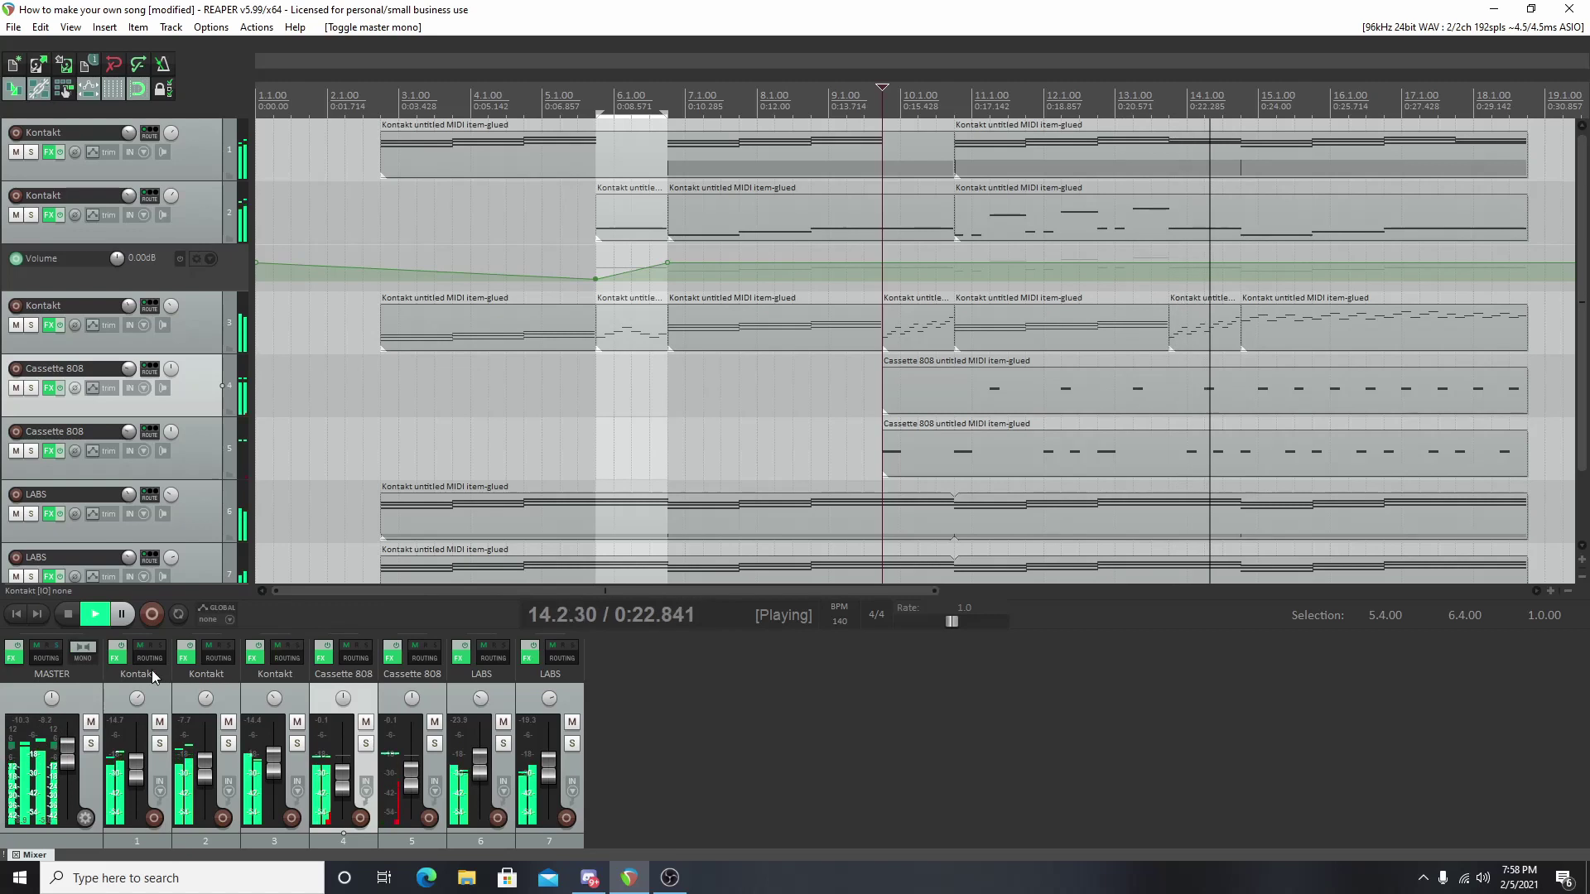
Step: Stop playback and begin raising LABS track 7's volume with the mouse wheel
{"action": "key", "text": "space"}
{"action": "left_click", "coordinate": [197, 474]}
{"action": "left_click", "coordinate": [211, 159]}
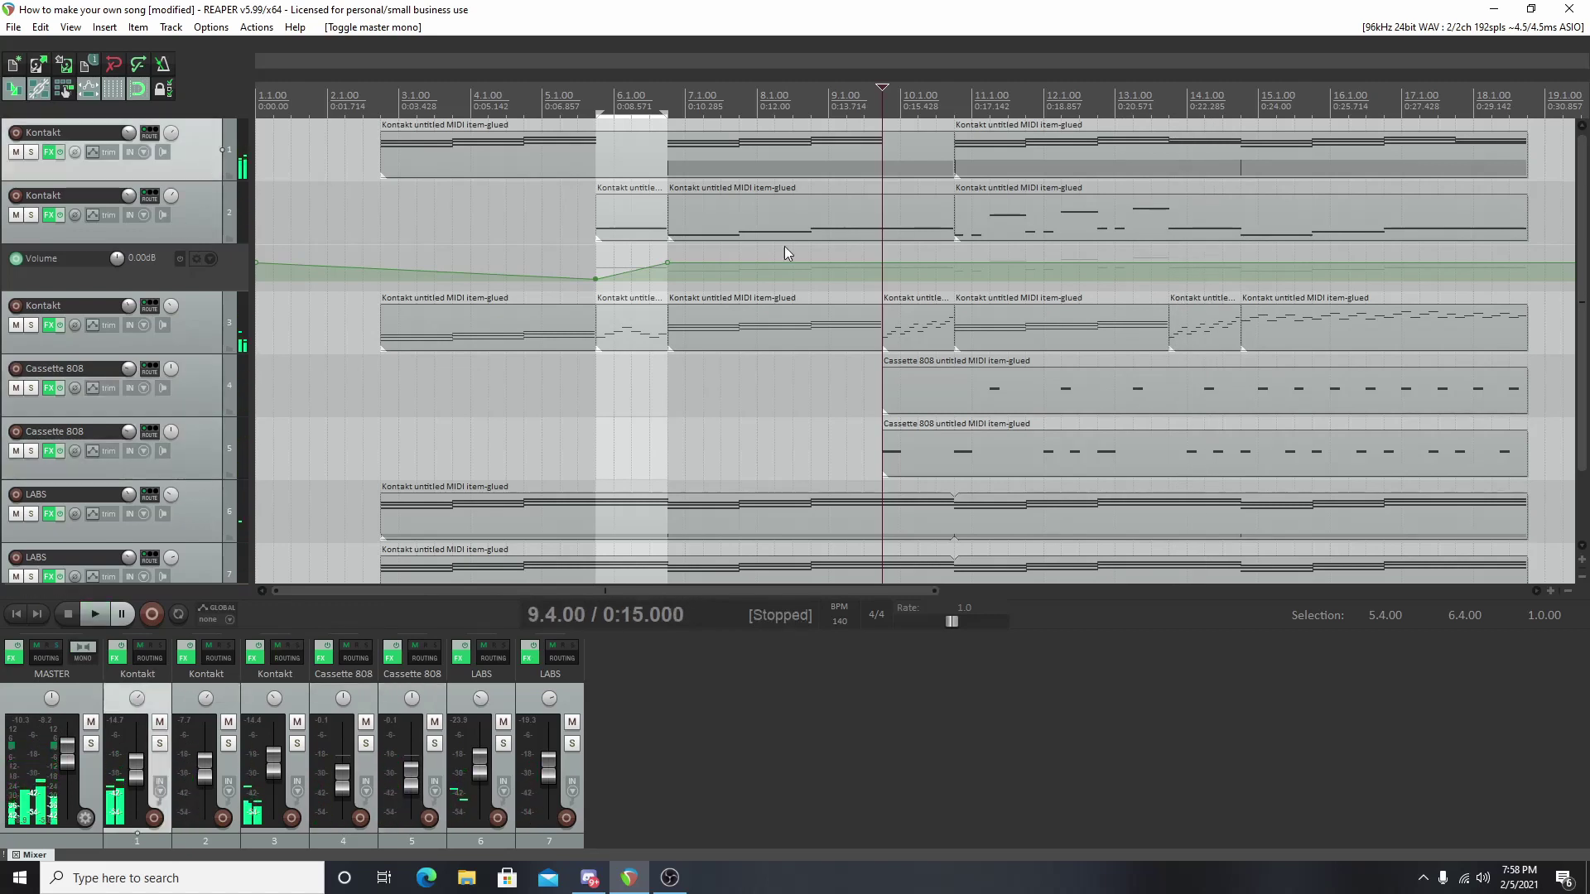
{"action": "scroll", "coordinate": [1556, 252], "scroll_direction": "down", "scroll_amount": 2}
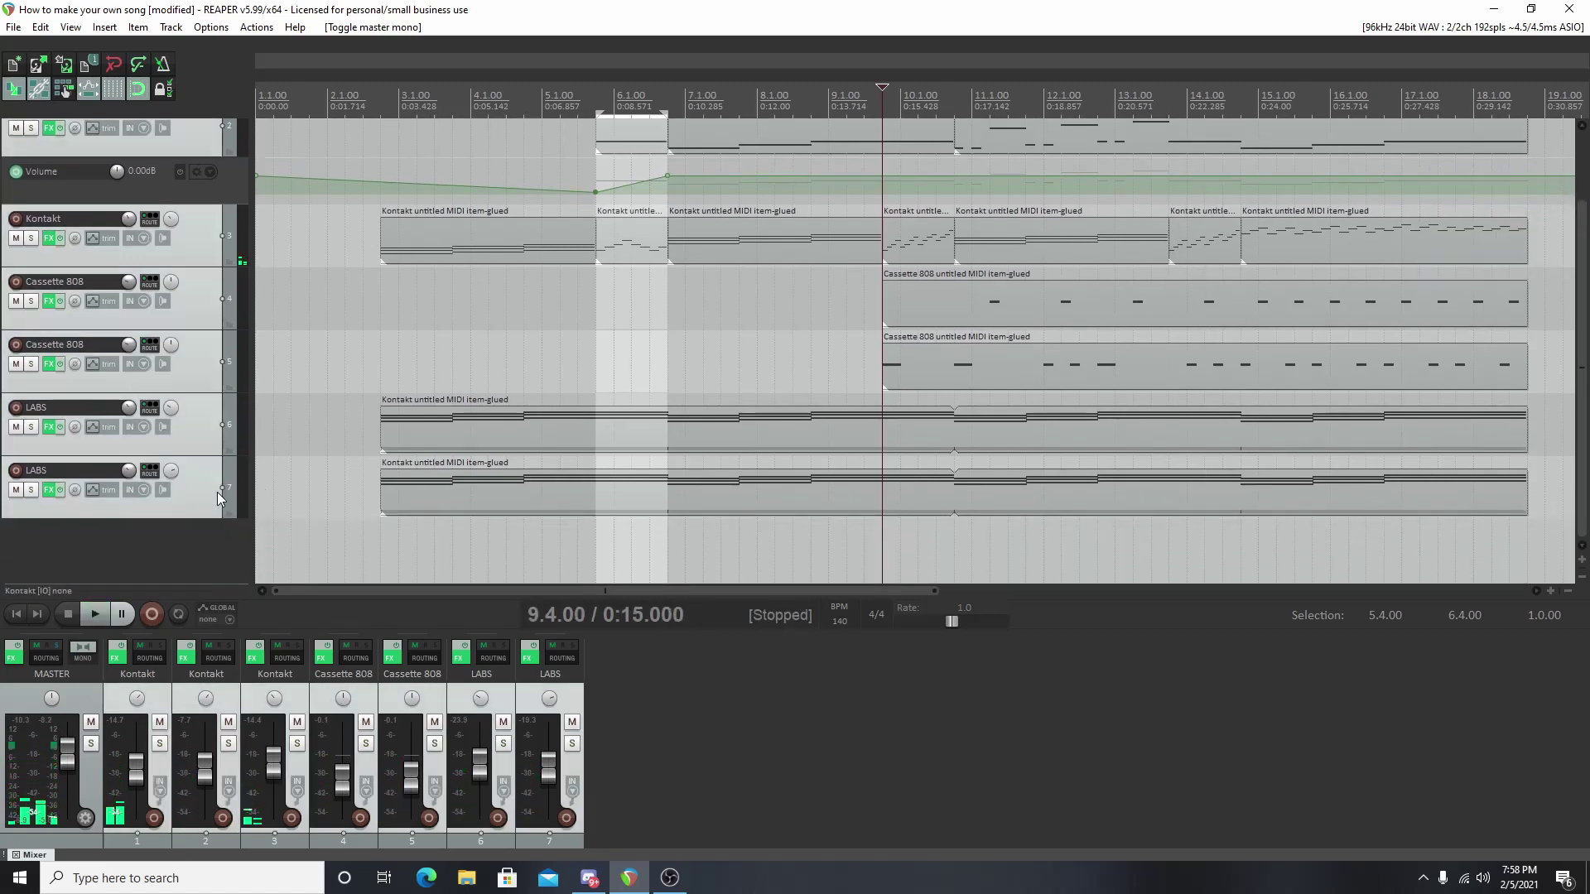
{"action": "mouse_move", "coordinate": [124, 474]}
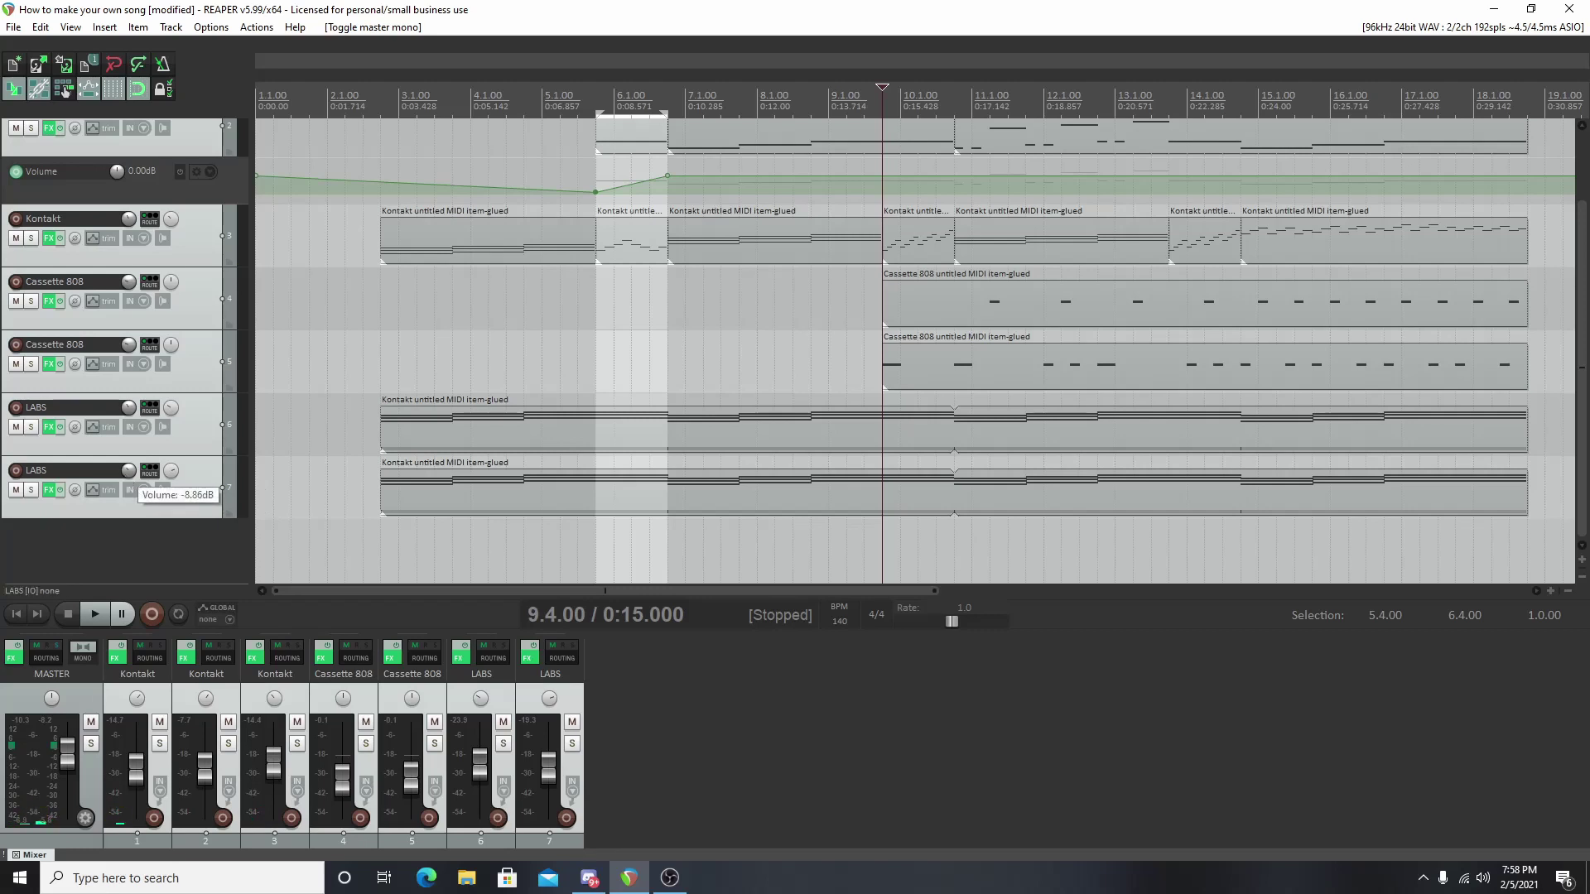
{"action": "left_click", "coordinate": [127, 477]}
{"action": "mouse_move", "coordinate": [126, 468]}
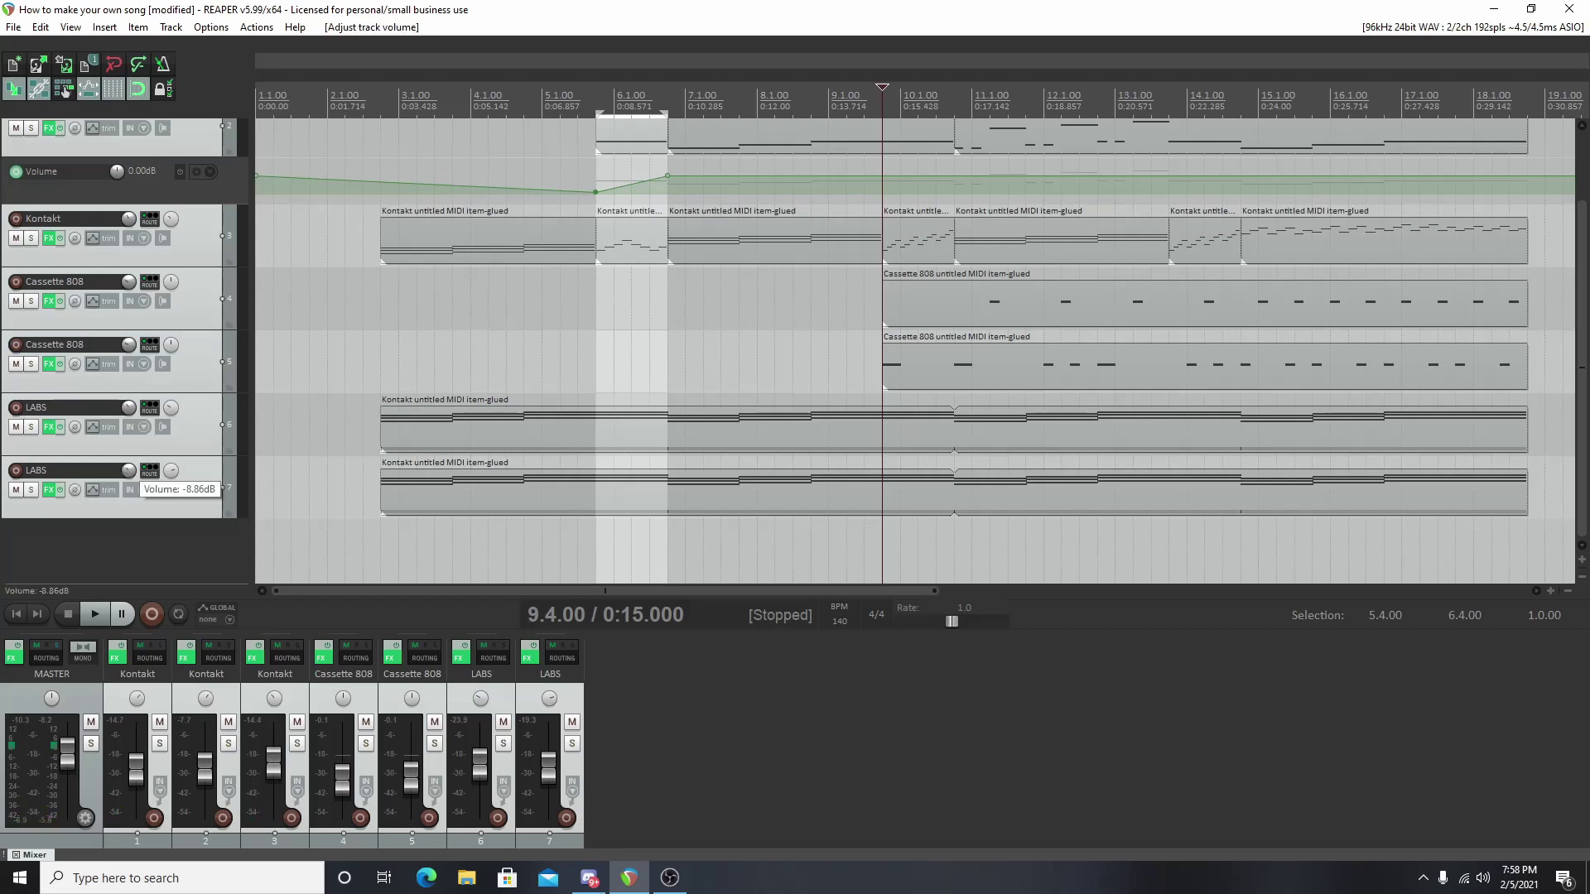
{"action": "scroll", "coordinate": [128, 470], "scroll_direction": "up", "scroll_amount": 2}
Step: Fine-tune LABS track 7's volume to about -6.51 dB while playing from 9.4.00
{"action": "key", "text": "space"}
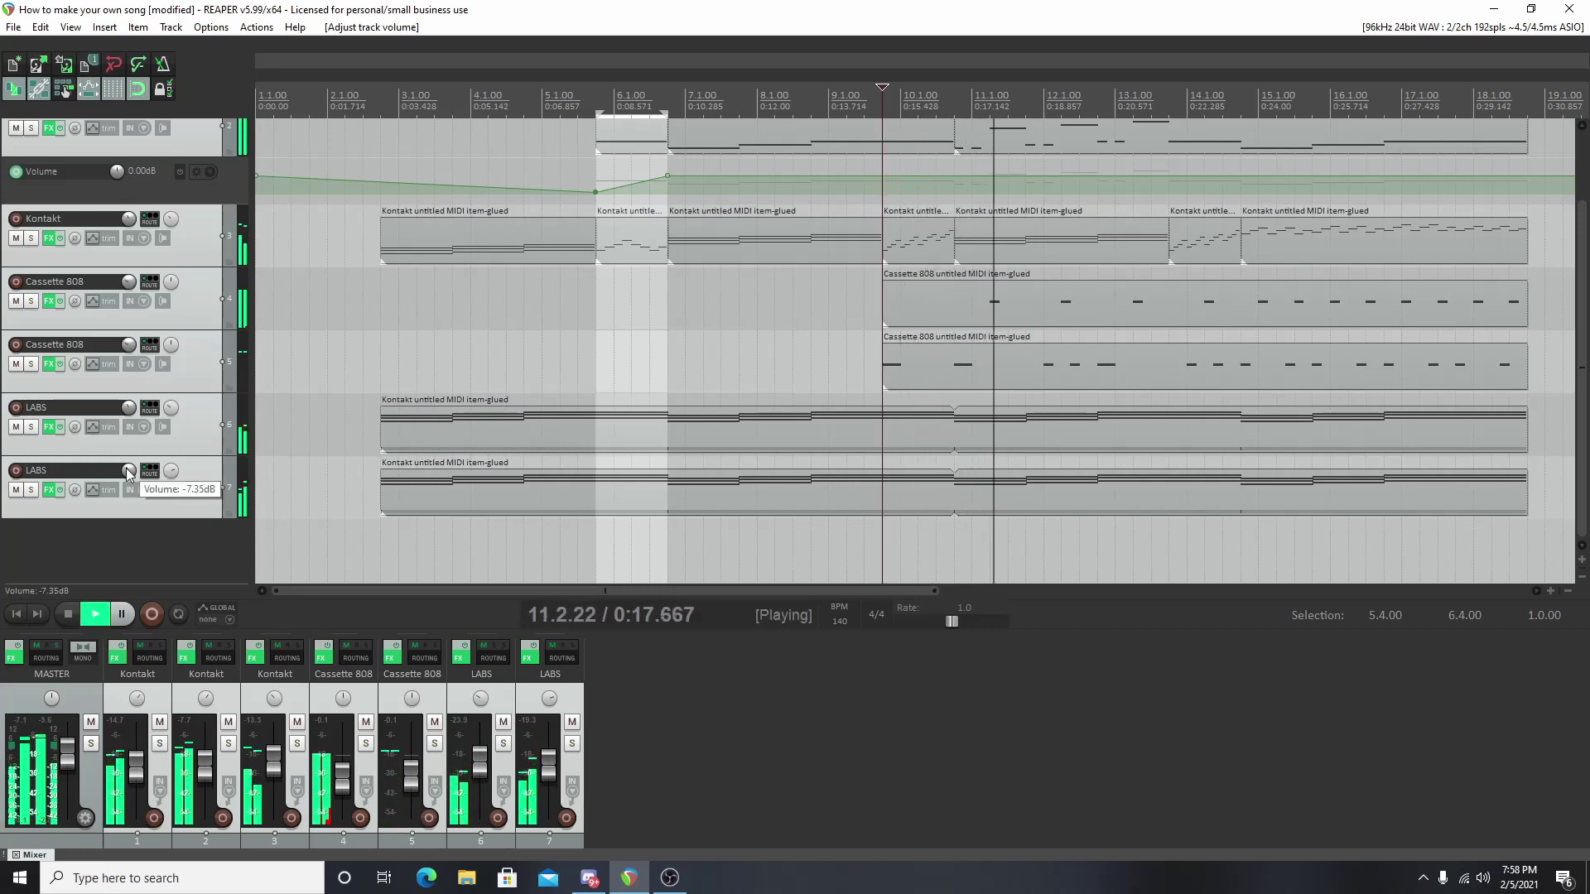
{"action": "scroll", "coordinate": [128, 470], "scroll_direction": "up", "scroll_amount": 1}
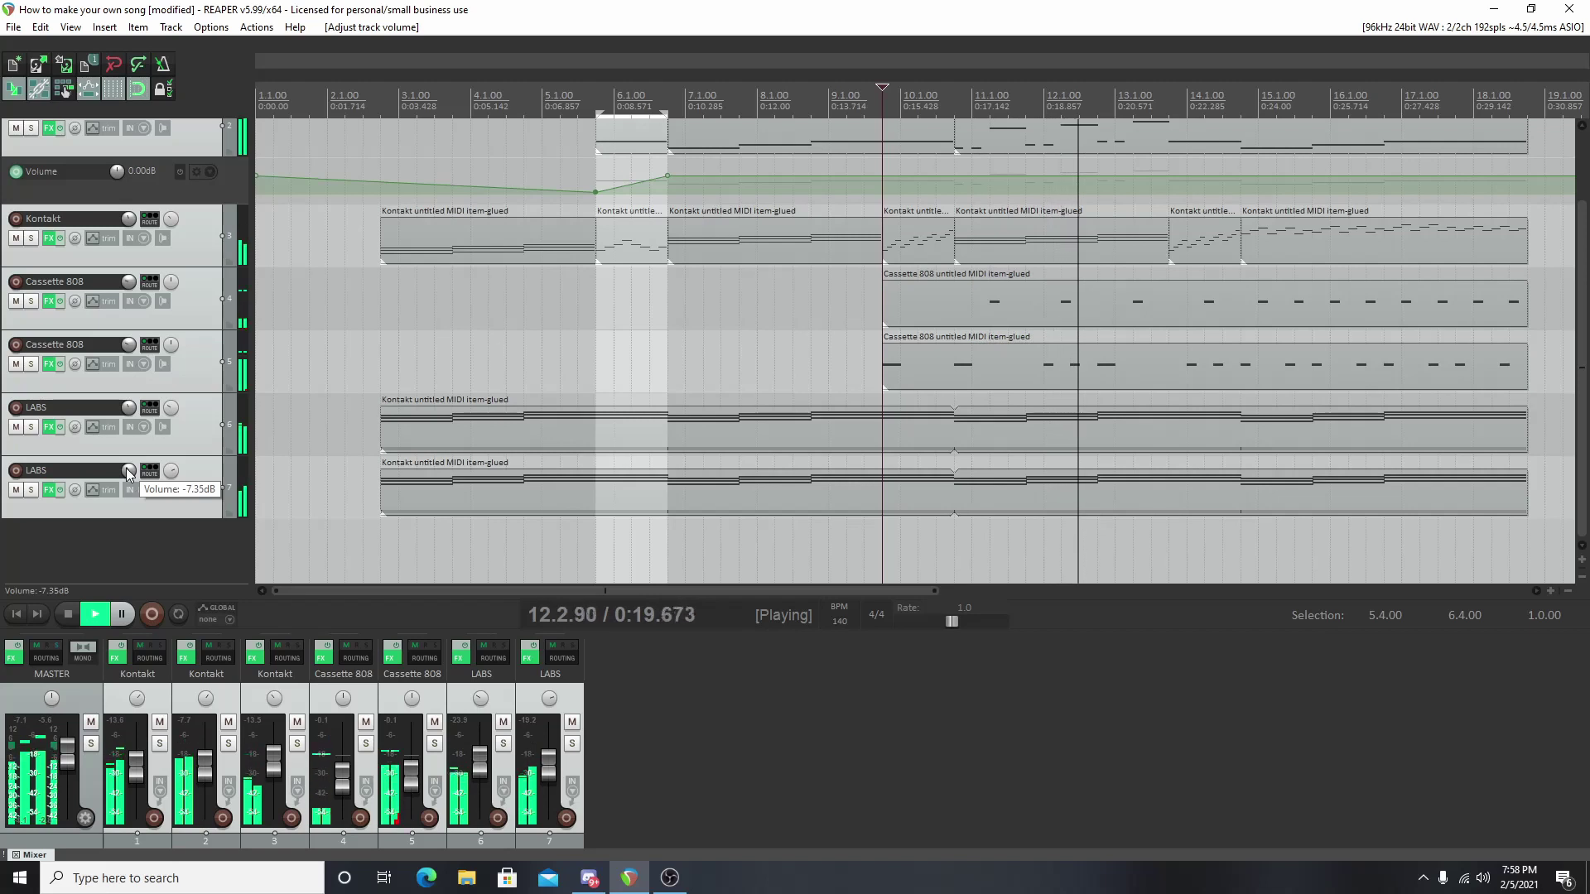
{"action": "key", "text": "space"}
{"action": "key", "text": "space"}
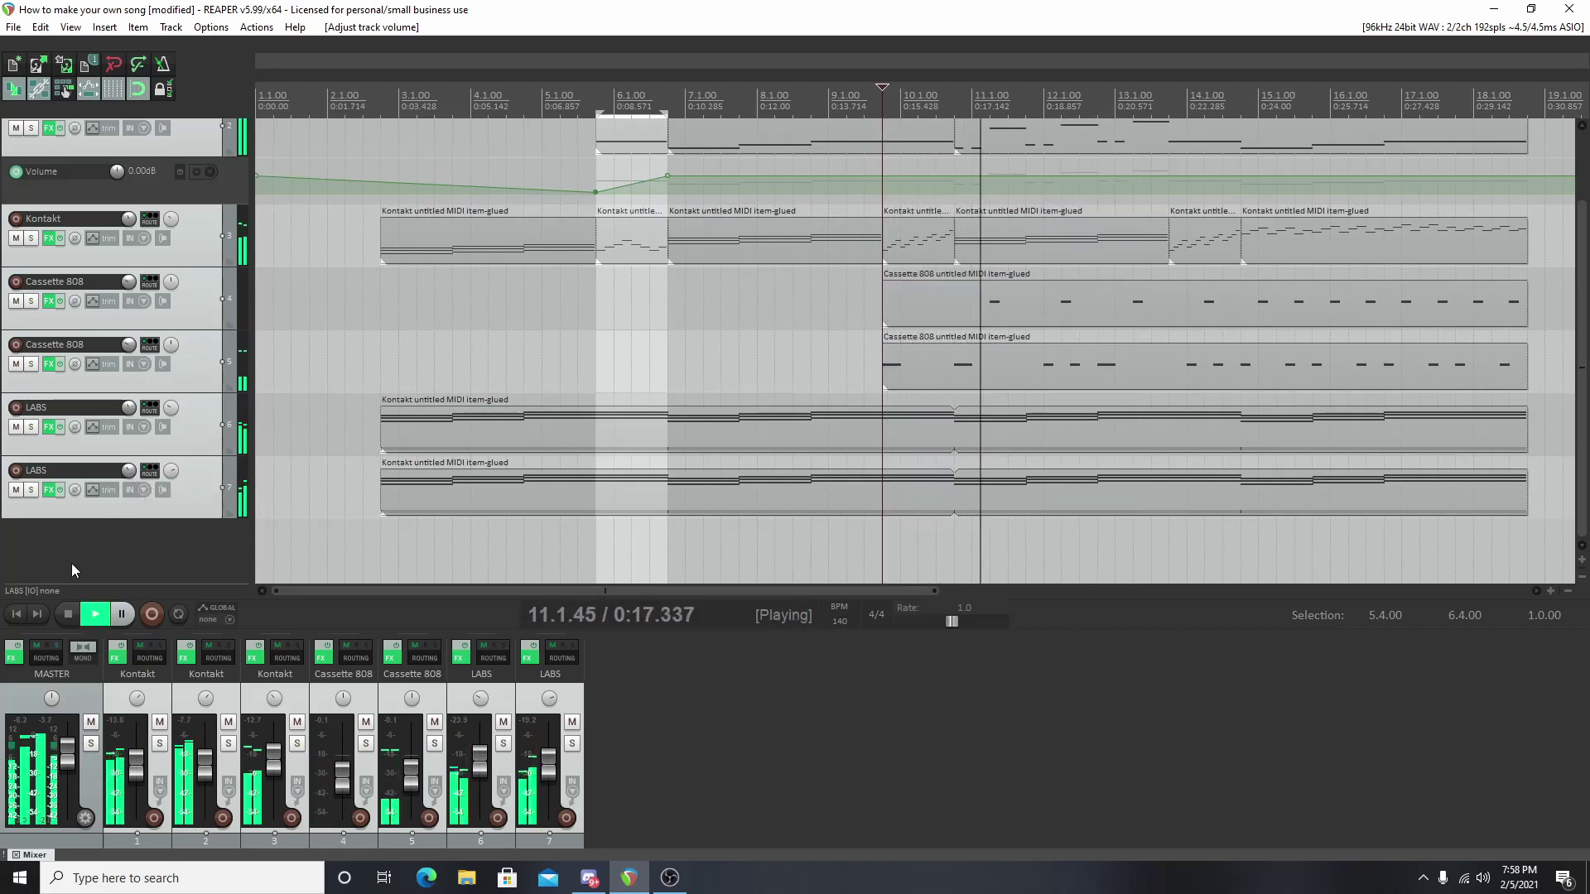
{"action": "key", "text": "space"}
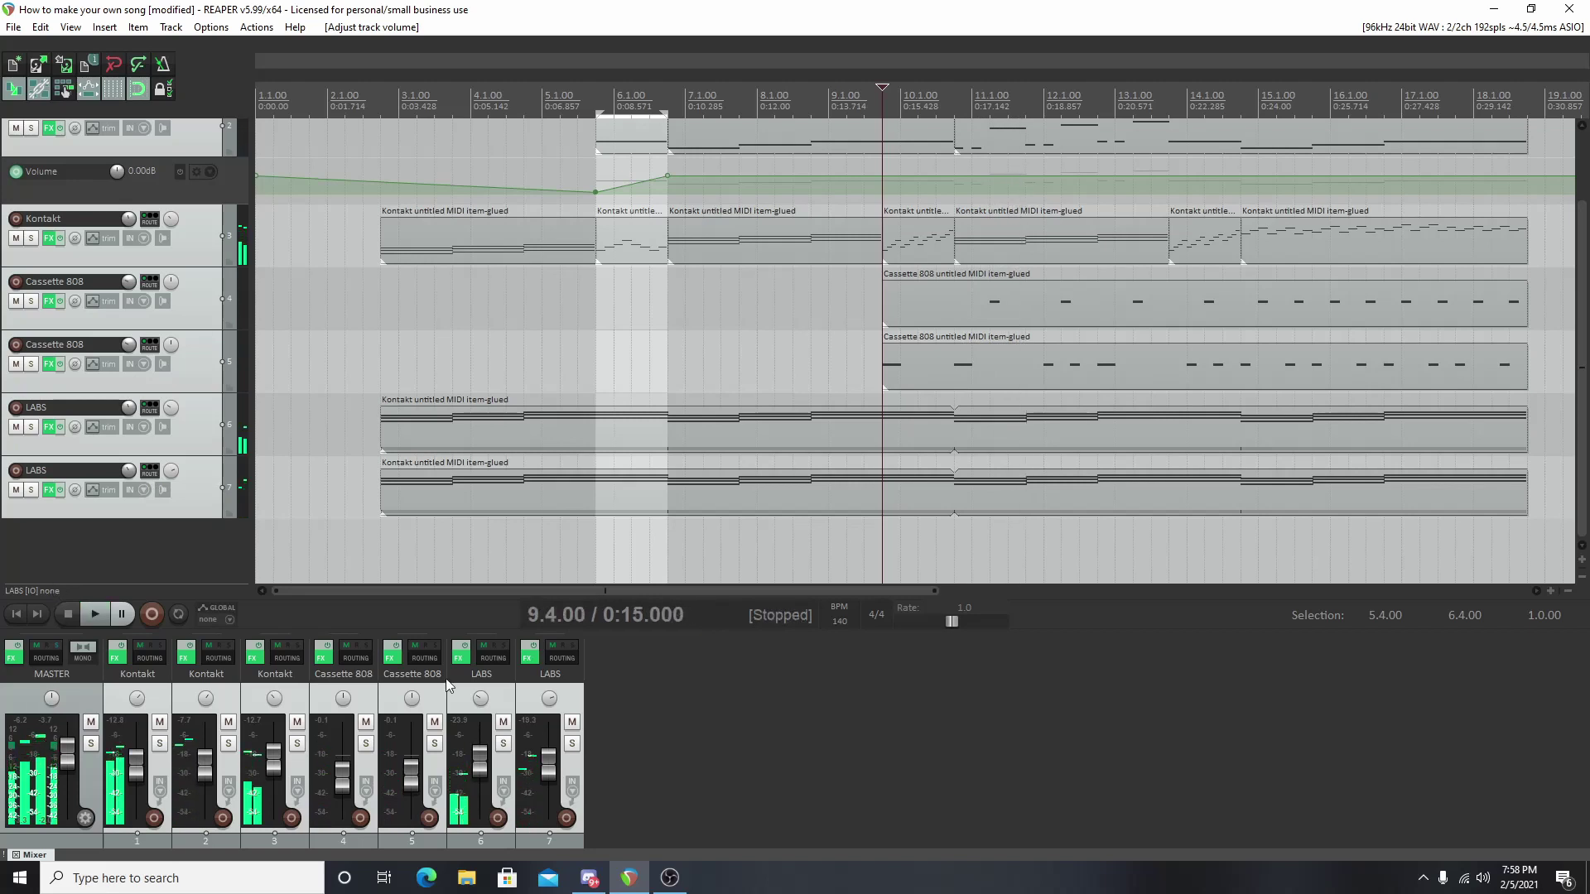
{"action": "scroll", "coordinate": [1583, 337], "scroll_direction": "down", "scroll_amount": 3}
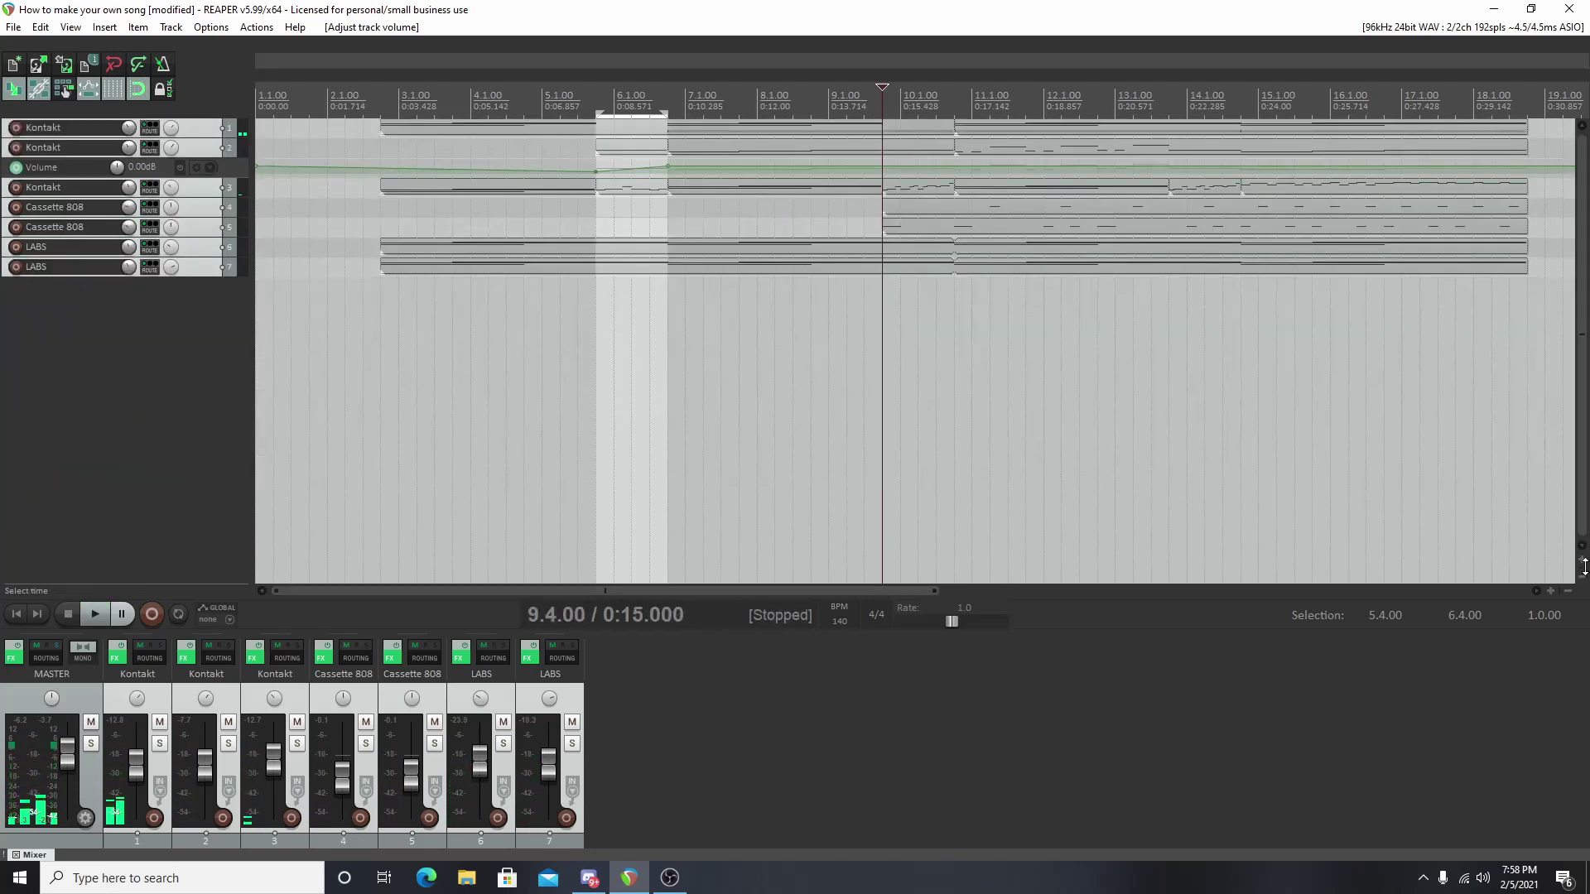
{"action": "scroll", "coordinate": [1583, 567], "scroll_direction": "up", "scroll_amount": 3}
{"action": "scroll", "coordinate": [1583, 567], "scroll_direction": "up", "scroll_amount": 5}
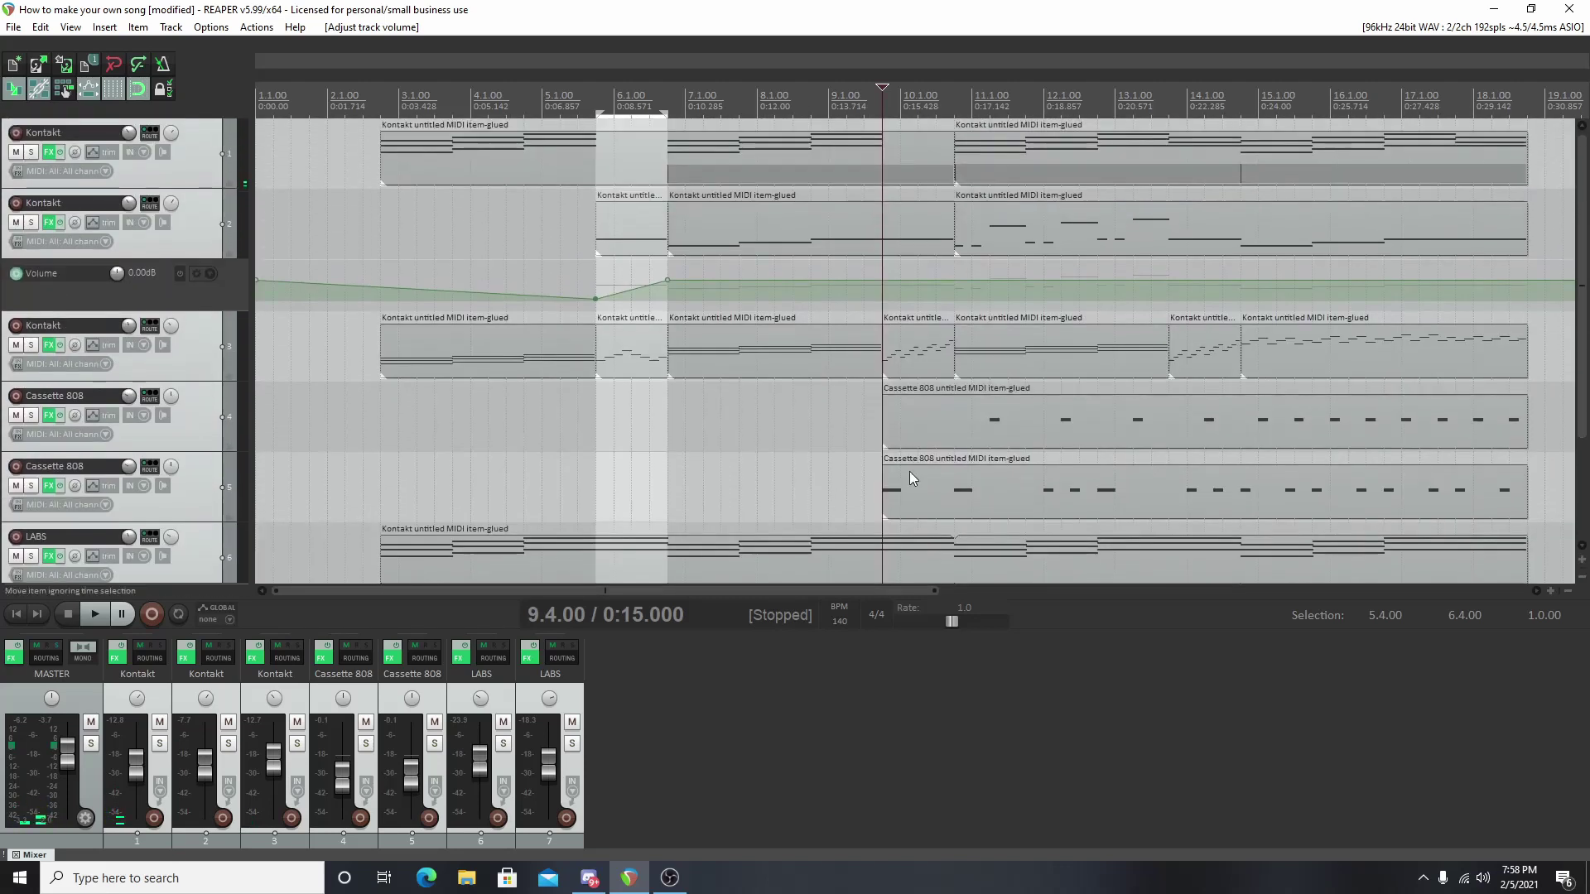
{"action": "scroll", "coordinate": [941, 452], "scroll_direction": "down", "scroll_amount": 2}
{"action": "scroll", "coordinate": [1552, 441], "scroll_direction": "down", "scroll_amount": 3}
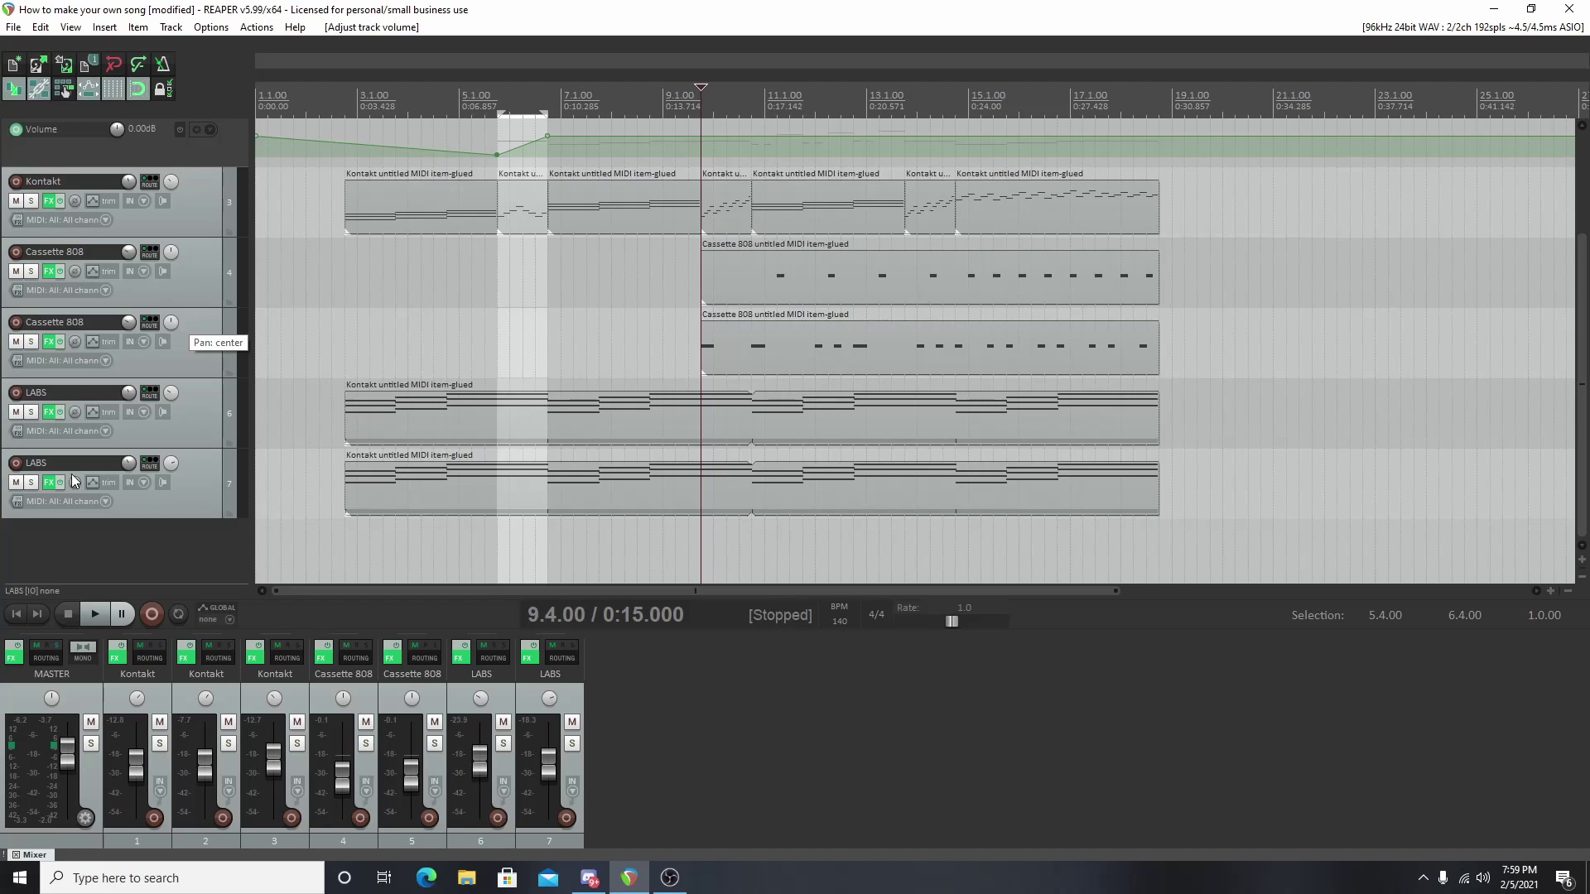
{"action": "scroll", "coordinate": [1586, 300], "scroll_direction": "up", "scroll_amount": 3}
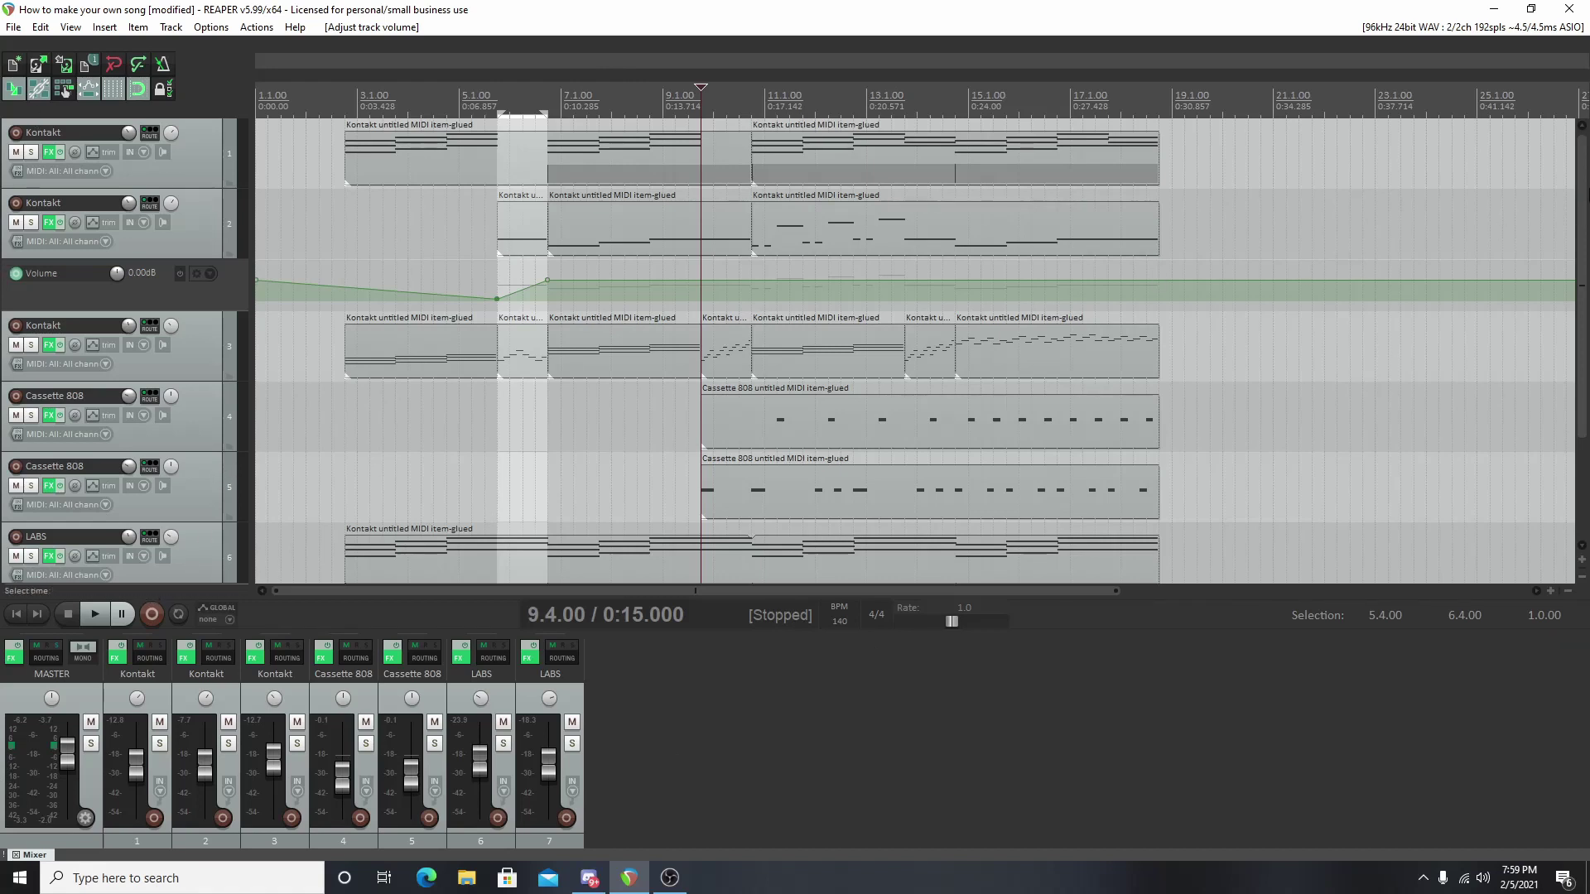
{"action": "scroll", "coordinate": [1583, 300], "scroll_direction": "down", "scroll_amount": 3}
{"action": "scroll", "coordinate": [1583, 300], "scroll_direction": "down", "scroll_amount": 1}
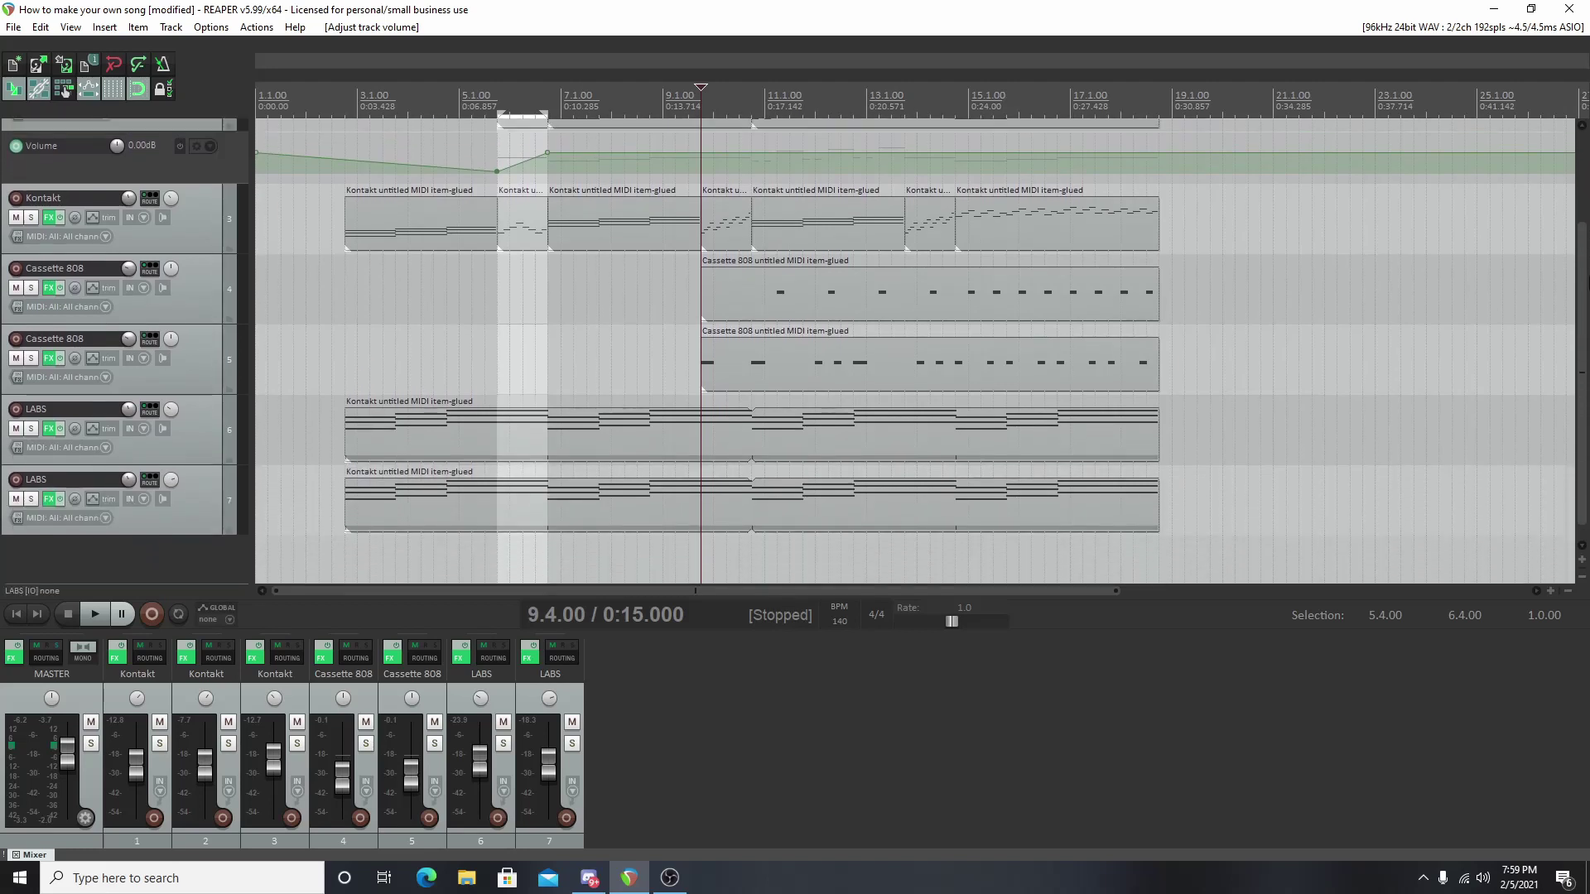
{"action": "scroll", "coordinate": [1583, 300], "scroll_direction": "up", "scroll_amount": 3}
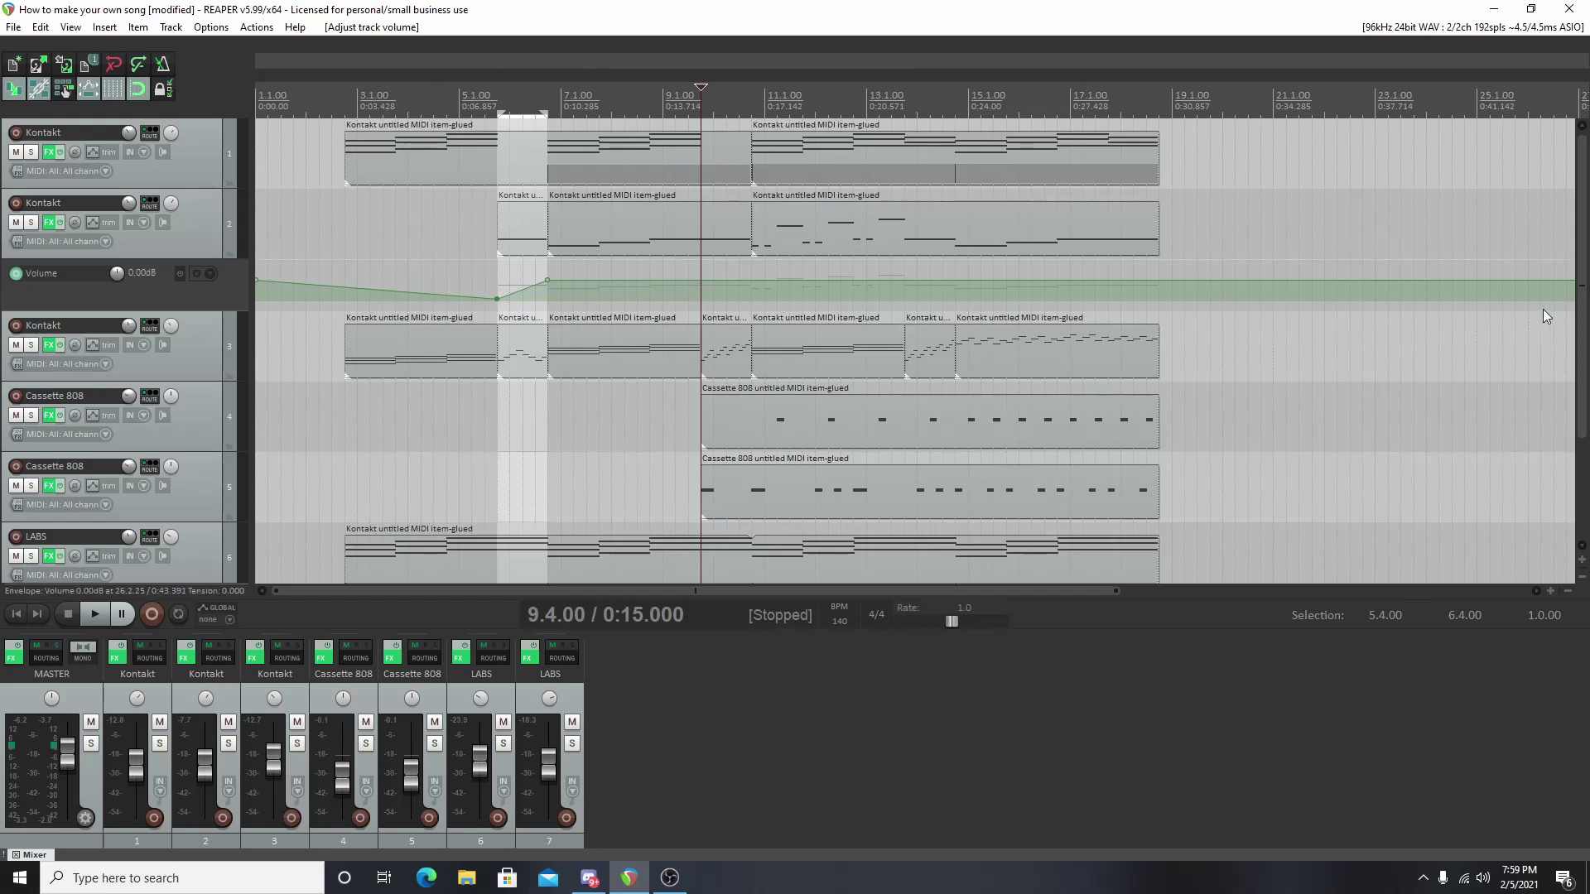
{"action": "scroll", "coordinate": [1583, 325], "scroll_direction": "down", "scroll_amount": 1}
{"action": "scroll", "coordinate": [1581, 326], "scroll_direction": "down", "scroll_amount": 2}
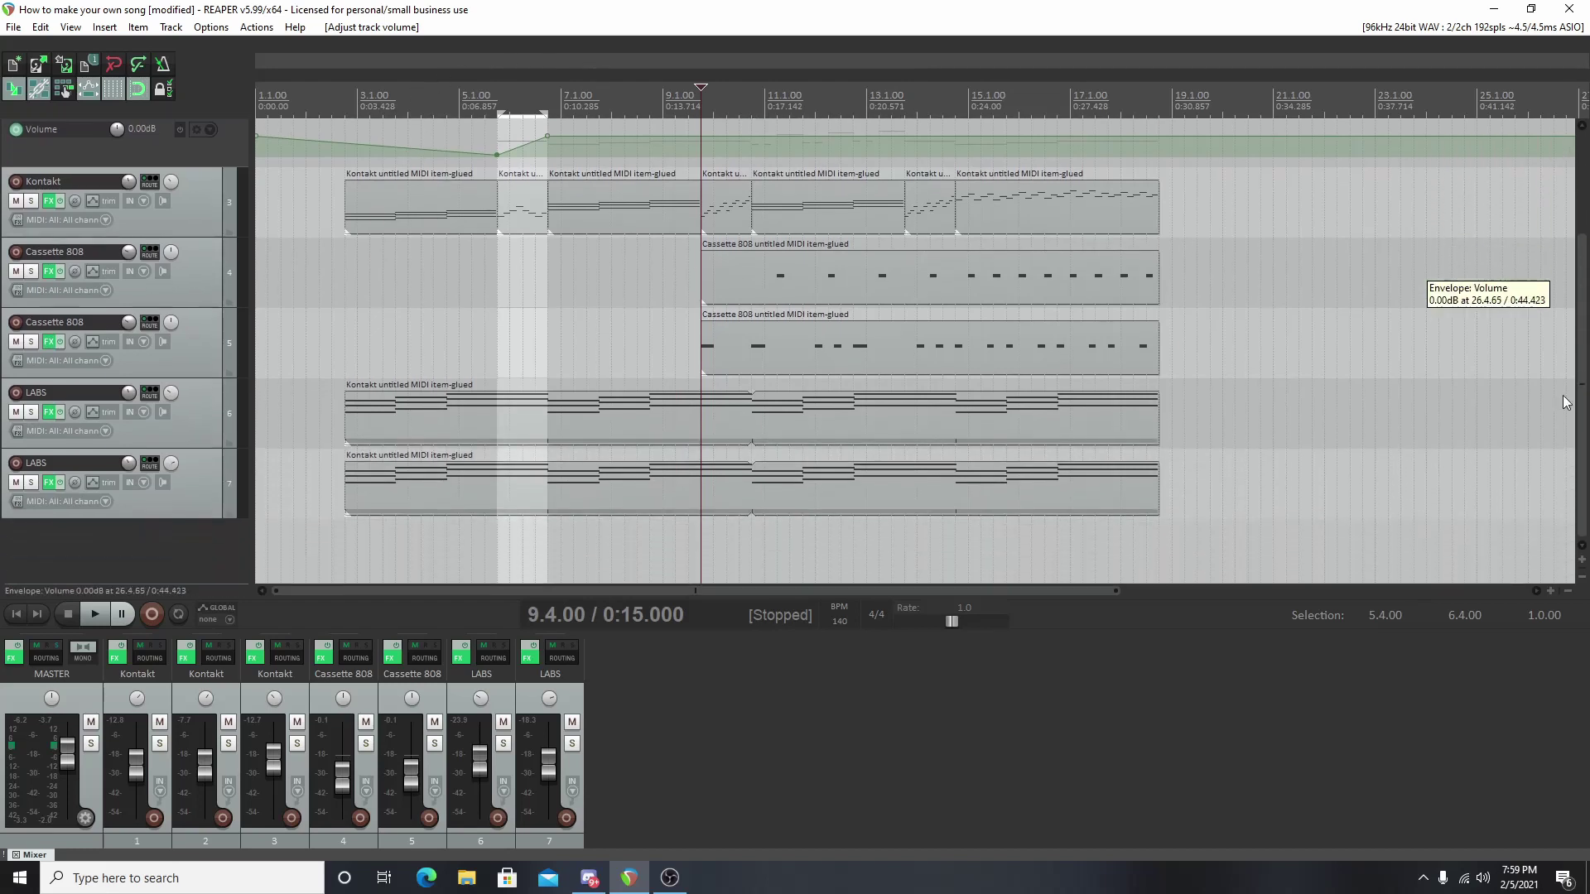
{"action": "scroll", "coordinate": [1573, 381], "scroll_direction": "up", "scroll_amount": 1}
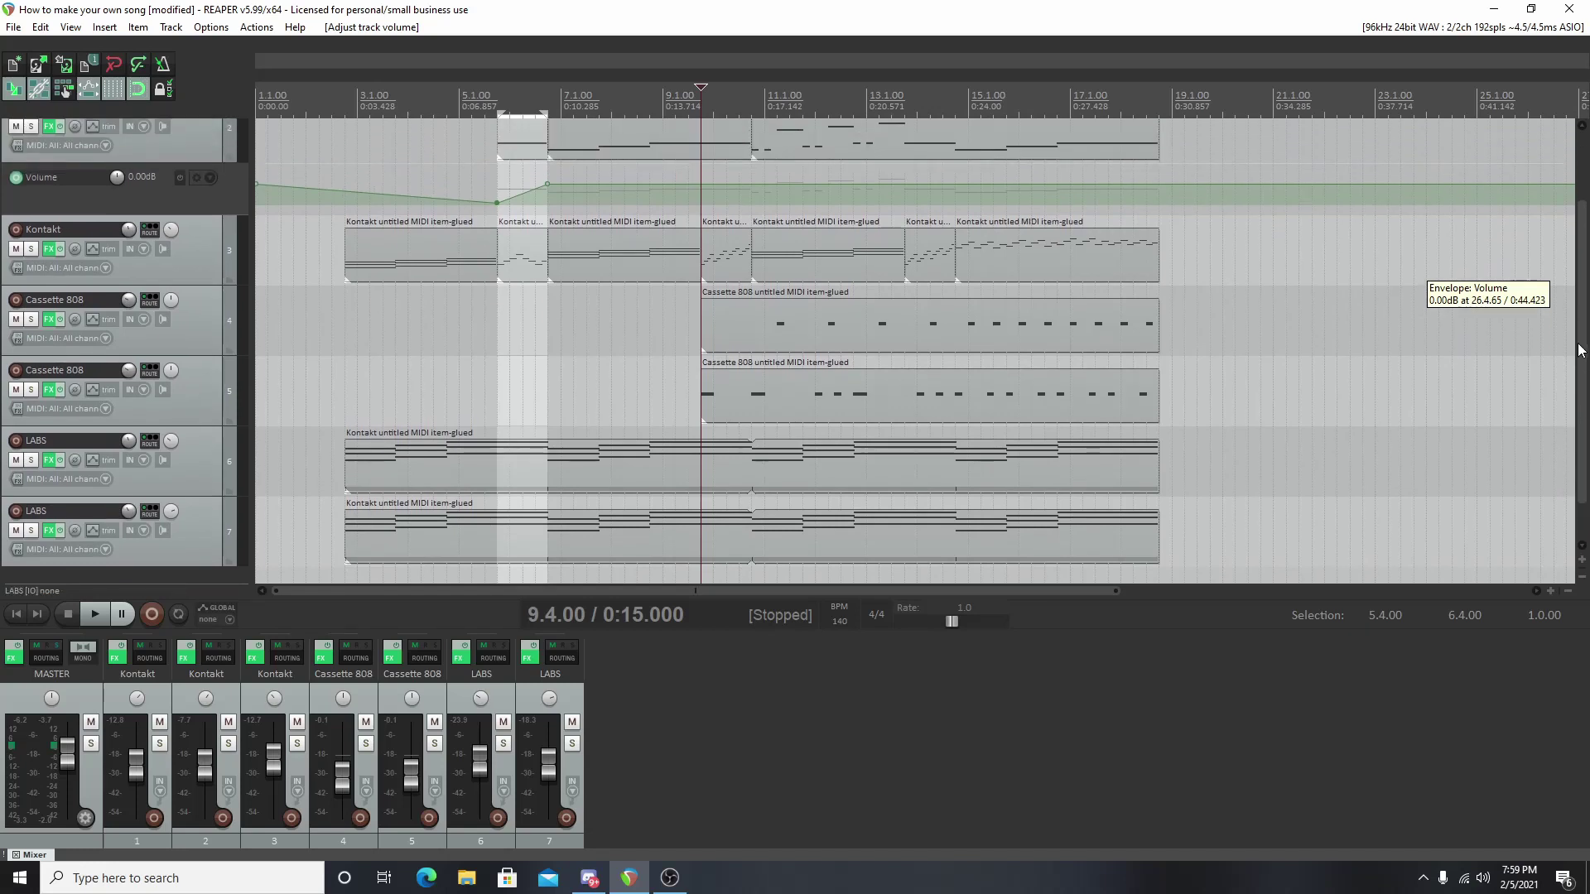
{"action": "scroll", "coordinate": [1573, 331], "scroll_direction": "up", "scroll_amount": 2}
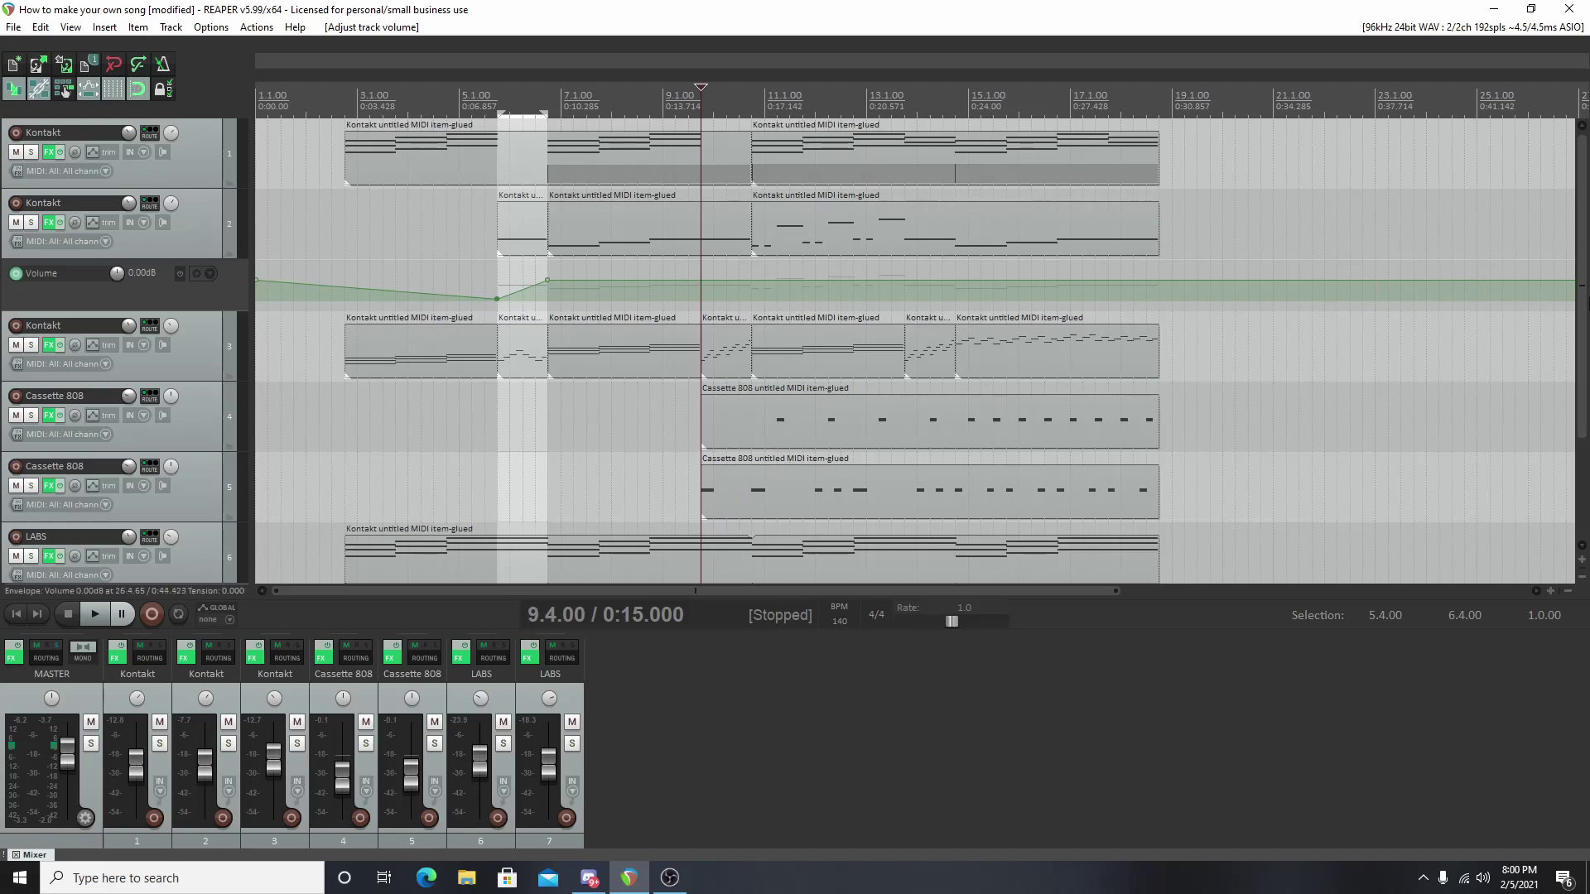
{"action": "left_click_drag", "start_coordinate": [1583, 299], "coordinate": [1537, 330]}
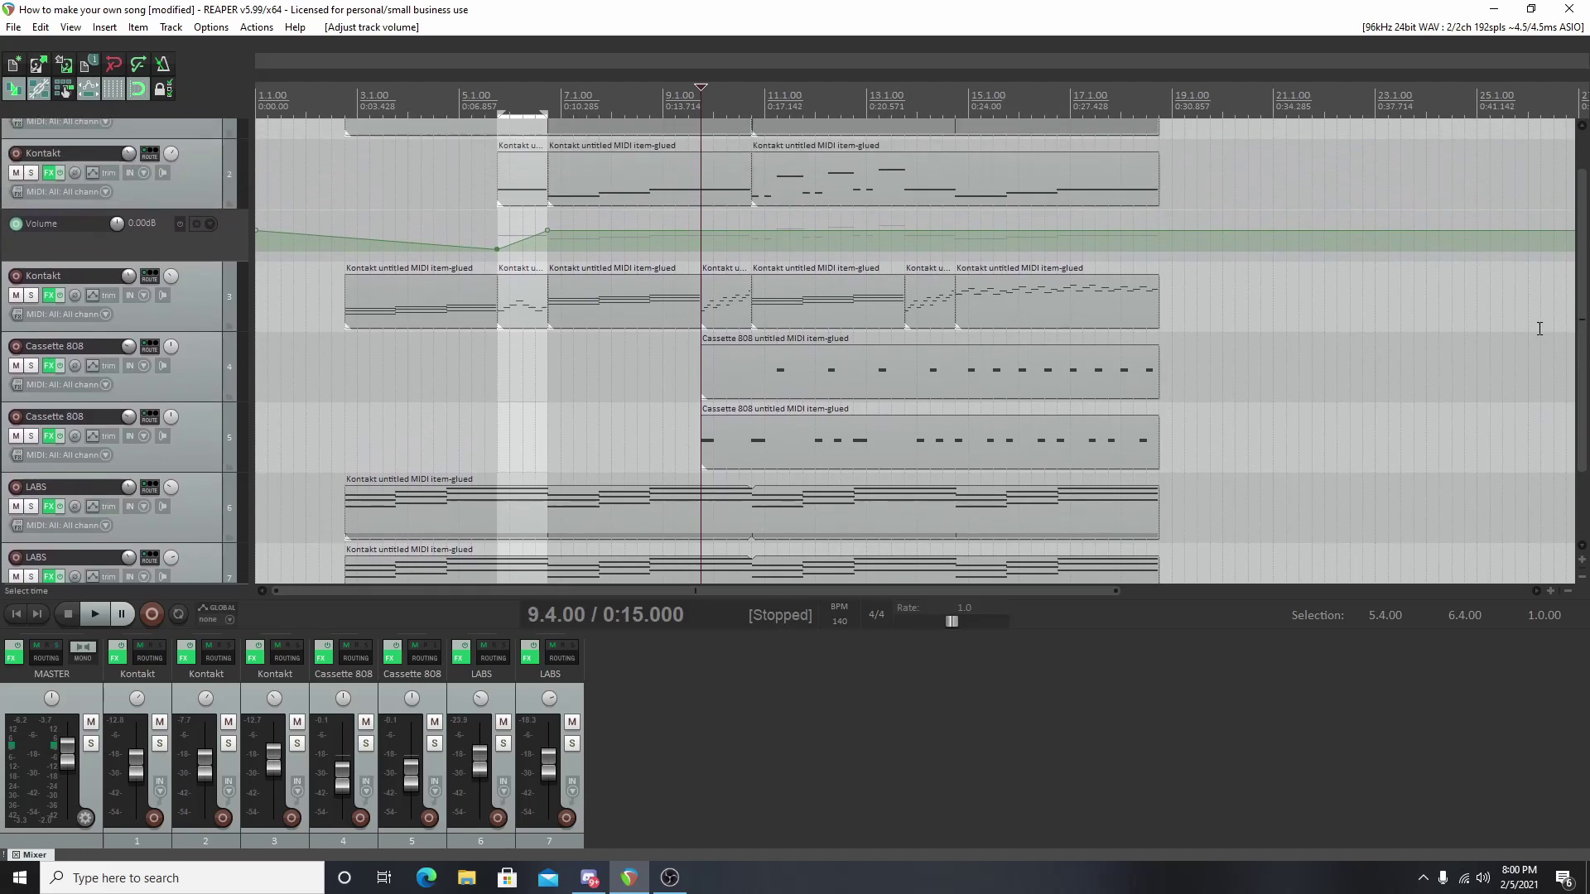
{"action": "left_click", "coordinate": [49, 365]}
{"action": "left_click", "coordinate": [428, 557]}
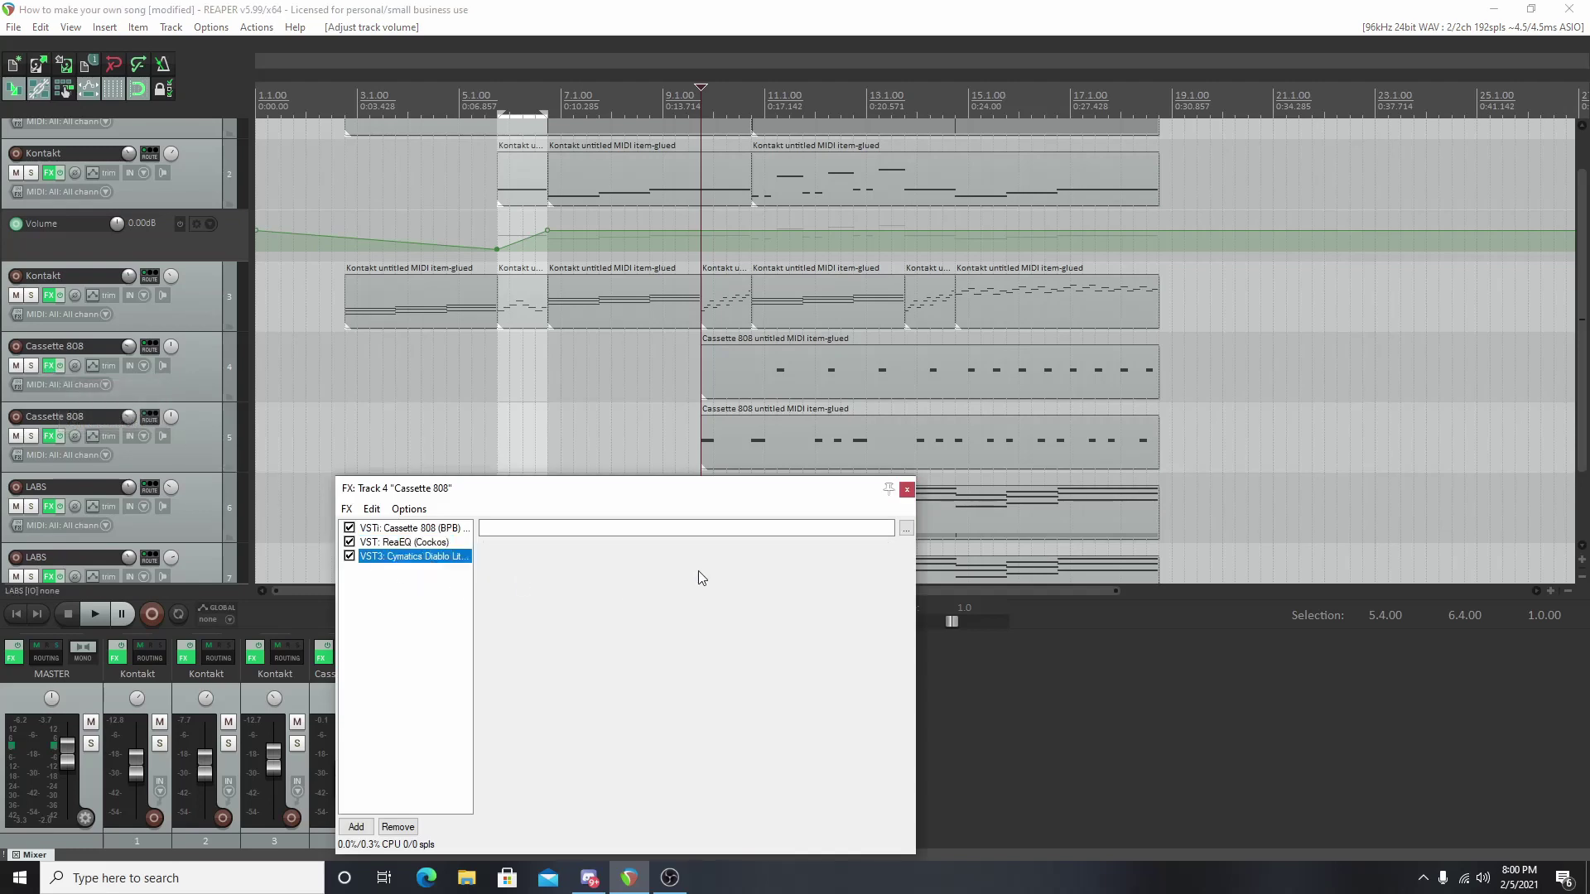
{"action": "left_click", "coordinate": [1091, 356]}
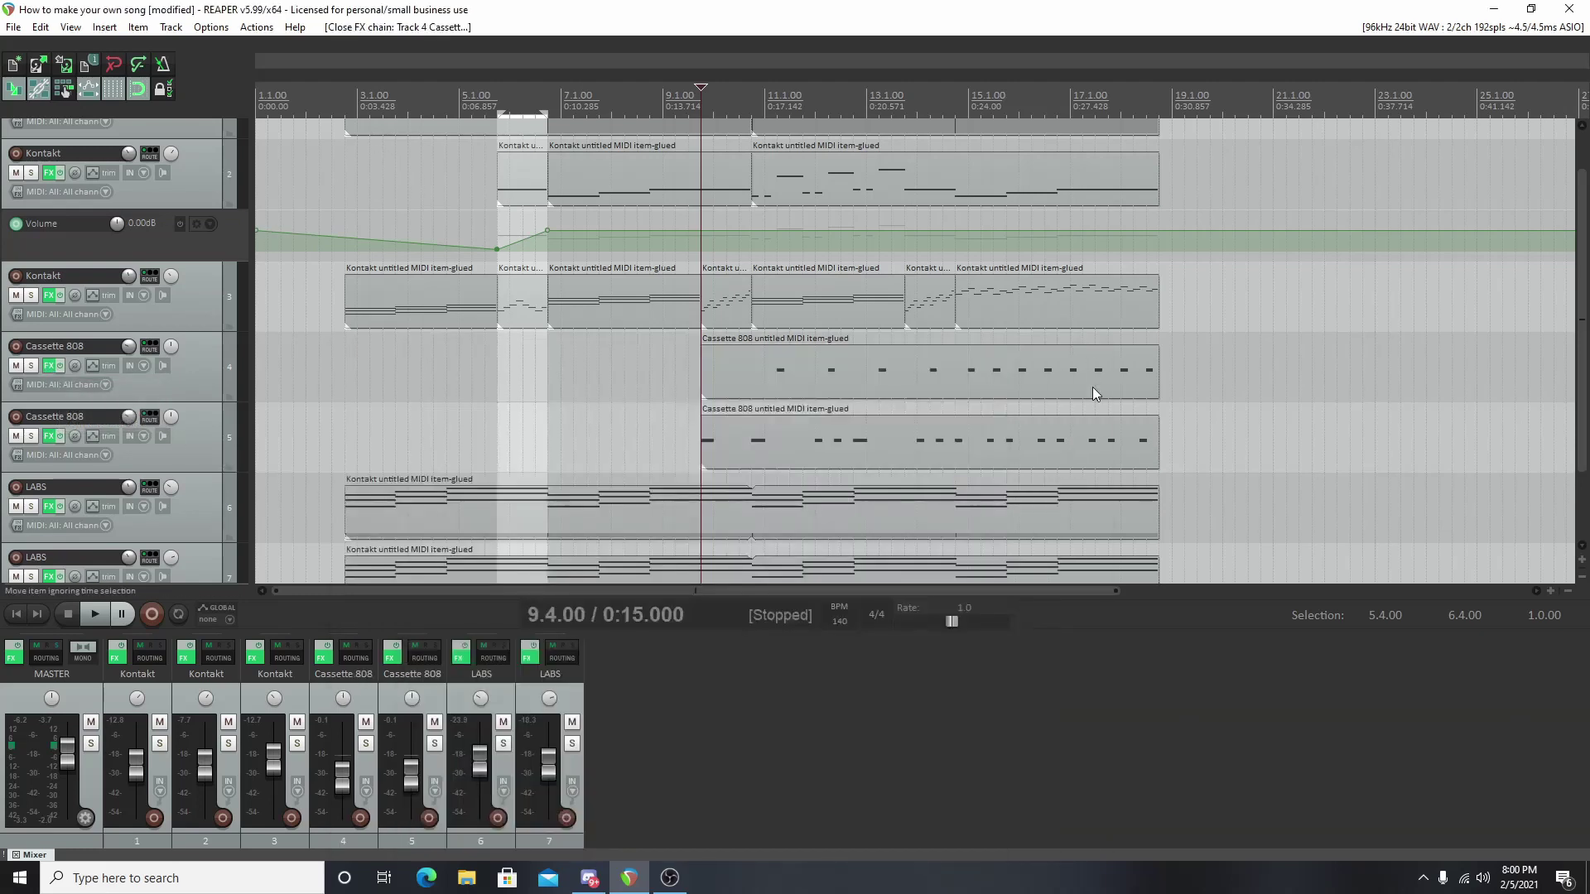
{"action": "scroll", "coordinate": [1260, 341], "scroll_direction": "up", "scroll_amount": 2}
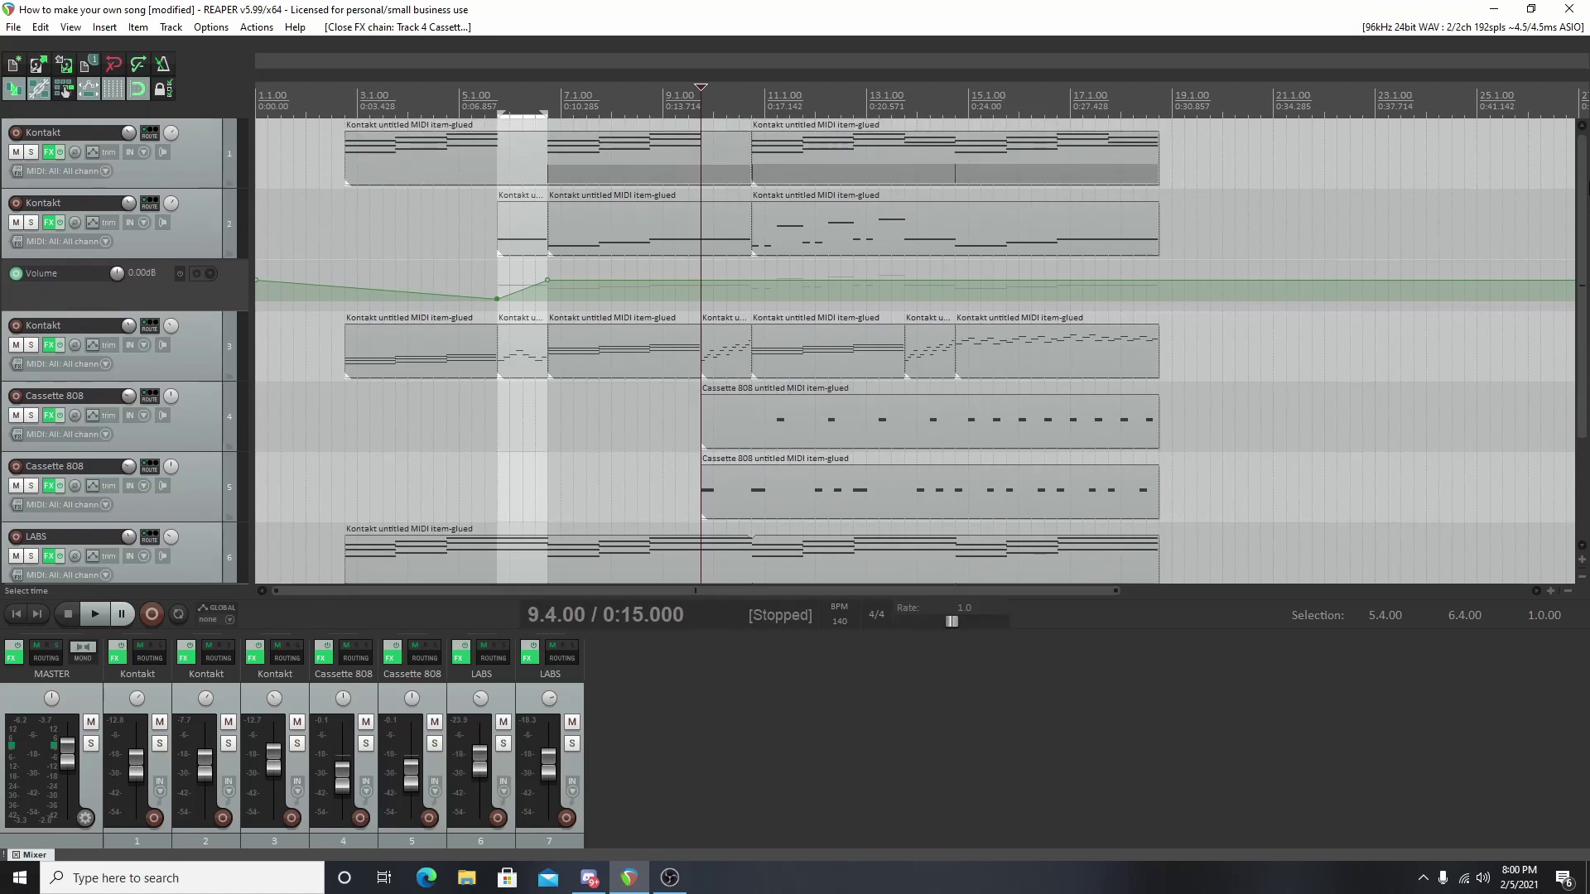
{"action": "left_click", "coordinate": [52, 154]}
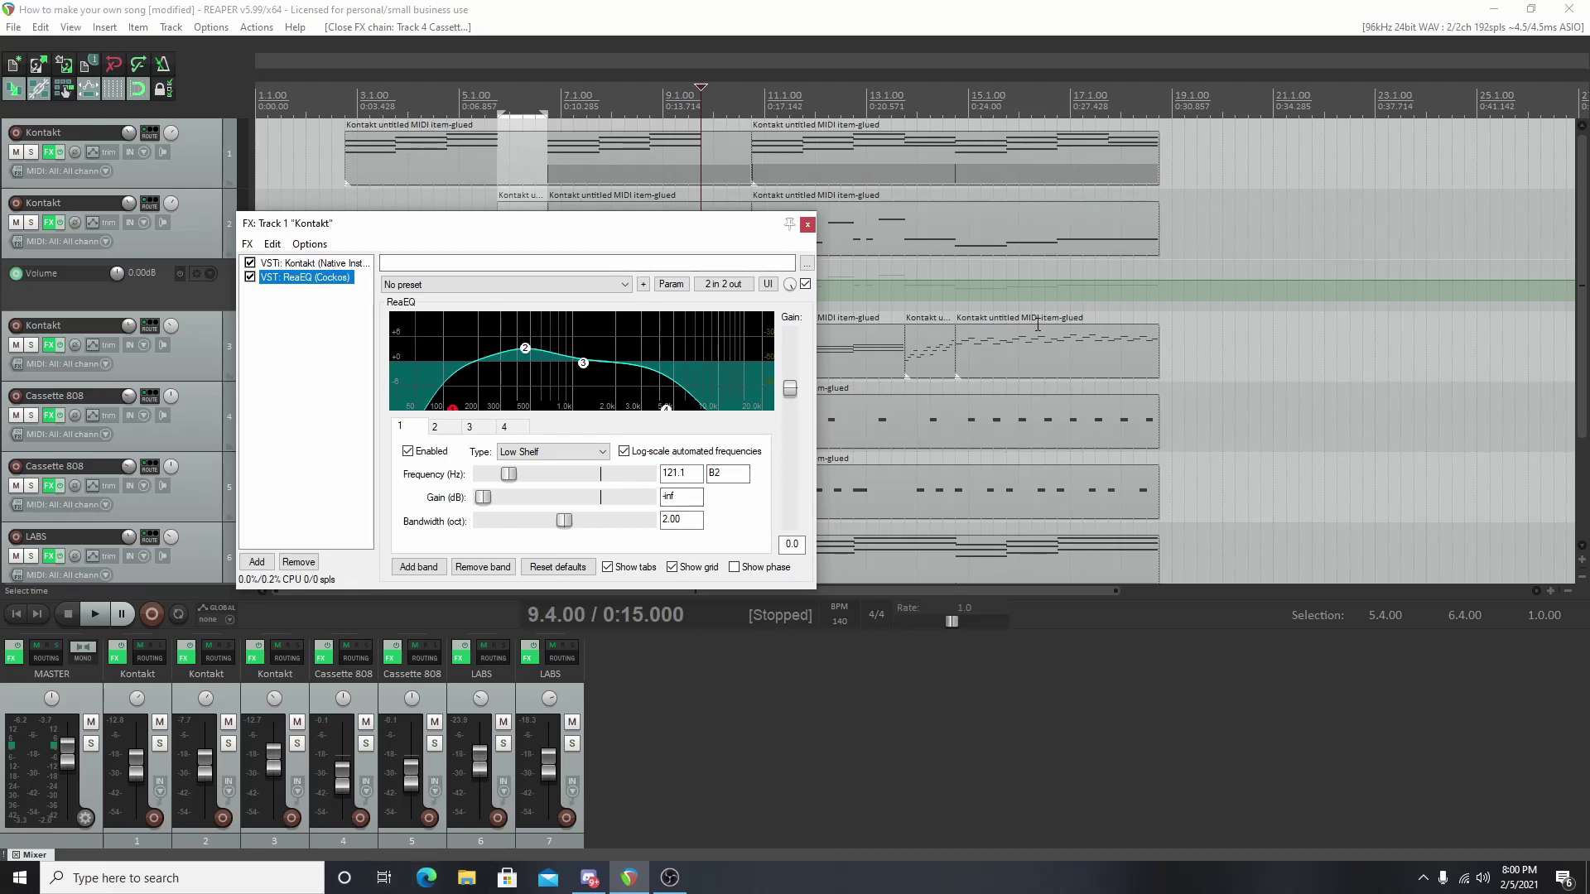
{"action": "left_click", "coordinate": [807, 224]}
{"action": "scroll", "coordinate": [1573, 248], "scroll_direction": "down", "scroll_amount": 1}
{"action": "scroll", "coordinate": [1536, 282], "scroll_direction": "down", "scroll_amount": 1}
{"action": "scroll", "coordinate": [1548, 216], "scroll_direction": "up", "scroll_amount": 2}
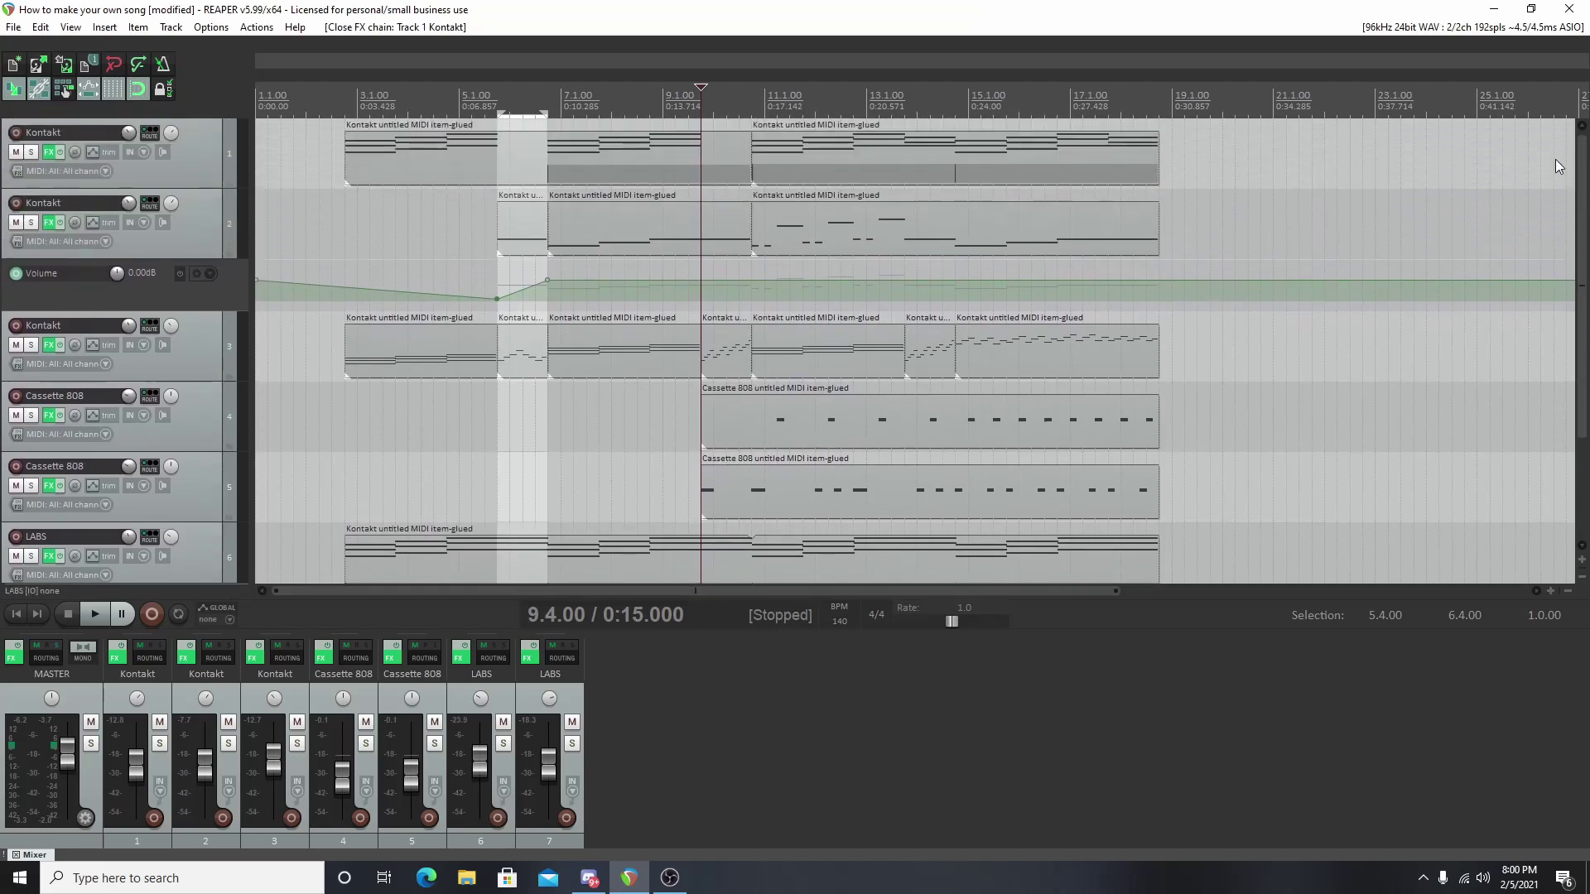
Step: Place the play position at bar 2.4 (0:03.000) in the Cassette 808 lane
{"action": "scroll", "coordinate": [1549, 199], "scroll_direction": "down", "scroll_amount": 2}
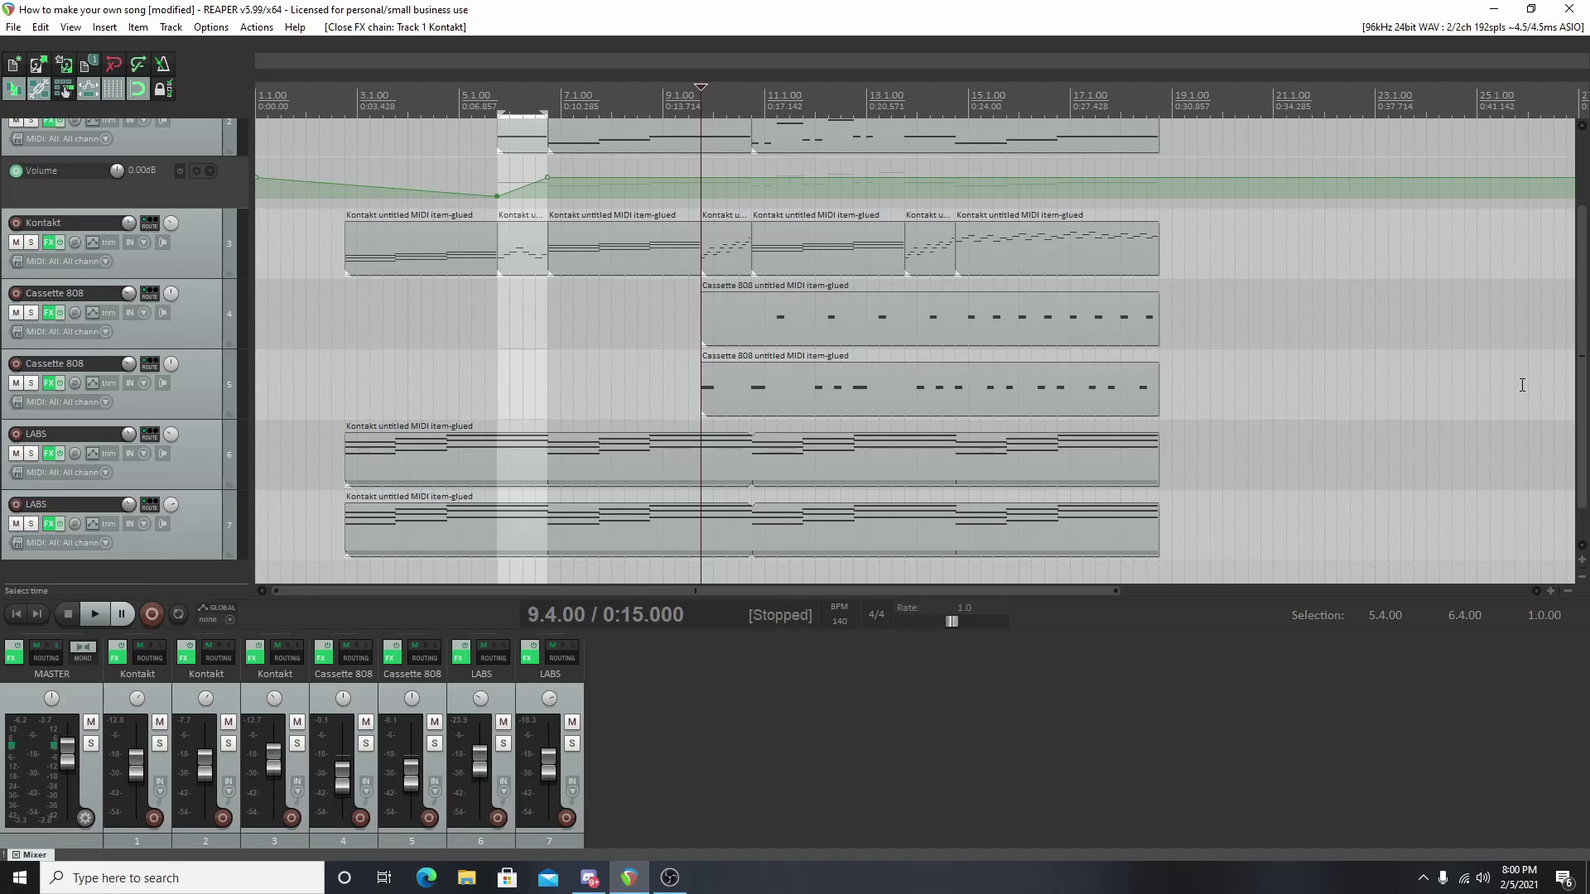
{"action": "scroll", "coordinate": [554, 287], "scroll_direction": "up", "scroll_amount": 2}
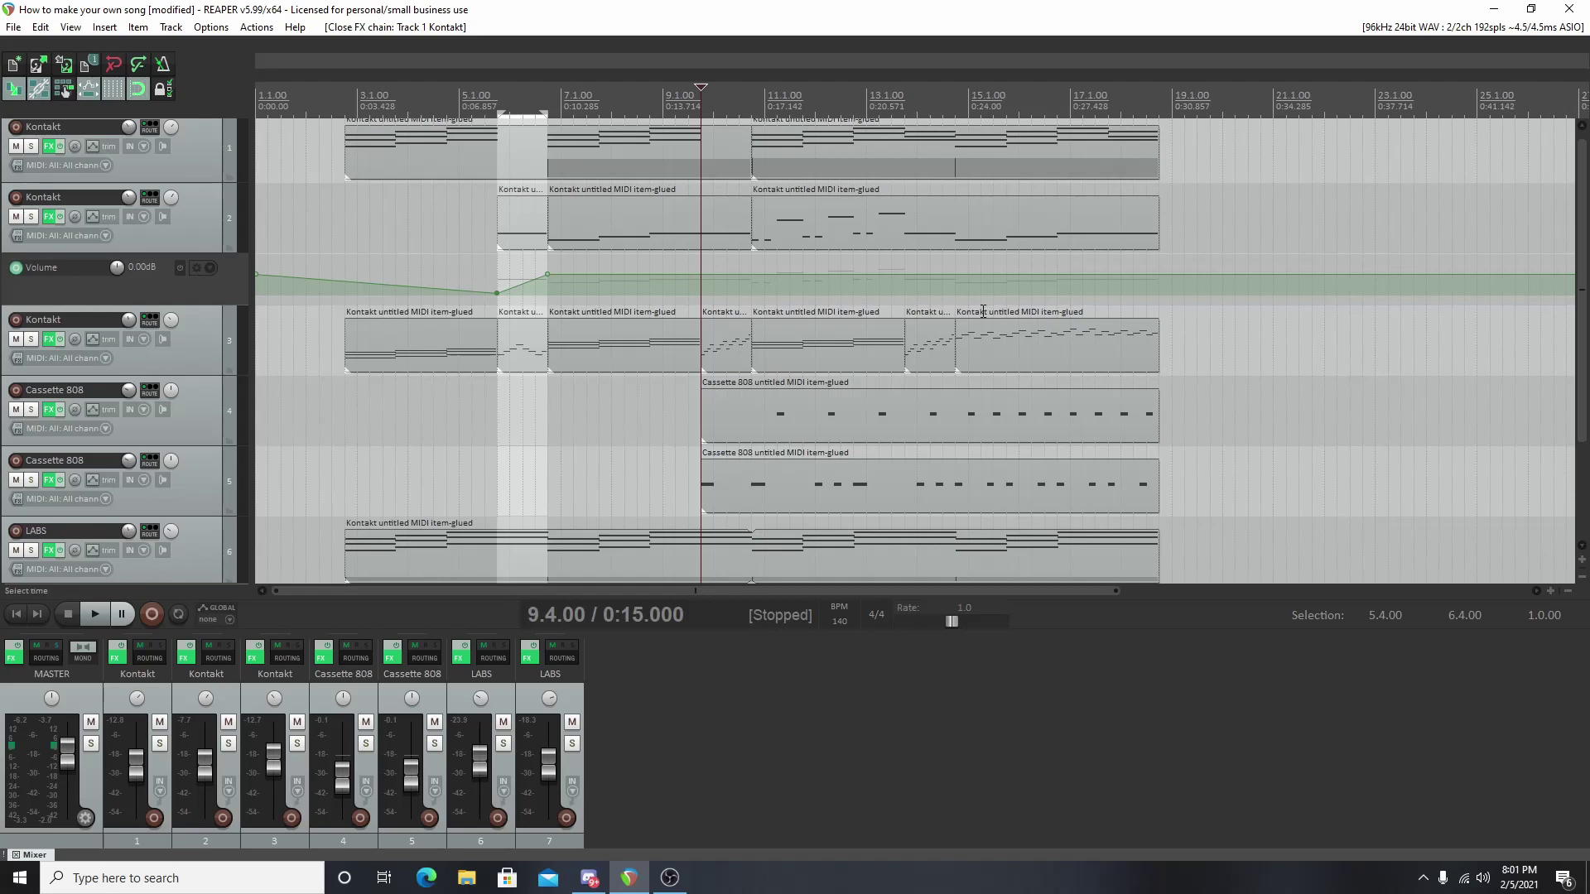
{"action": "scroll", "coordinate": [1585, 331], "scroll_direction": "down", "scroll_amount": 2}
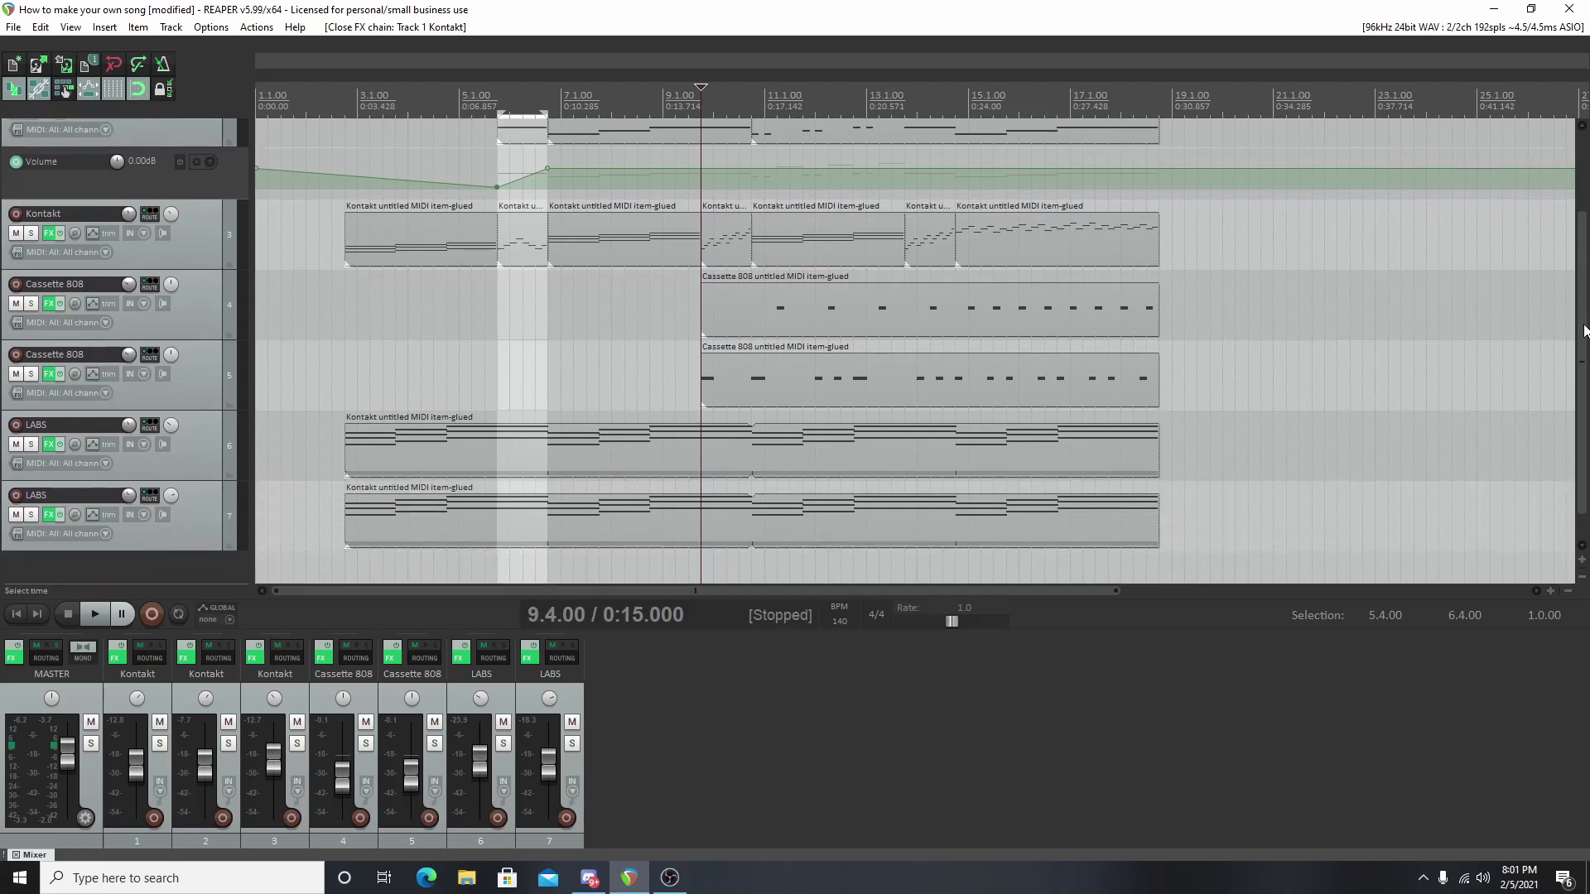
{"action": "scroll", "coordinate": [1584, 331], "scroll_direction": "down", "scroll_amount": 1}
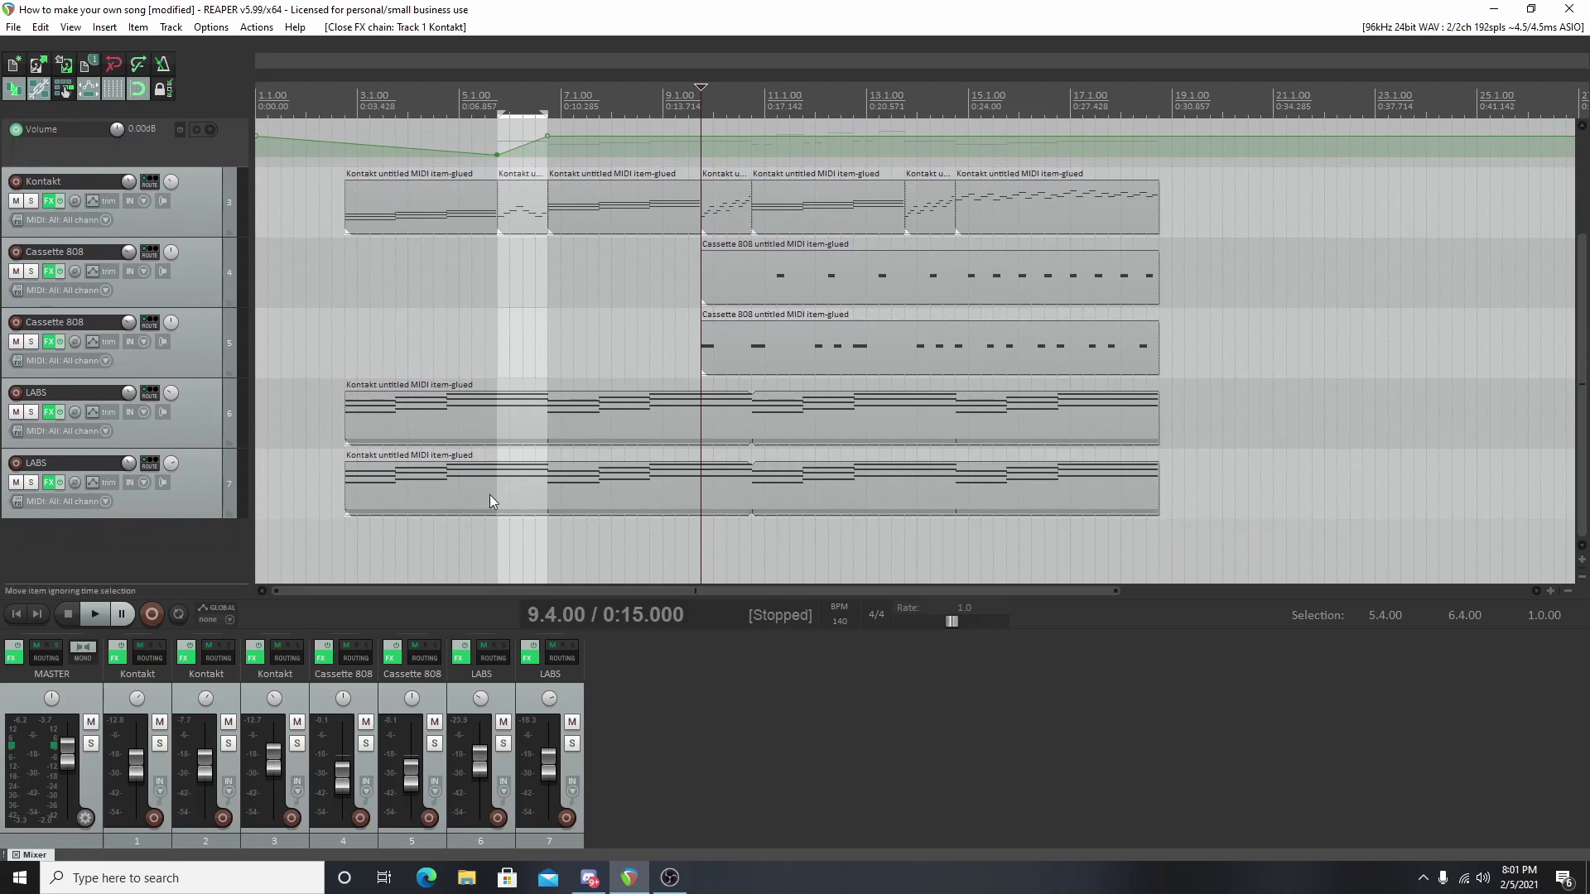
{"action": "left_click", "coordinate": [345, 347]}
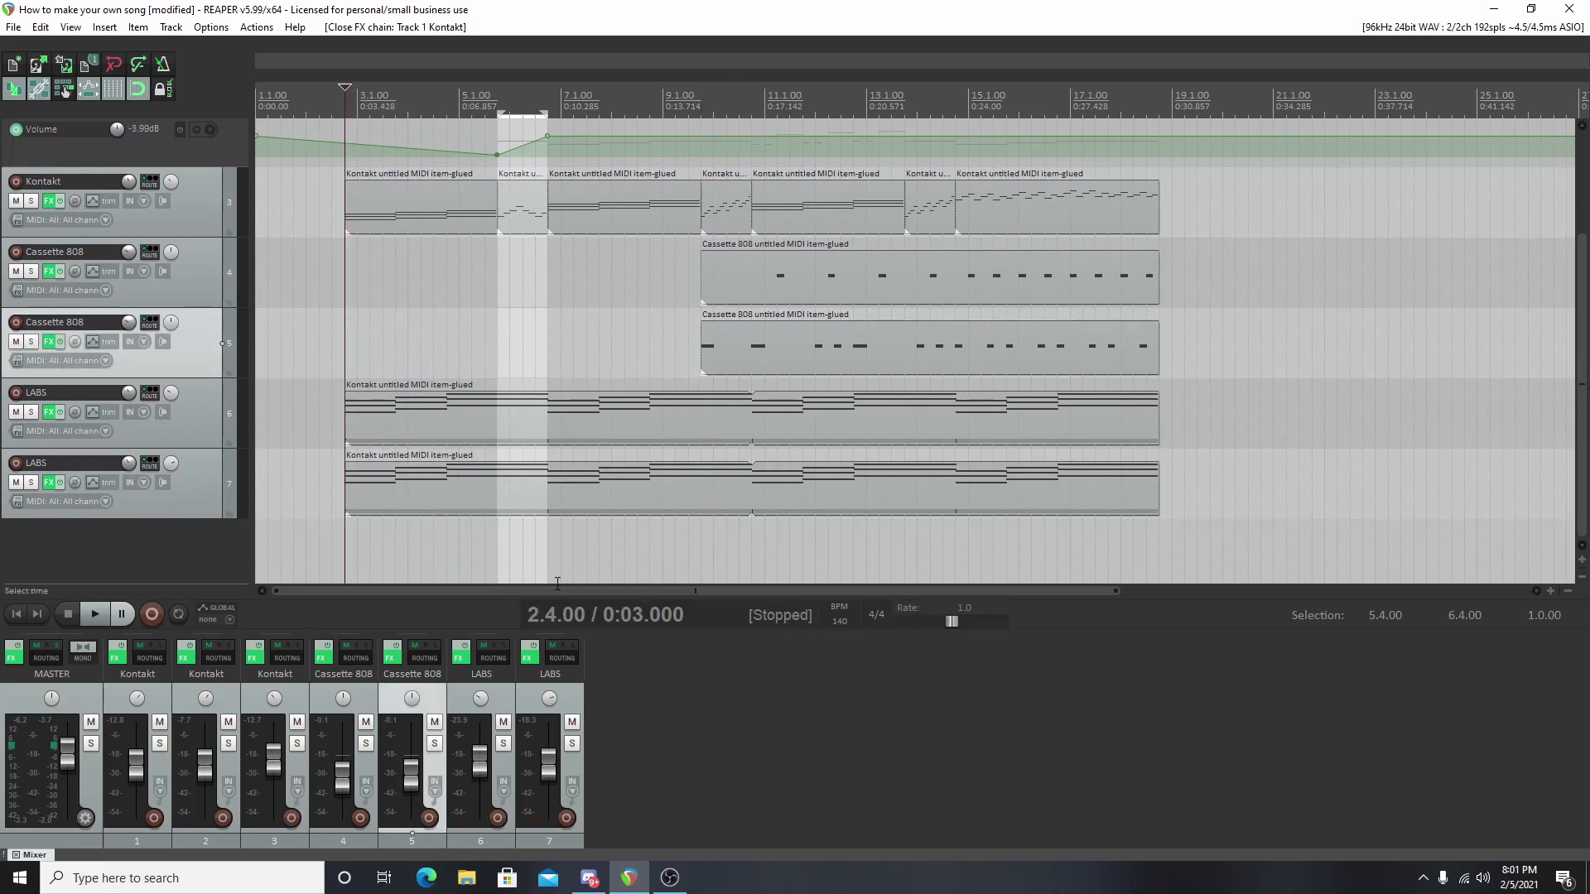
{"action": "left_click_drag", "start_coordinate": [564, 593], "coordinate": [619, 606]}
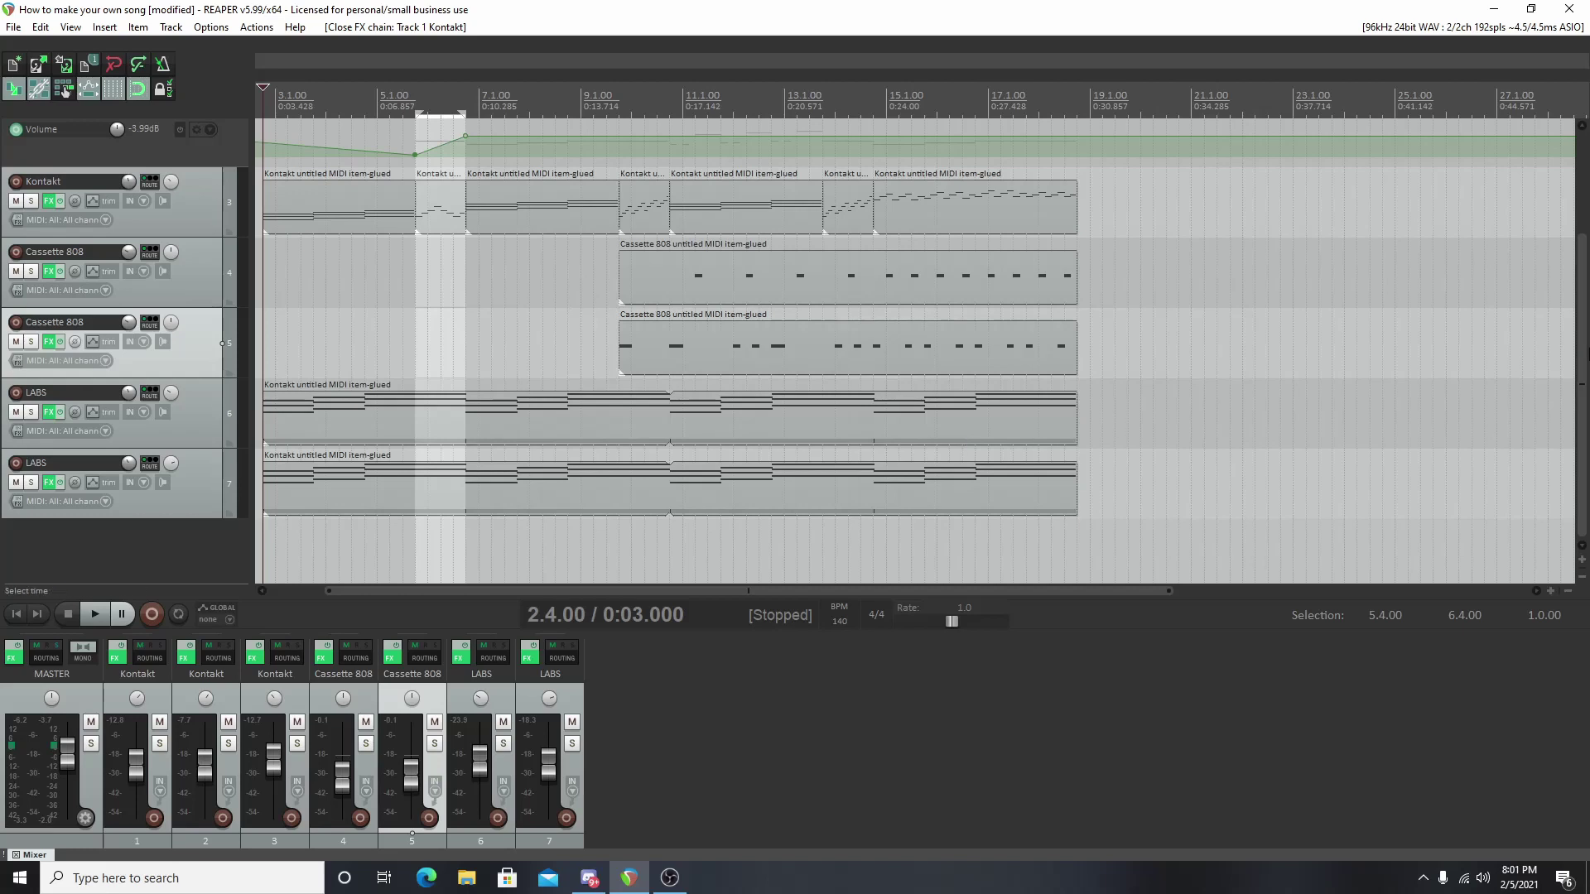
{"action": "scroll", "coordinate": [1483, 158], "scroll_direction": "up", "scroll_amount": 2}
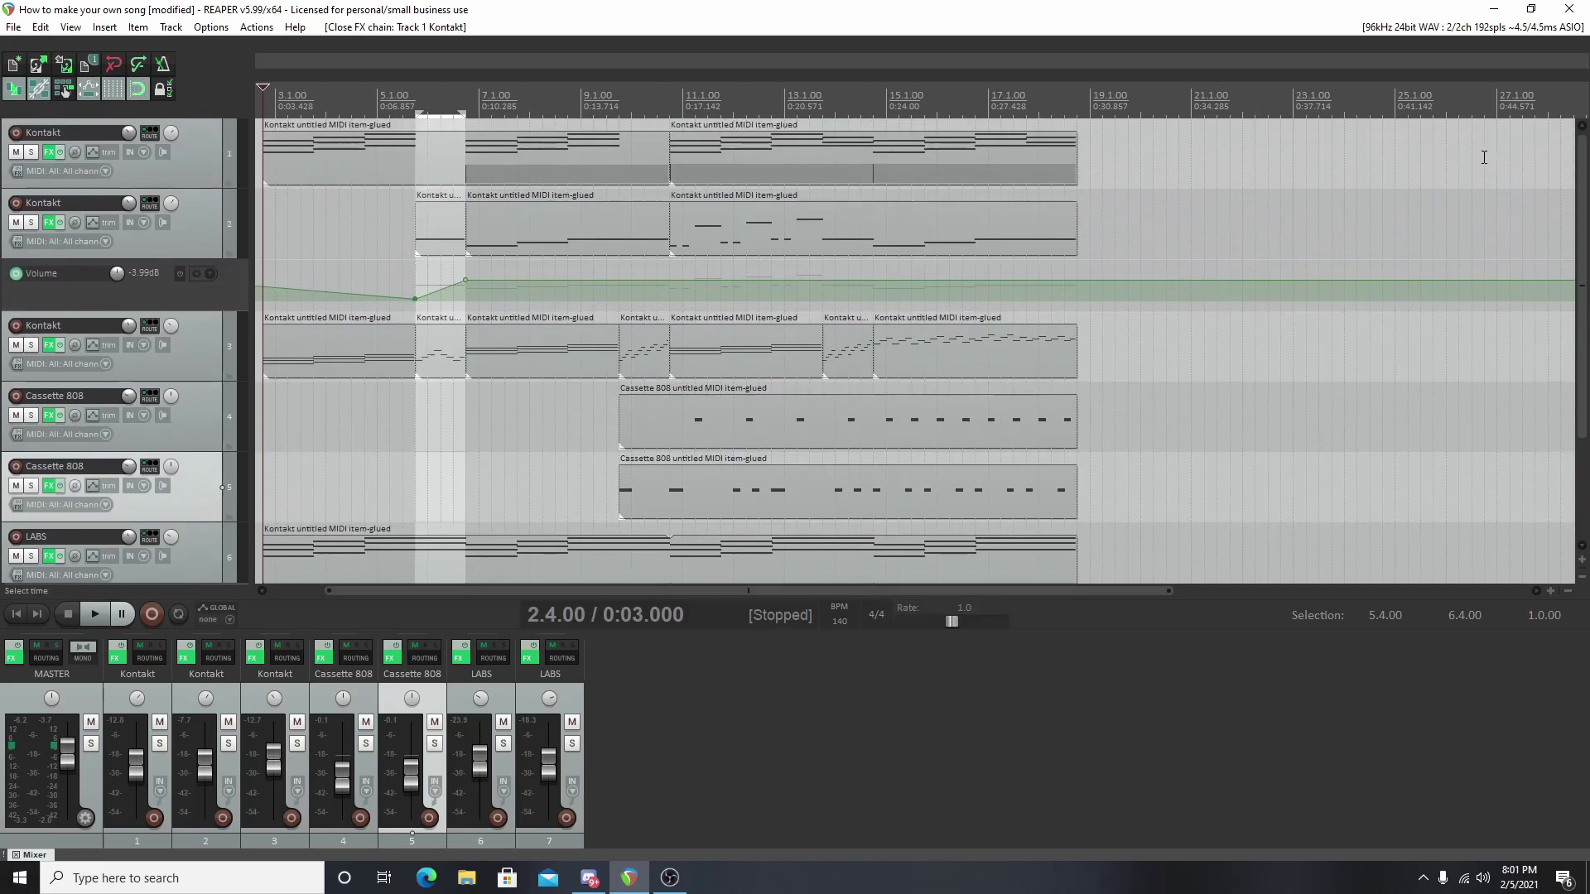
{"action": "mouse_move", "coordinate": [1578, 210]}
{"action": "left_mouse_down"}
{"action": "mouse_move", "coordinate": [1577, 223]}
{"action": "mouse_move", "coordinate": [1566, 187]}
{"action": "left_mouse_up"}
{"action": "scroll", "coordinate": [1561, 207], "scroll_direction": "down", "scroll_amount": 2}
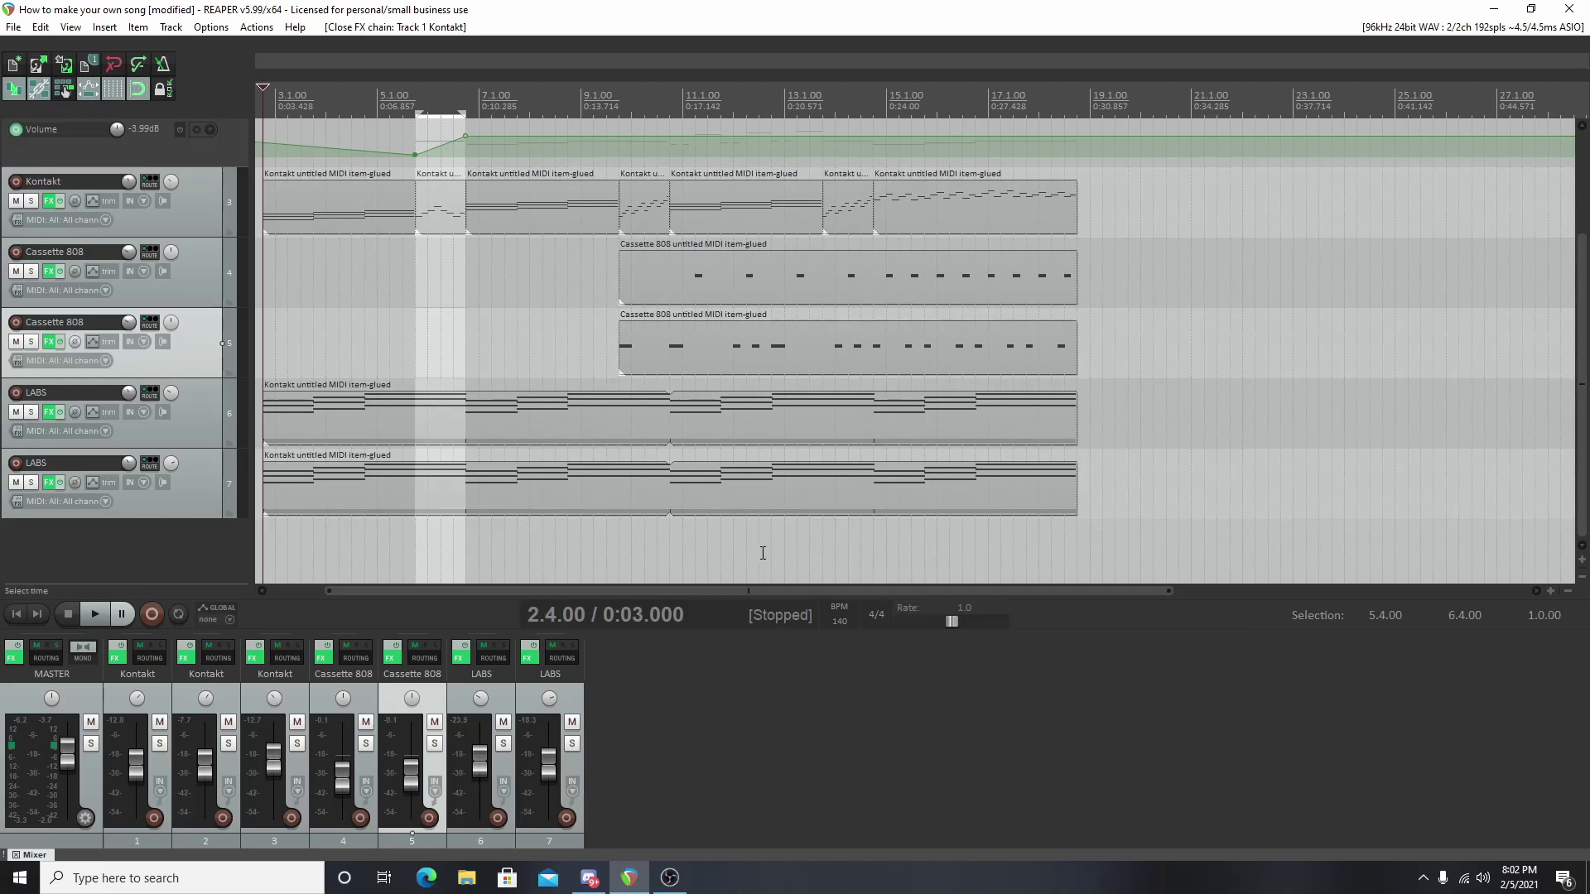
{"action": "scroll", "coordinate": [1379, 246], "scroll_direction": "up", "scroll_amount": 3}
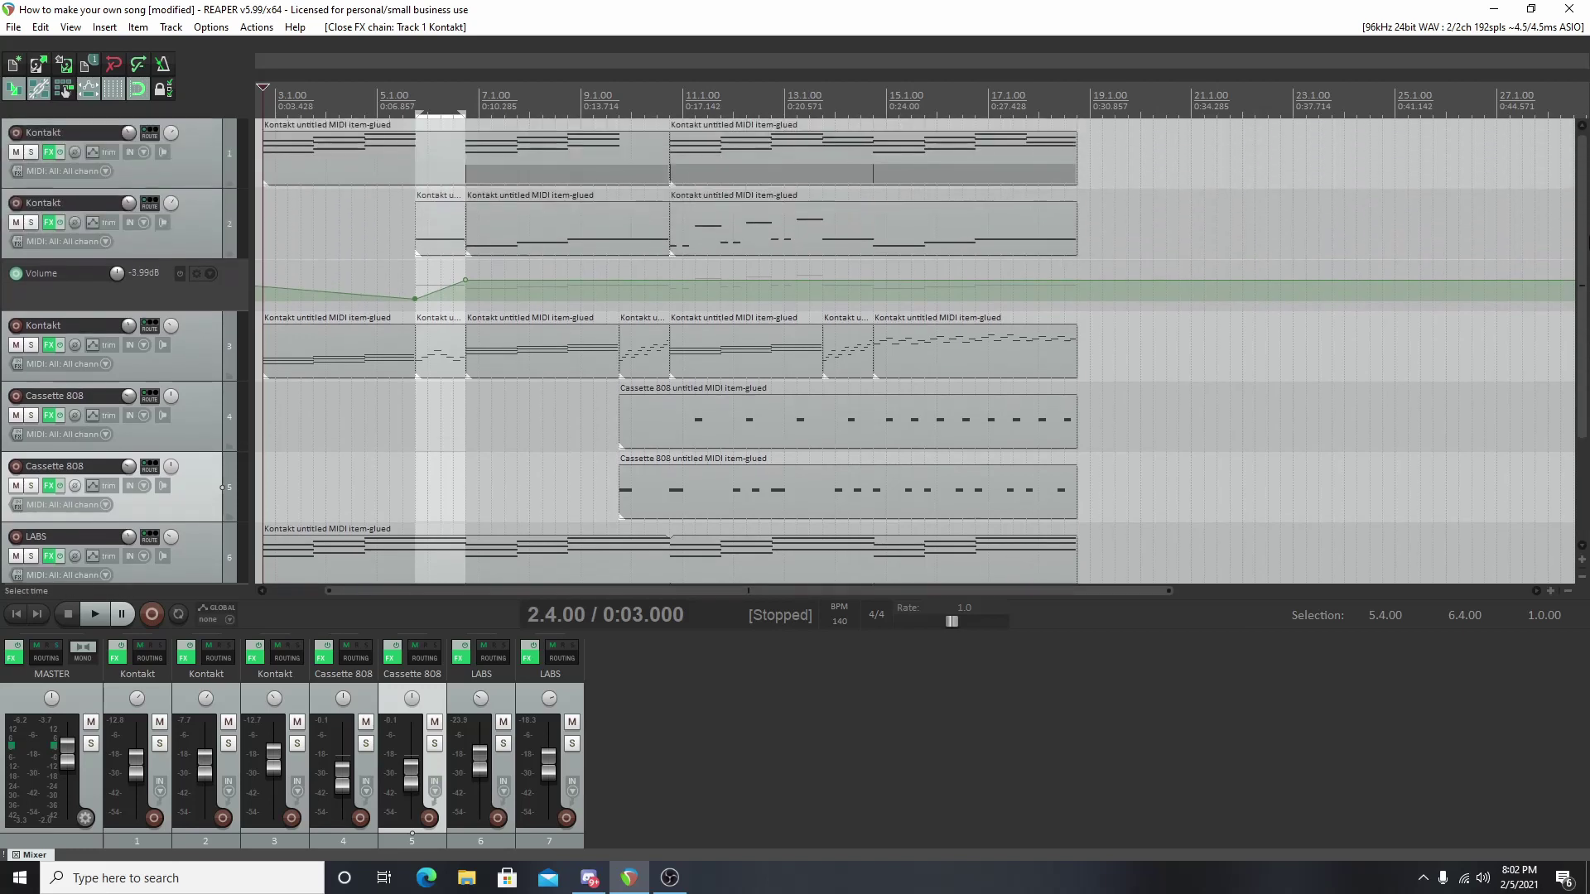